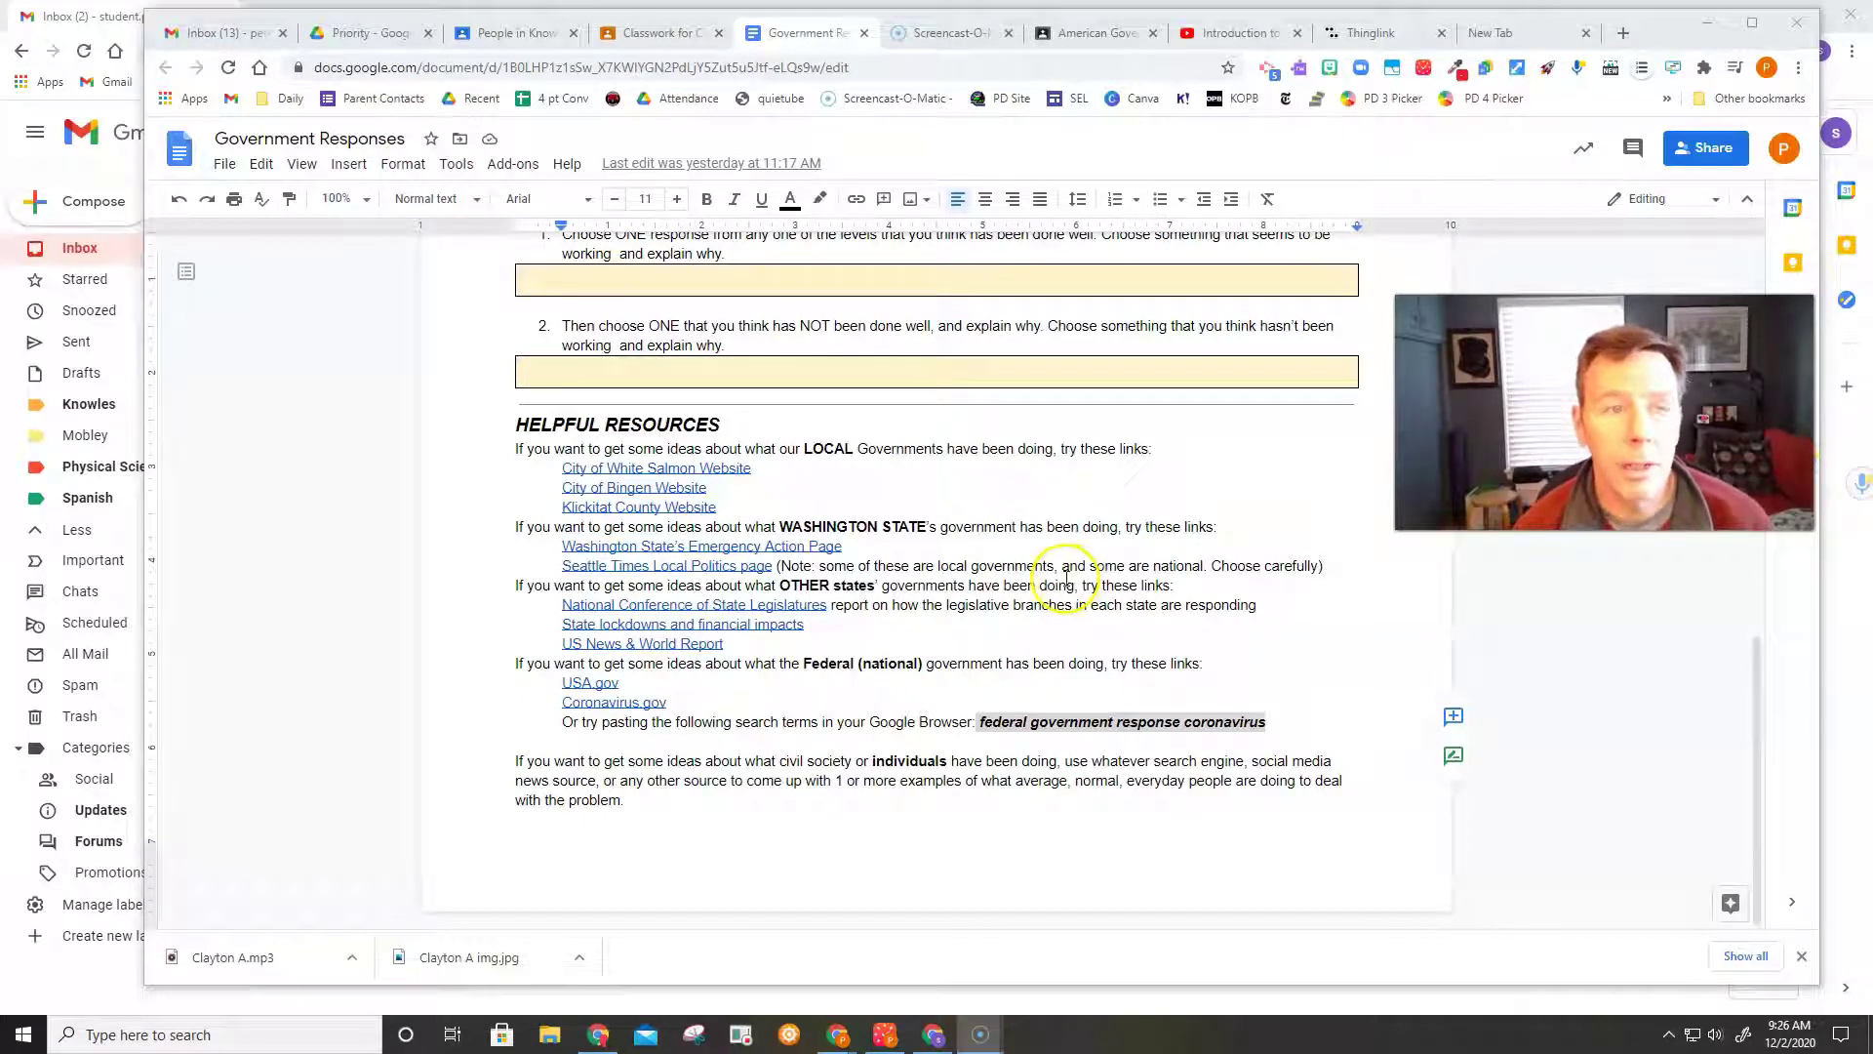
Select the four empty Column 1 response cells, from Local government down to Civil society
scroll(1069, 567, "up", 5)
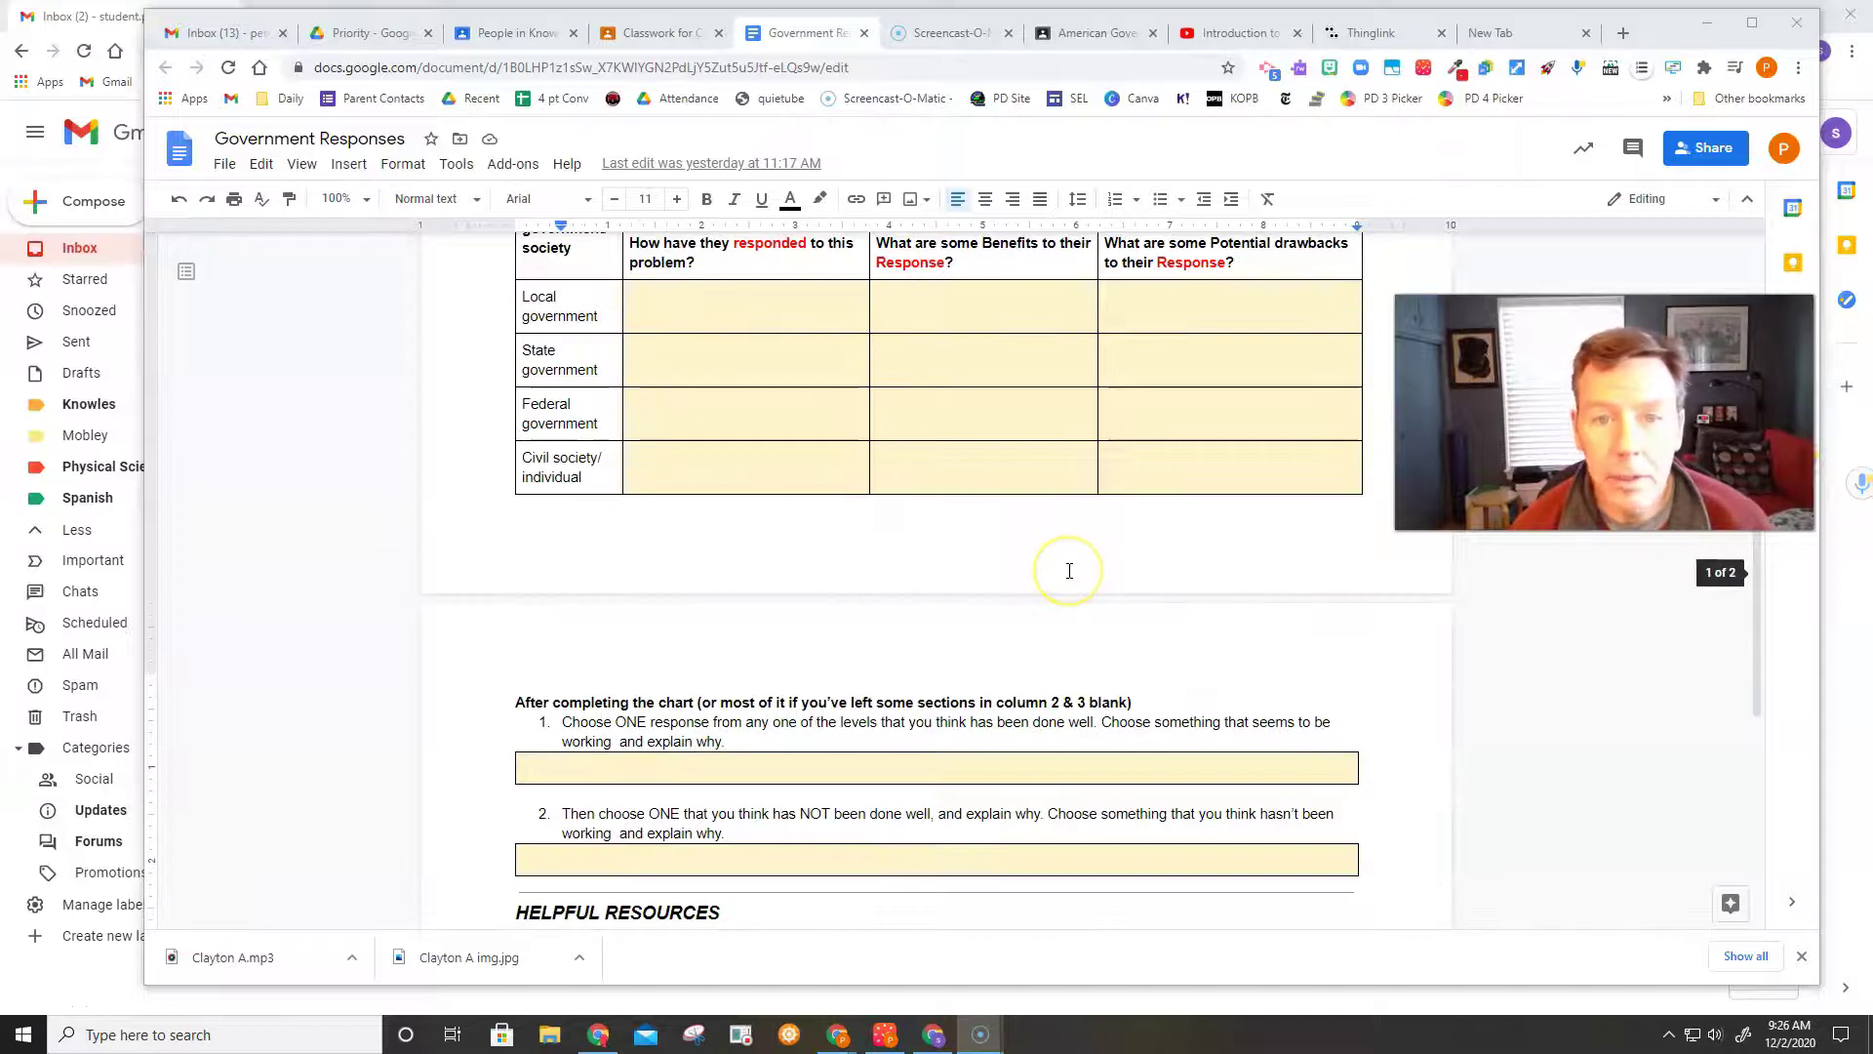
scroll(1069, 569, "up", 1)
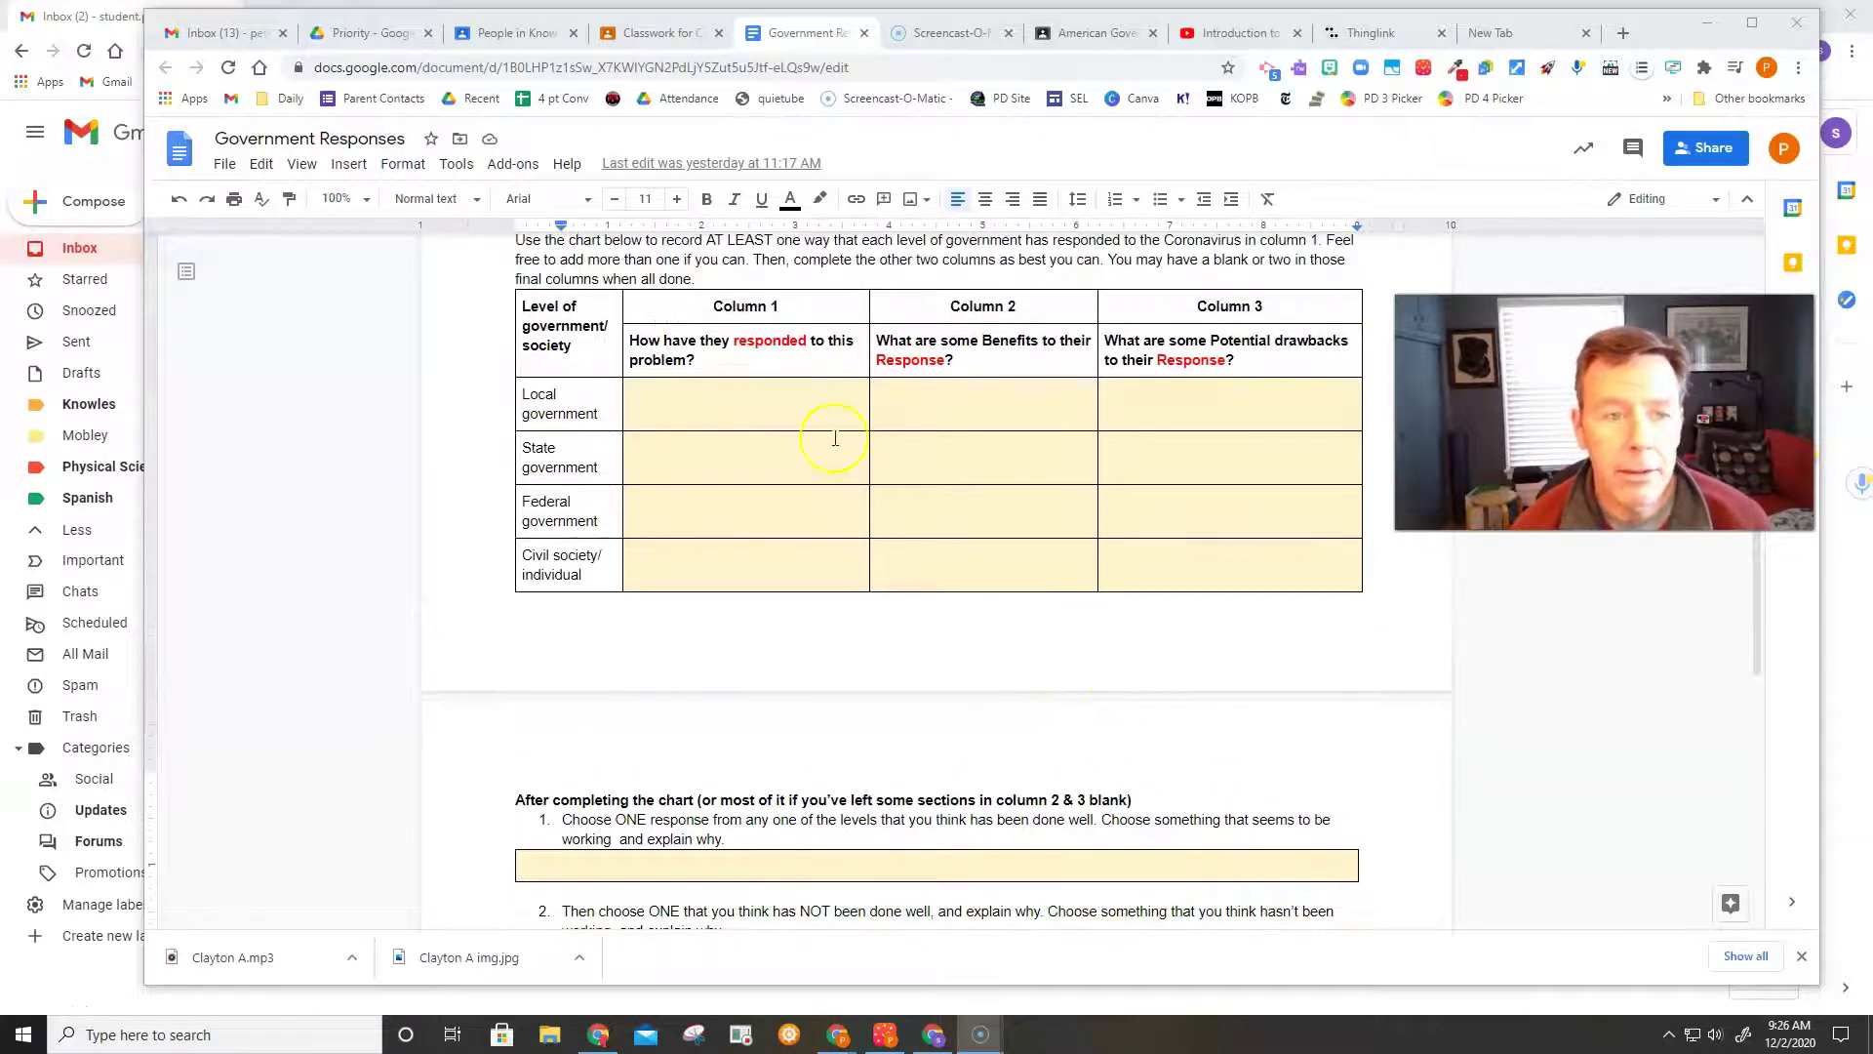
left_click(642, 418)
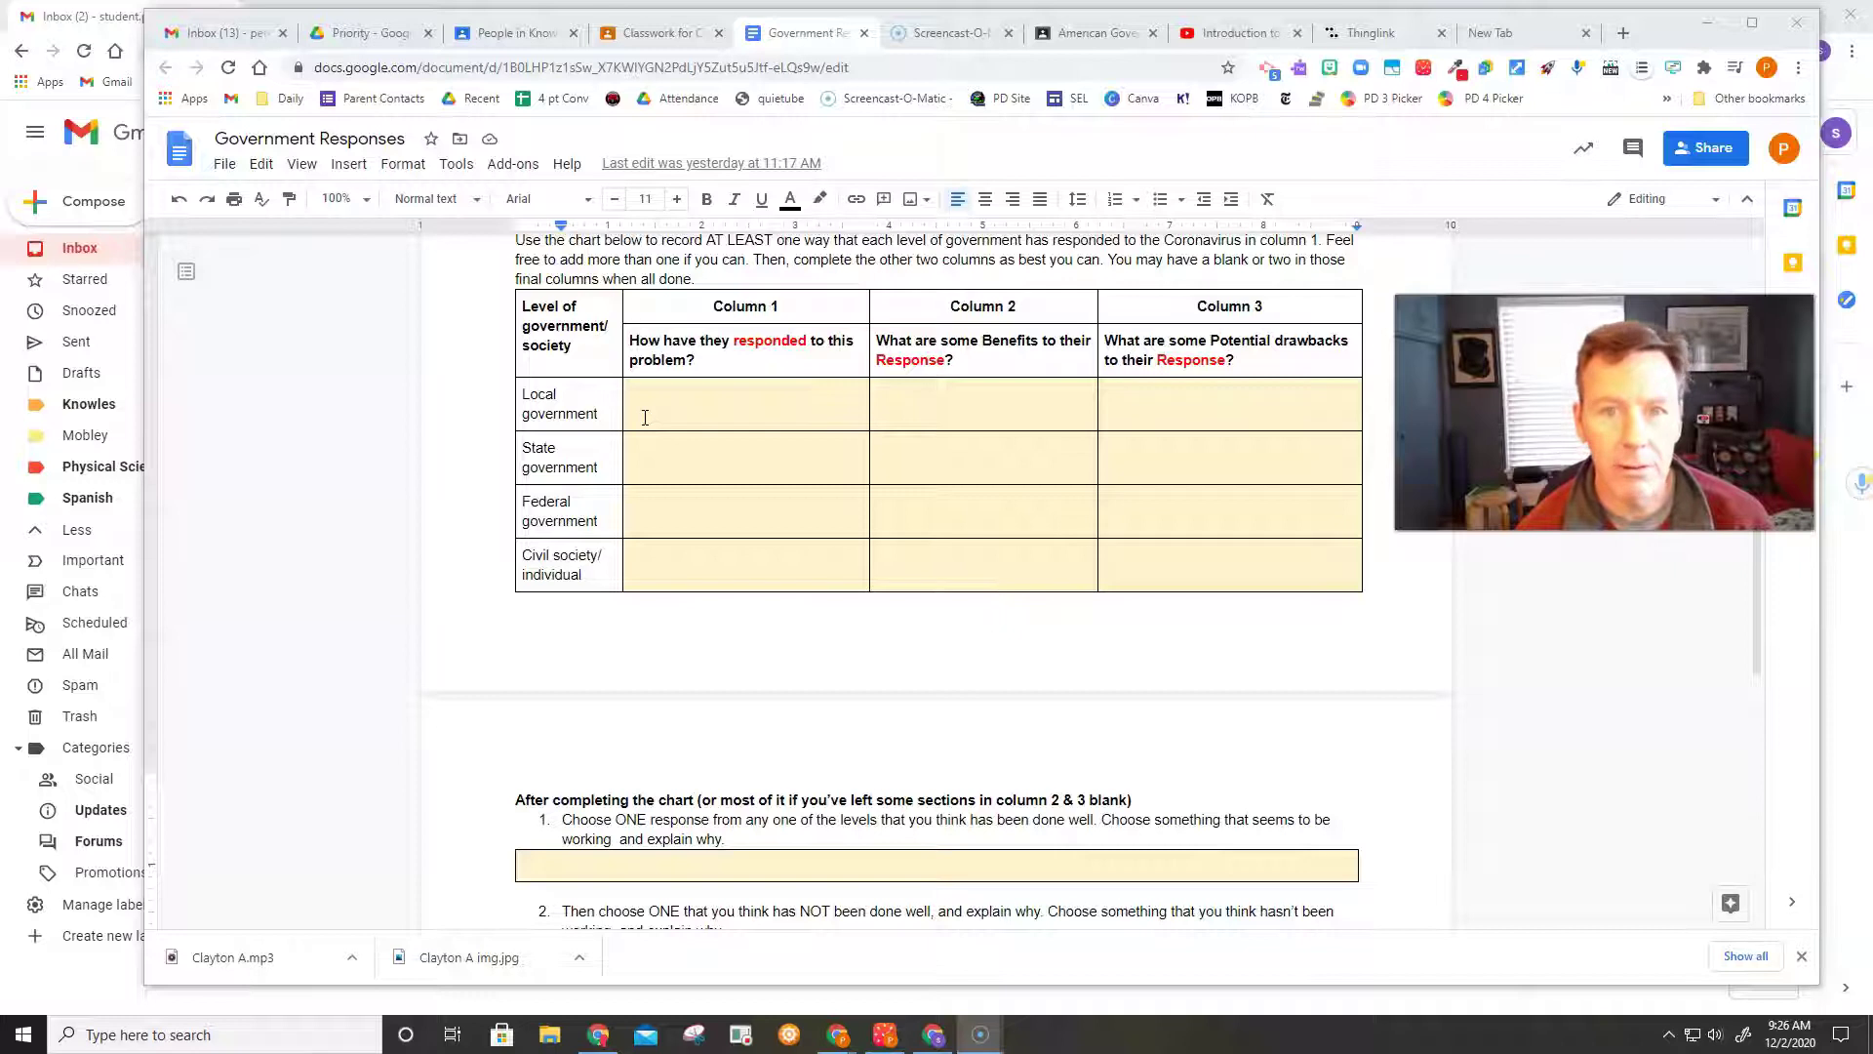
left_click_drag(645, 417, 651, 558)
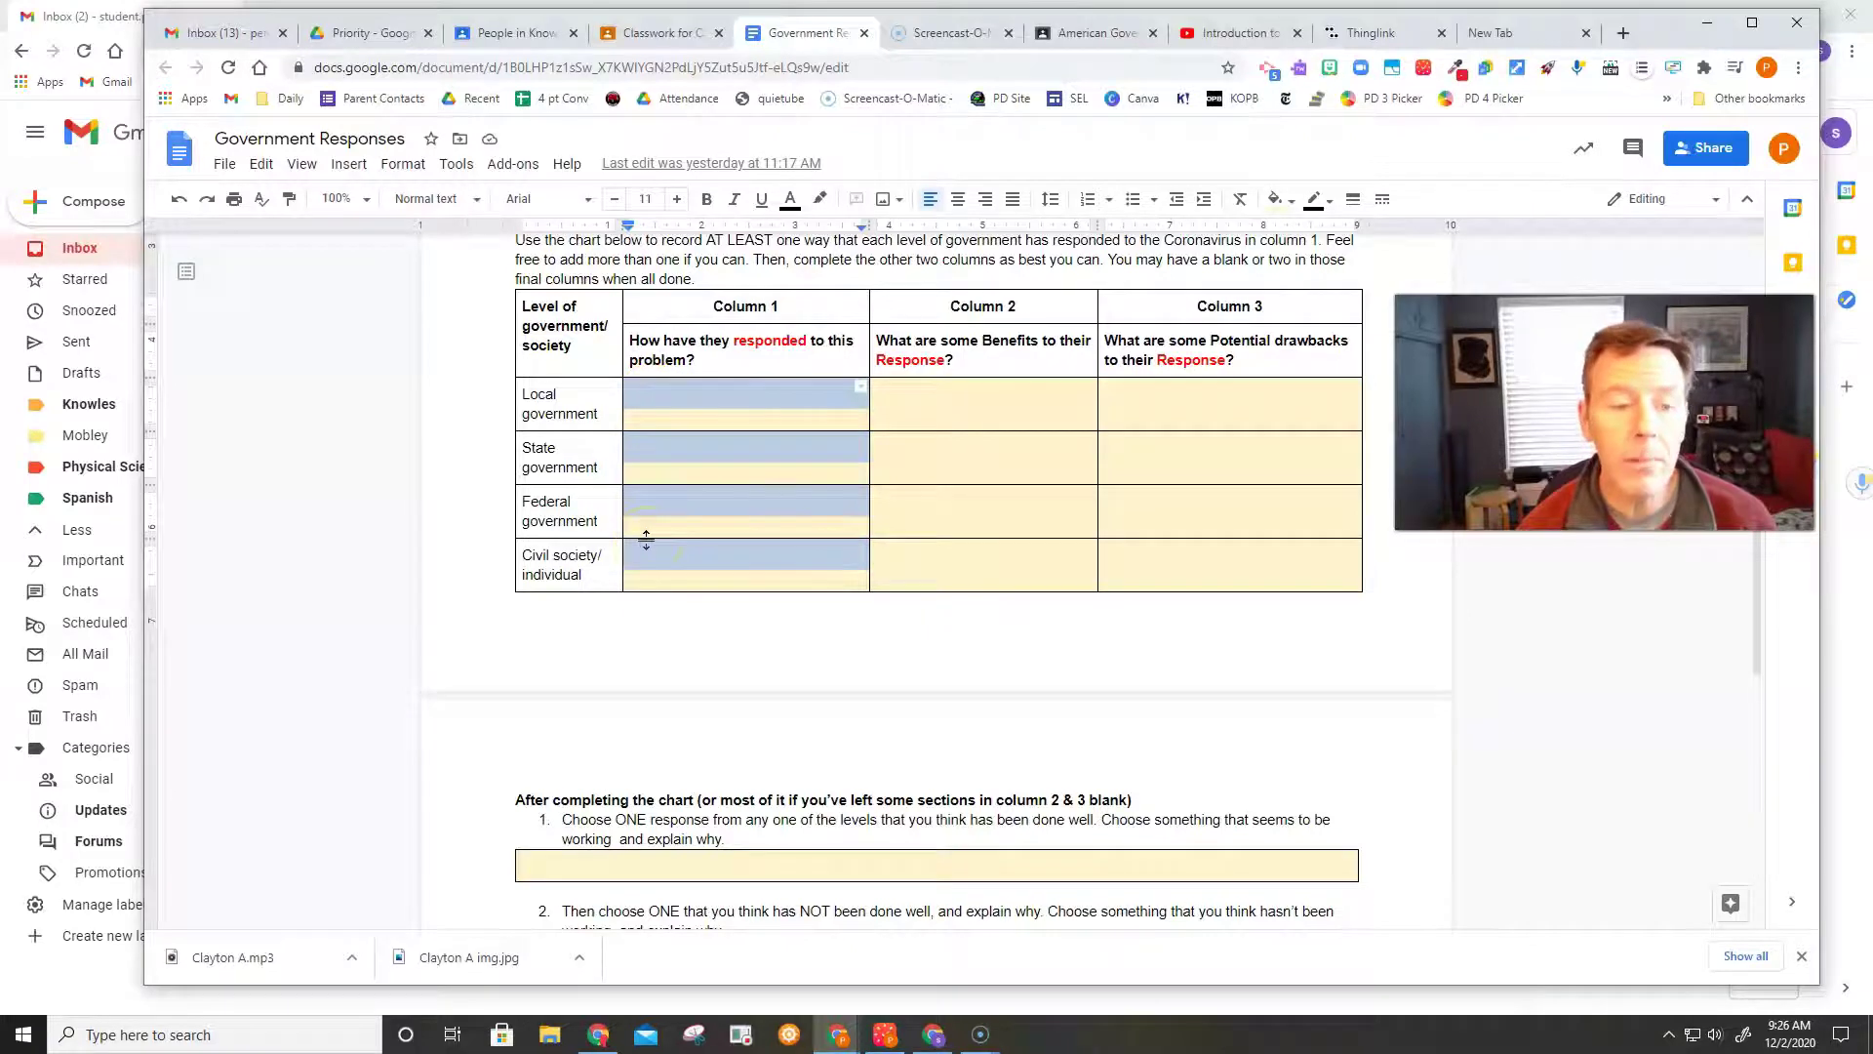
scroll(682, 624, "down", 3)
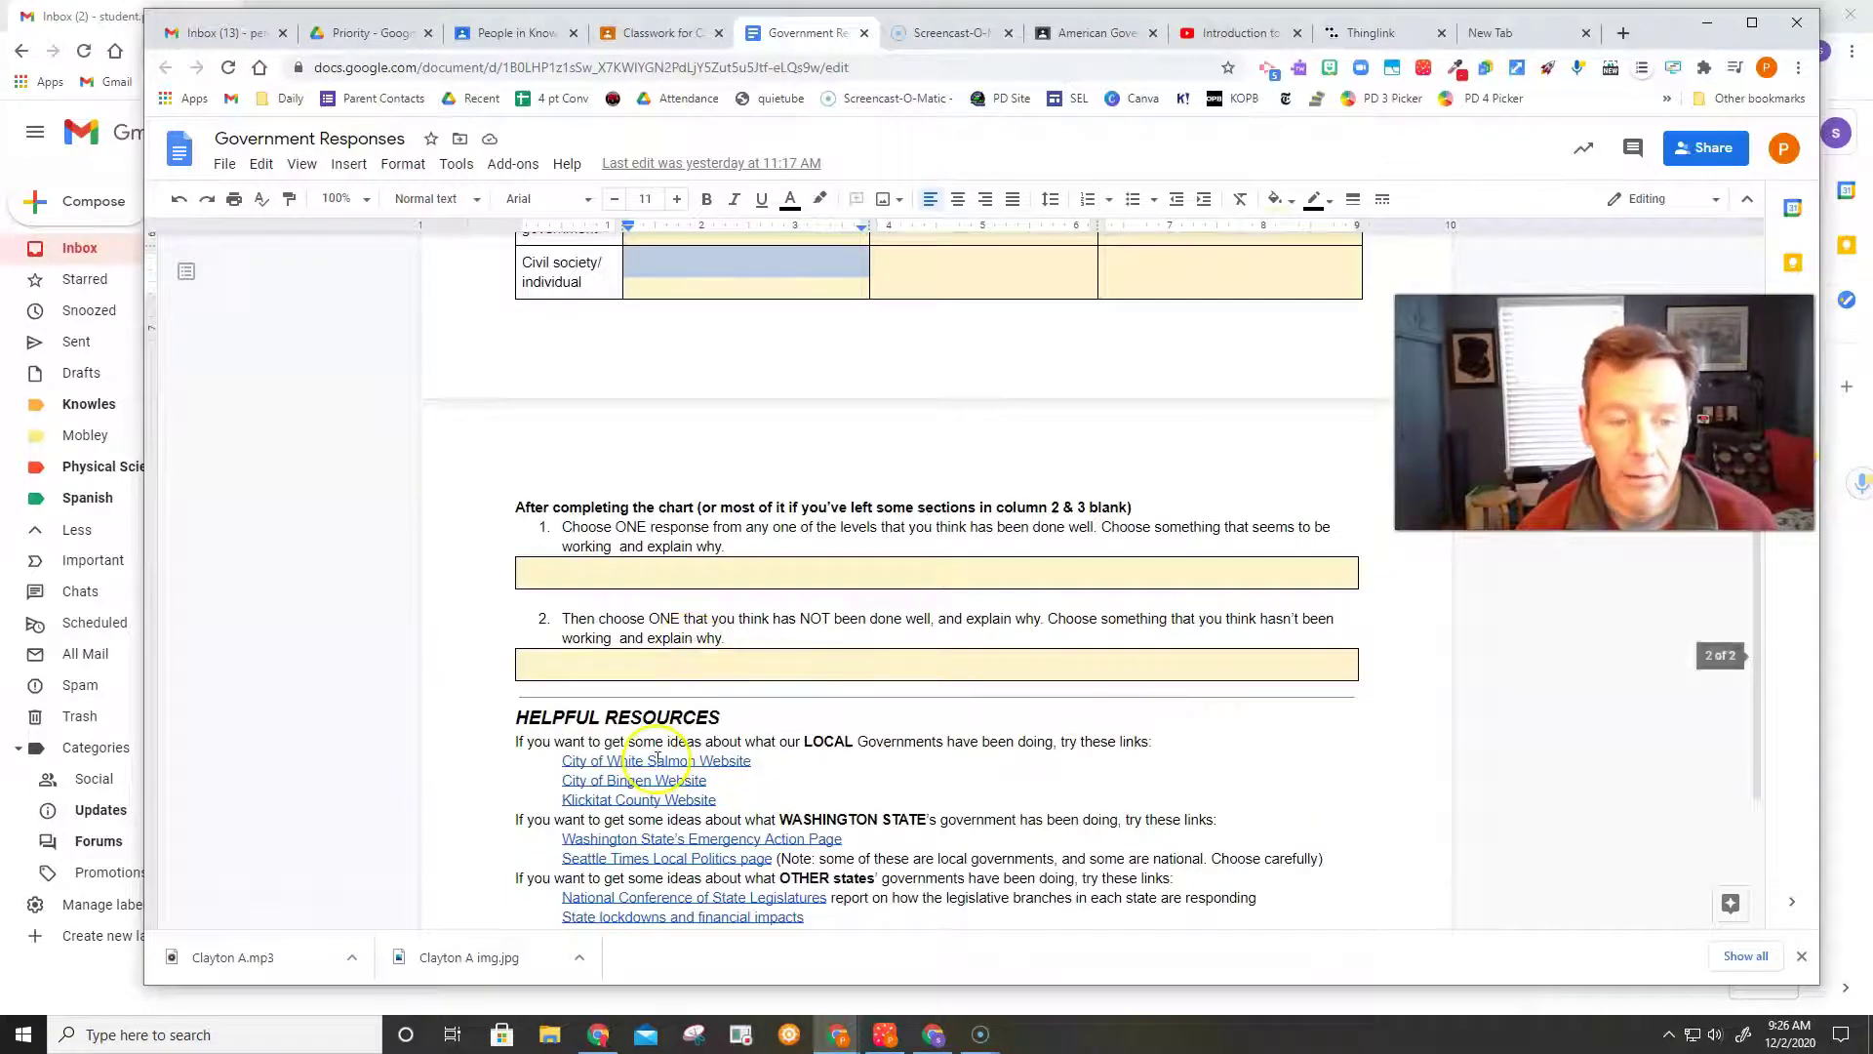
scroll(682, 890, "down", 1)
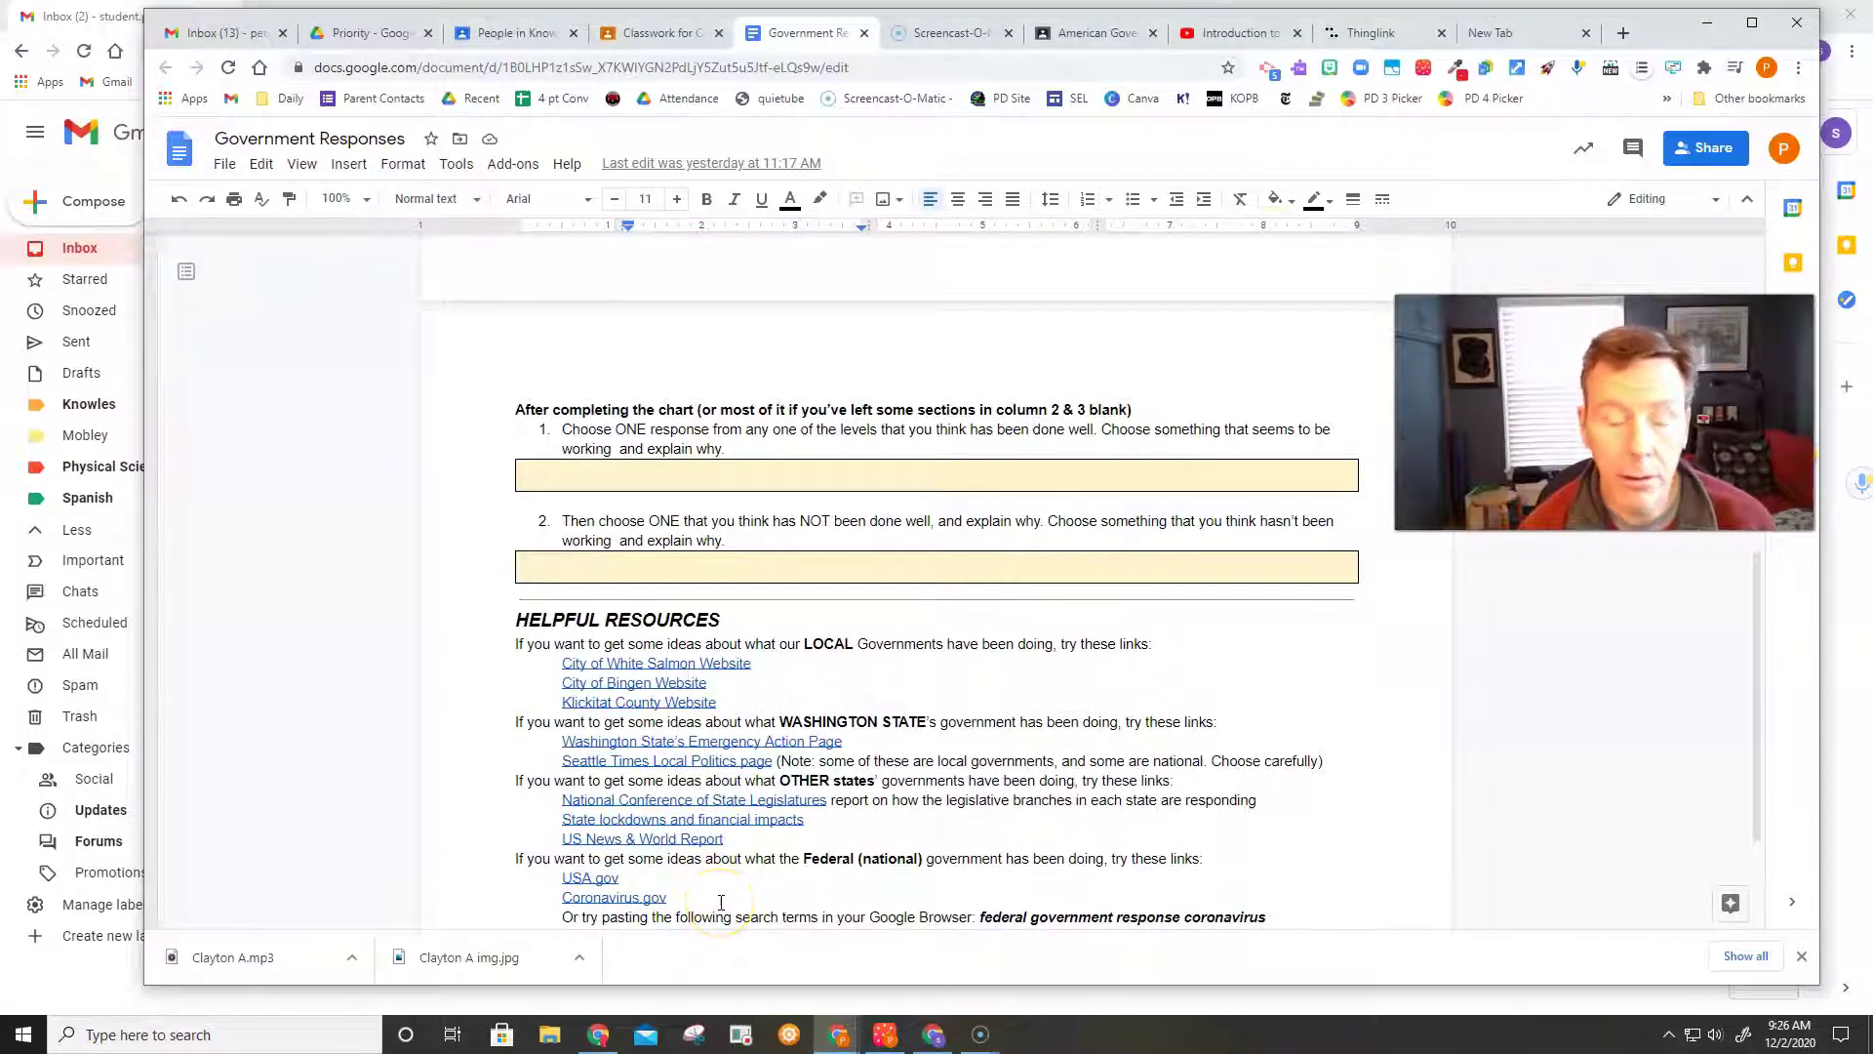
scroll(732, 829, "up", 5)
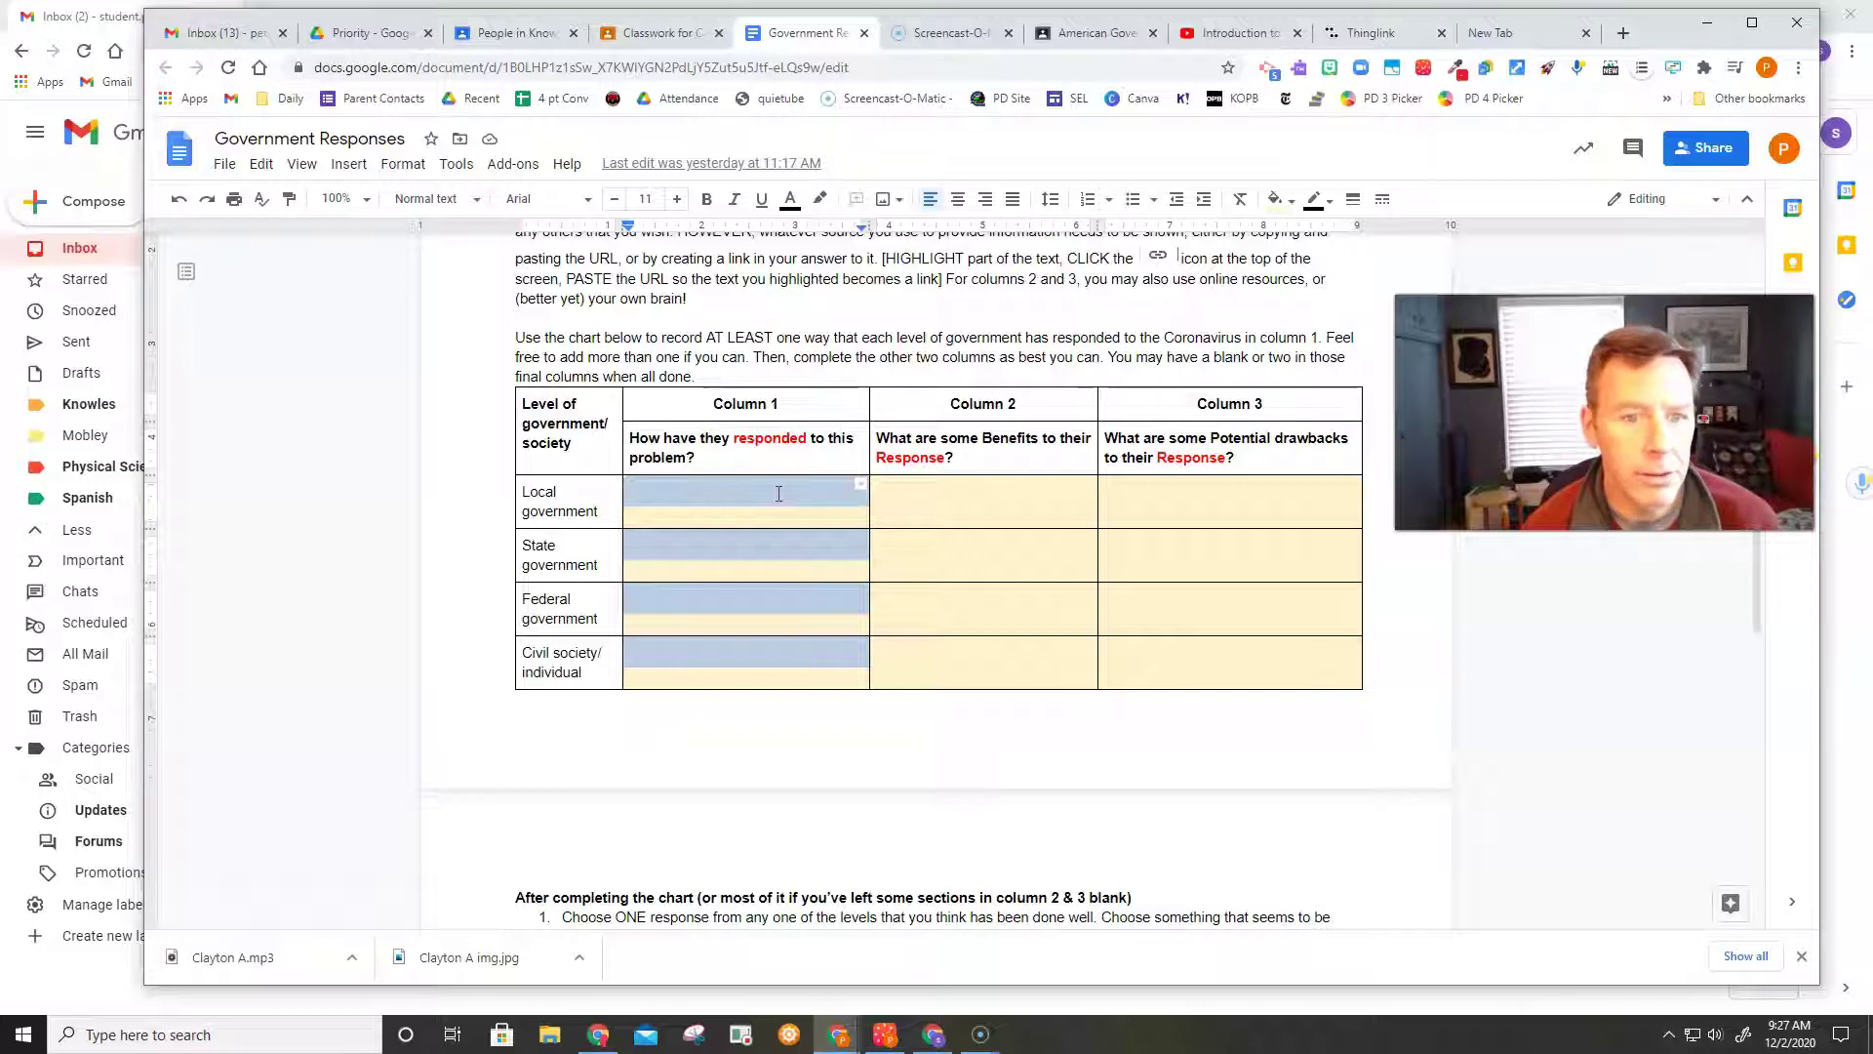
left_click(1001, 504)
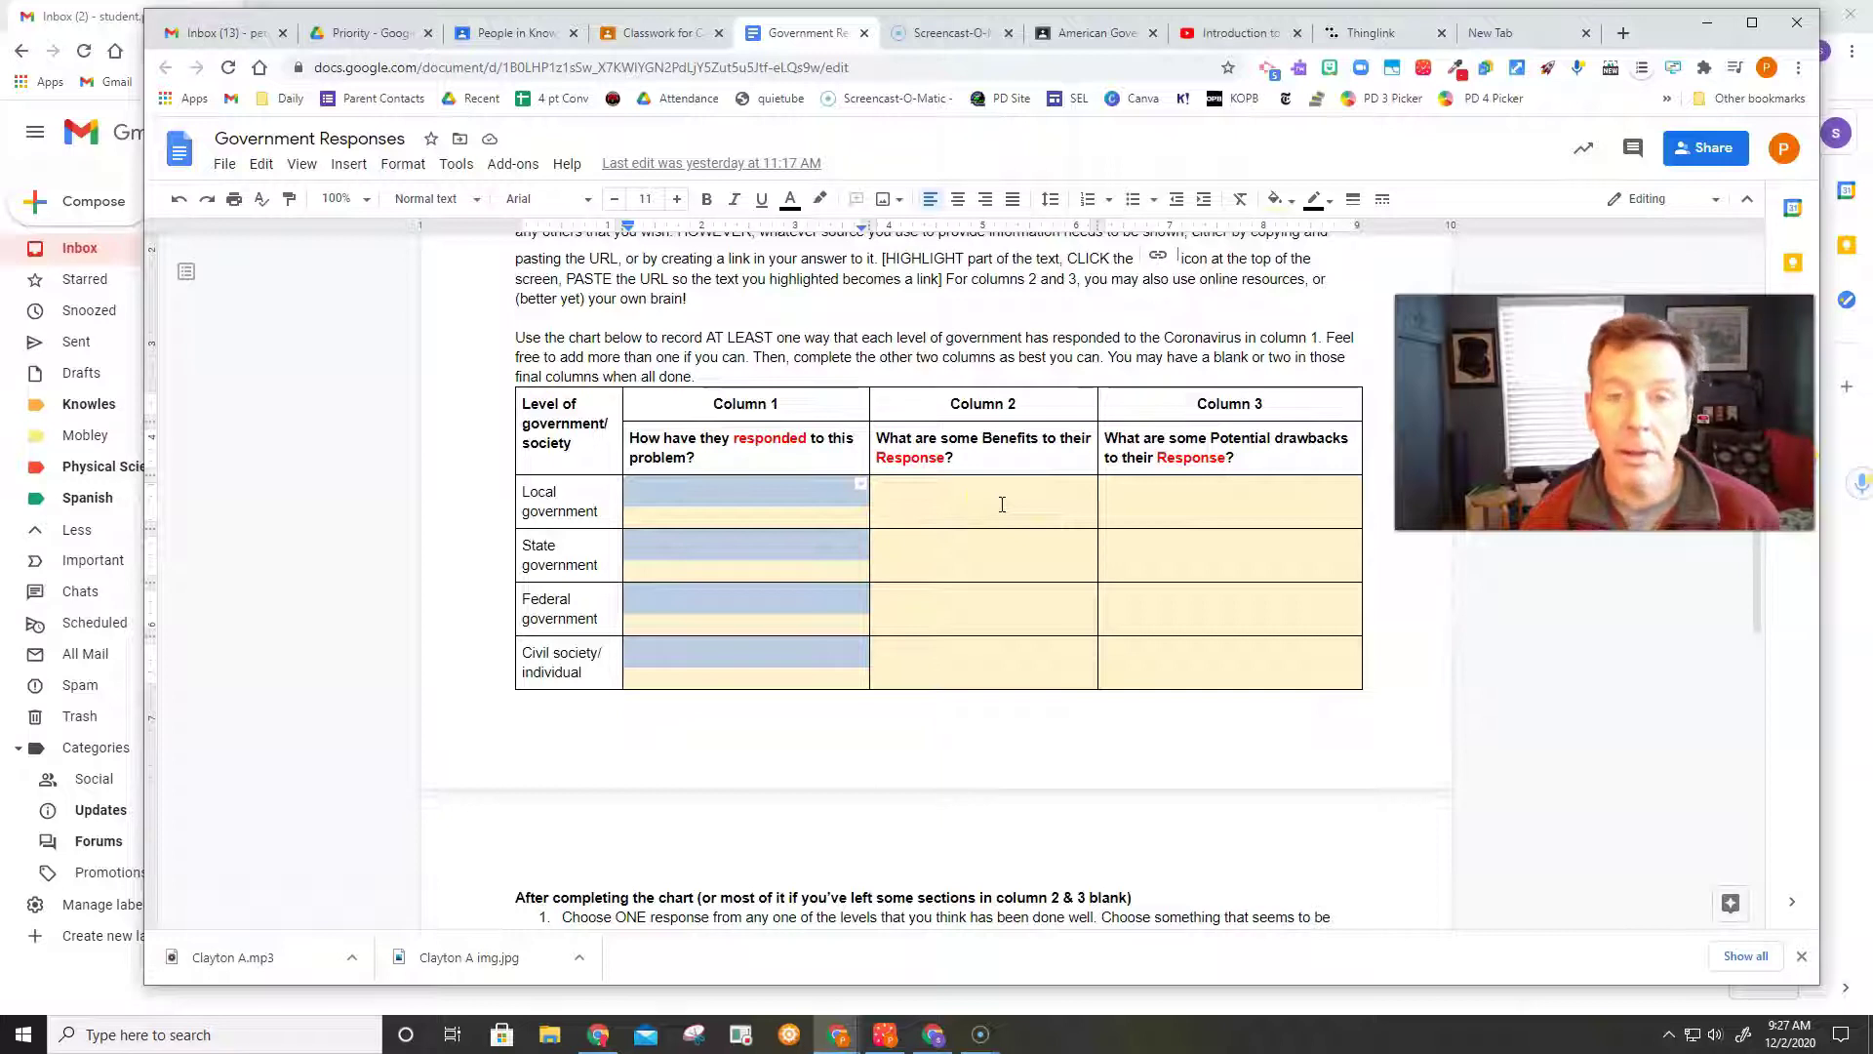
left_click(1002, 505)
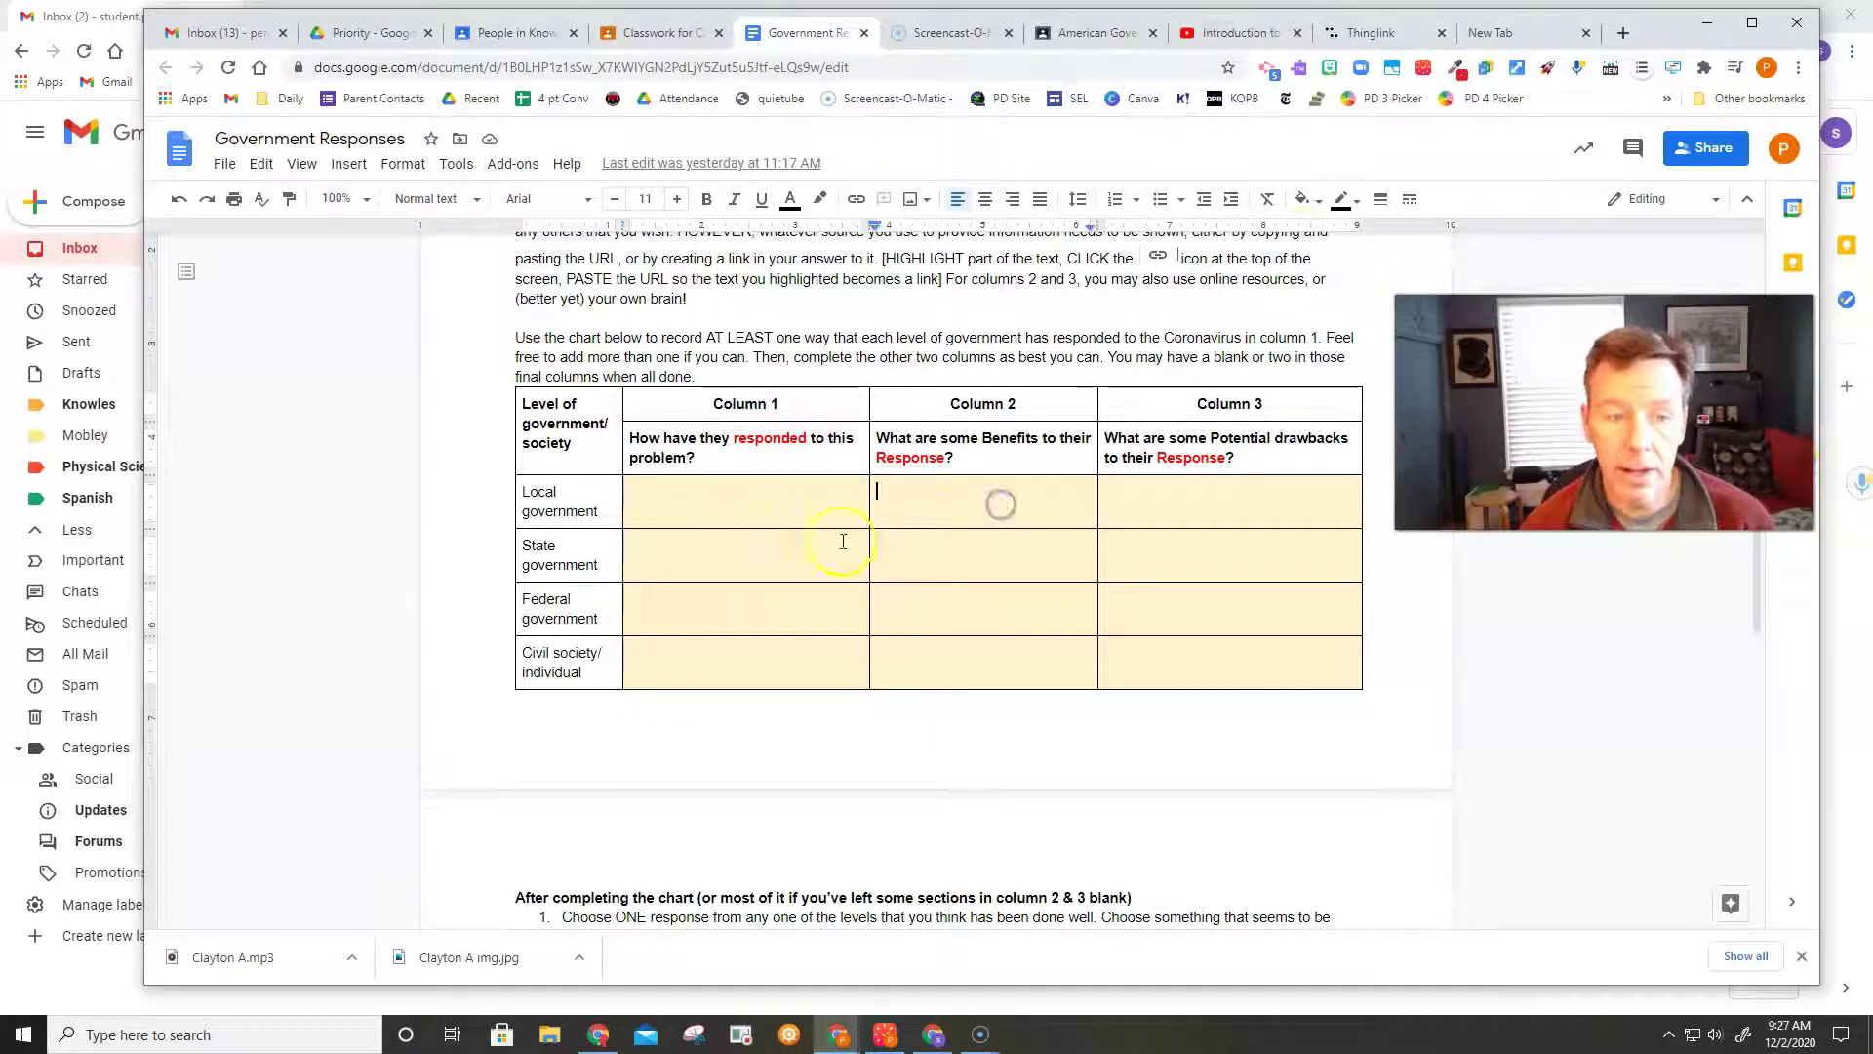
left_click(669, 509)
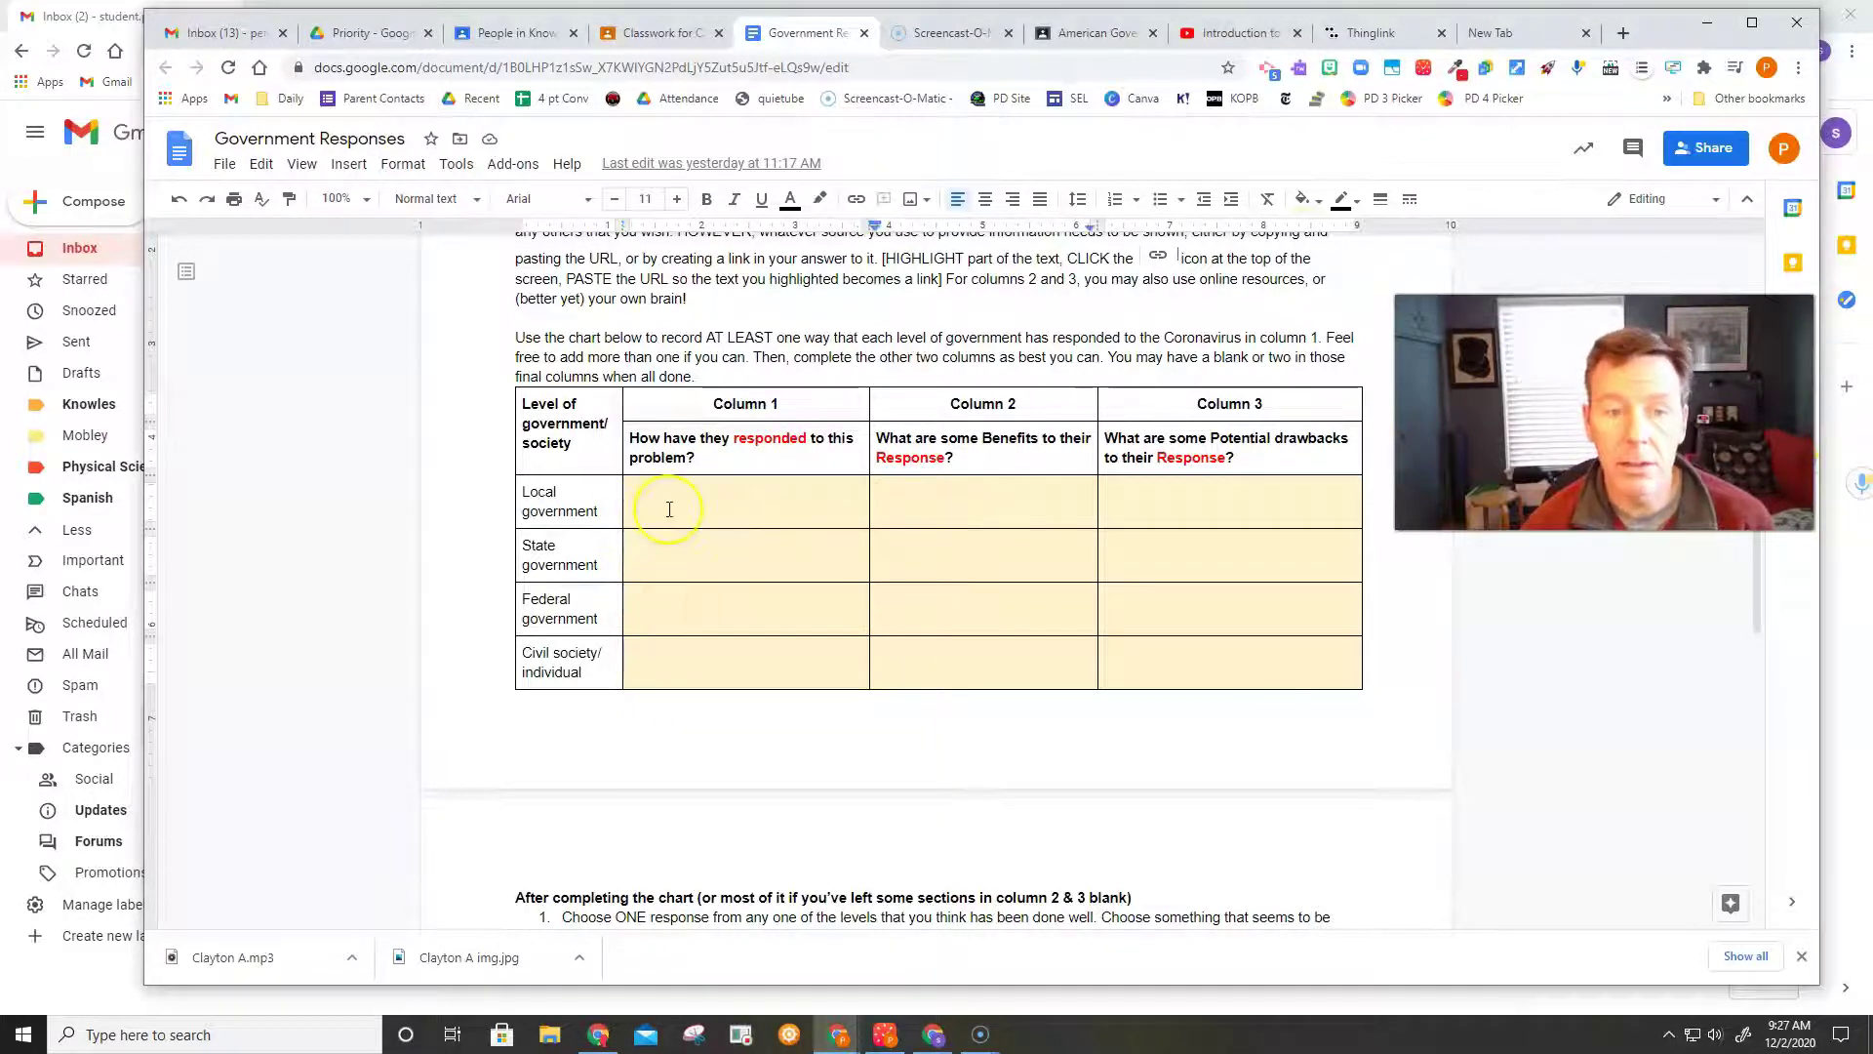
left_click(910, 526)
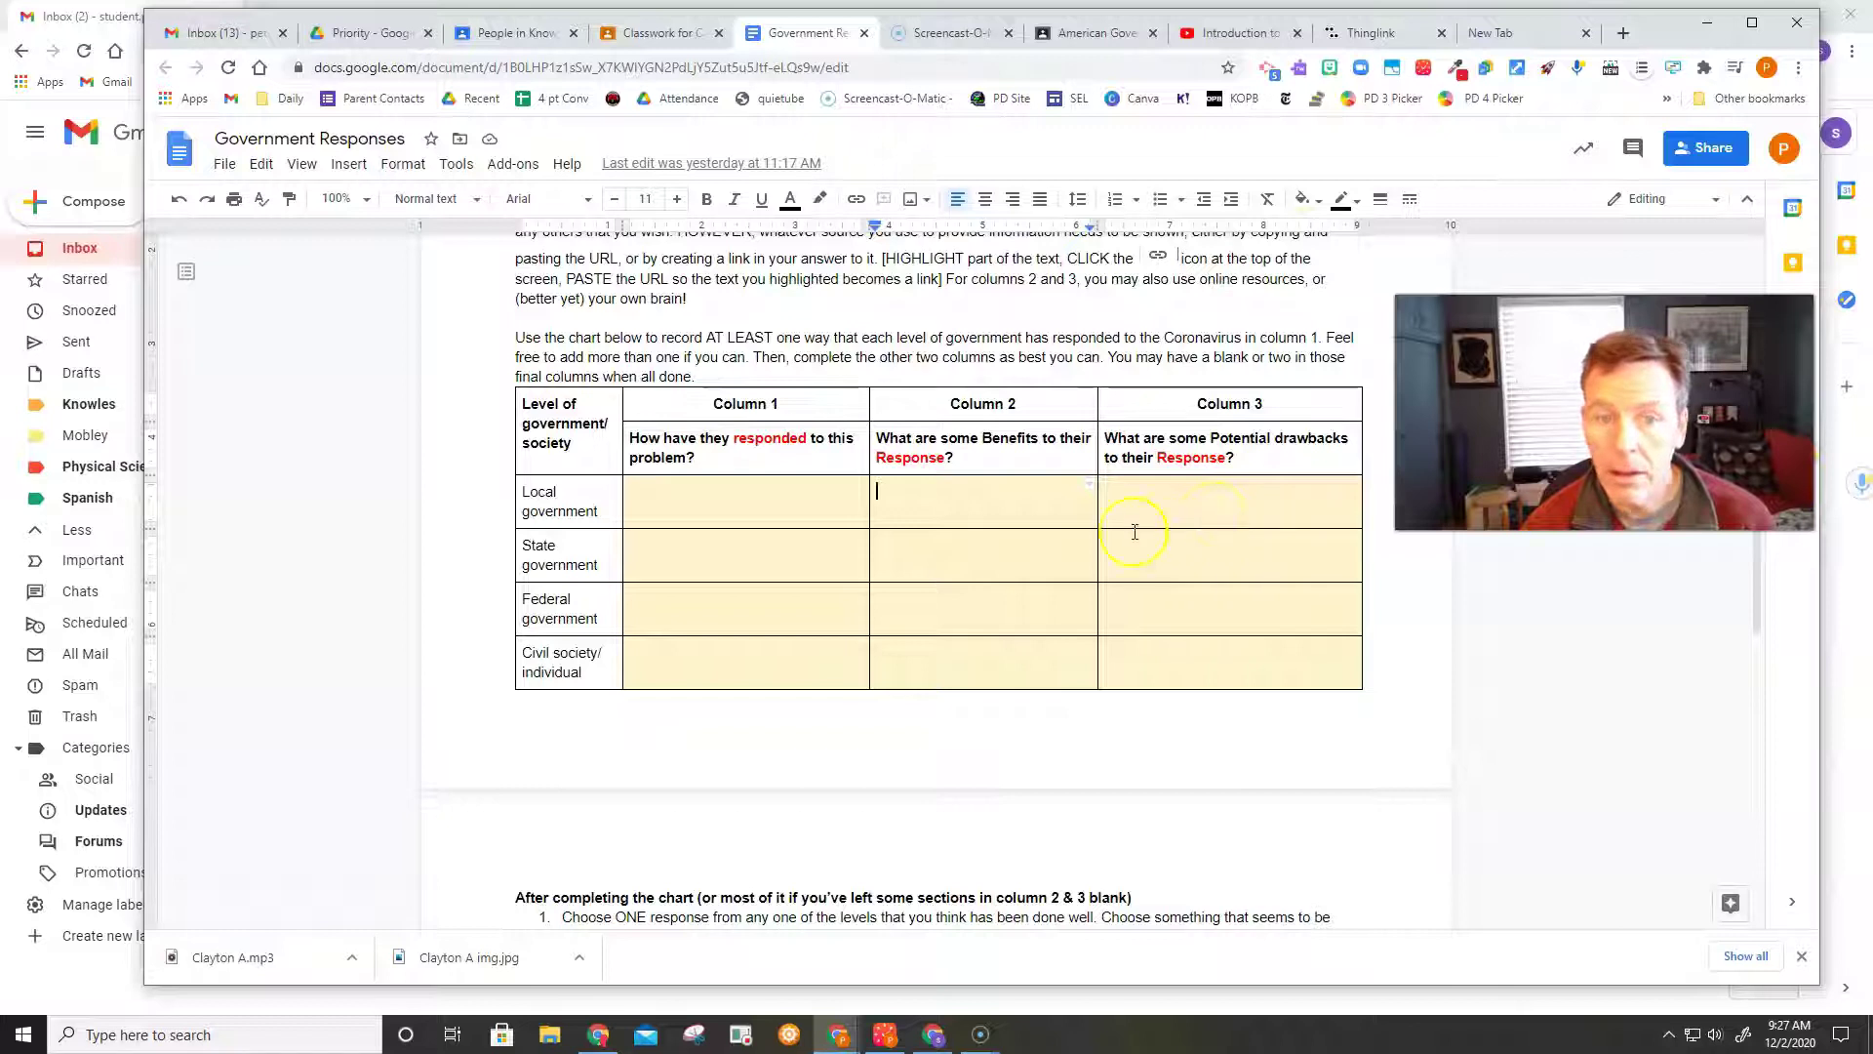
left_click(1159, 506)
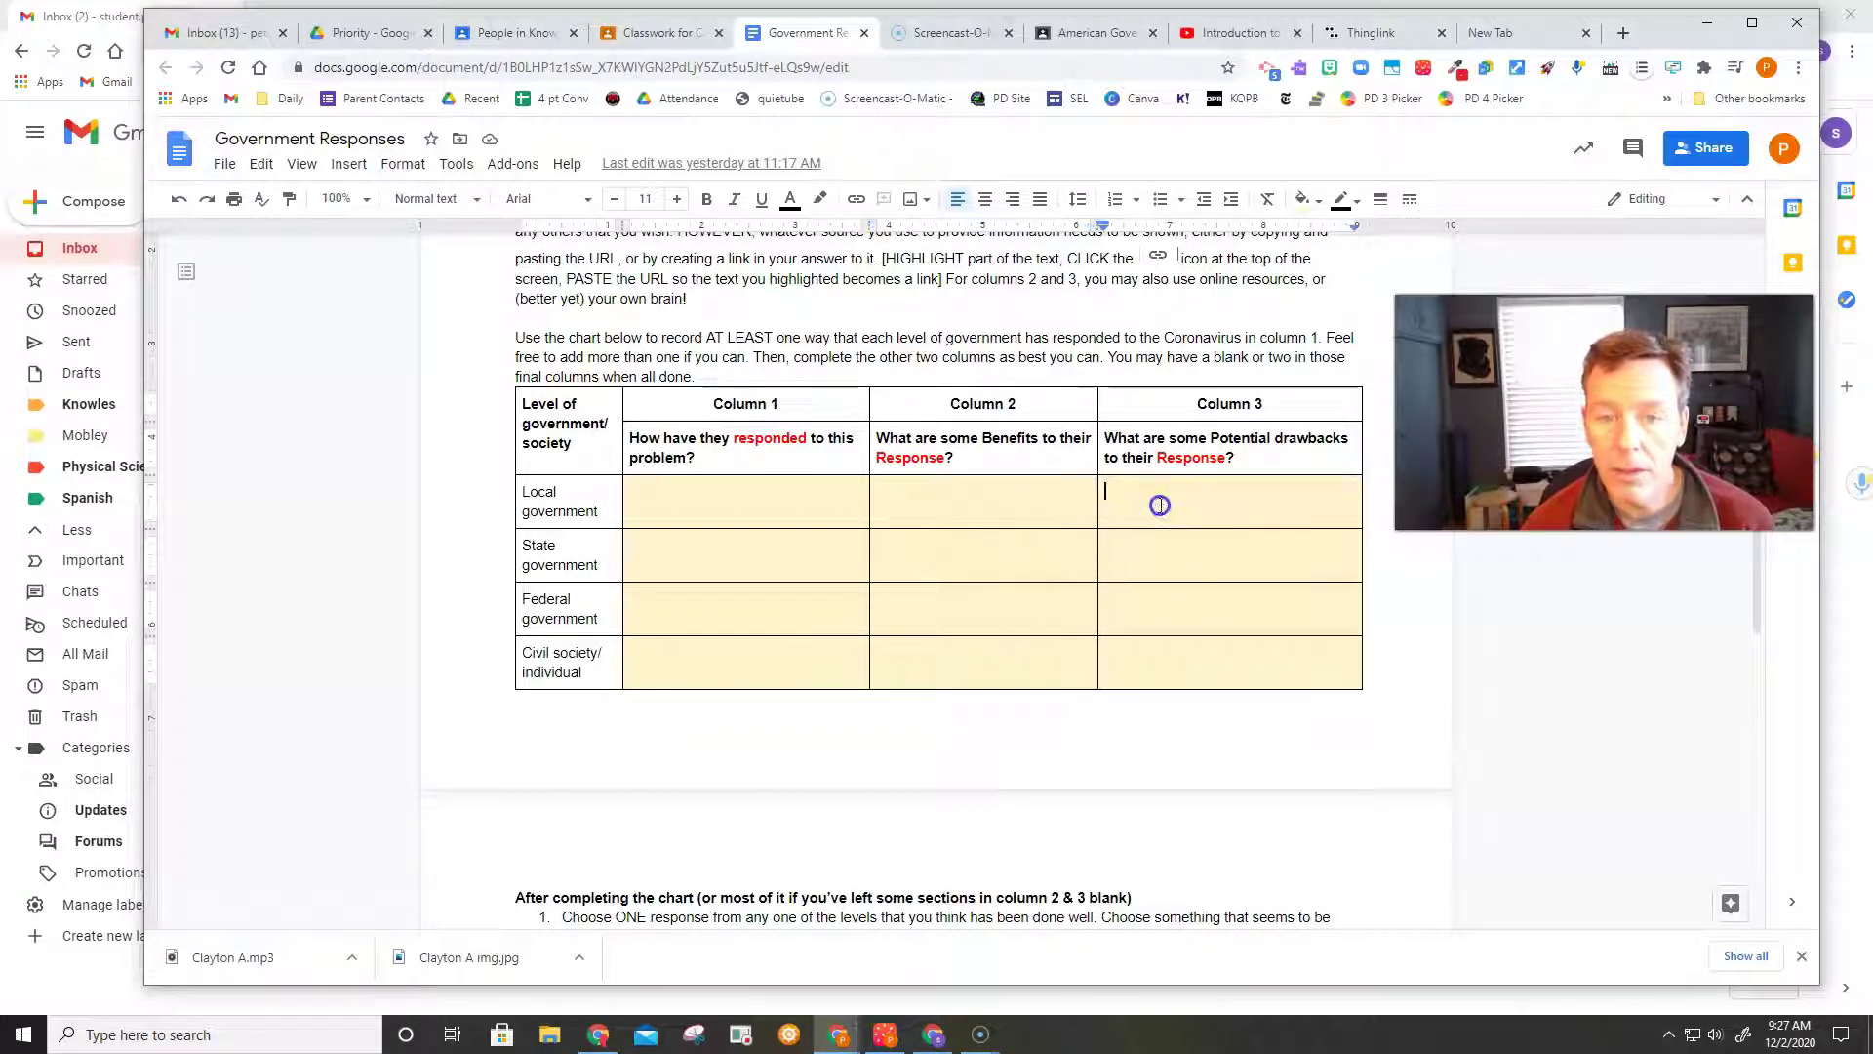
left_click_drag(1161, 615, 1057, 621)
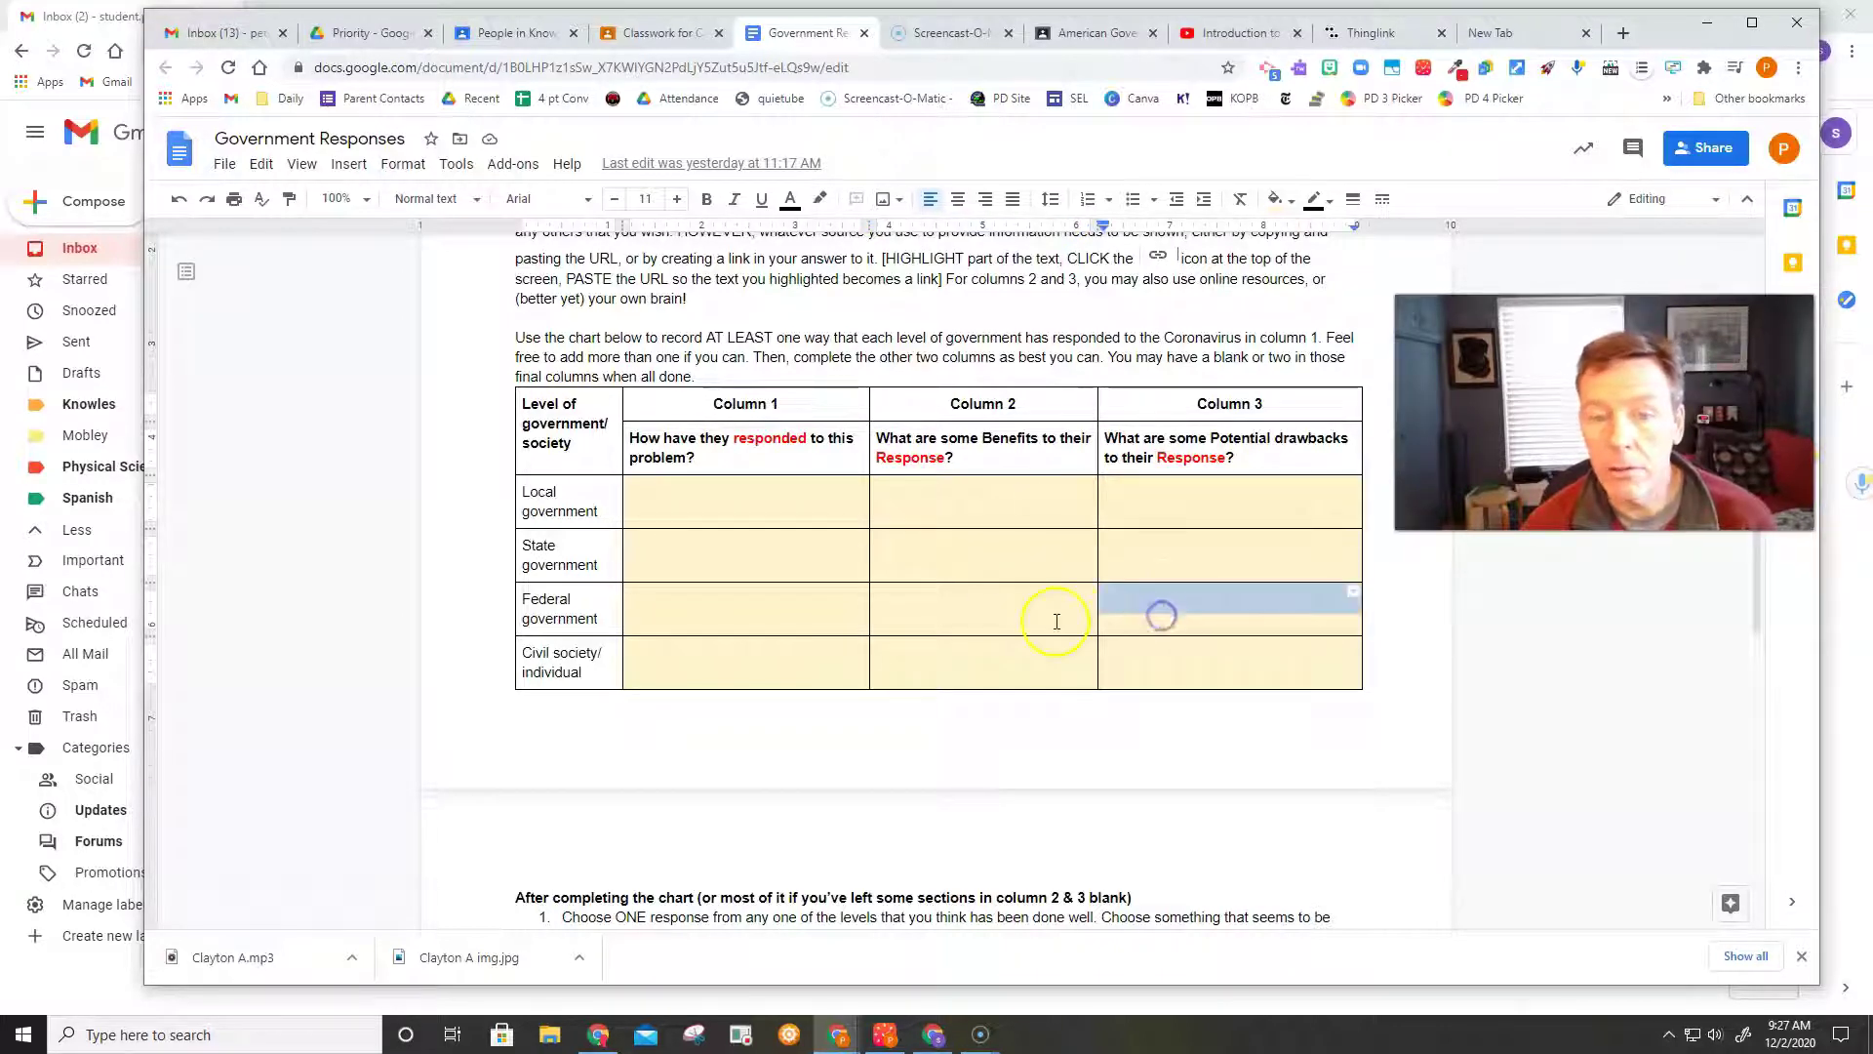
left_click(1057, 621)
left_click(1046, 652)
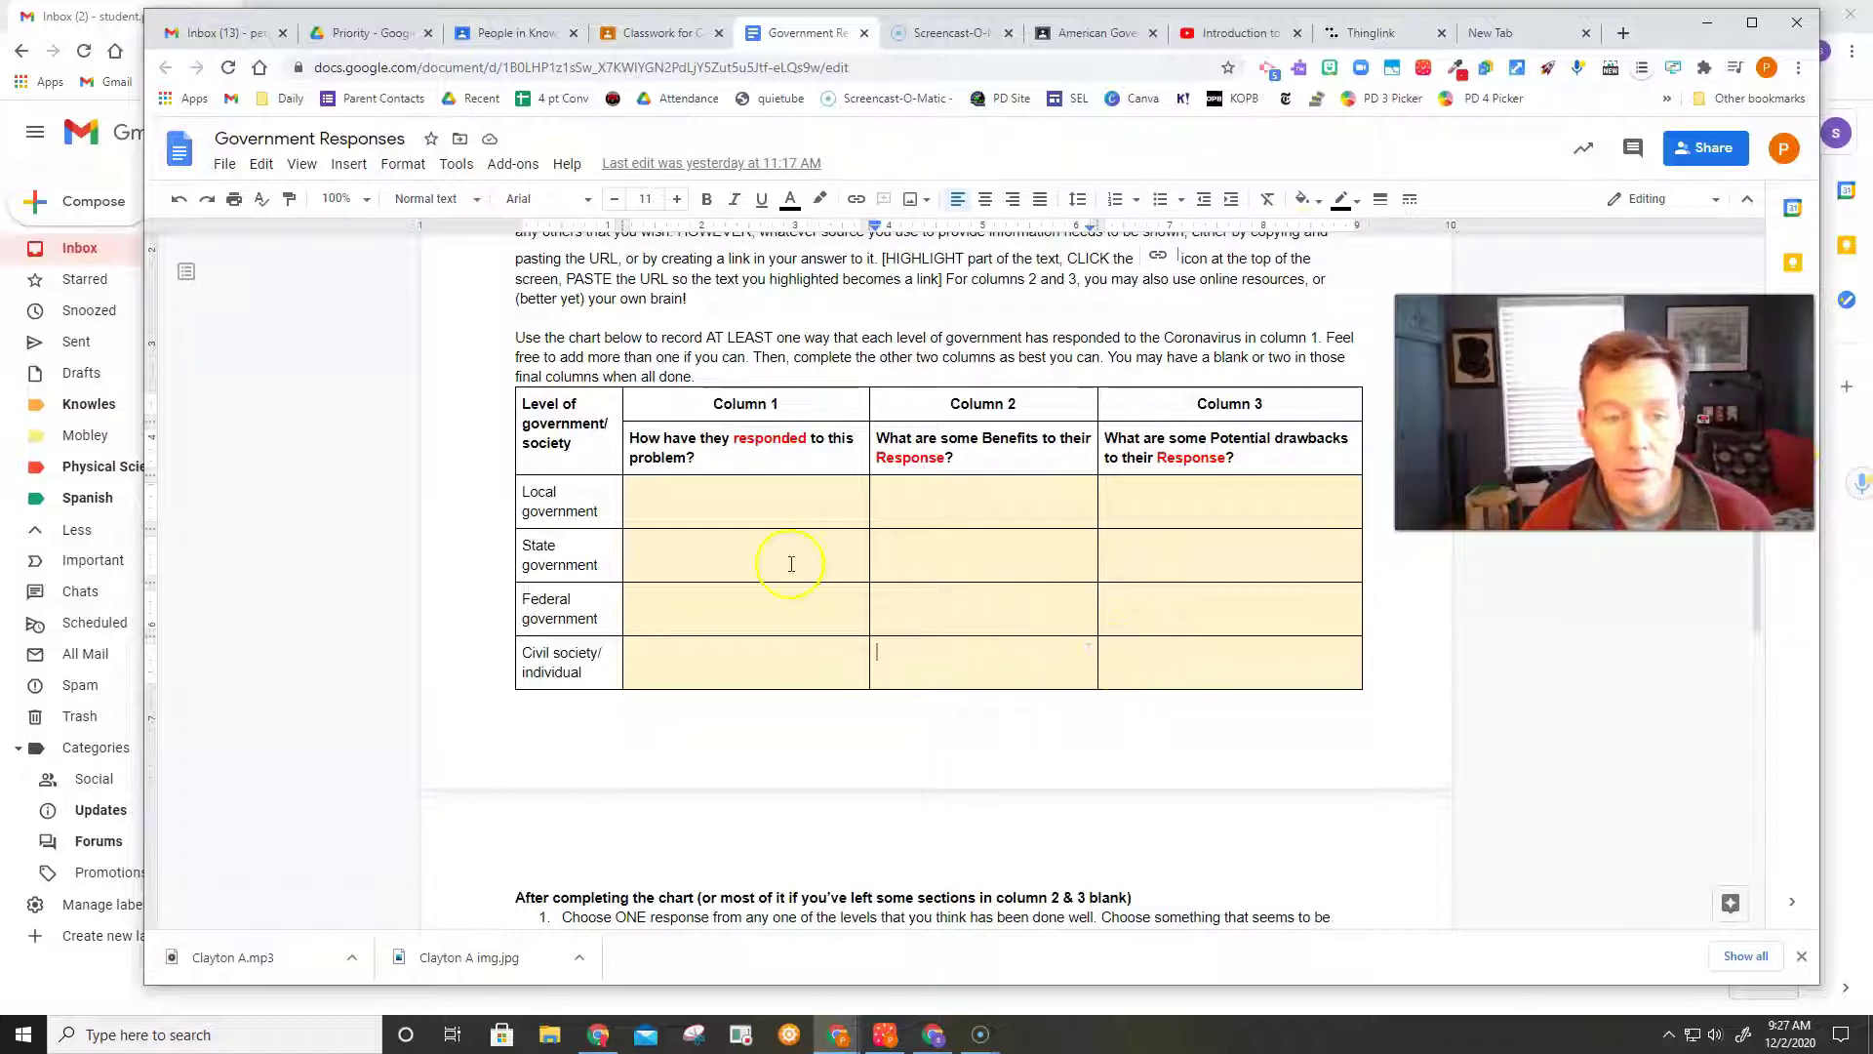
scroll(1084, 707, "down", 1)
scroll(1085, 707, "down", 2)
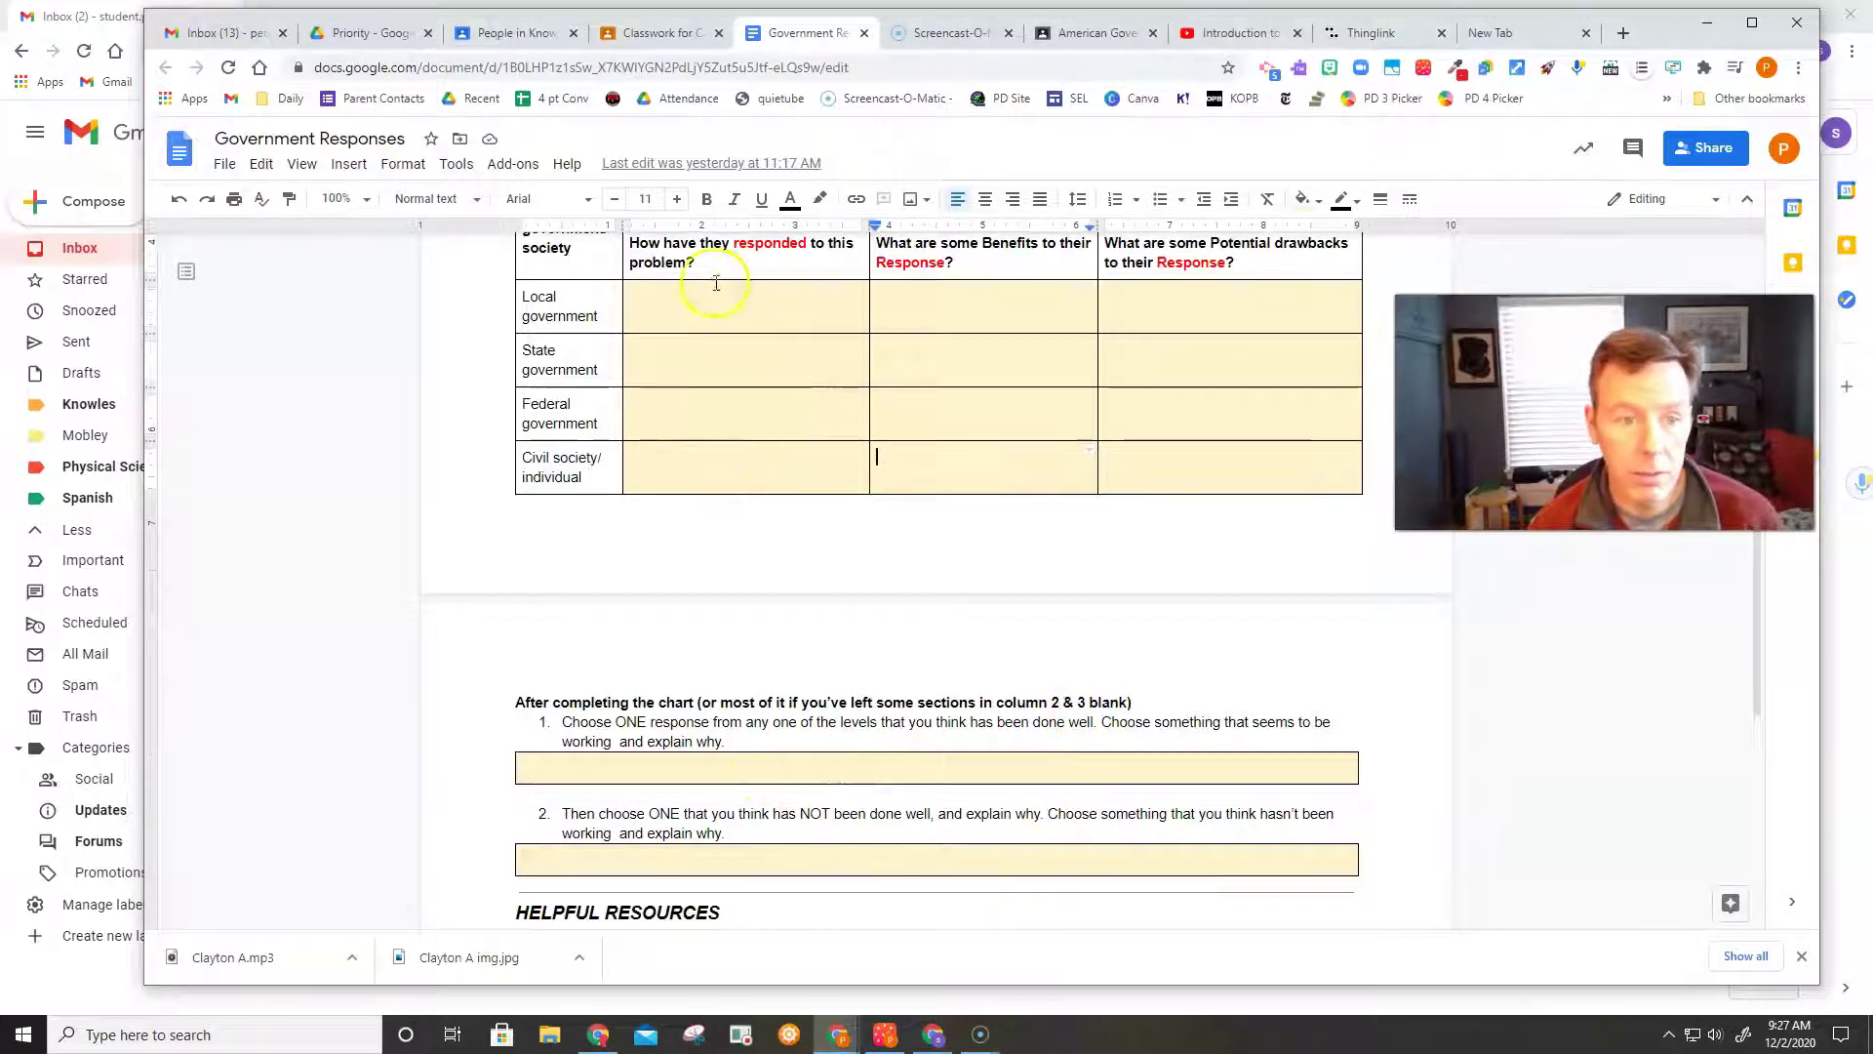
Highlight the bold italic phrase 'federal government response coronavirus' under Helpful Resources
left_click(722, 477)
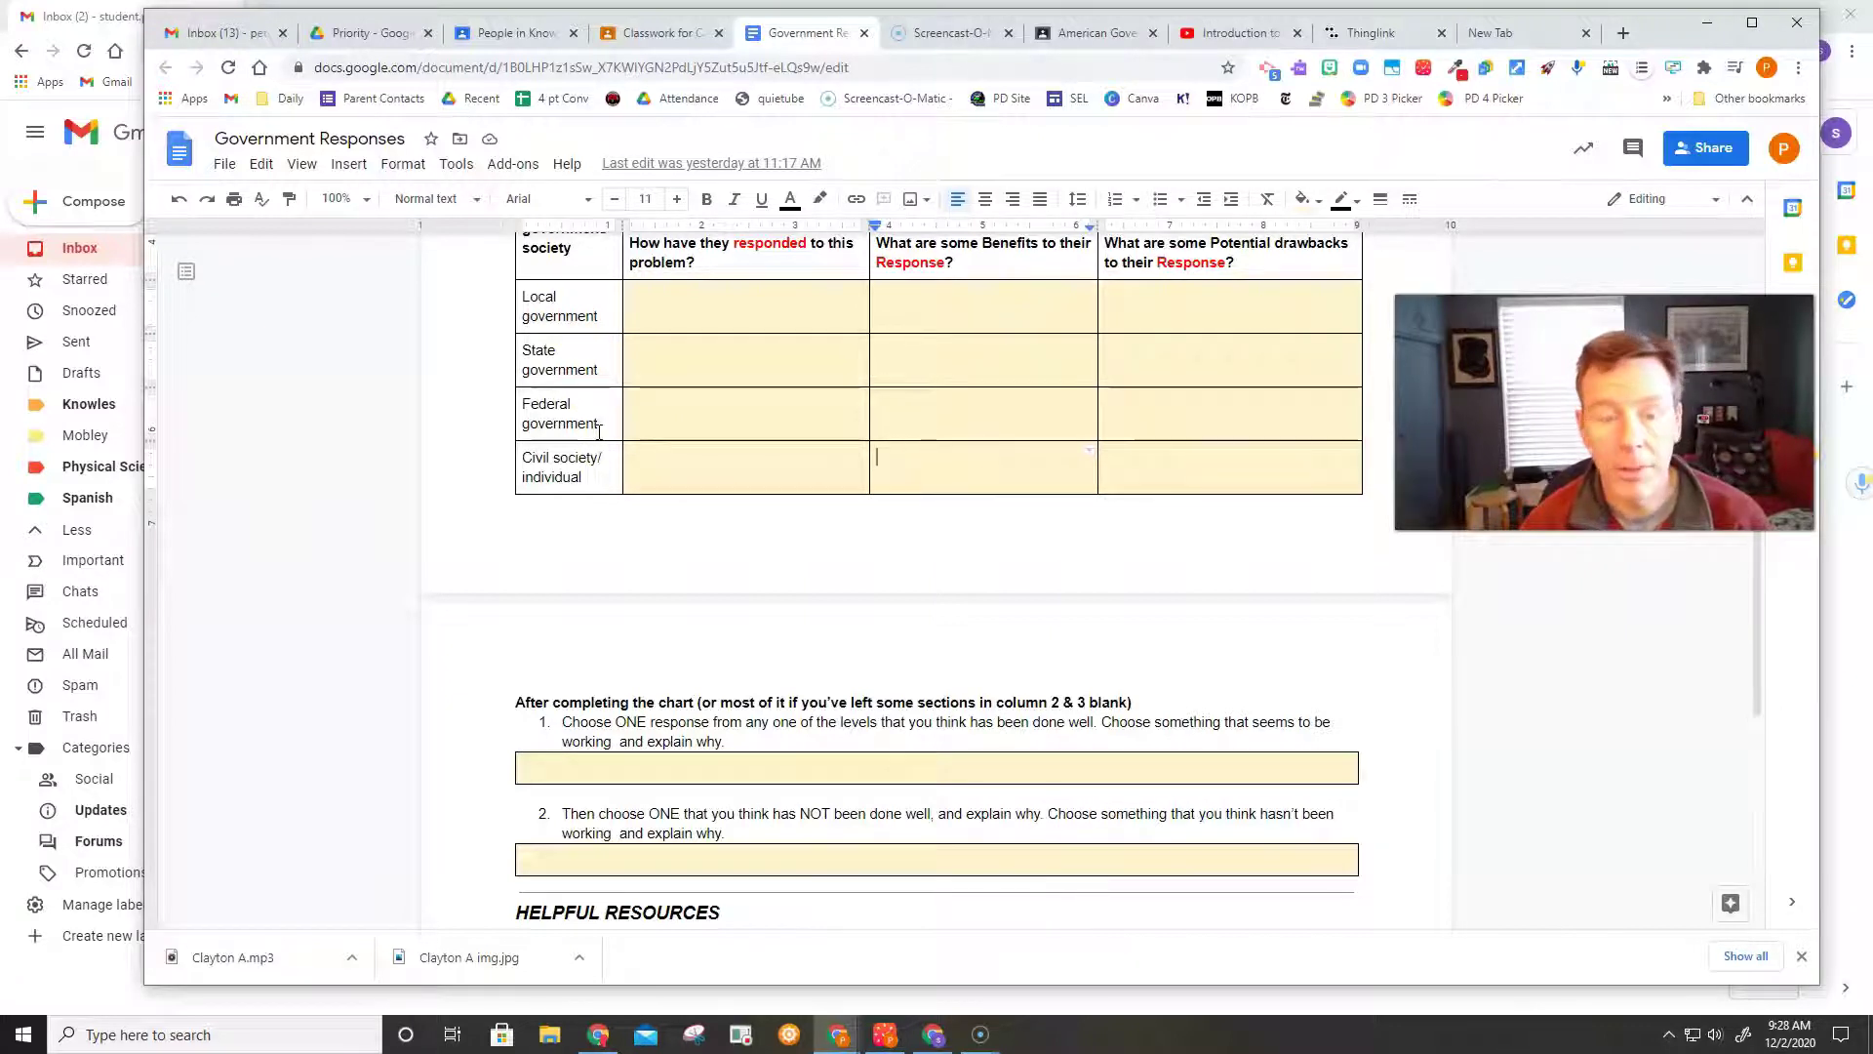
scroll(683, 680, "down", 3)
scroll(683, 681, "down", 1)
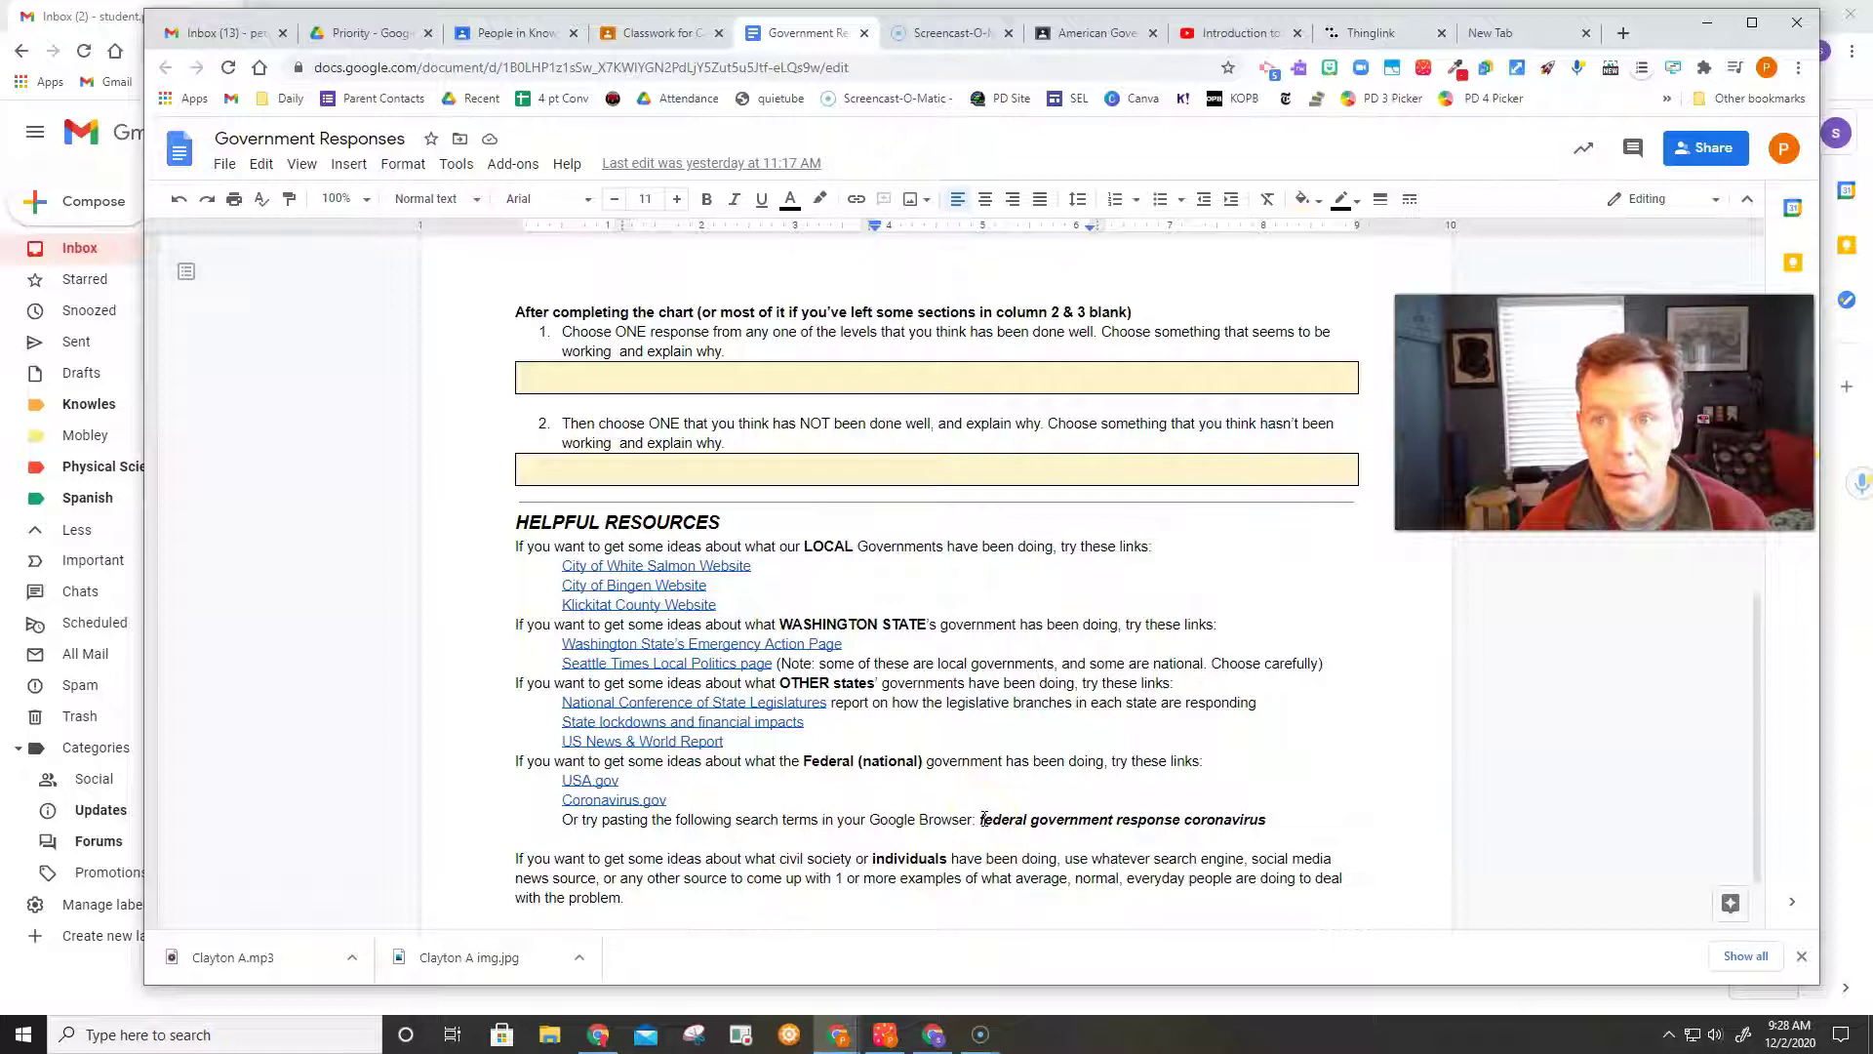
left_click_drag(982, 820, 1270, 819)
key("ctrl+c")
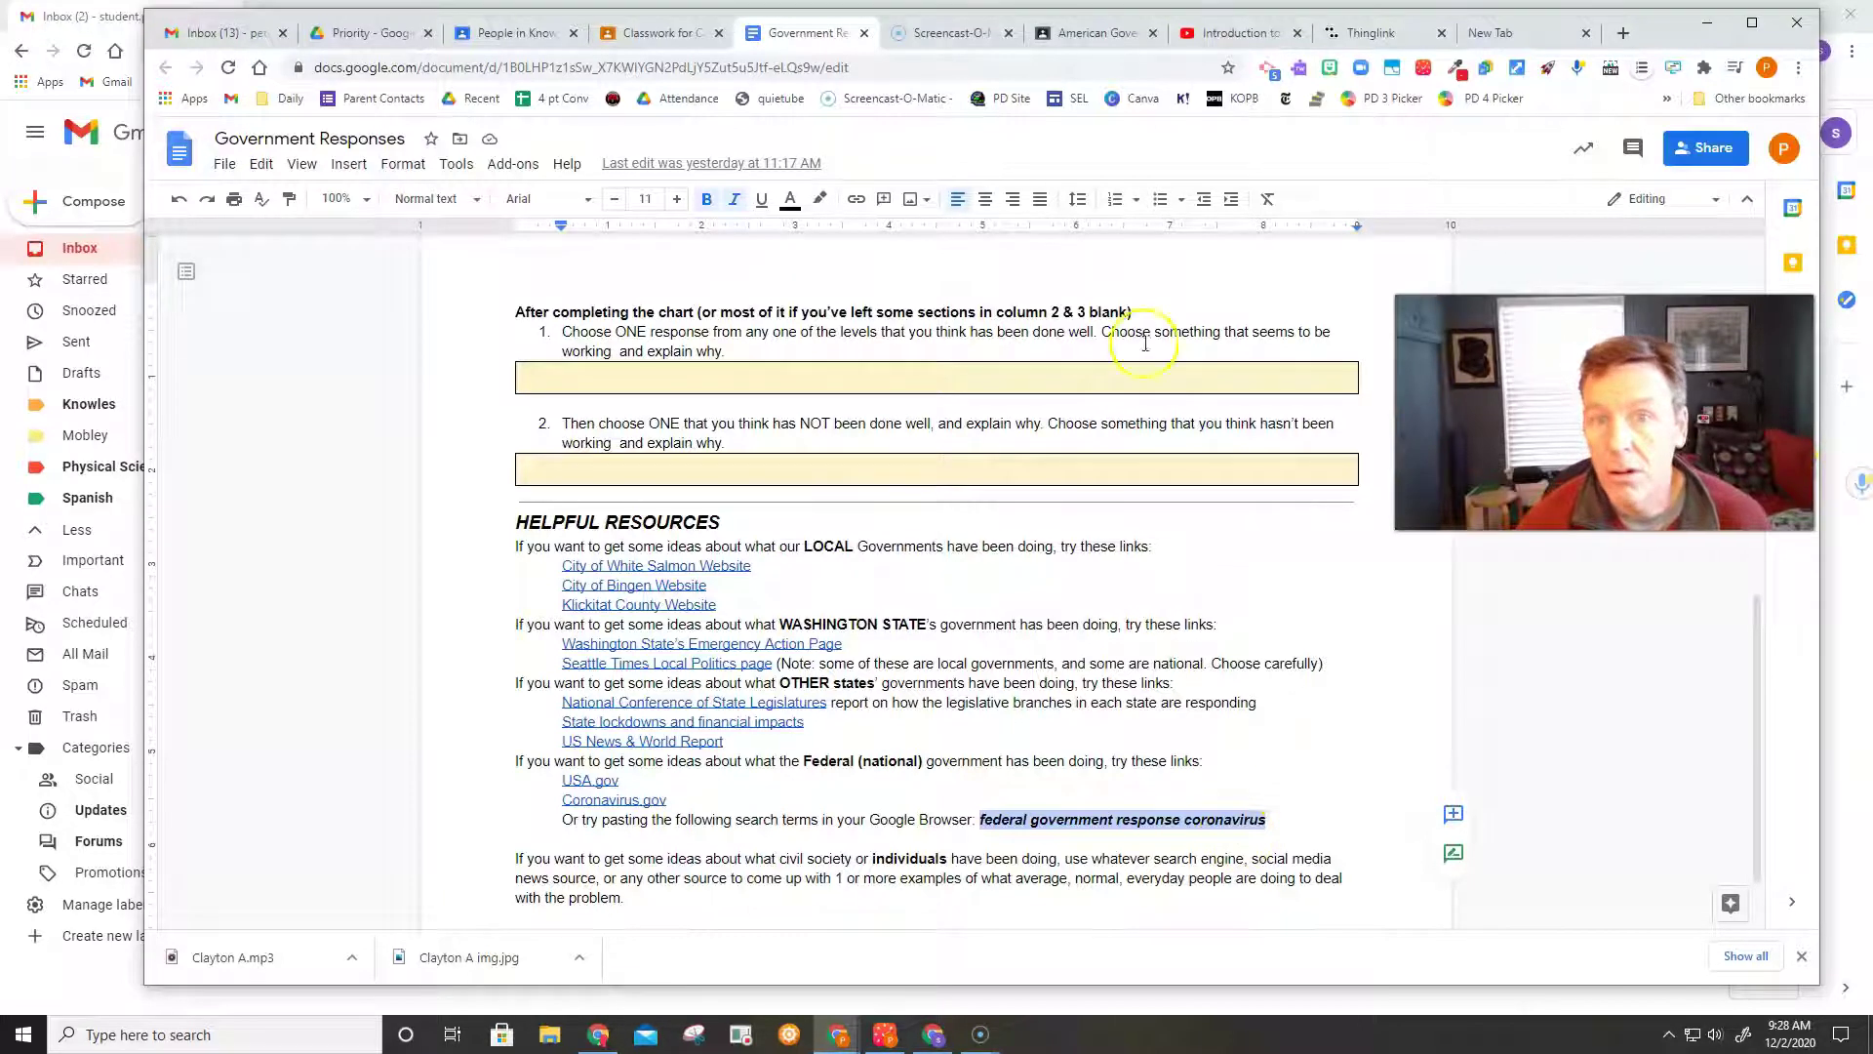
Search Yahoo News for 'federal government response coronavirus' and open the SBA small business borrowers article
left_click(1511, 35)
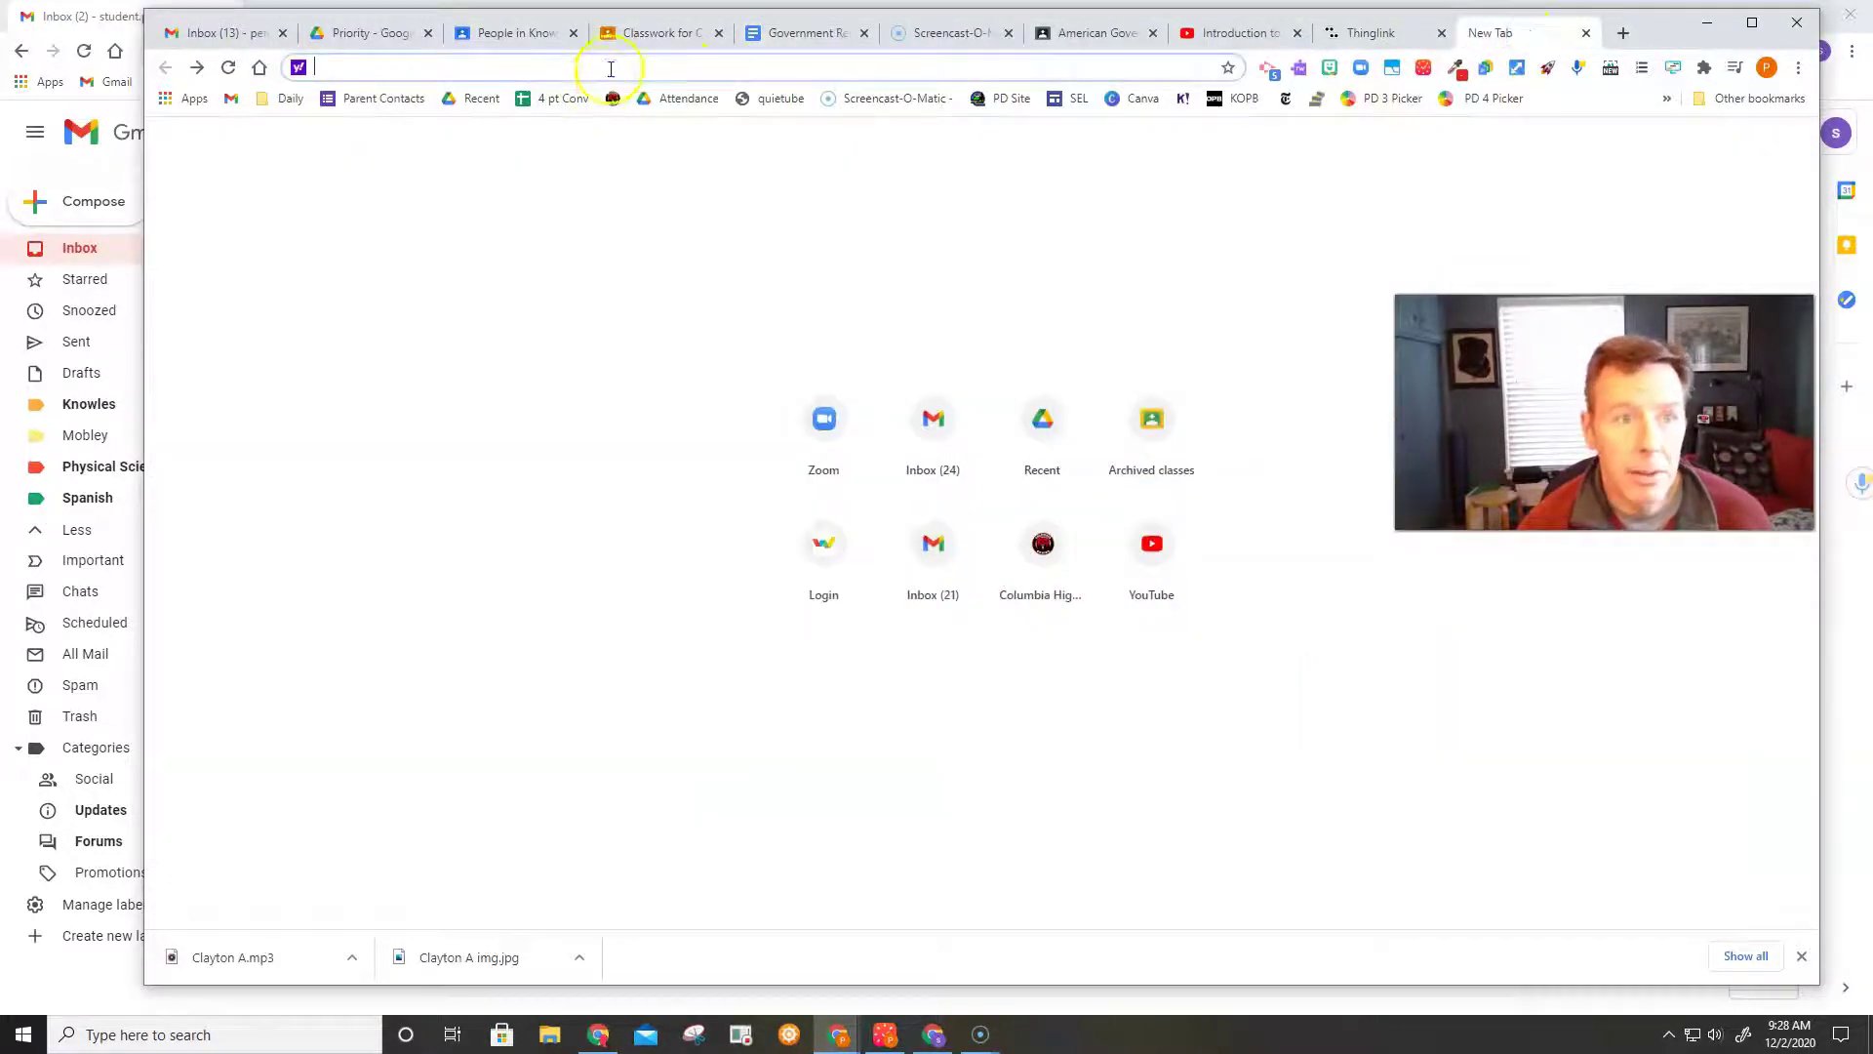
key("ctrl+v")
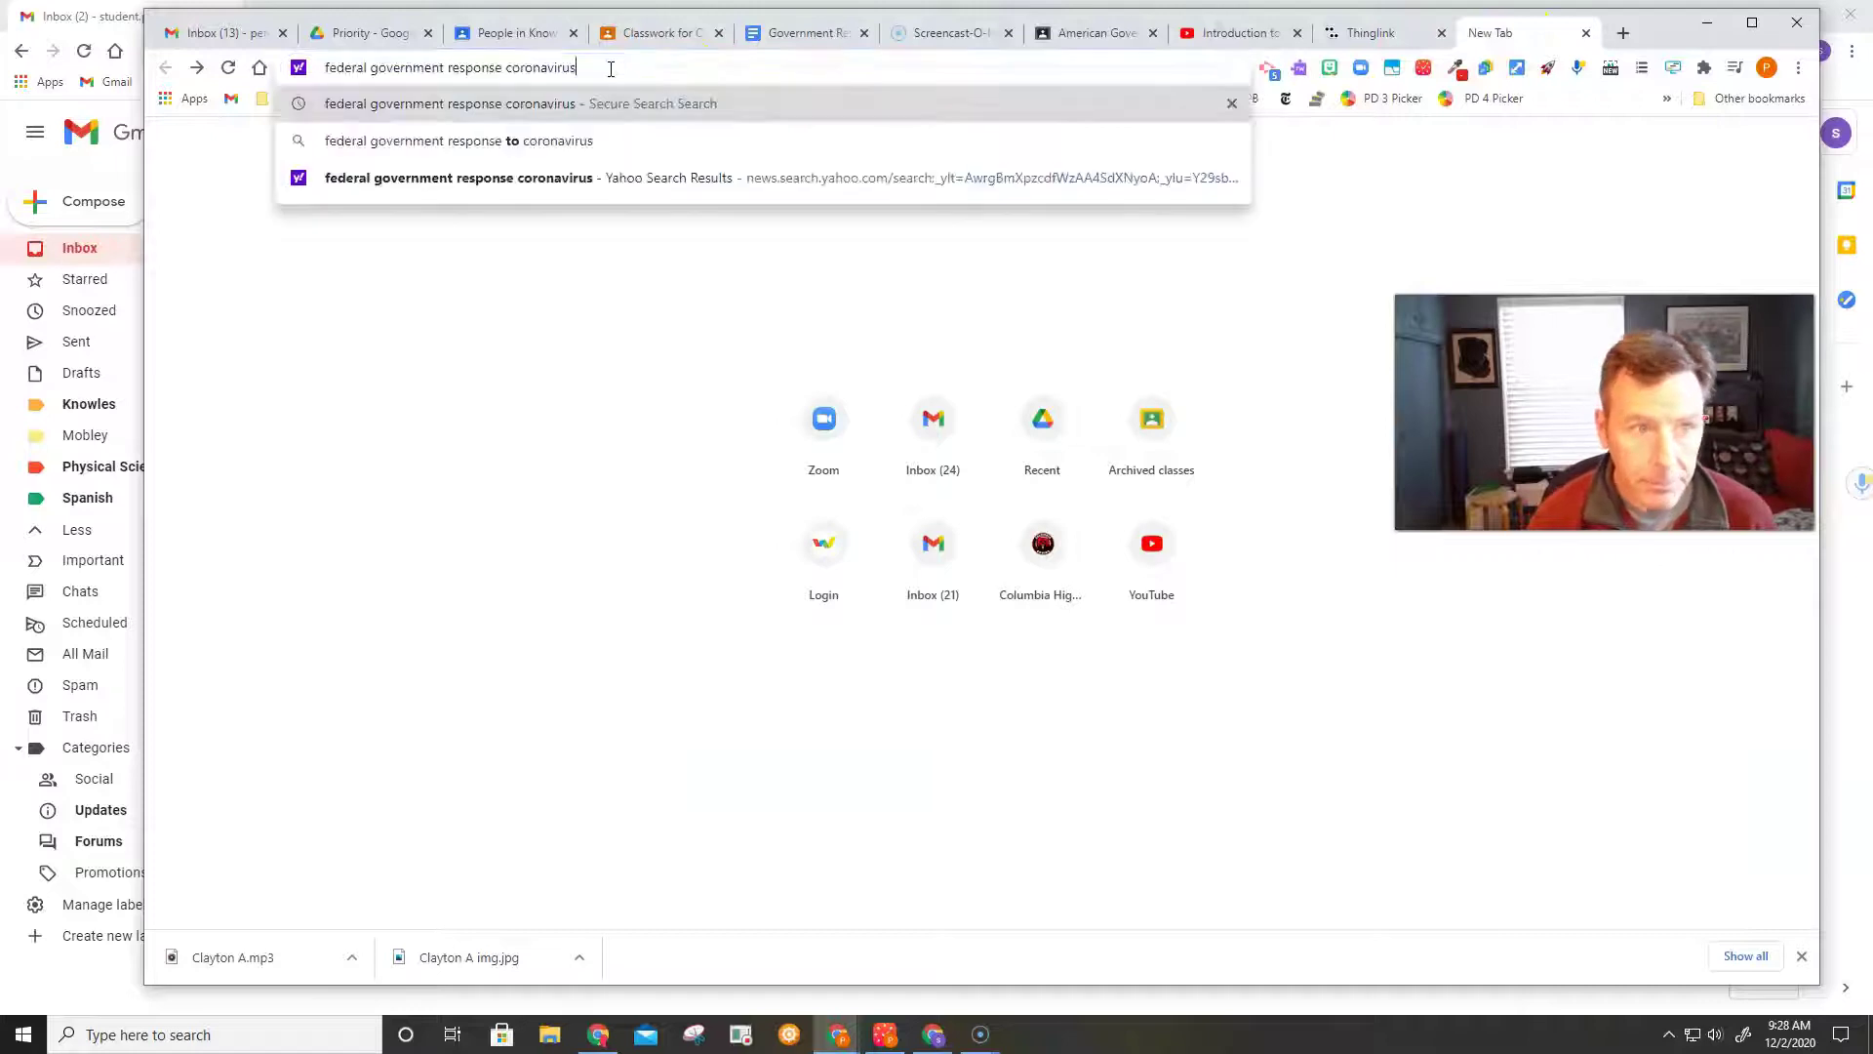
key("Return")
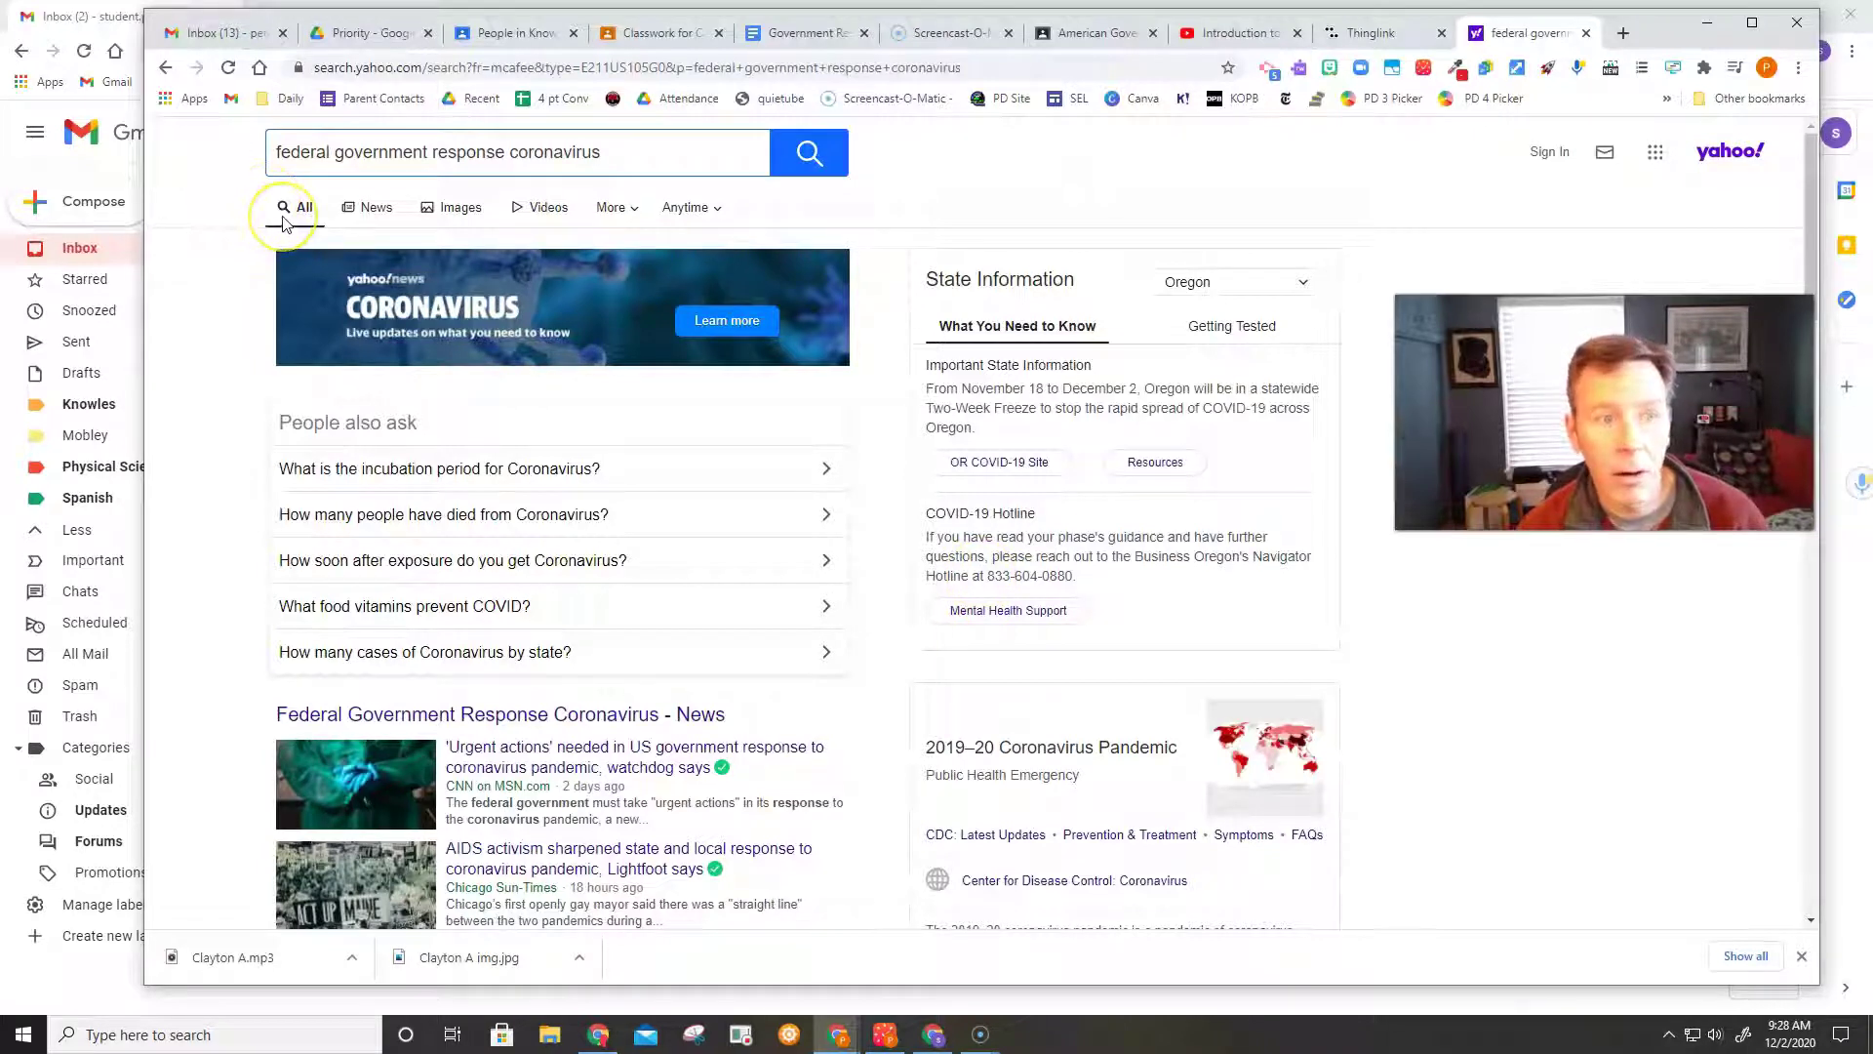
left_click(362, 216)
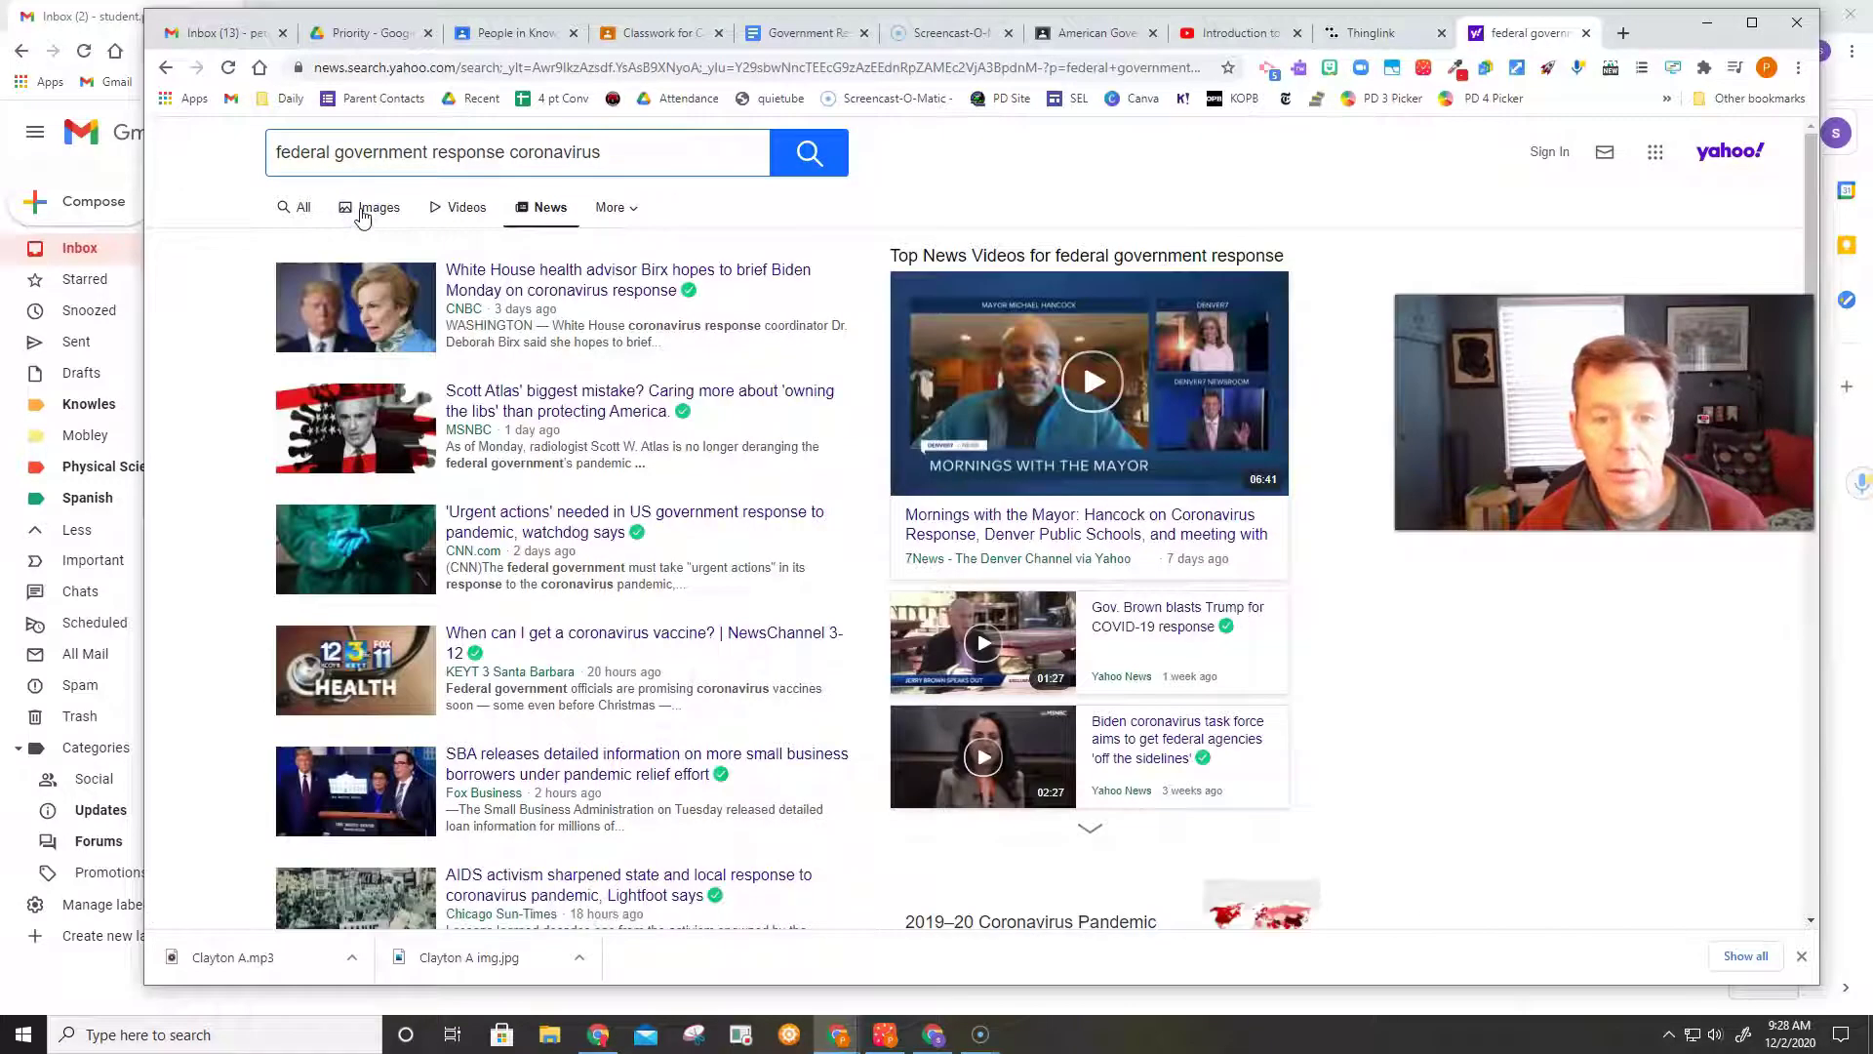
left_click(499, 252)
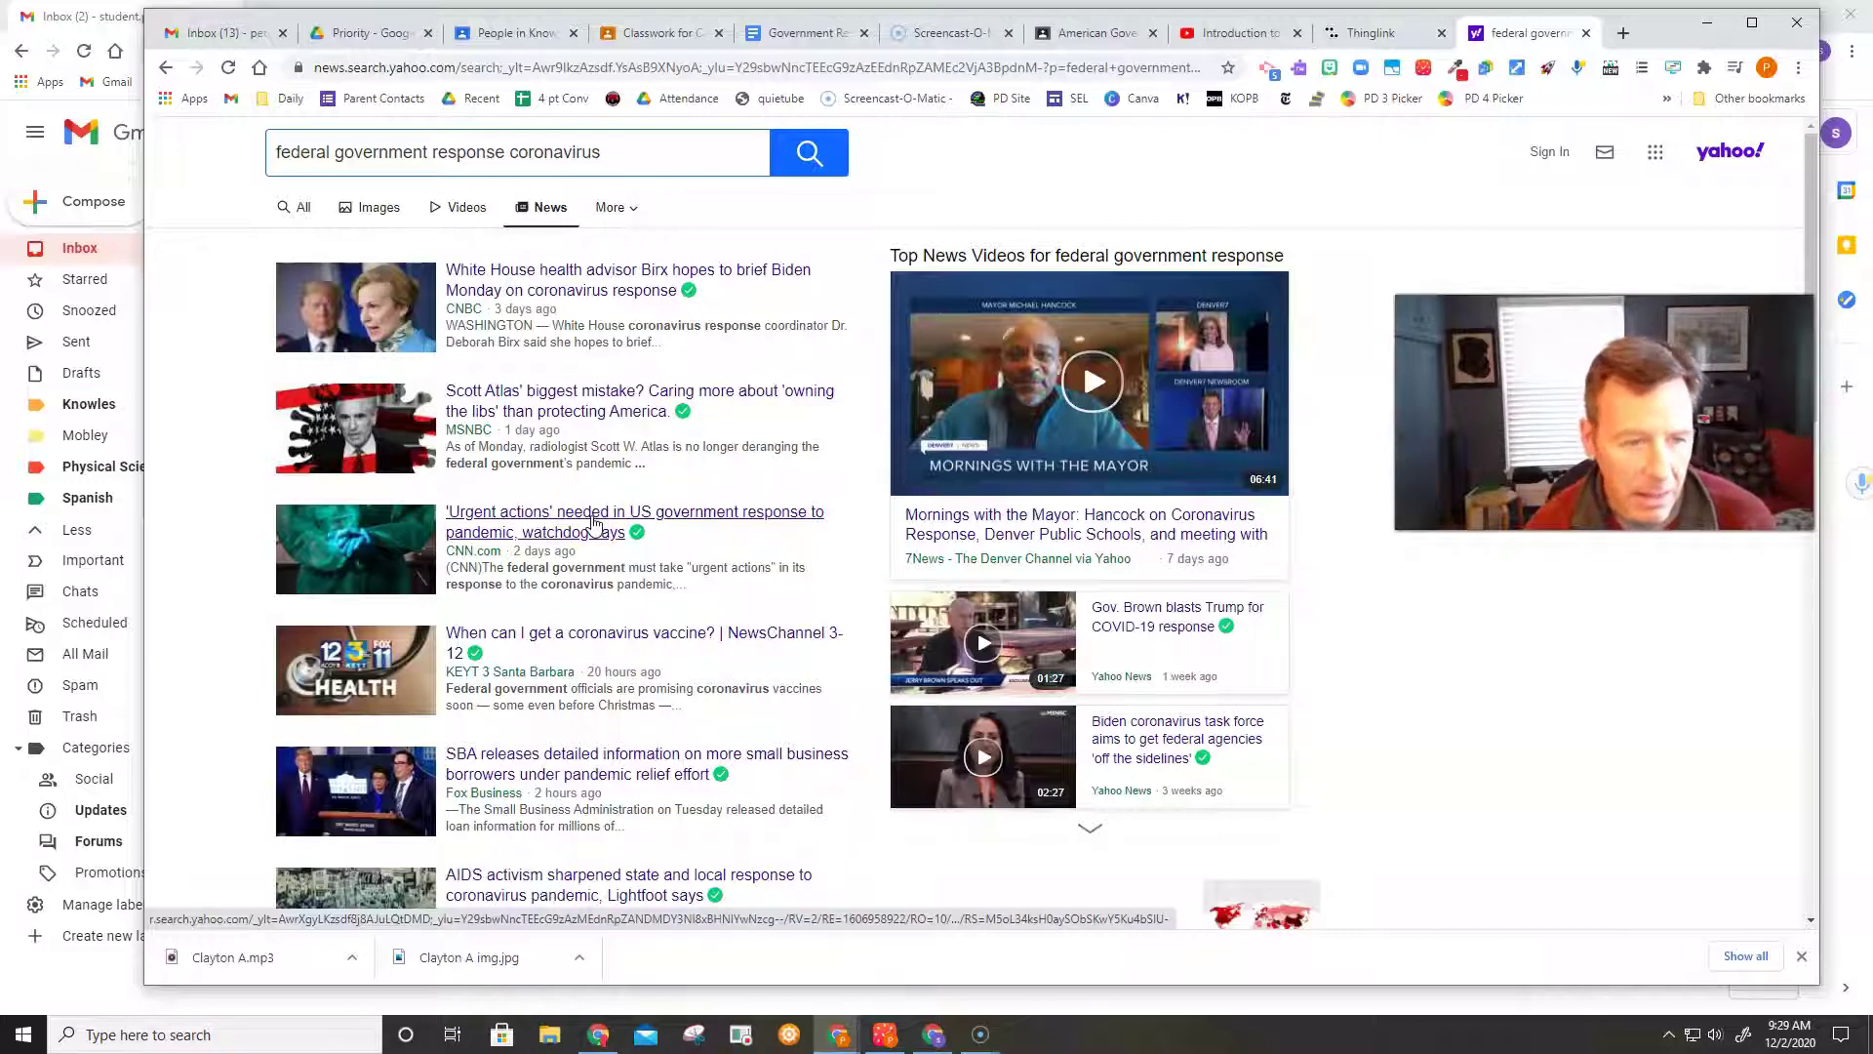
scroll(593, 524, "down", 4)
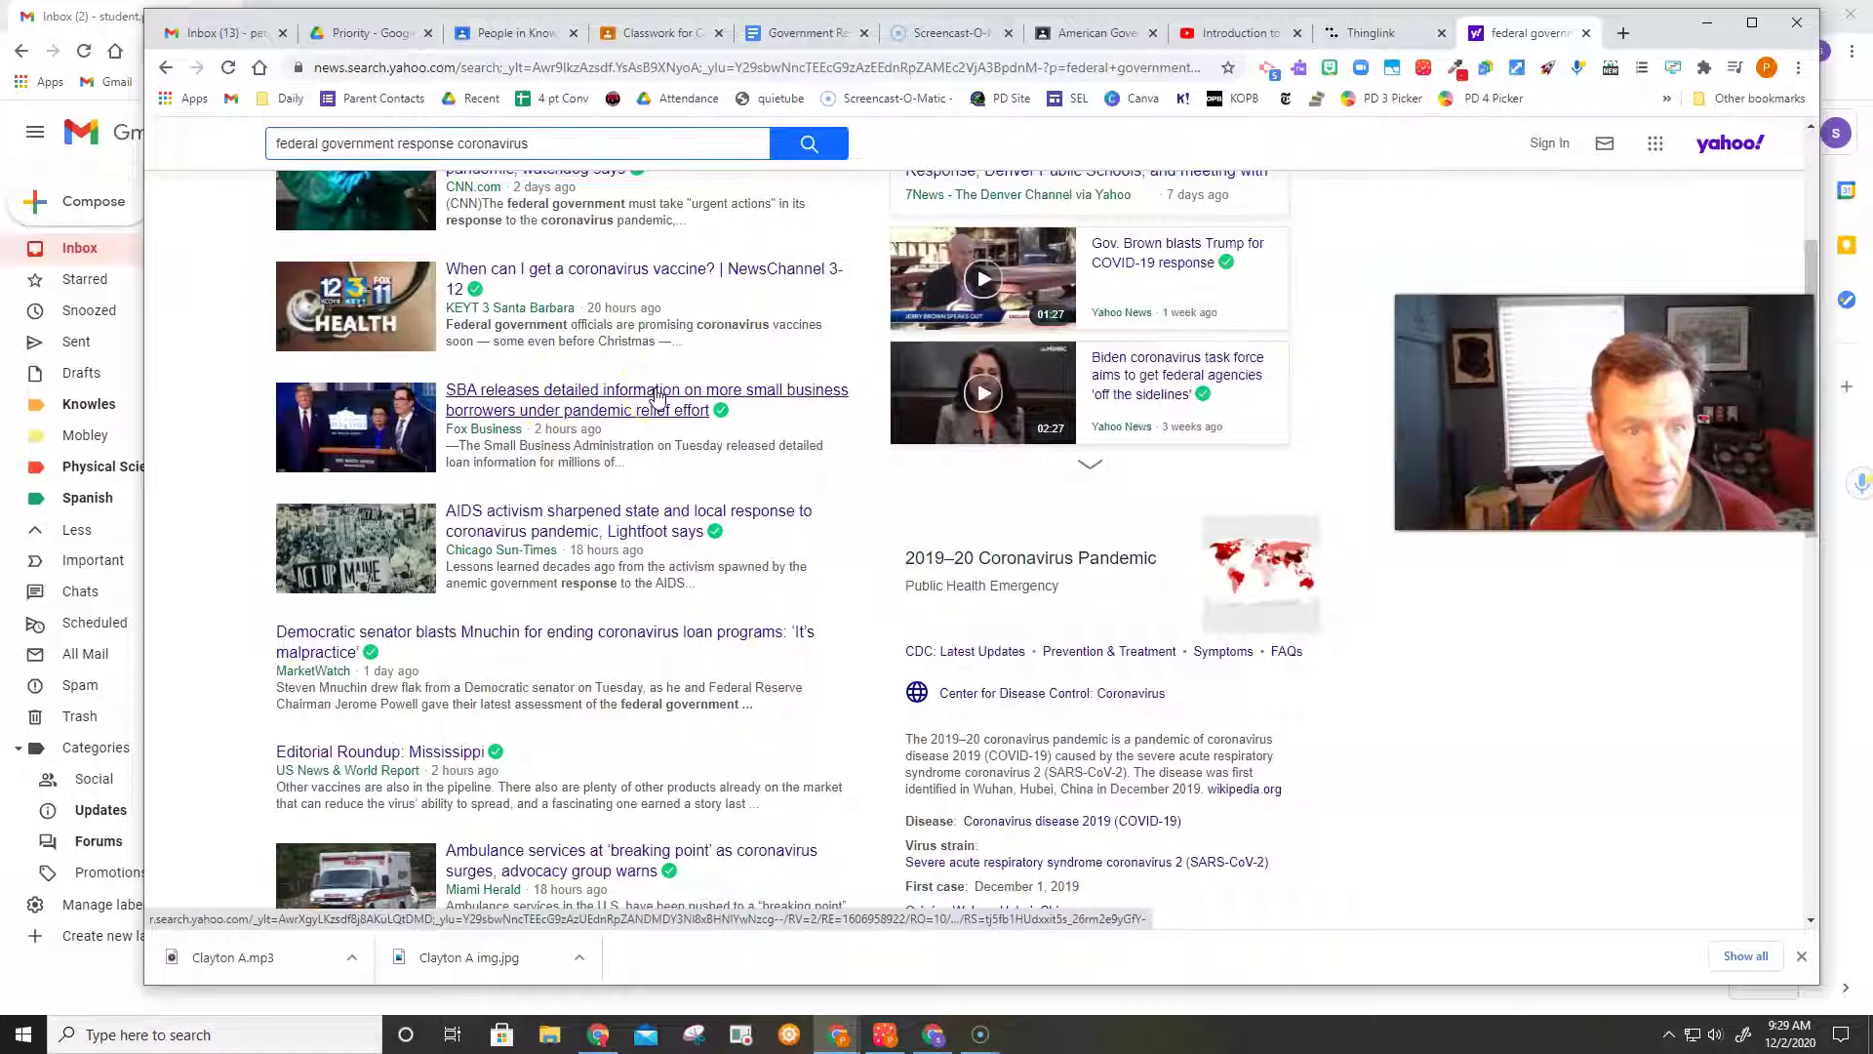
left_click(655, 392)
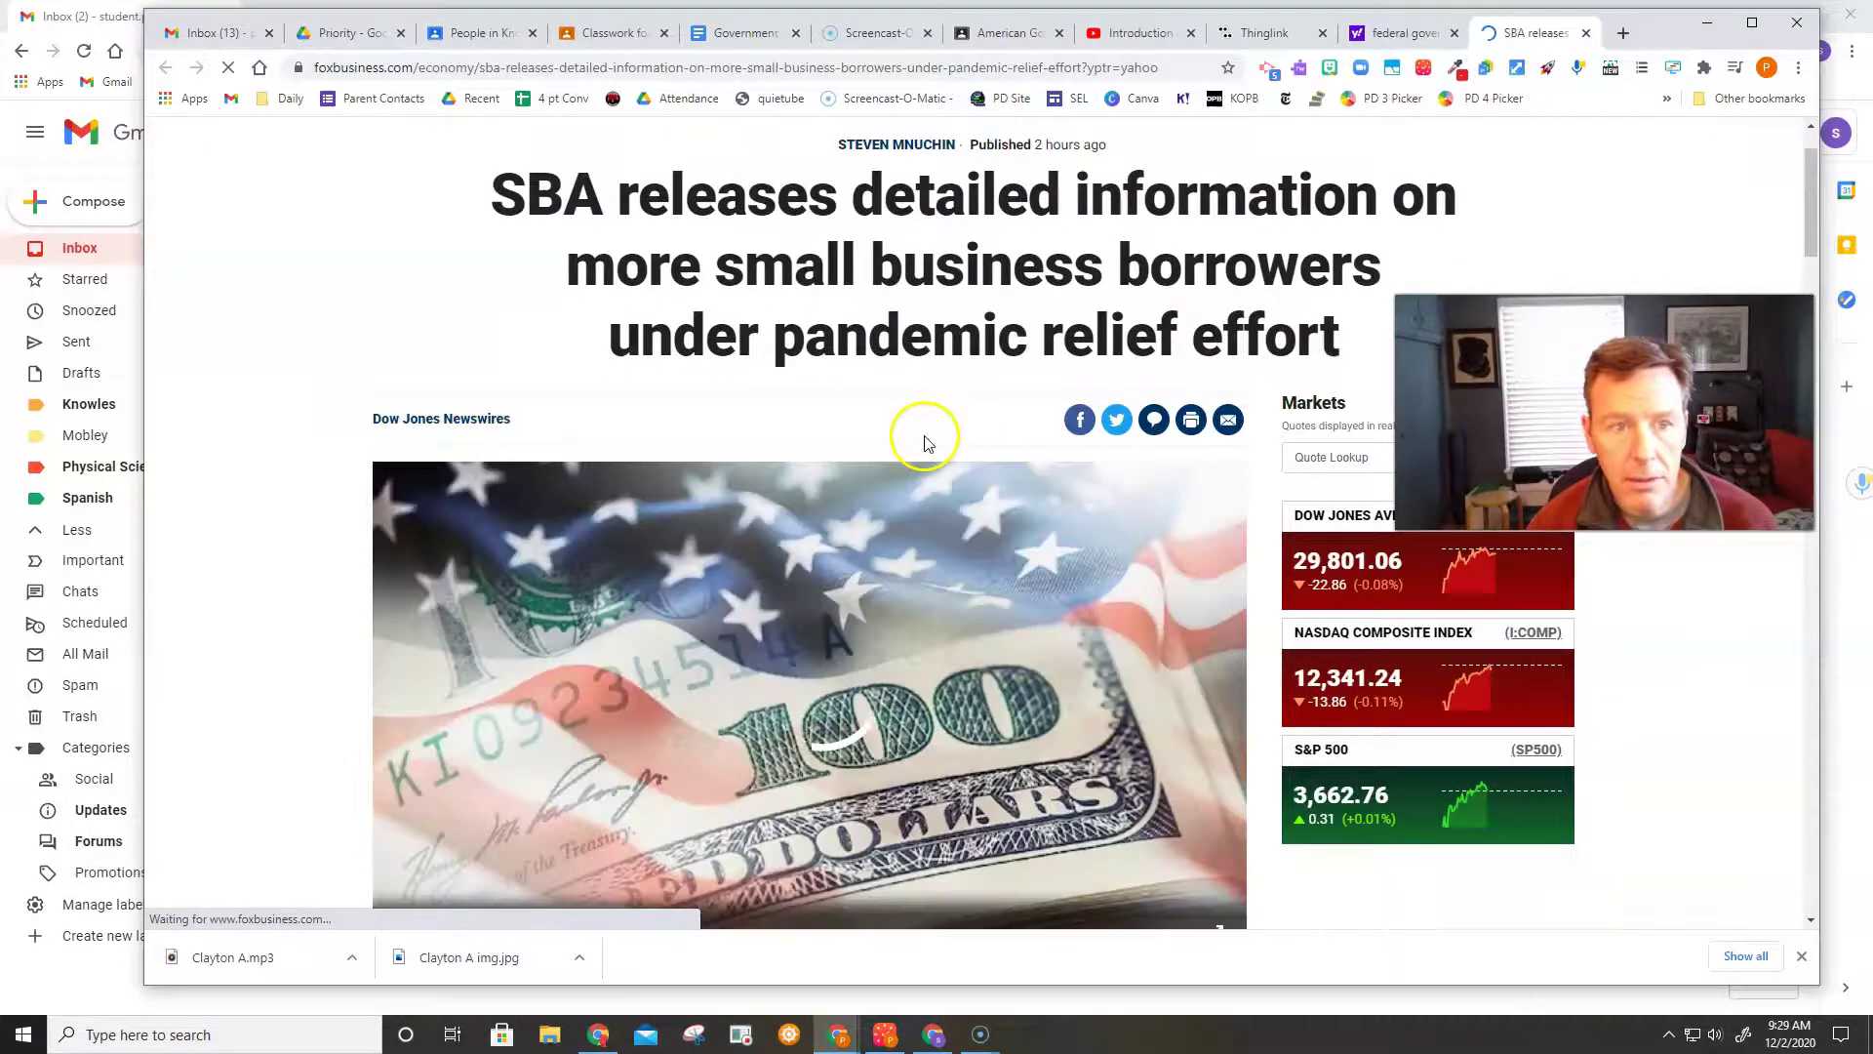
Read through the Fox Business SBA loan-disclosure article, pausing its auto-playing video
scroll(926, 439, "down", 3)
scroll(924, 441, "down", 3)
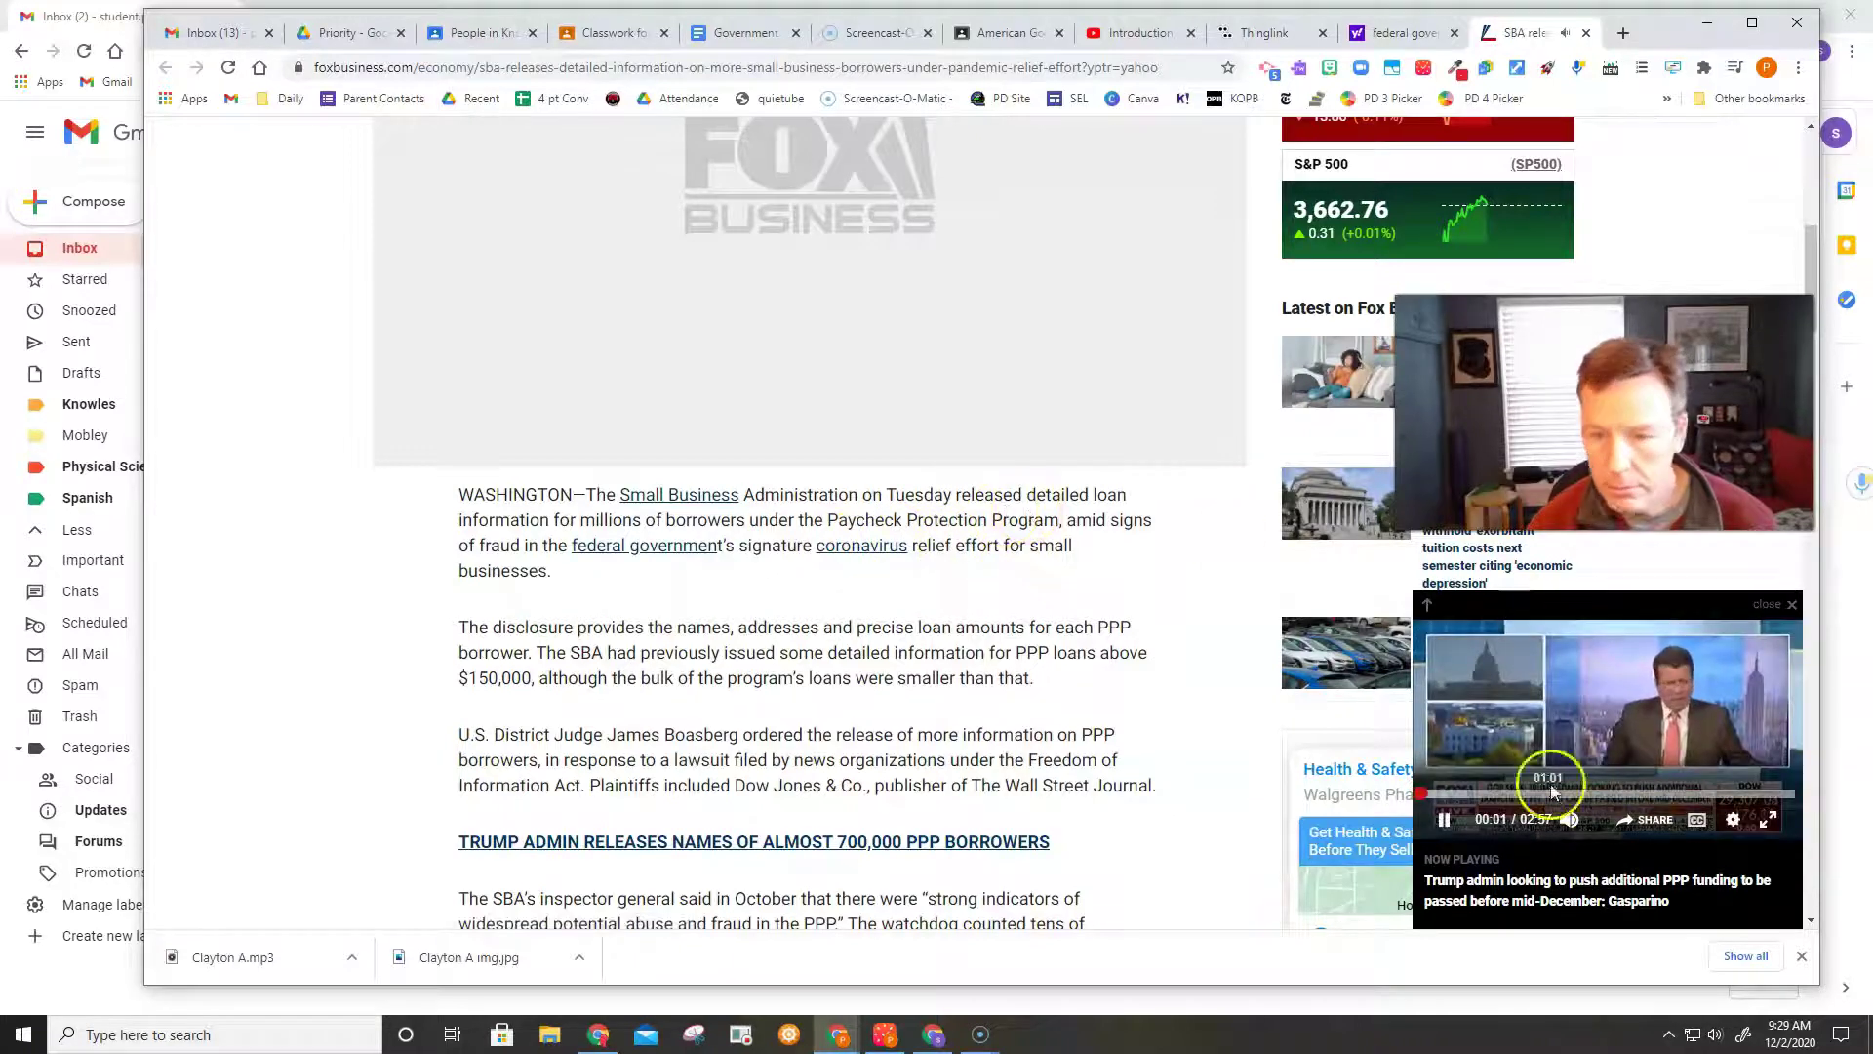
left_click(1445, 819)
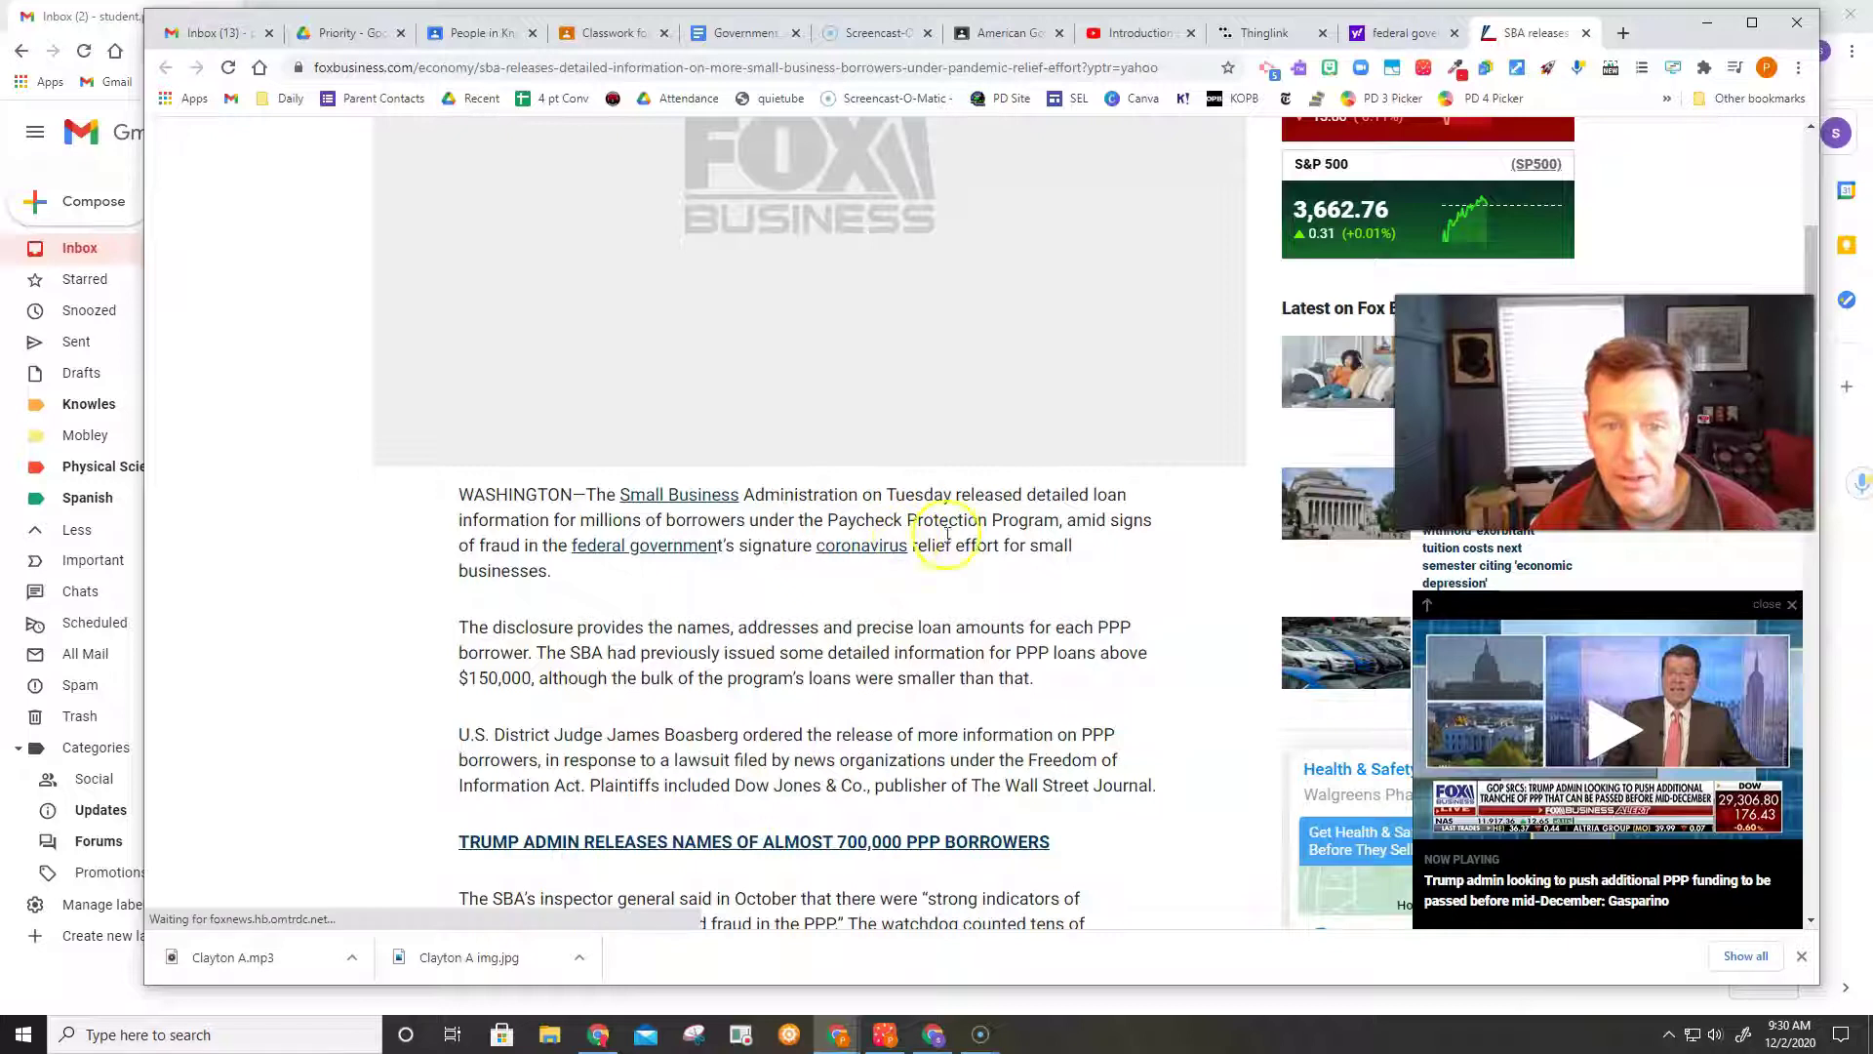
scroll(936, 682, "down", 1)
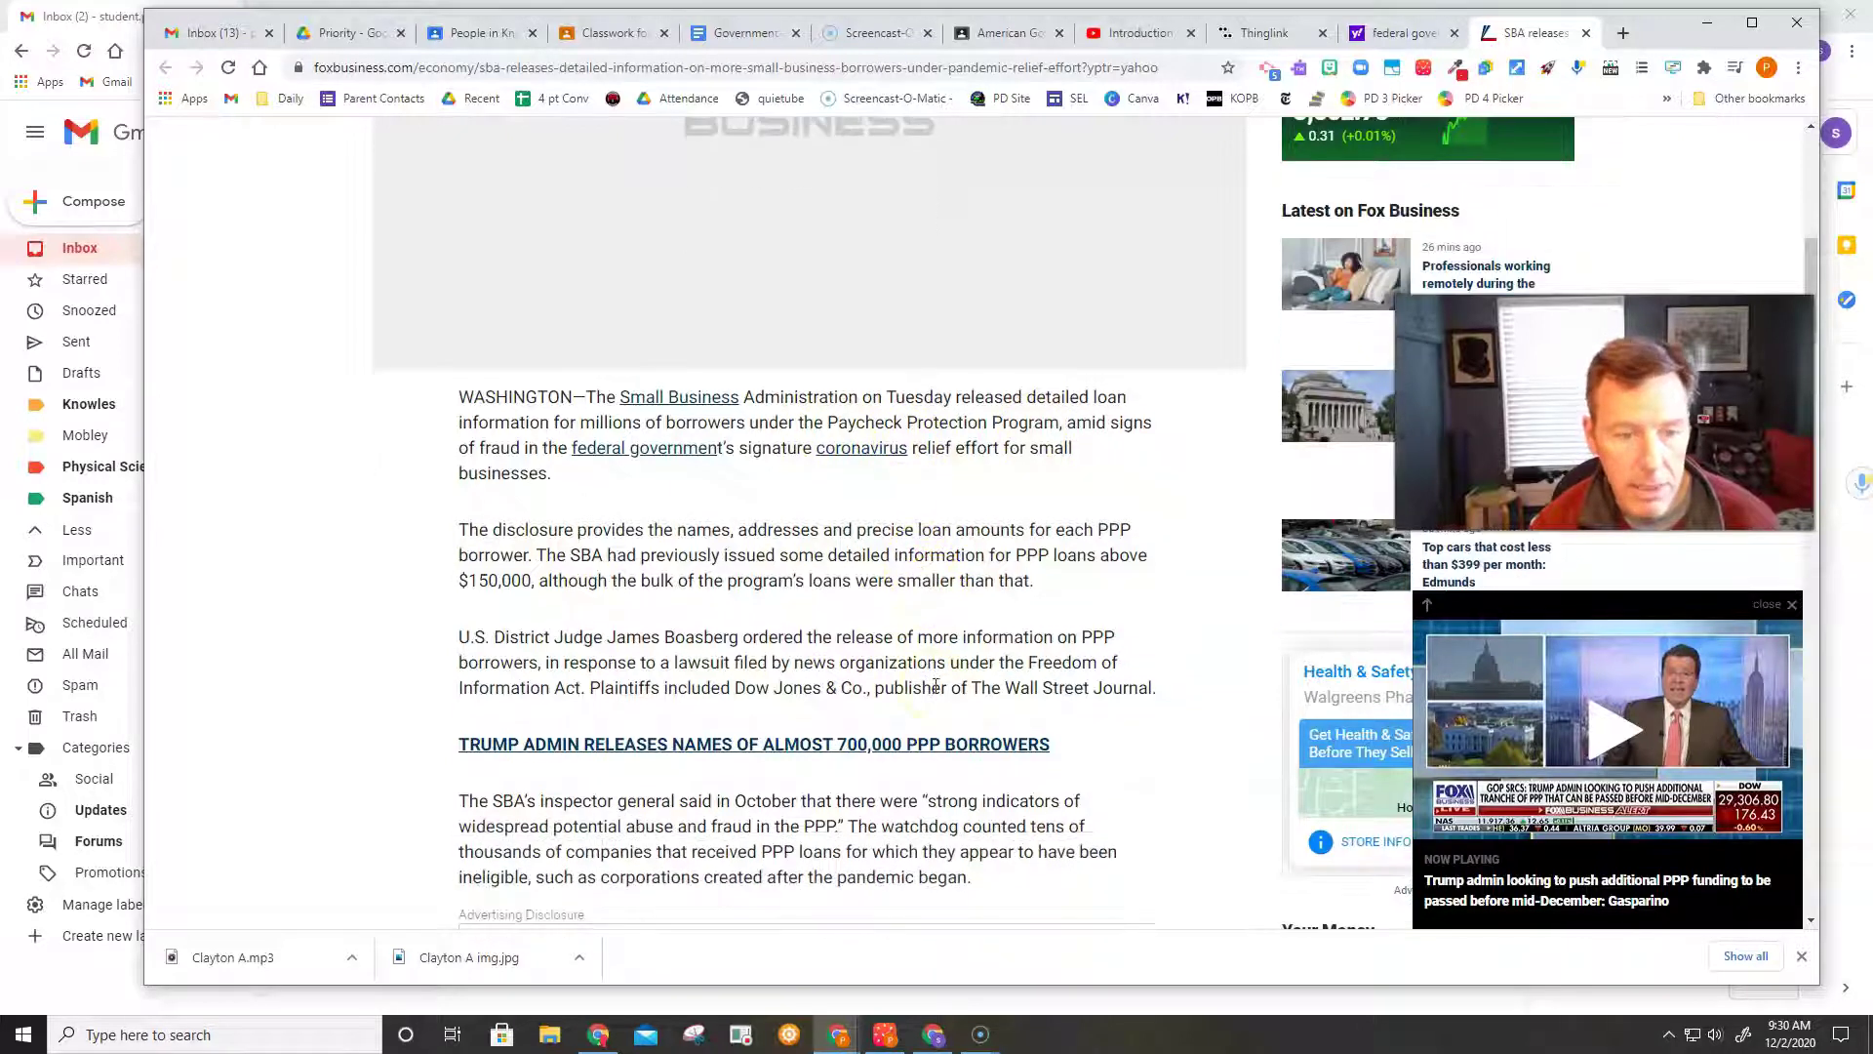
scroll(934, 686, "down", 1)
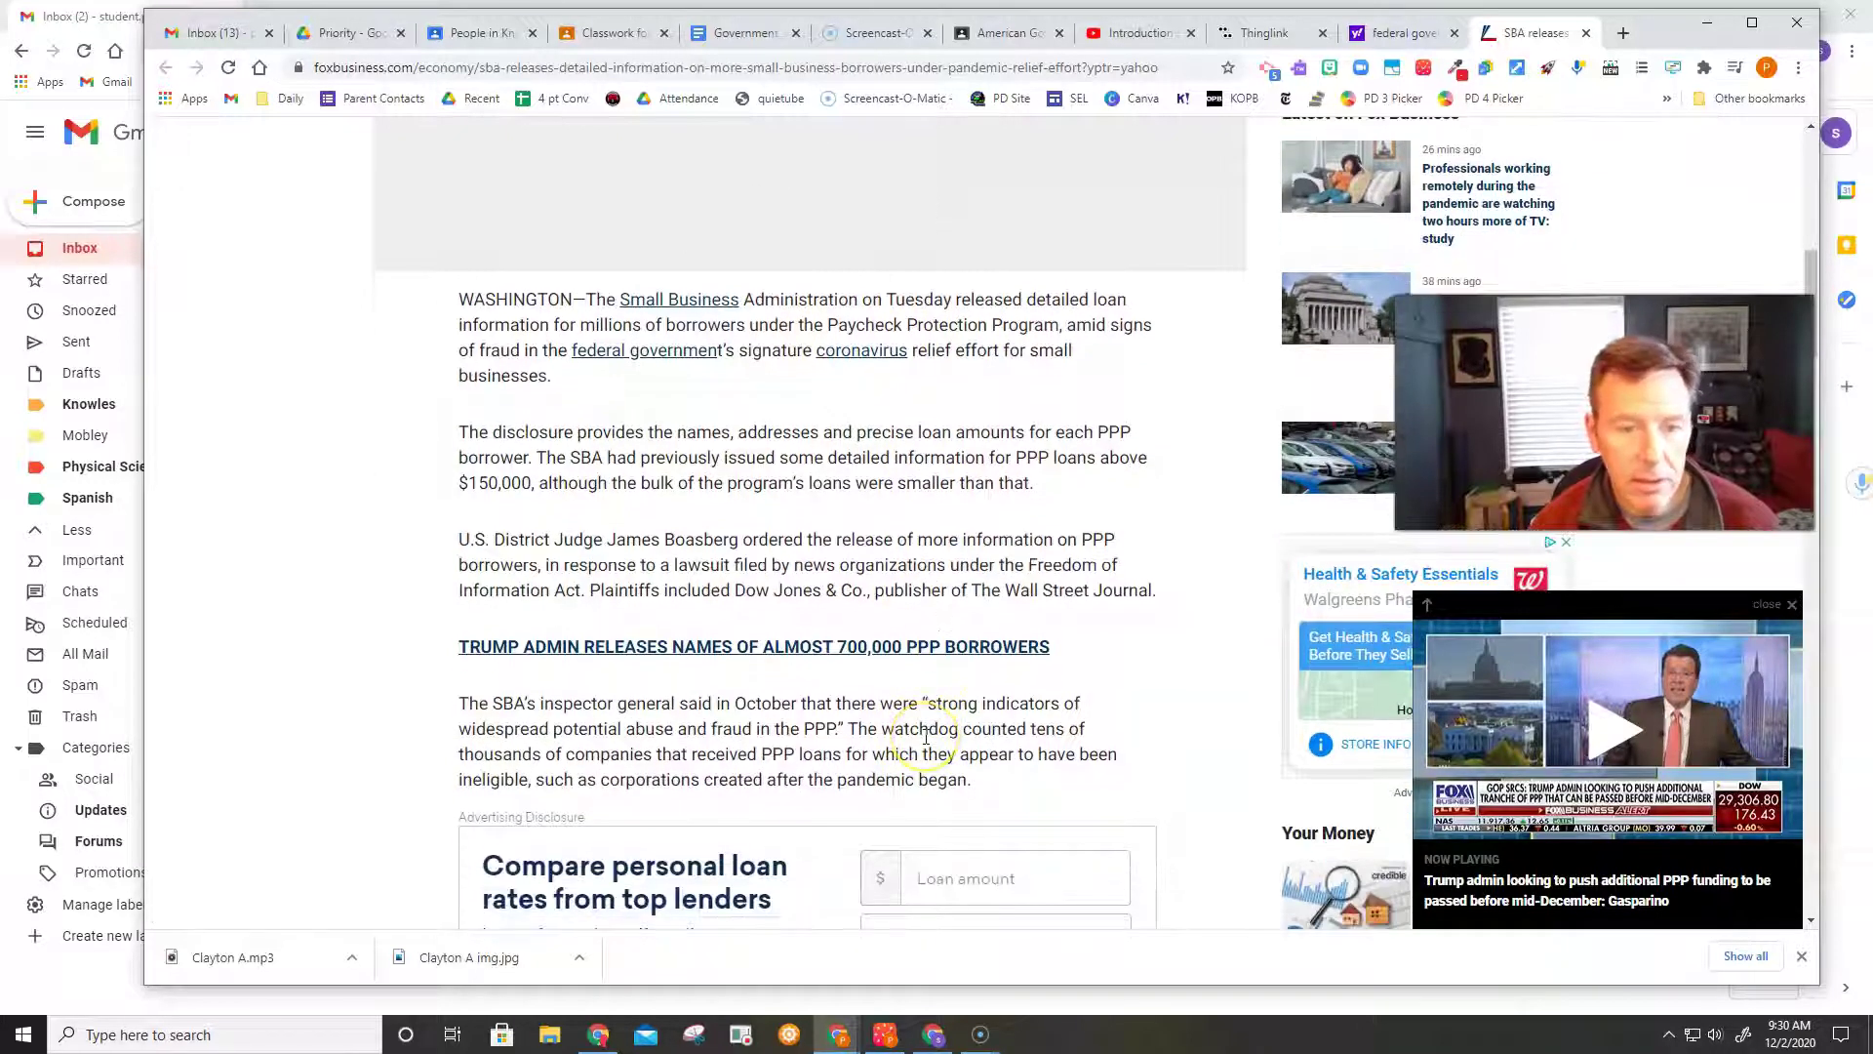
scroll(927, 737, "up", 1)
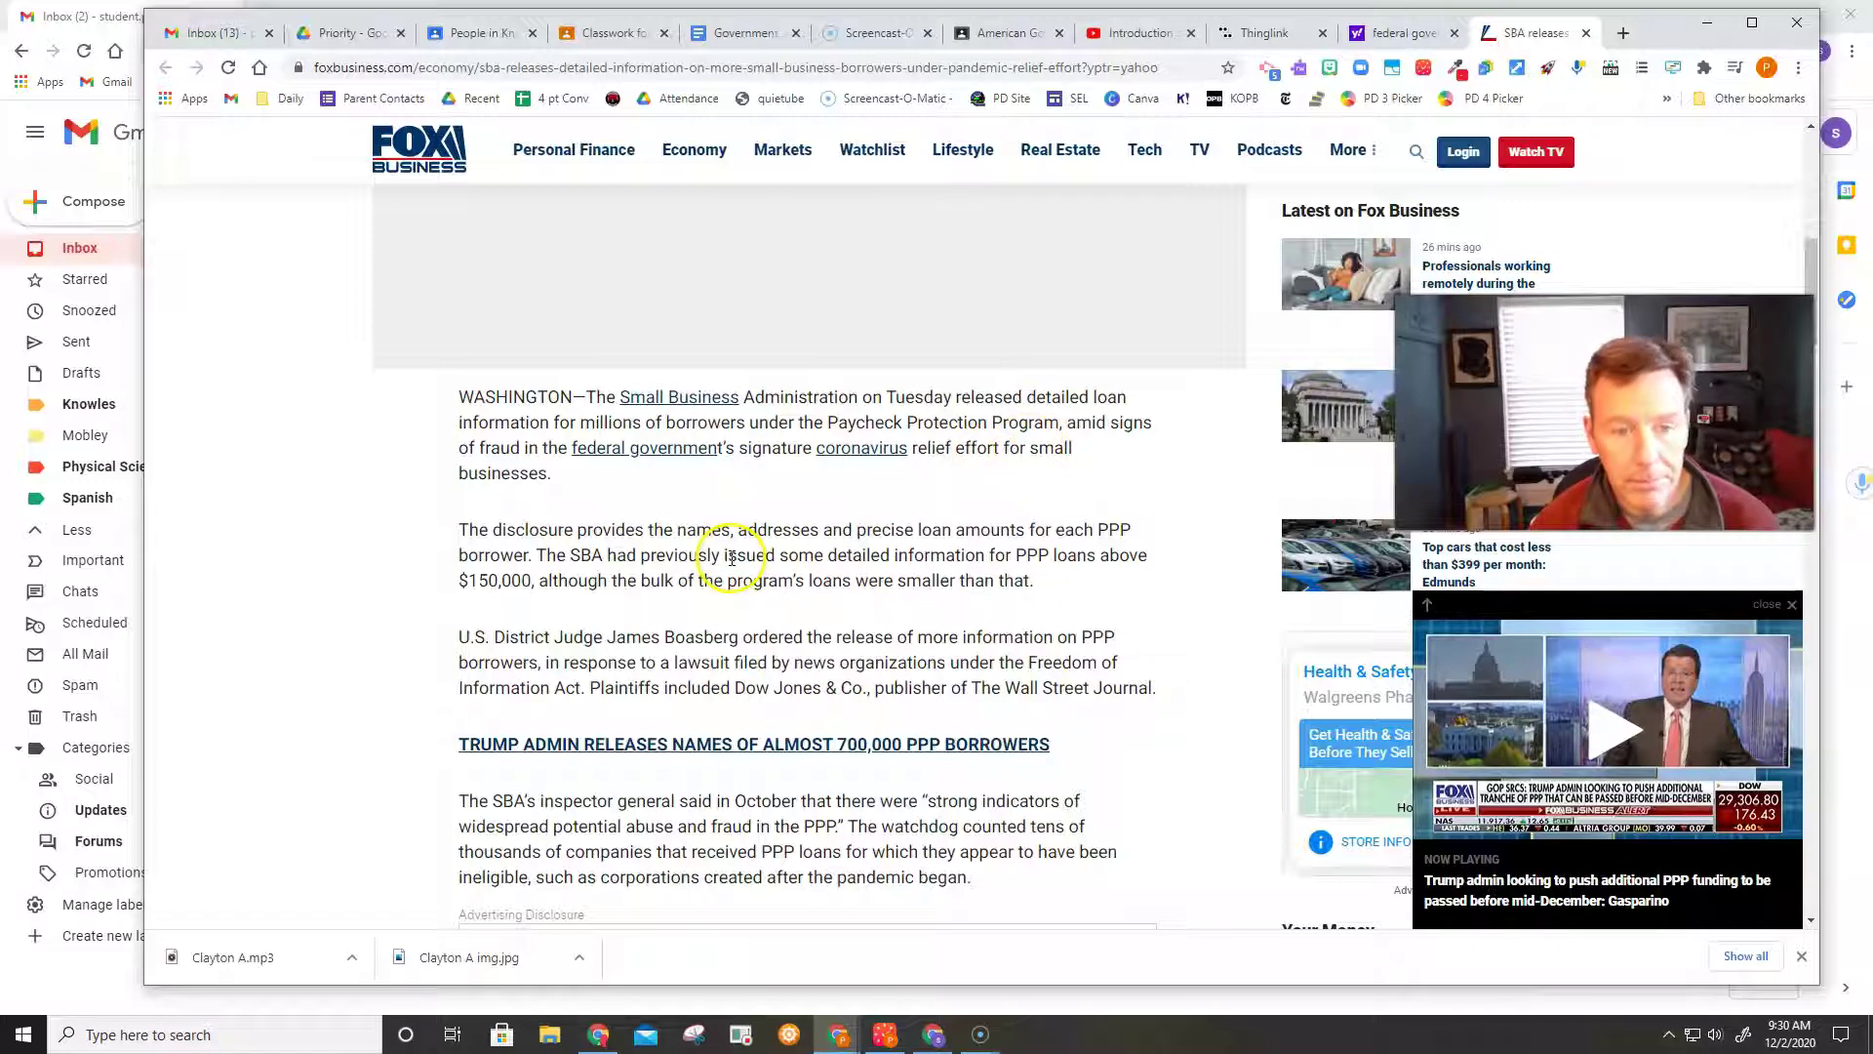
scroll(731, 586, "down", 3)
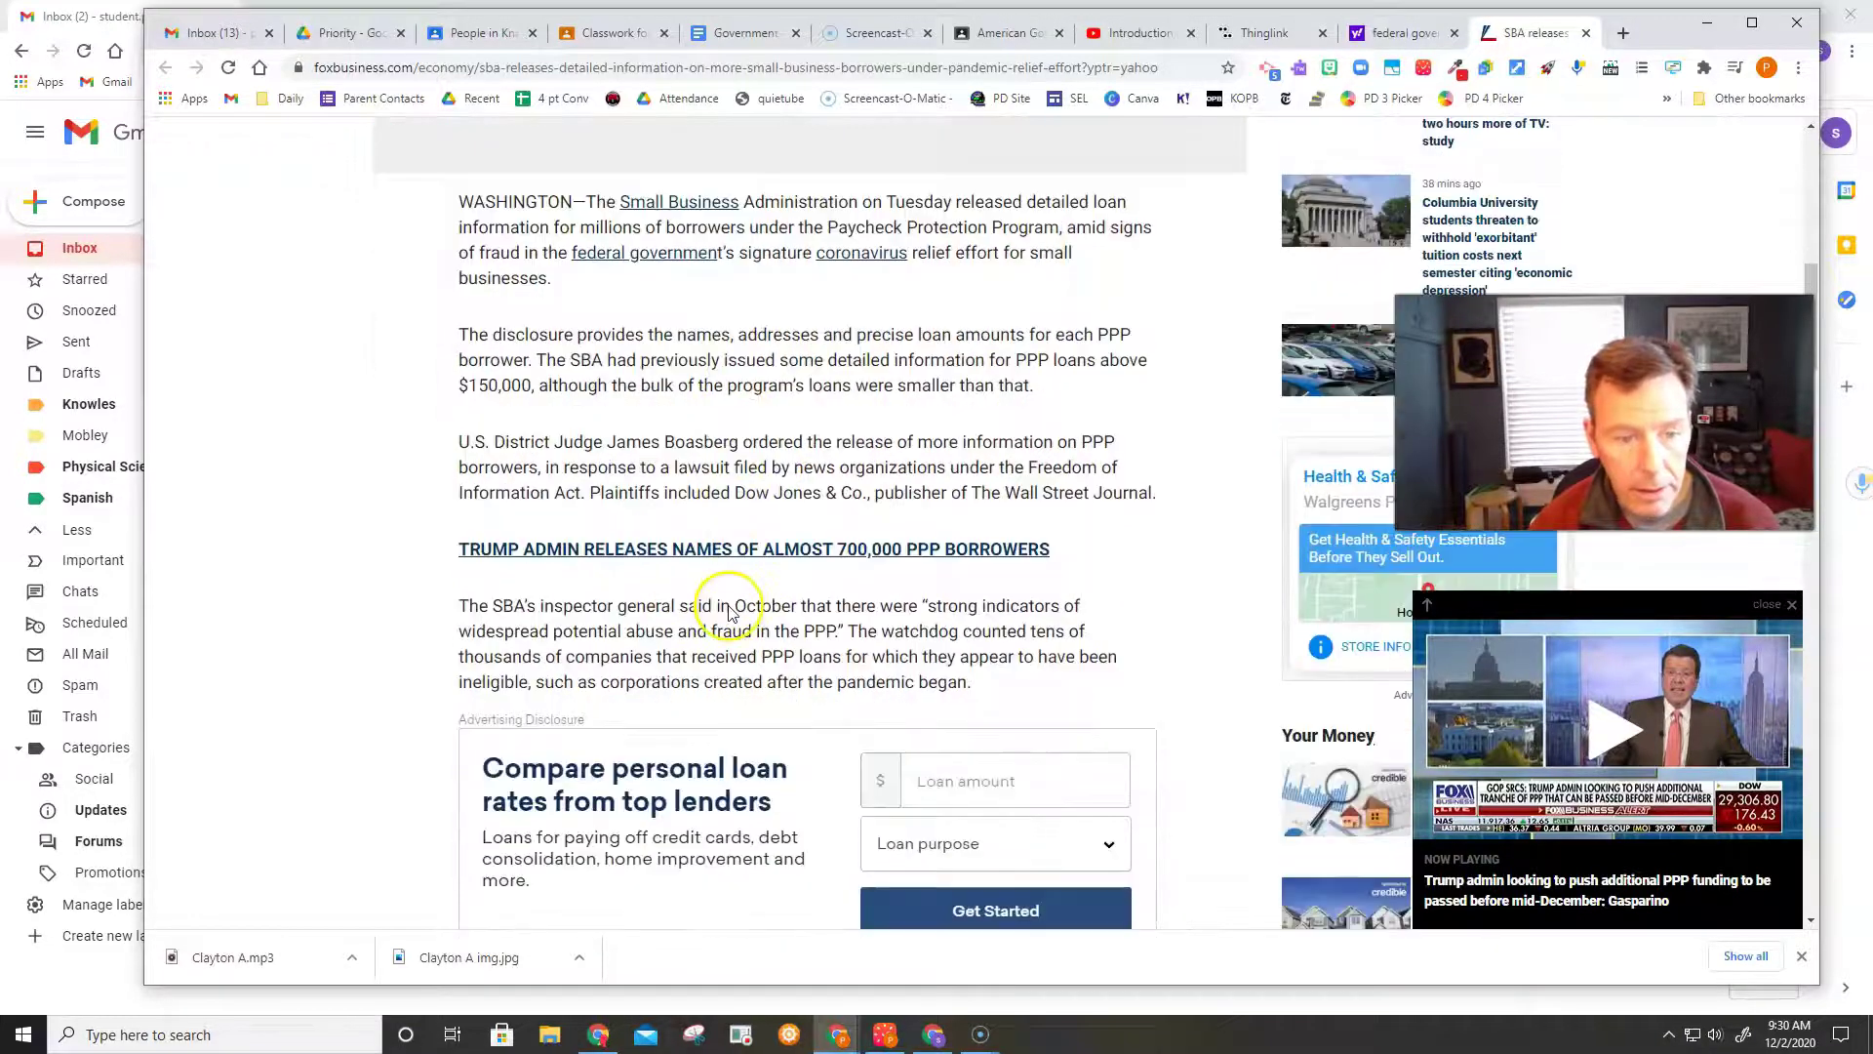
scroll(731, 605, "down", 5)
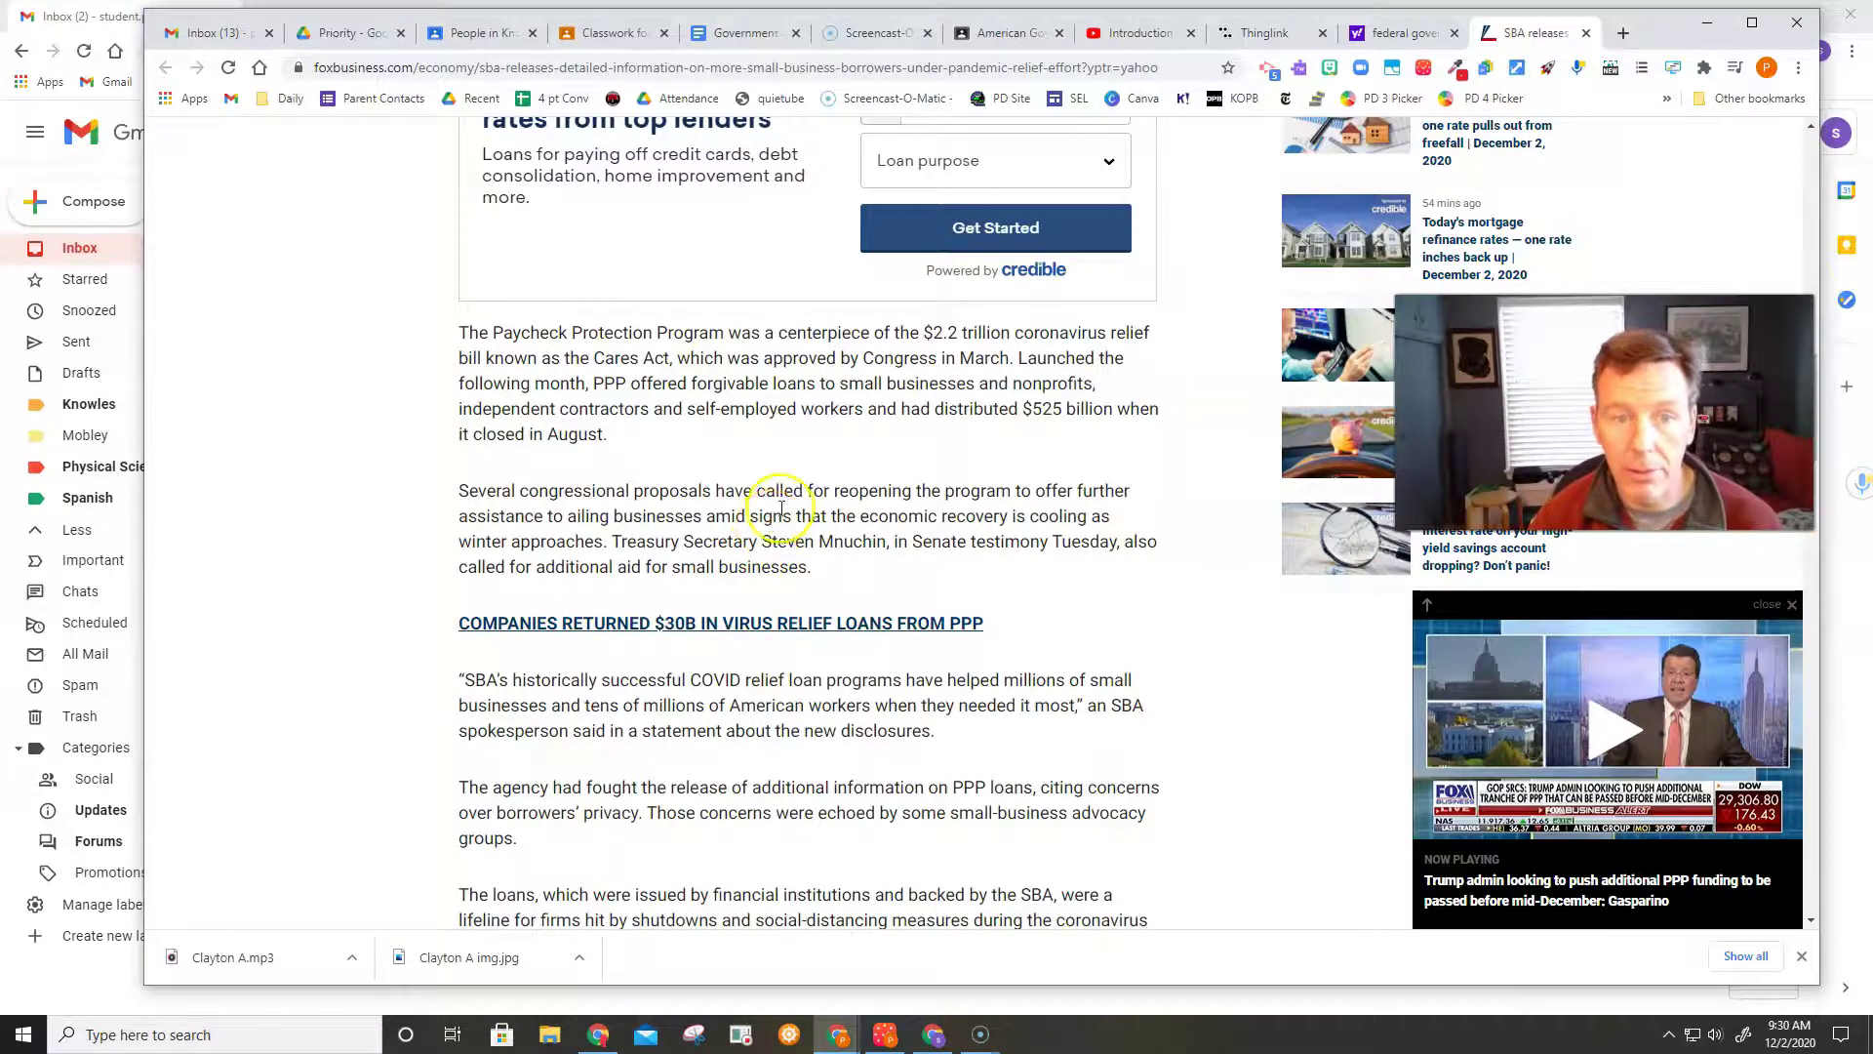
scroll(807, 459, "up", 9)
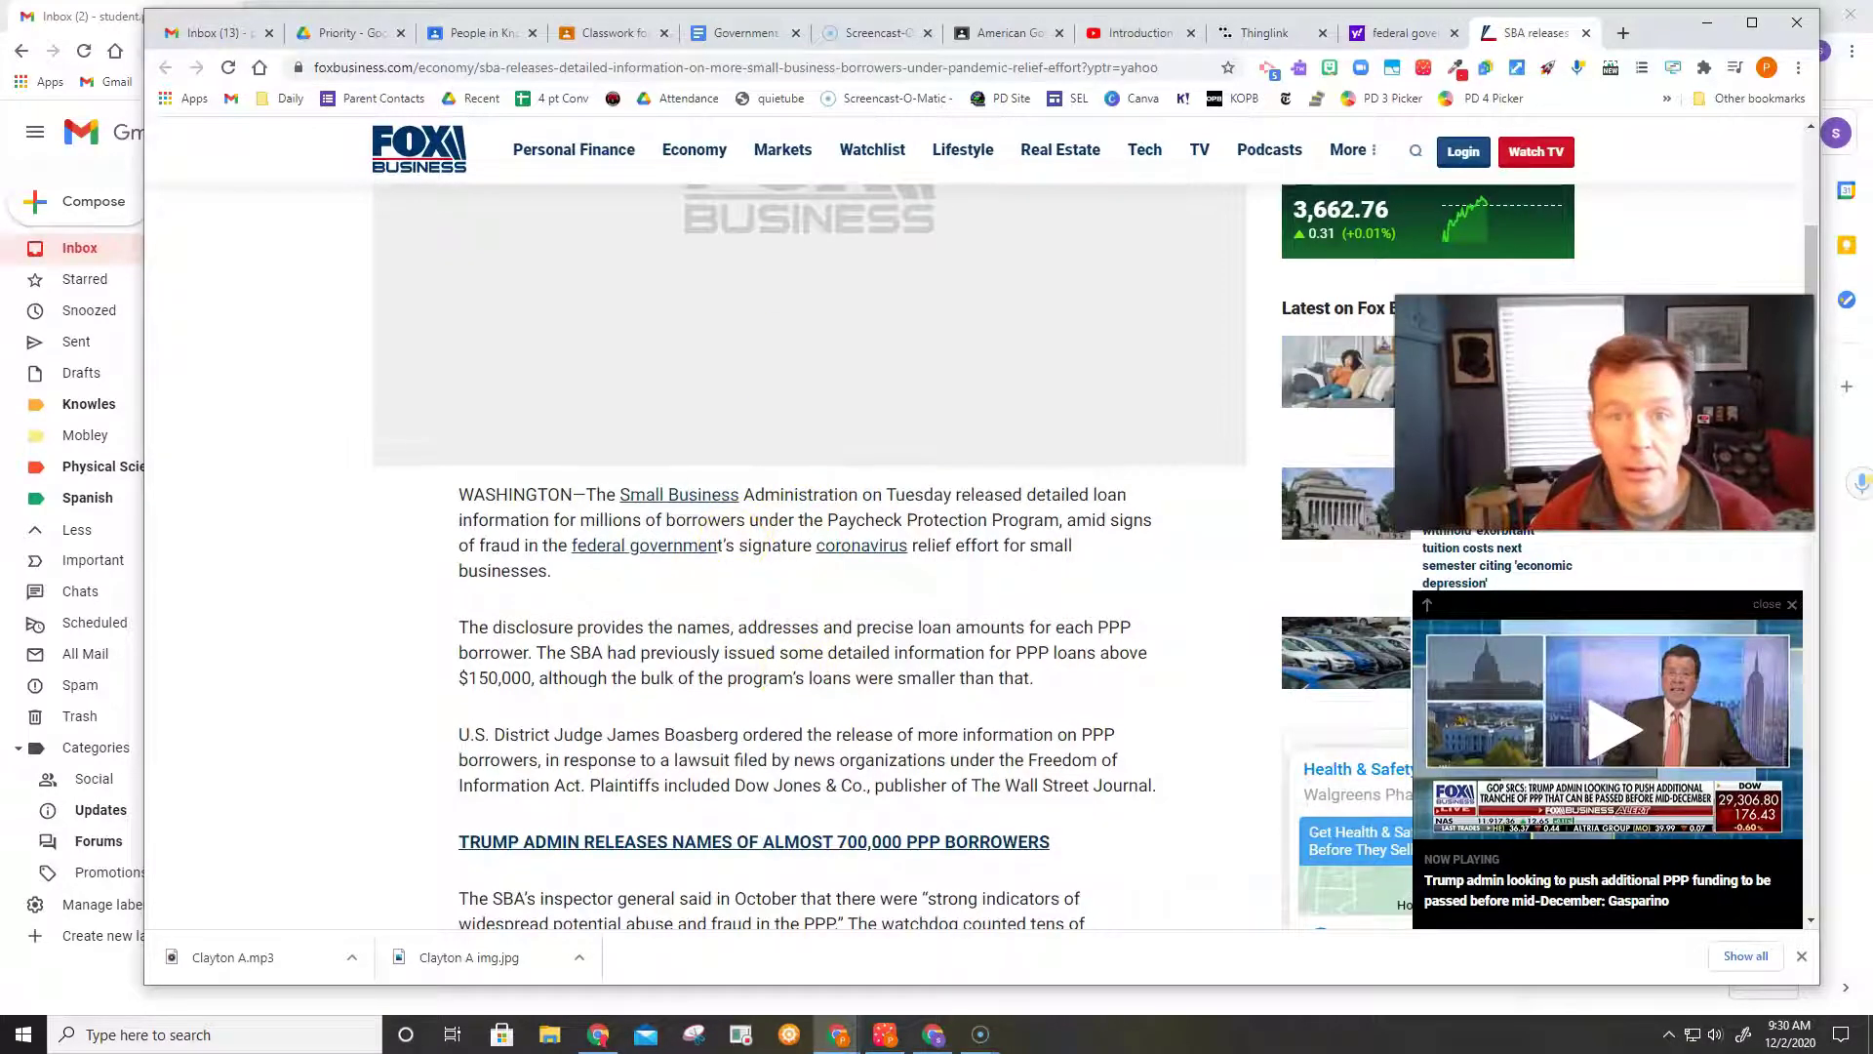
In the Federal government response cell, write about the businesses that received money under the PPP Program
left_click(736, 32)
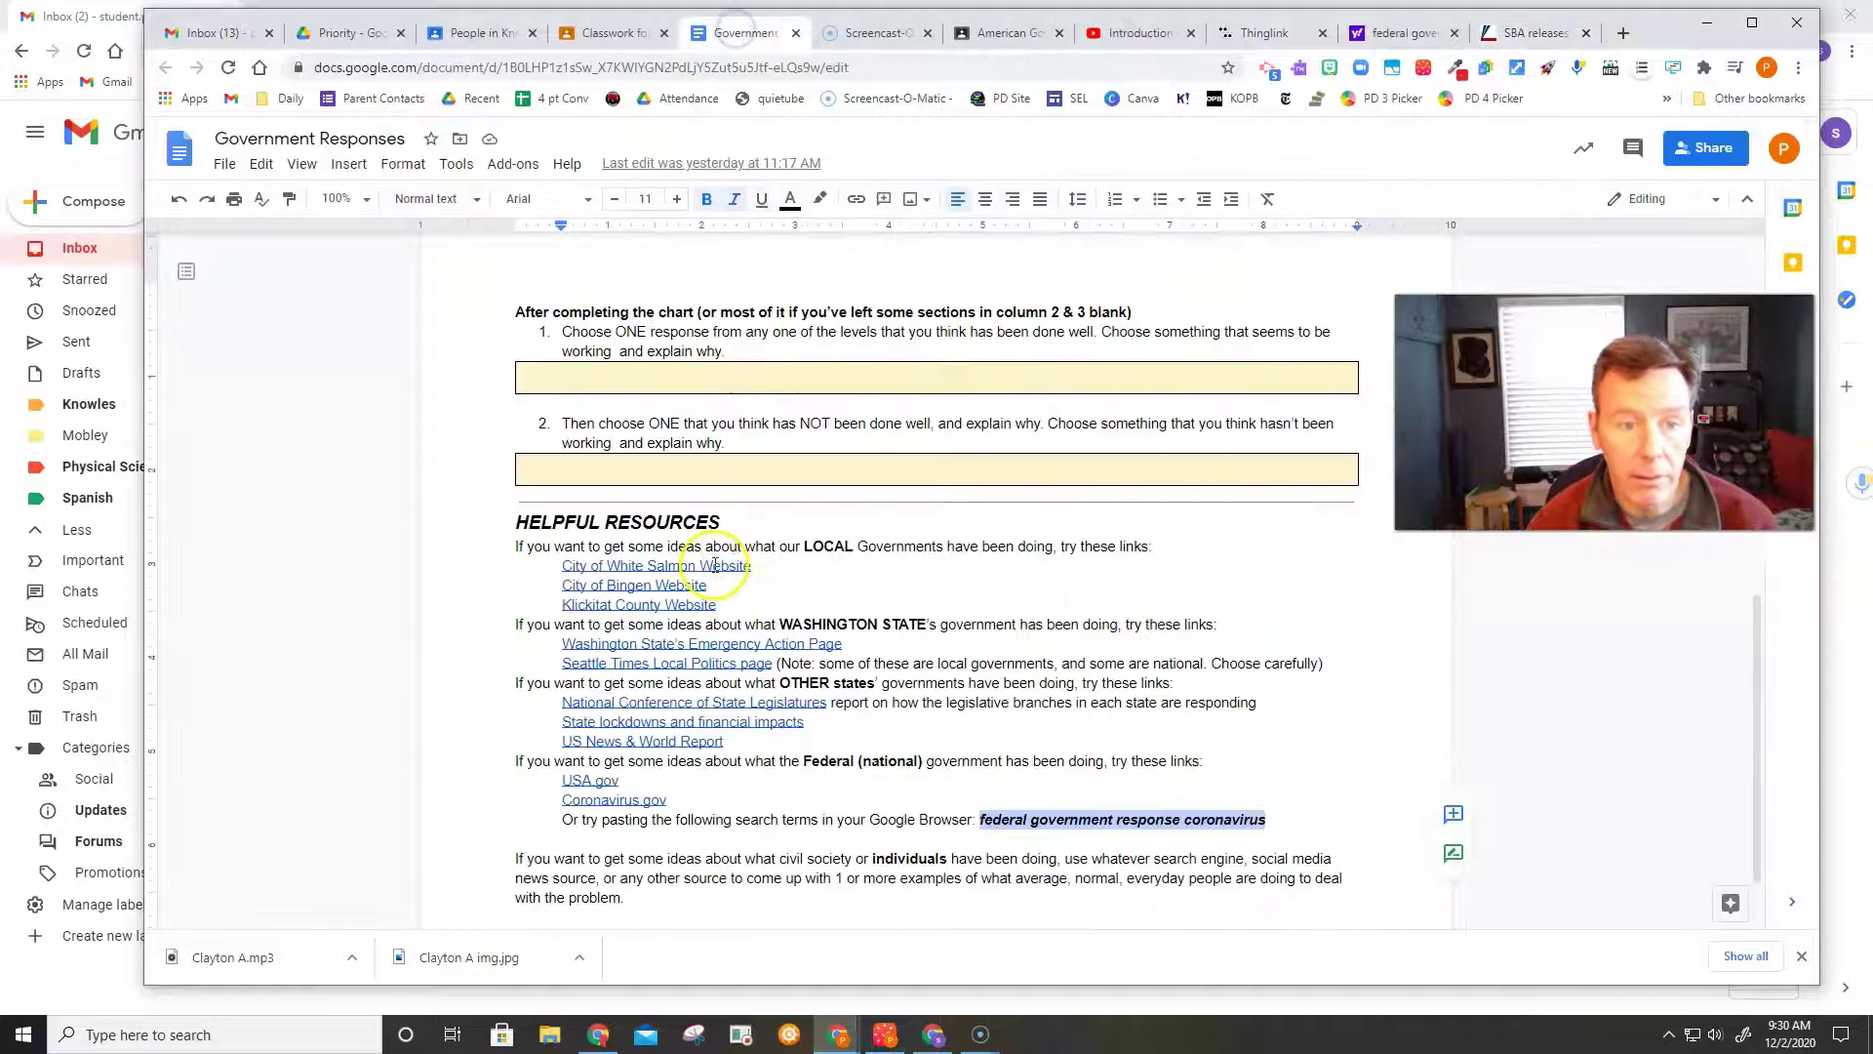
scroll(736, 530, "up", 4)
left_click(666, 404)
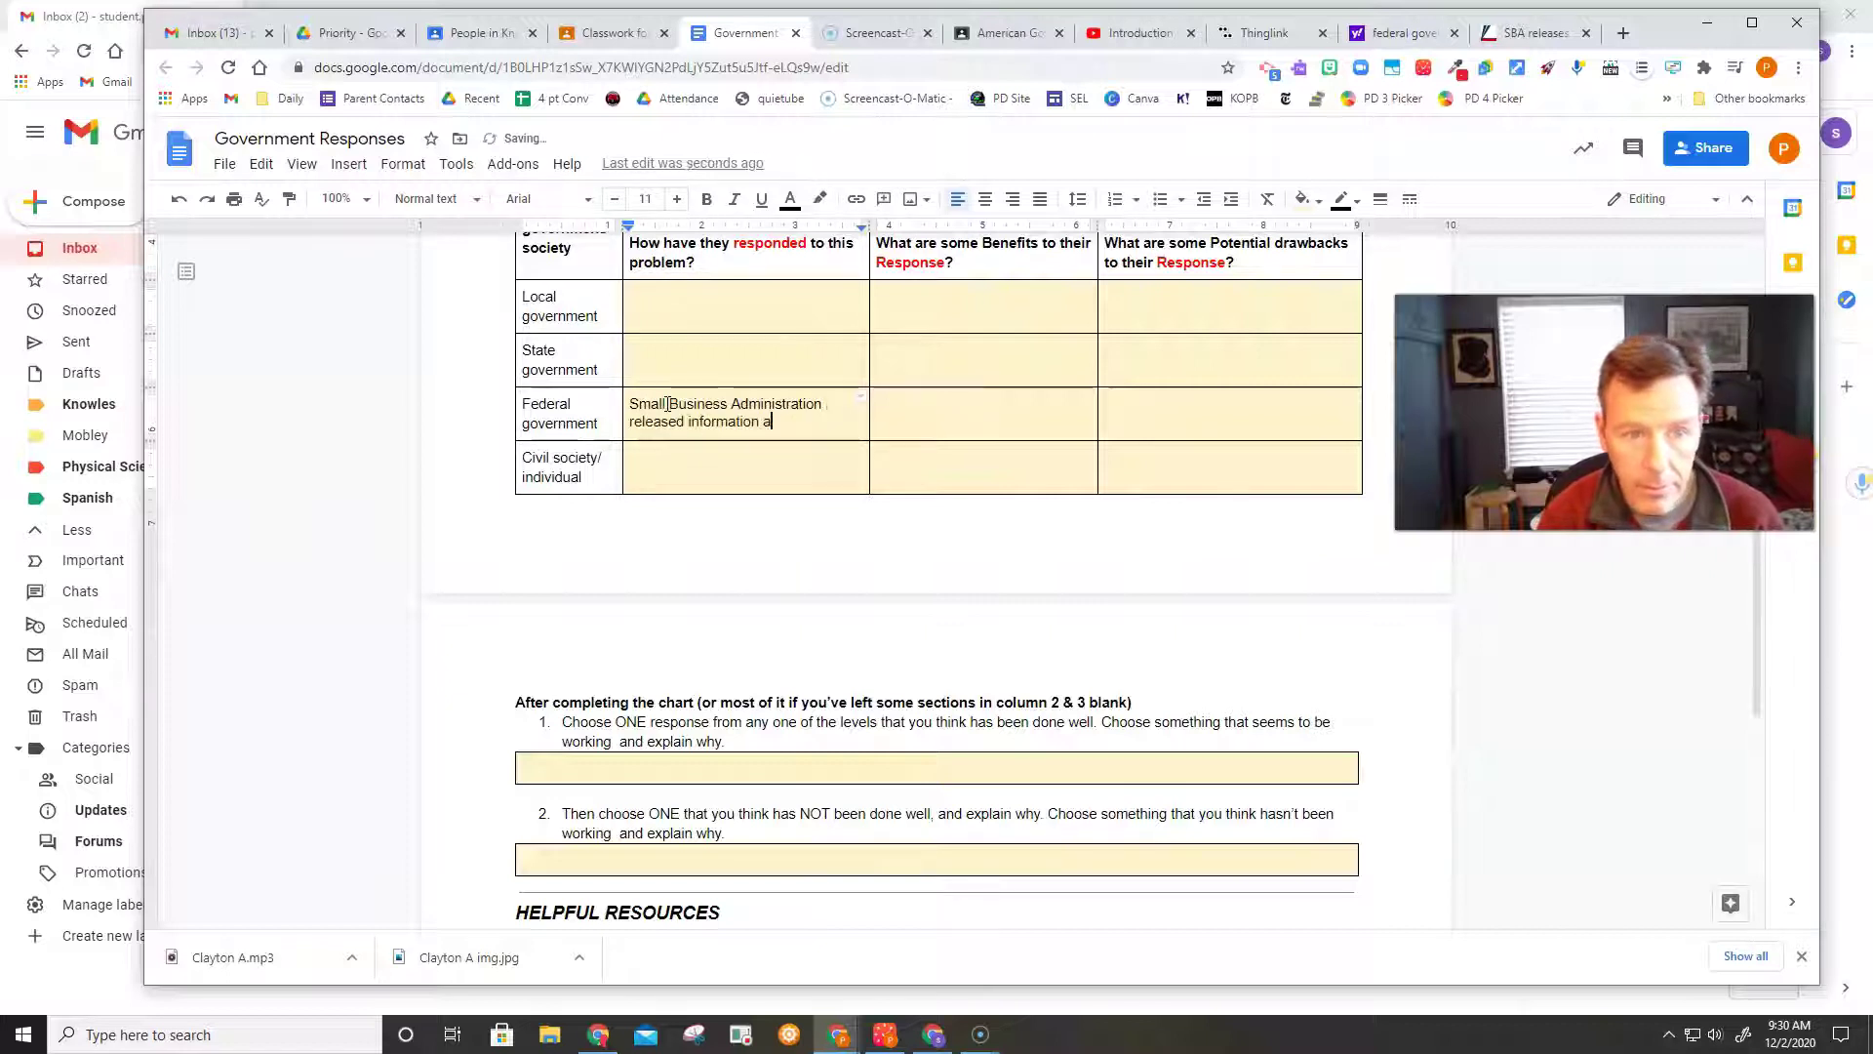
type("bout the businesses who received ")
type("money under the PPP Program")
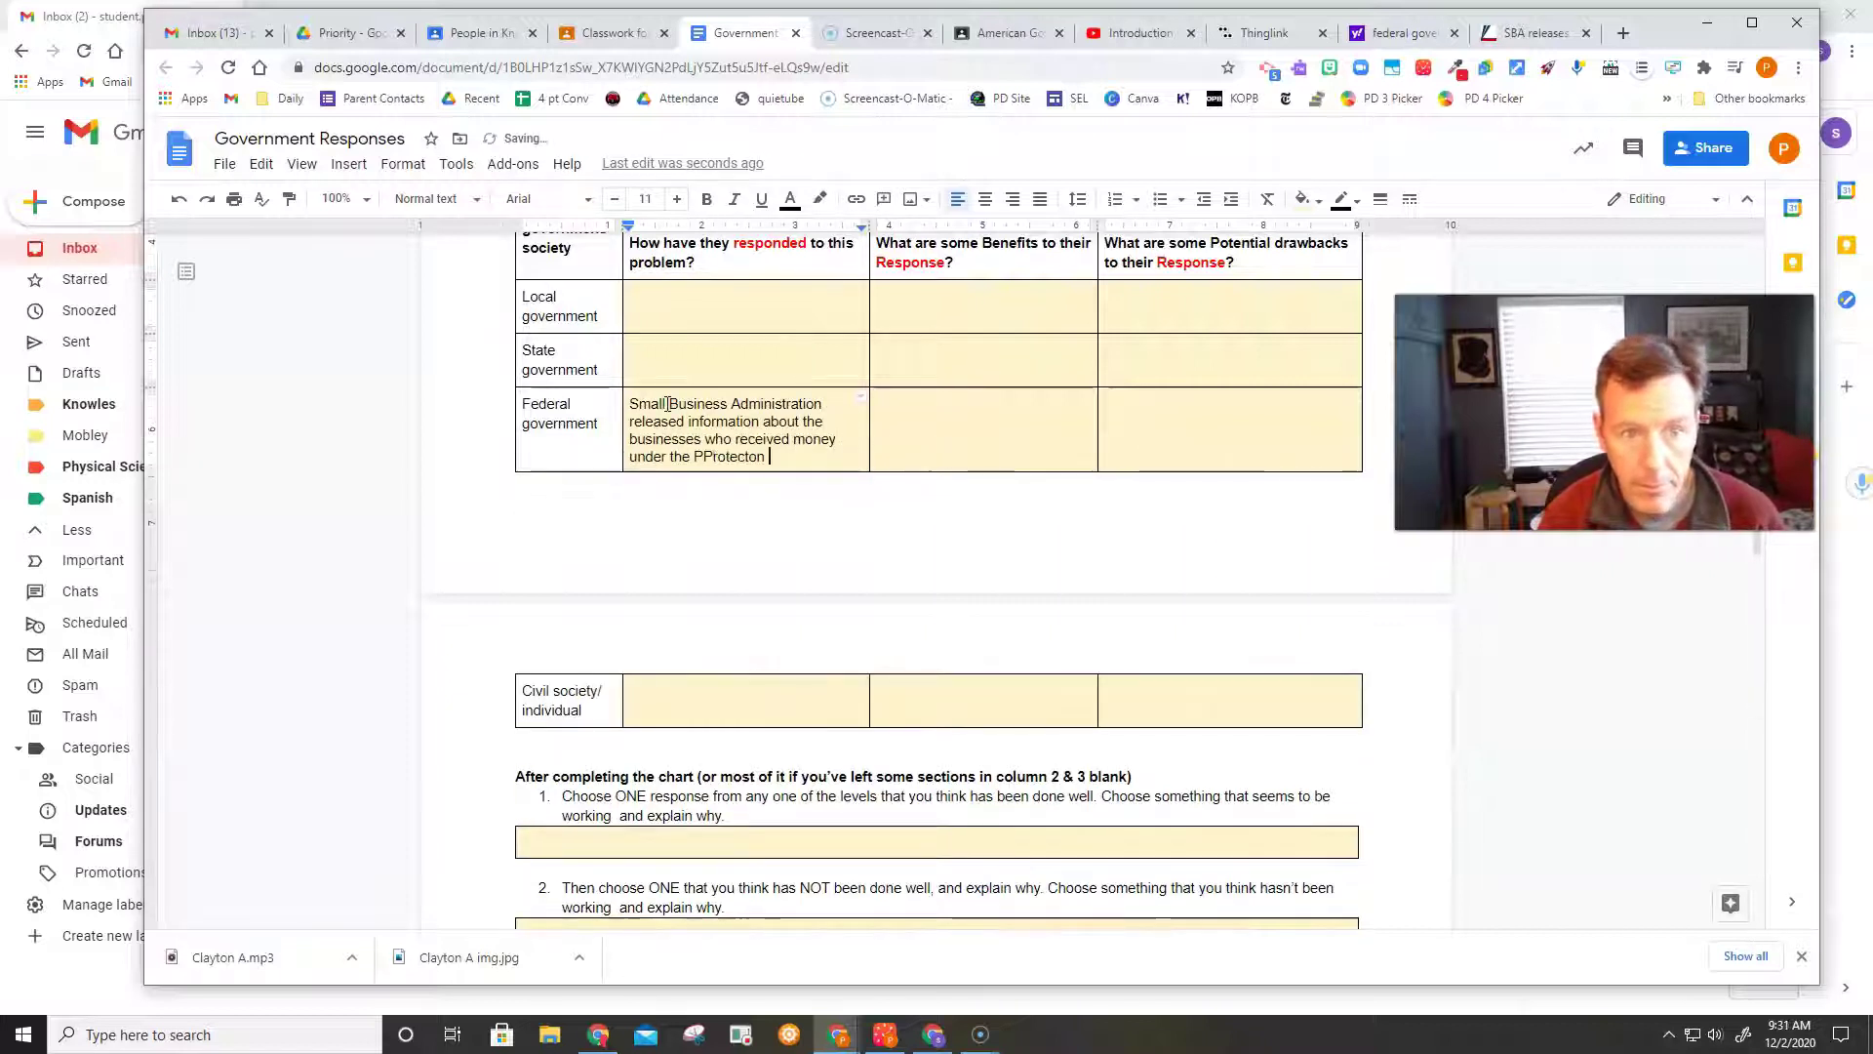
Check the $525 billion total against the Fox Business article, then copy the article's URL
key("ctrl+9")
left_click(688, 35)
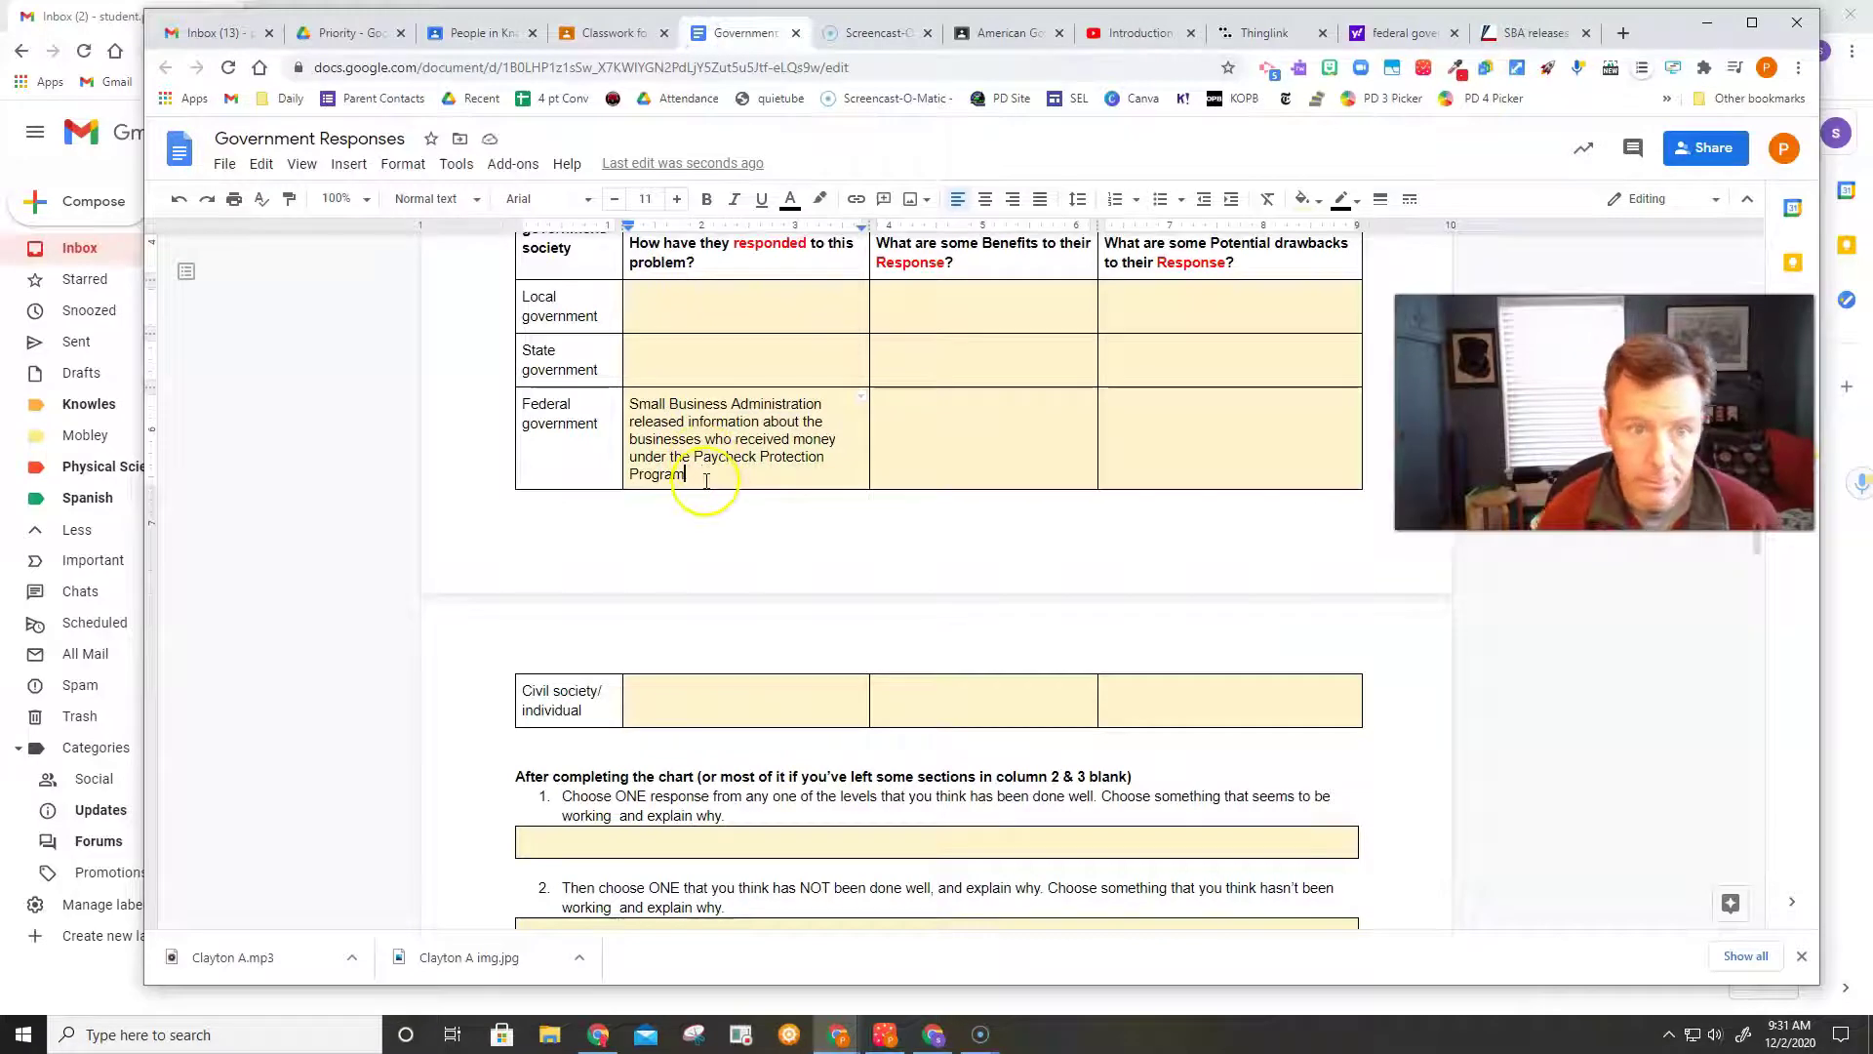
key("ctrl+9")
scroll(1073, 690, "down", 8)
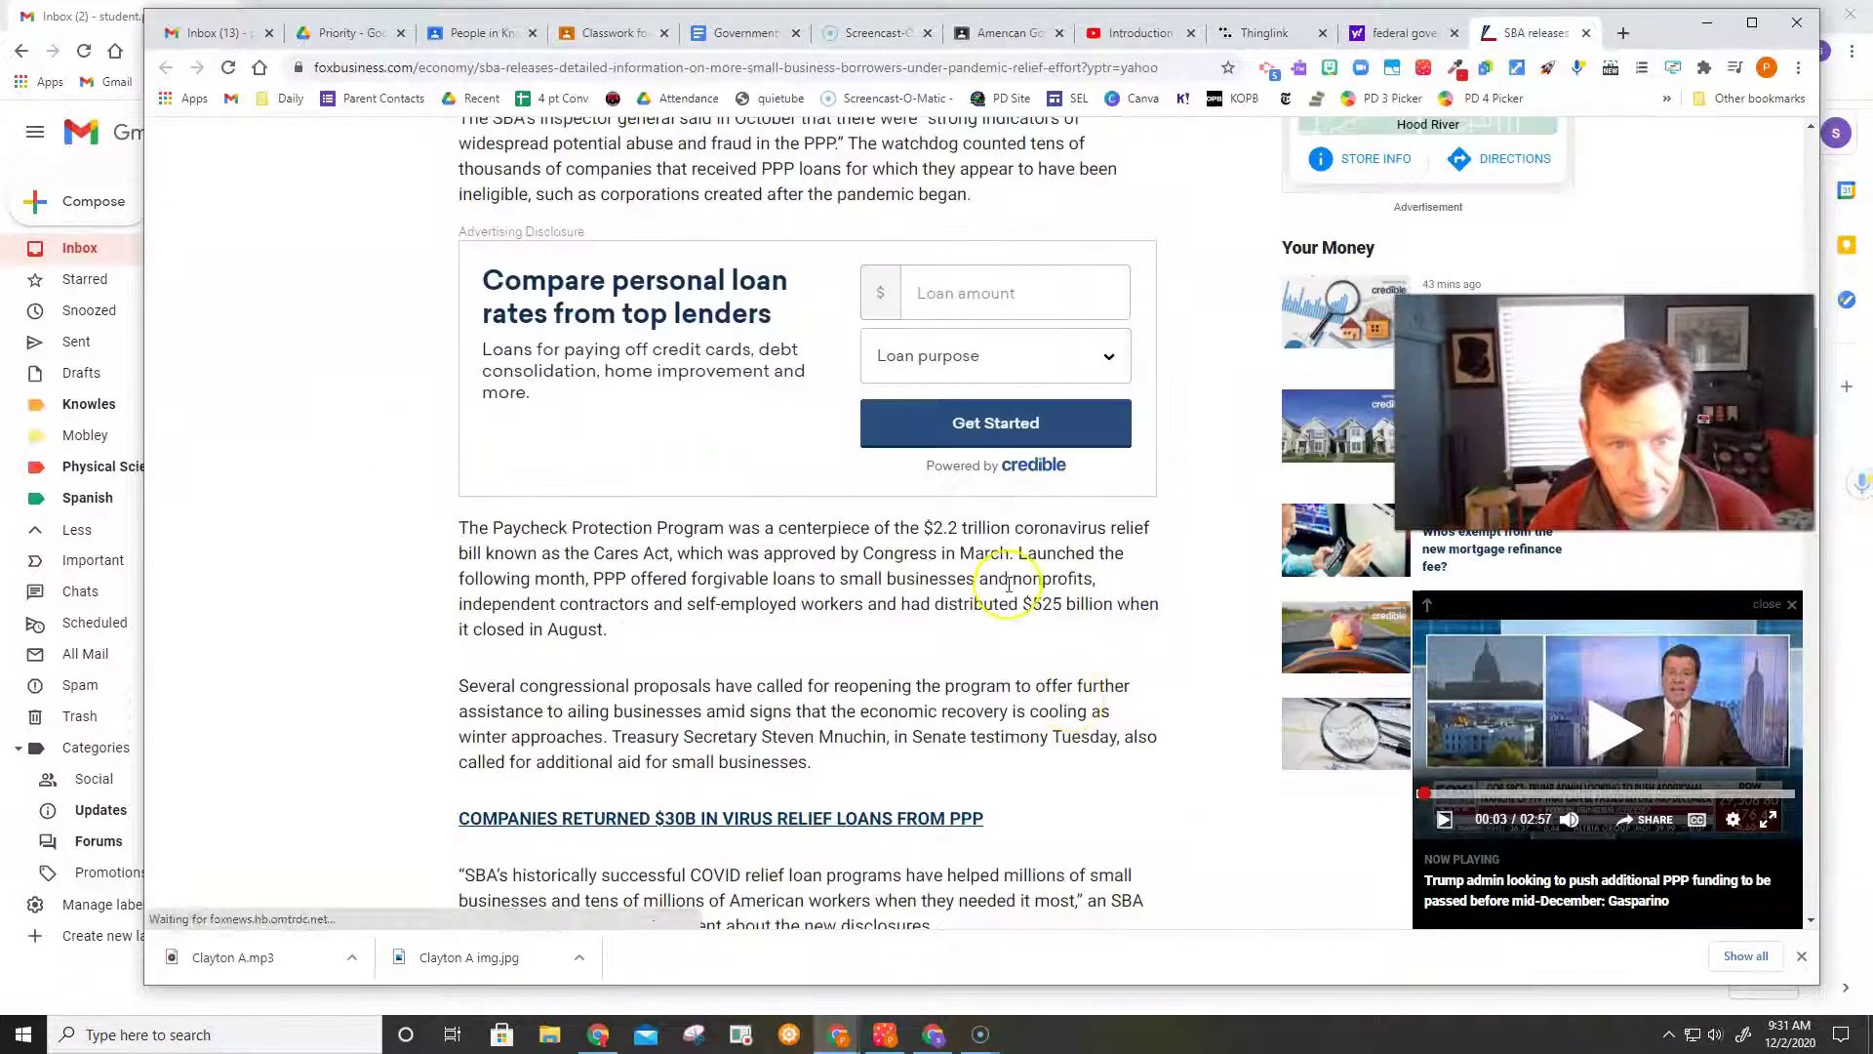
key("ctrl+5")
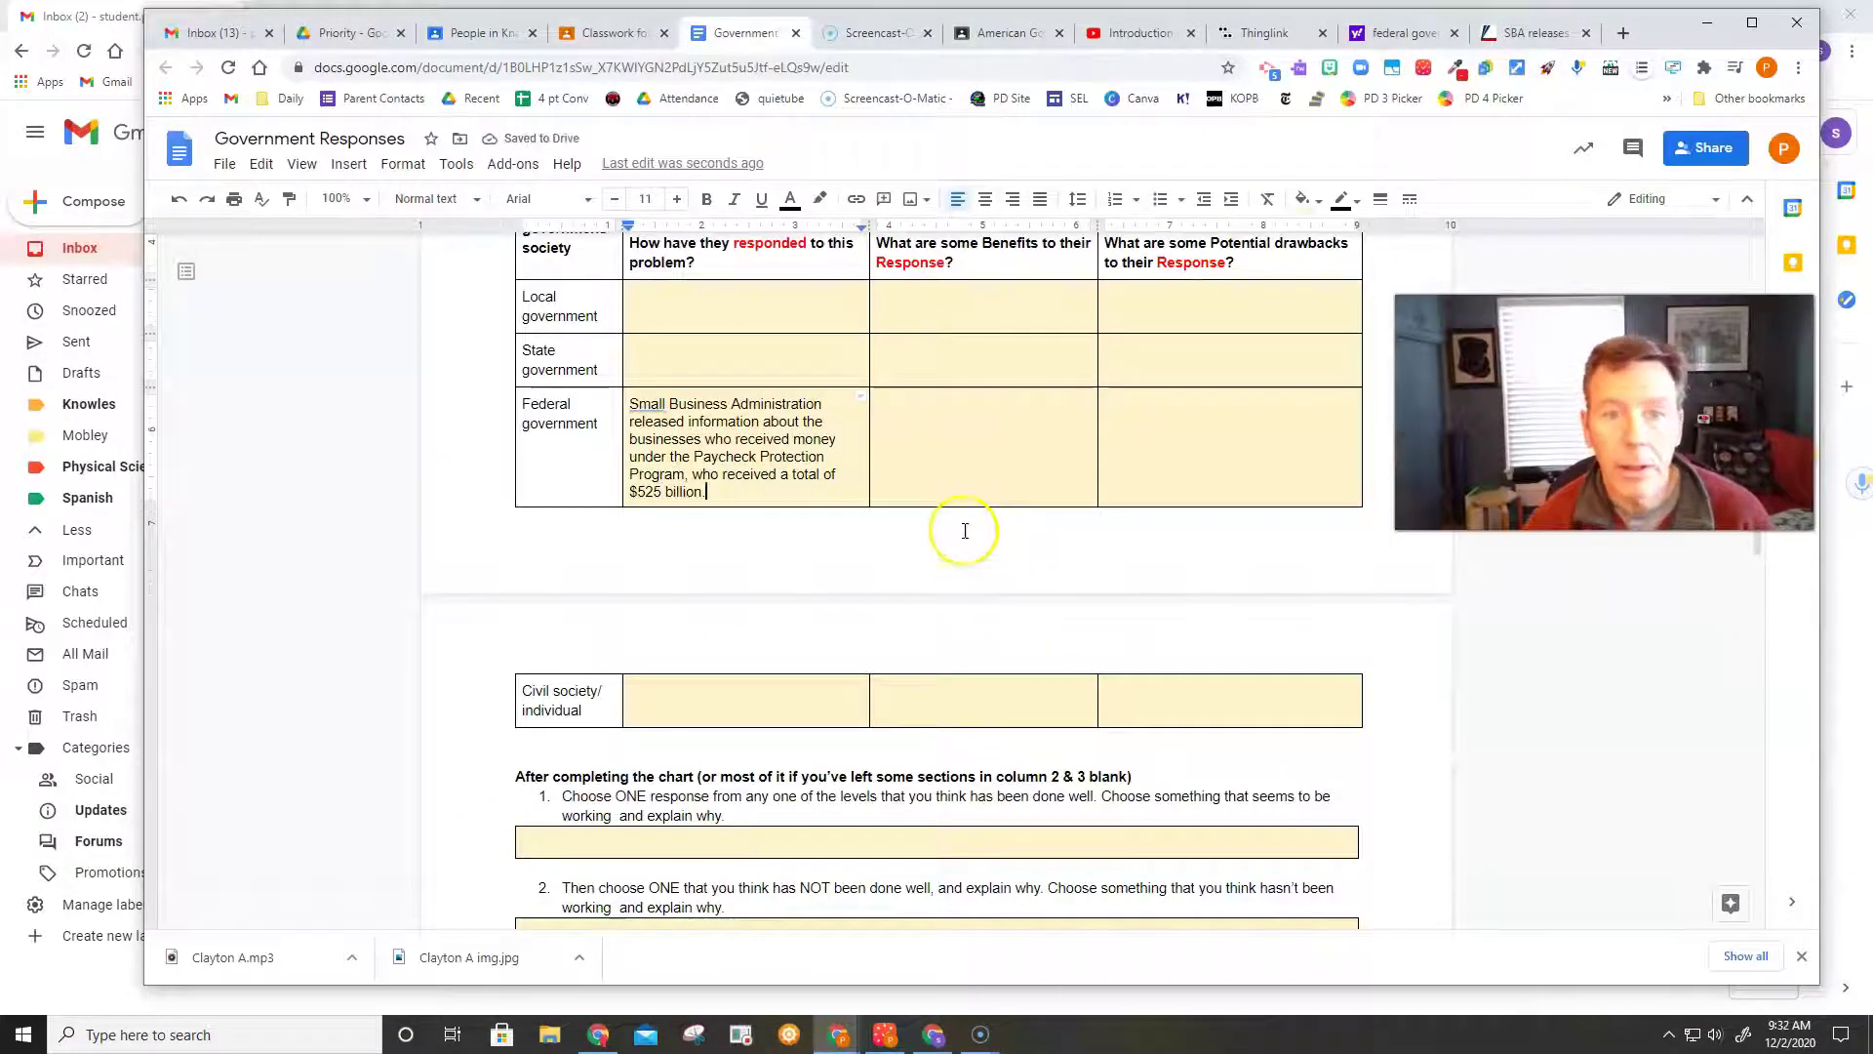
left_click(839, 489)
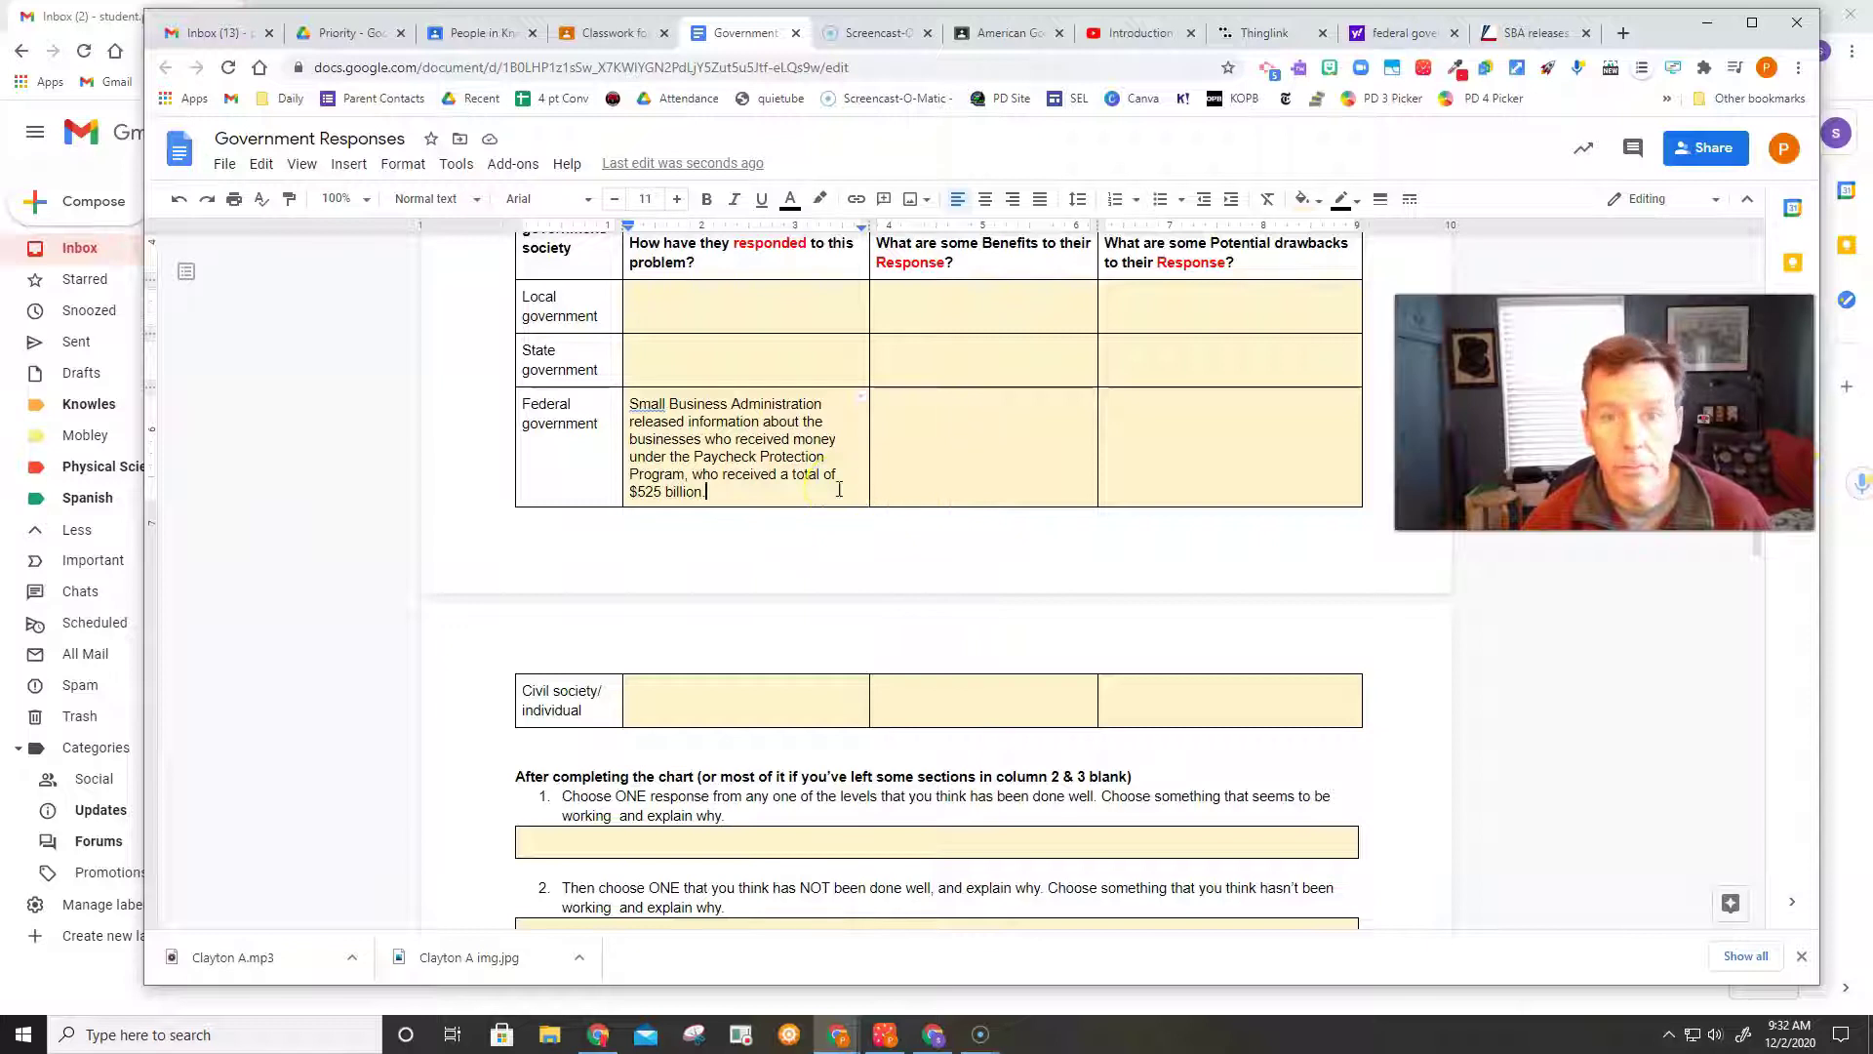
left_click(1524, 33)
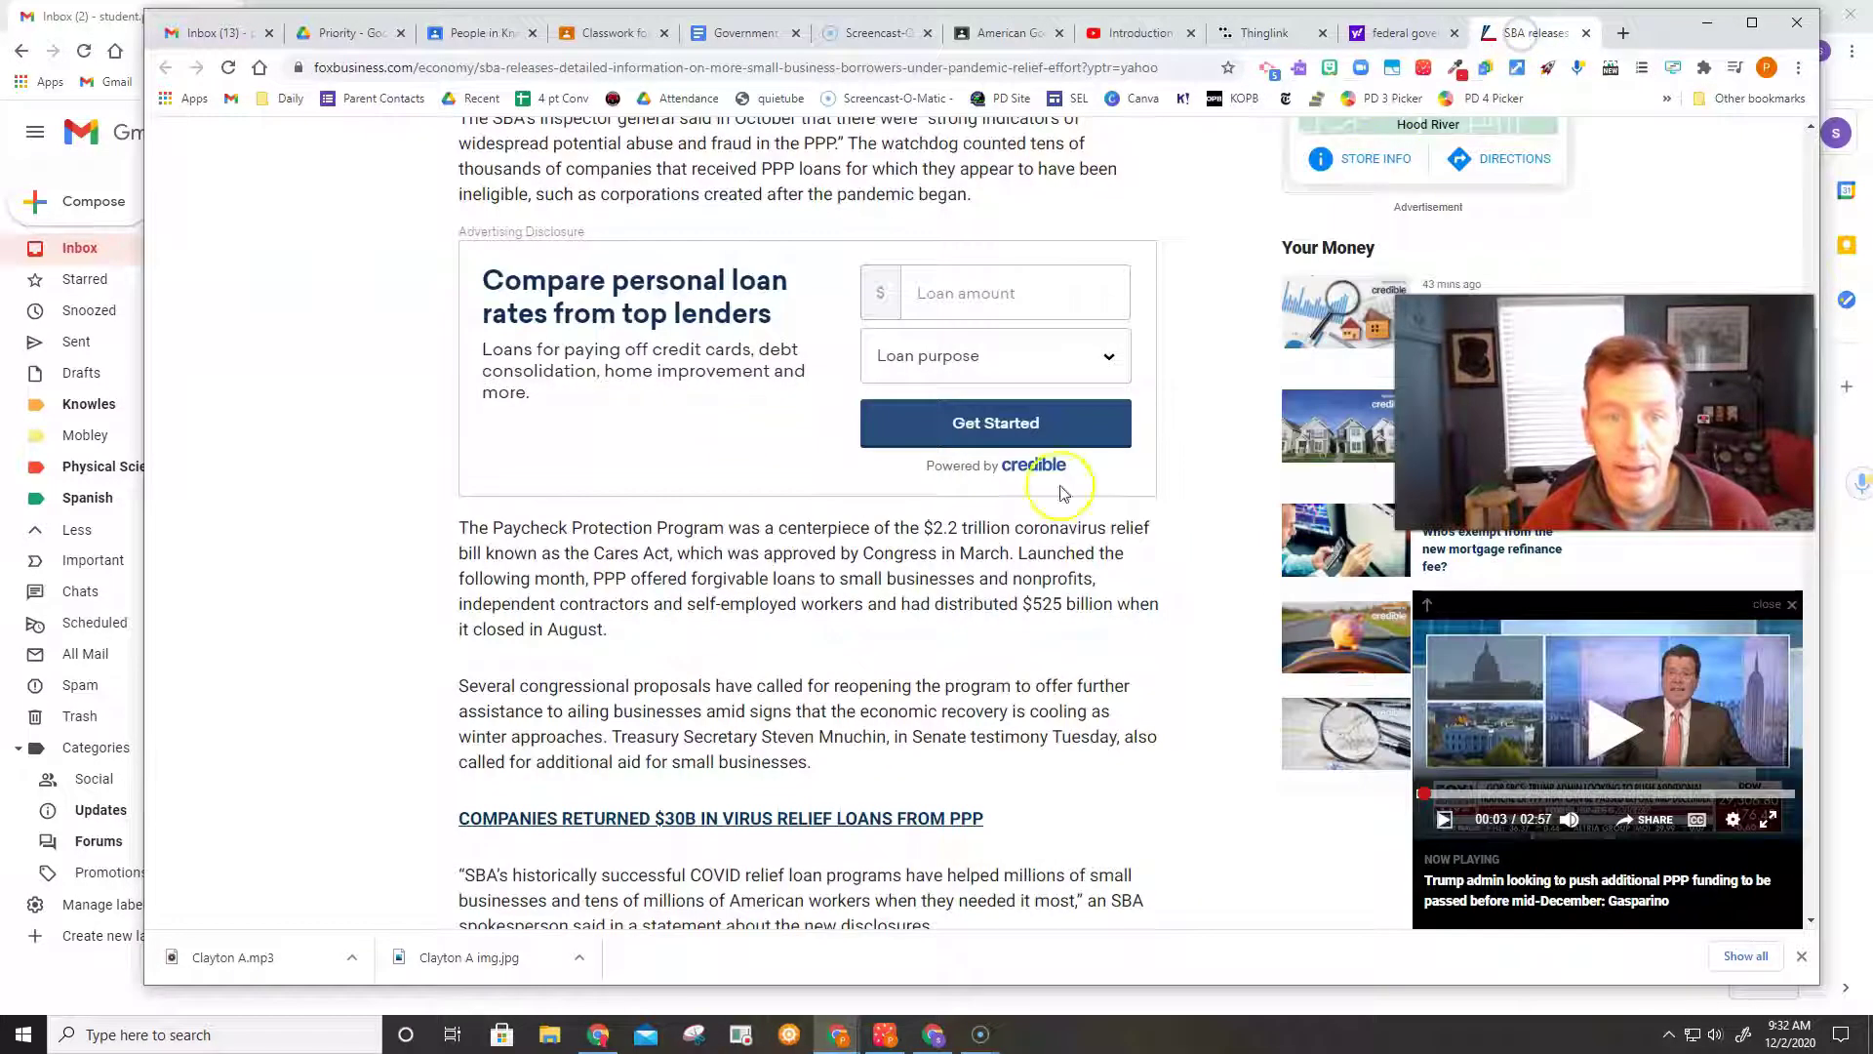
left_click(676, 69)
key("ctrl+c")
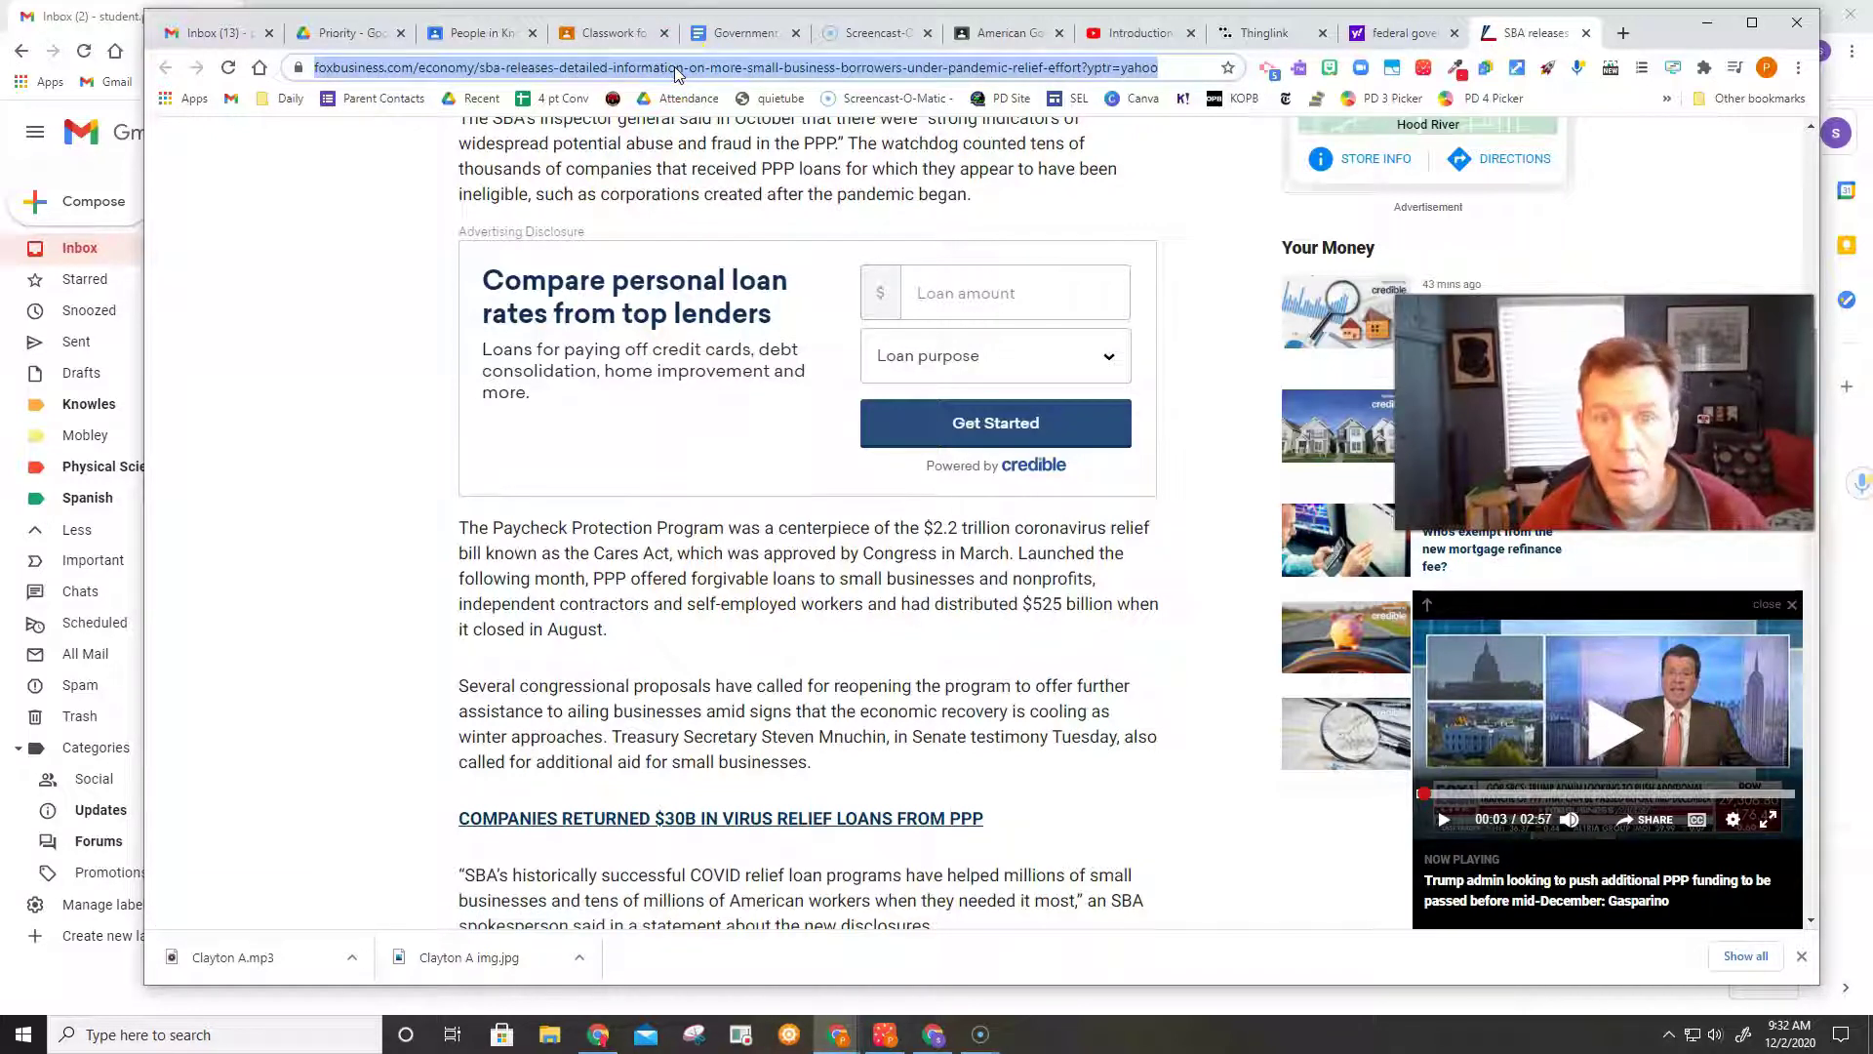
Paste the Fox Business article URL on a new line below the Federal cell text
left_click(759, 39)
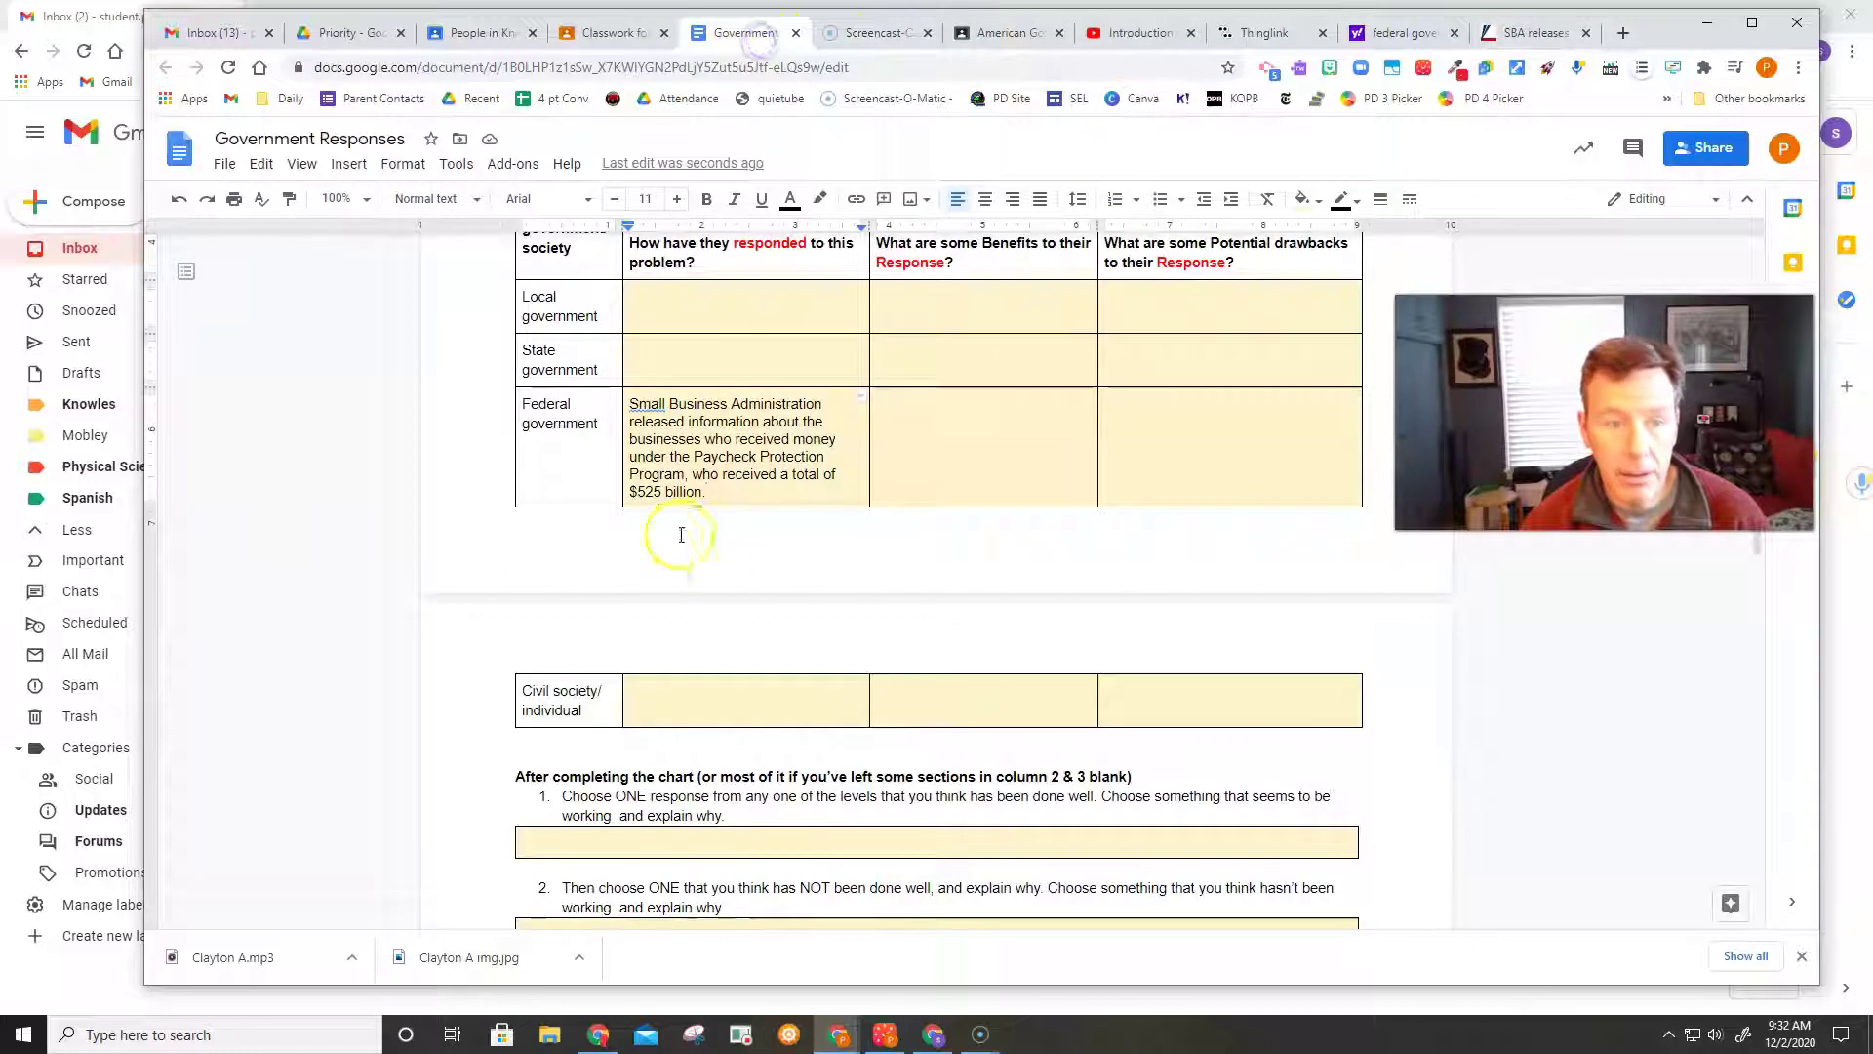
left_click(709, 490)
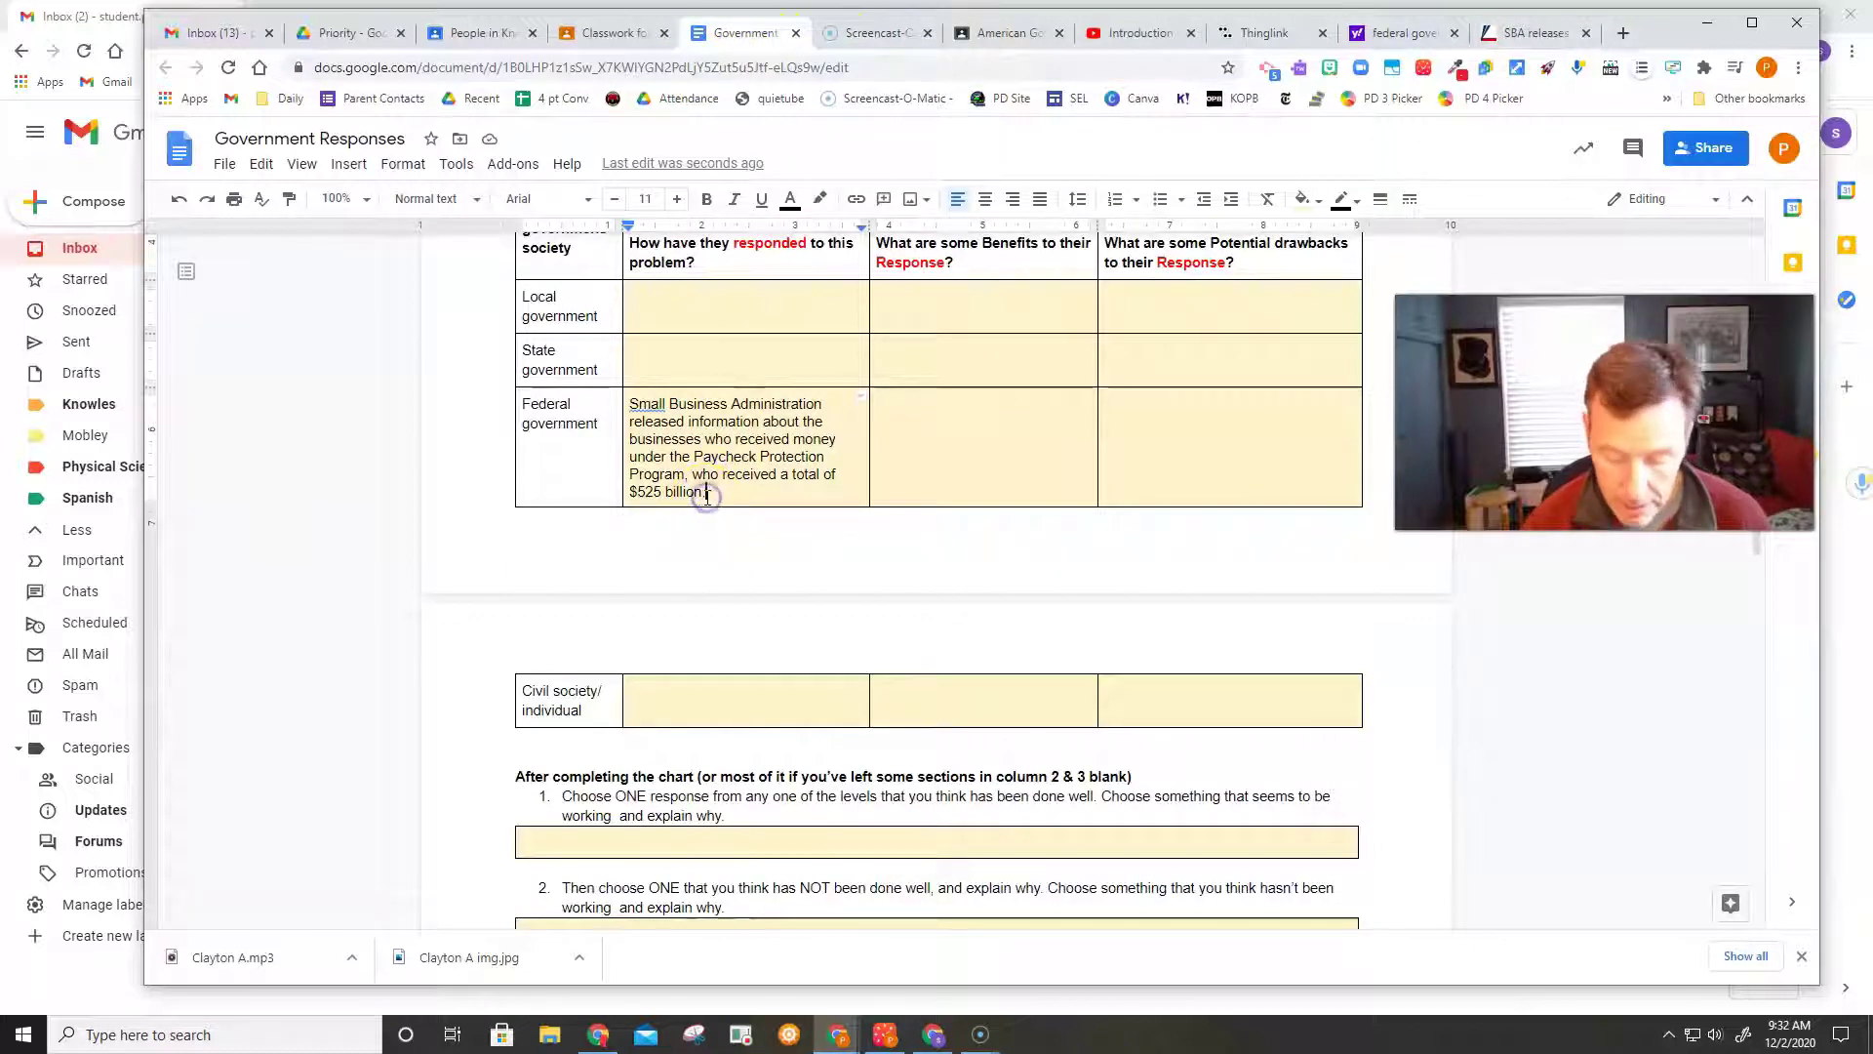
key("Return")
key("ctrl+v")
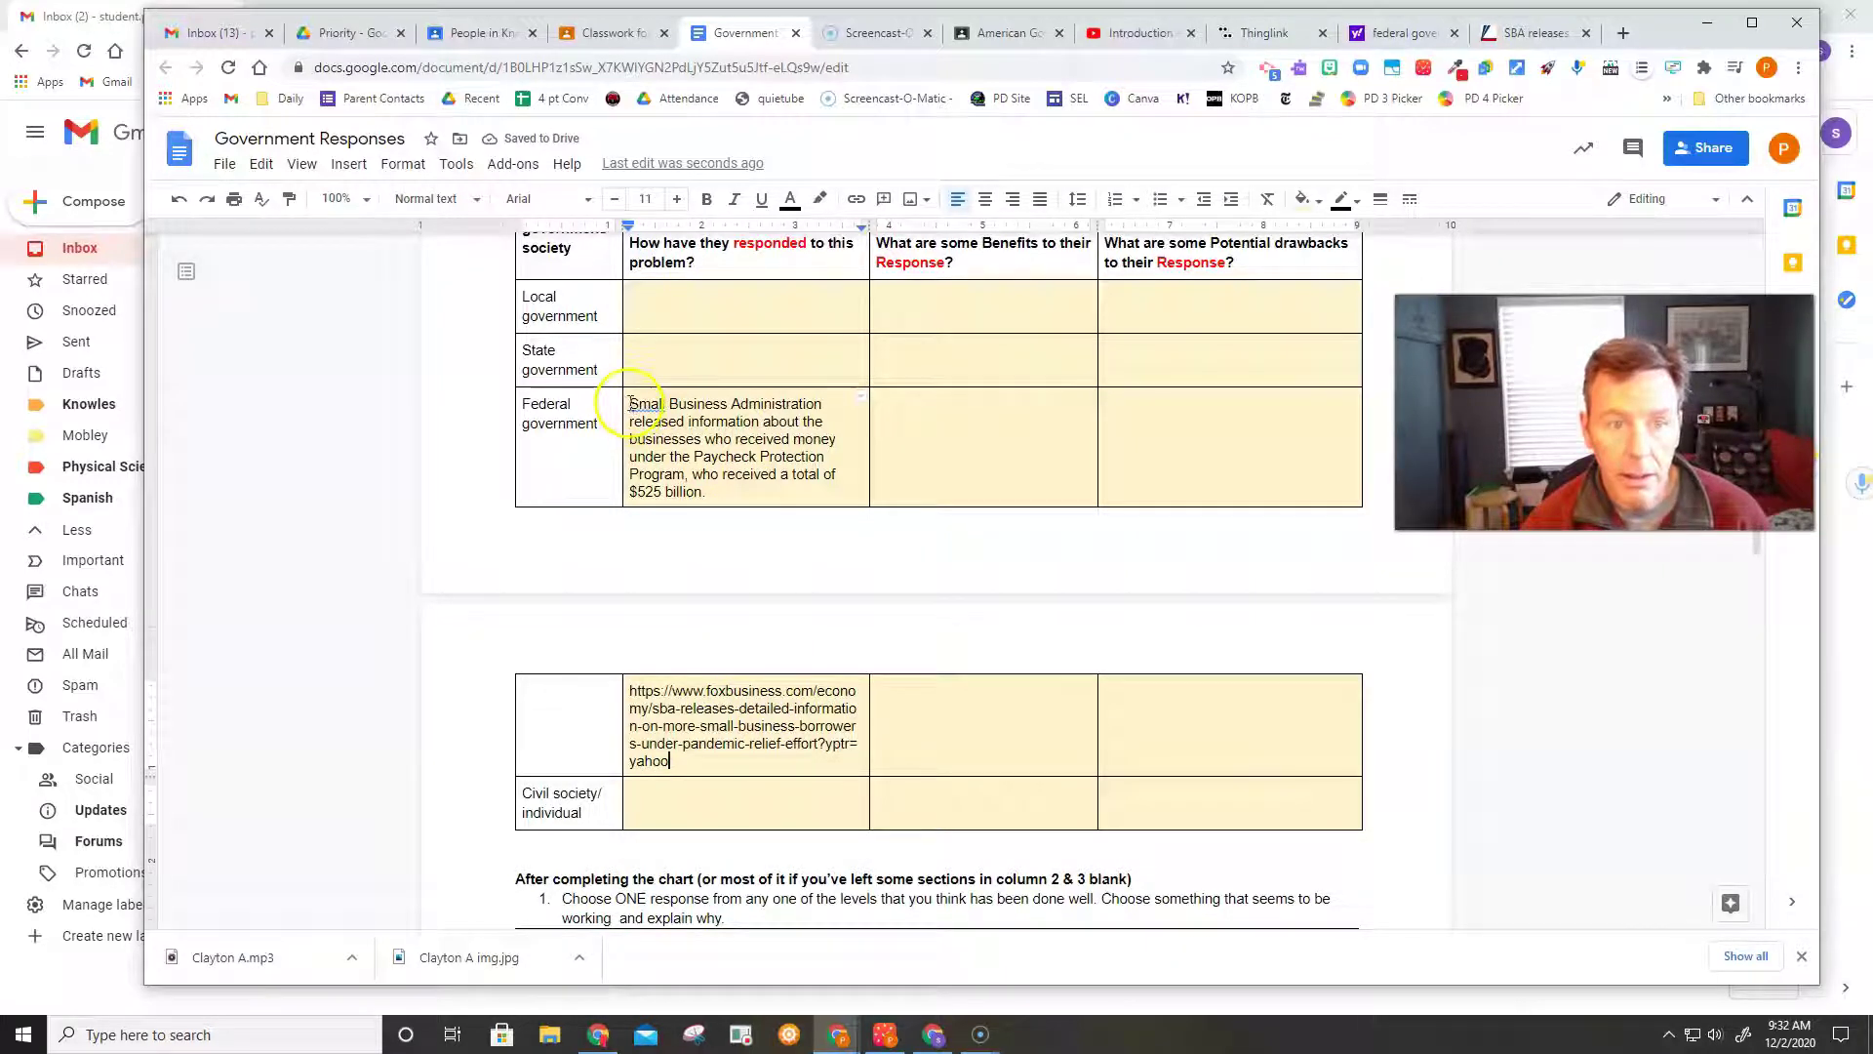
Link 'Small Business Administration' to the article URL and delete the stray pasted URL
left_click_drag(629, 403, 772, 403)
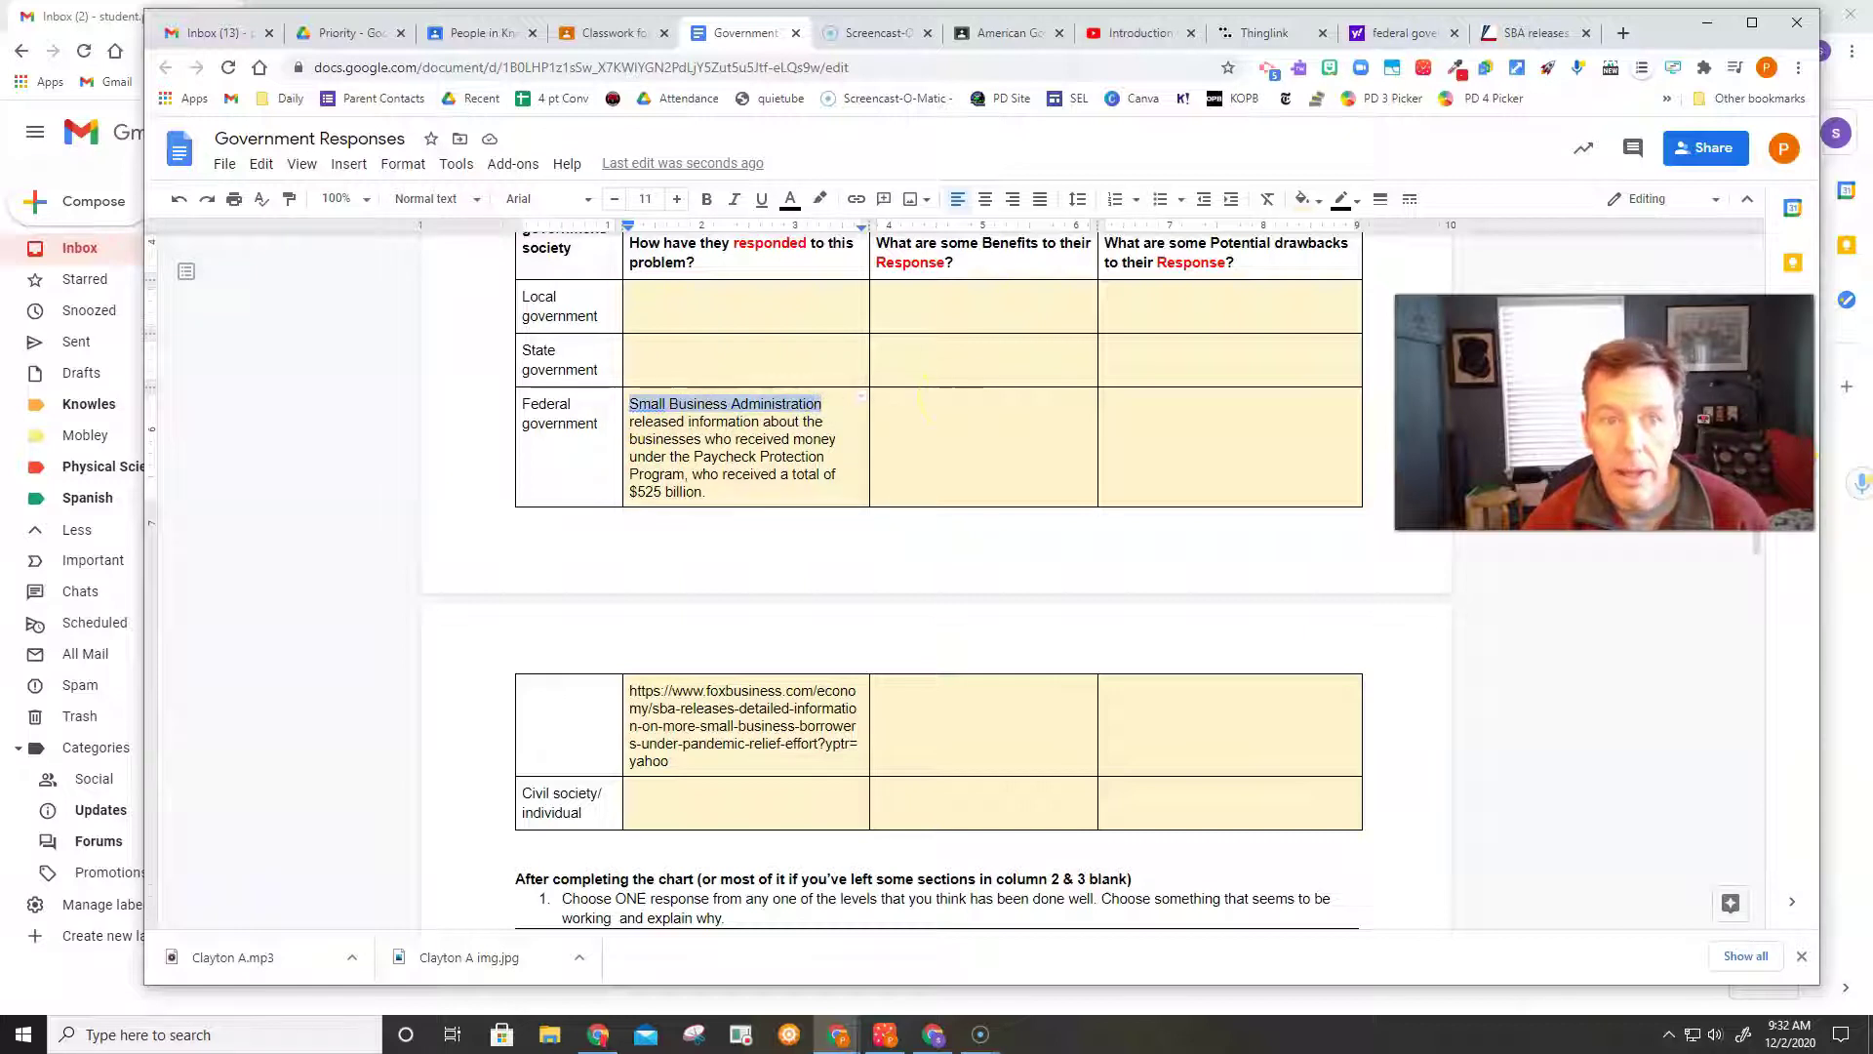
left_click(859, 200)
key("ctrl+v")
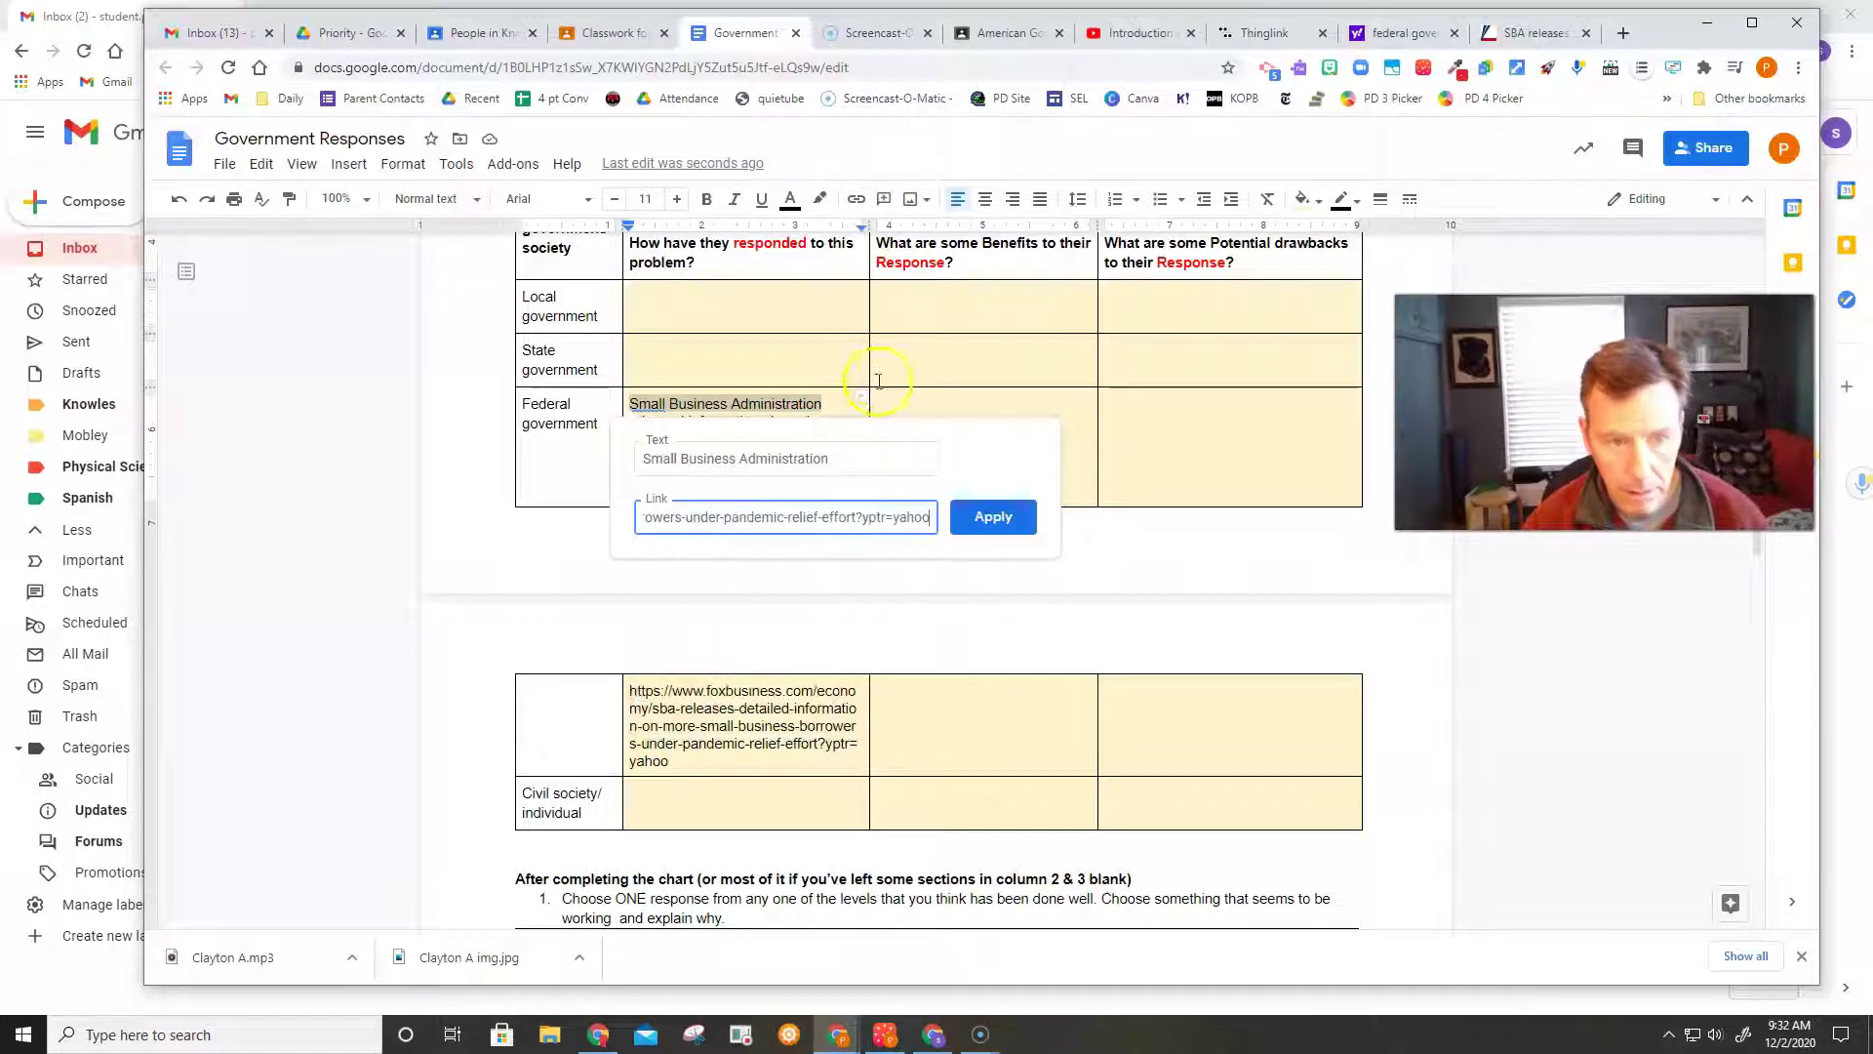
left_click(980, 515)
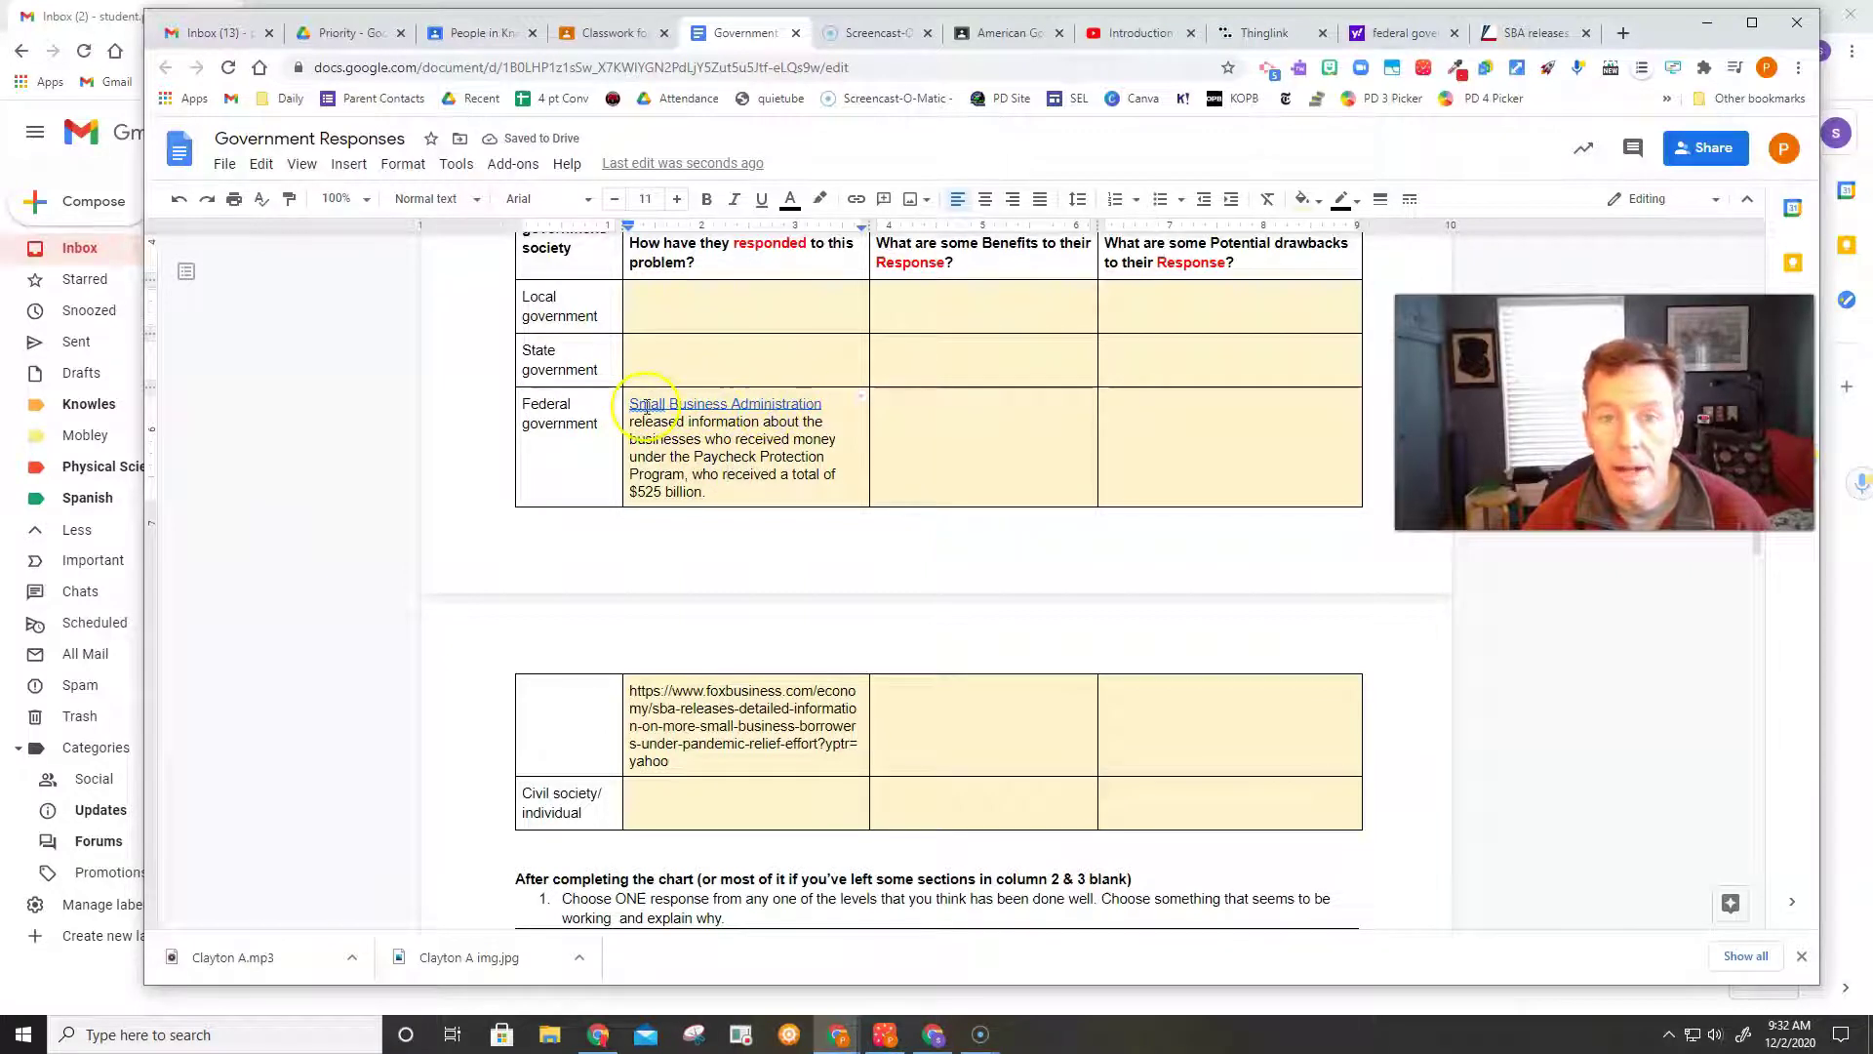
left_click_drag(683, 763, 630, 698)
key("ctrl+x")
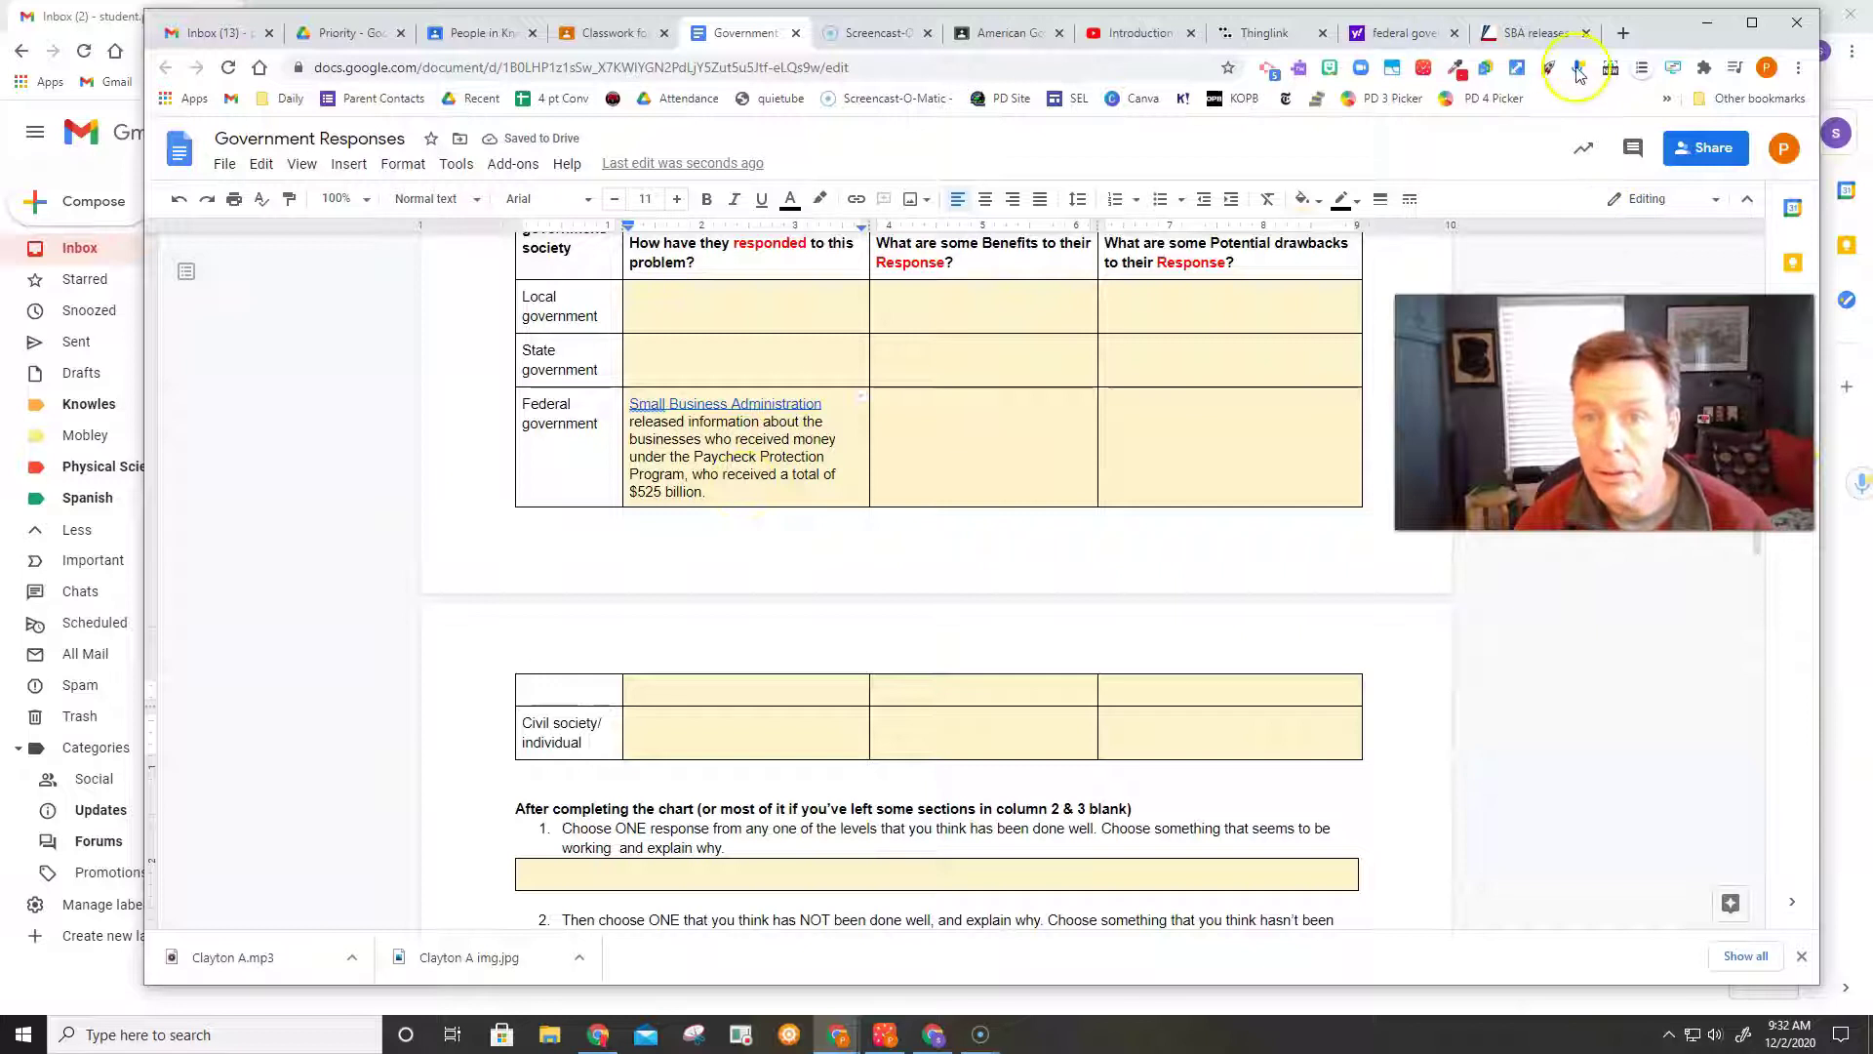
Change the search to 'state government response coronavirus' and browse the Yahoo News results
left_click(1389, 32)
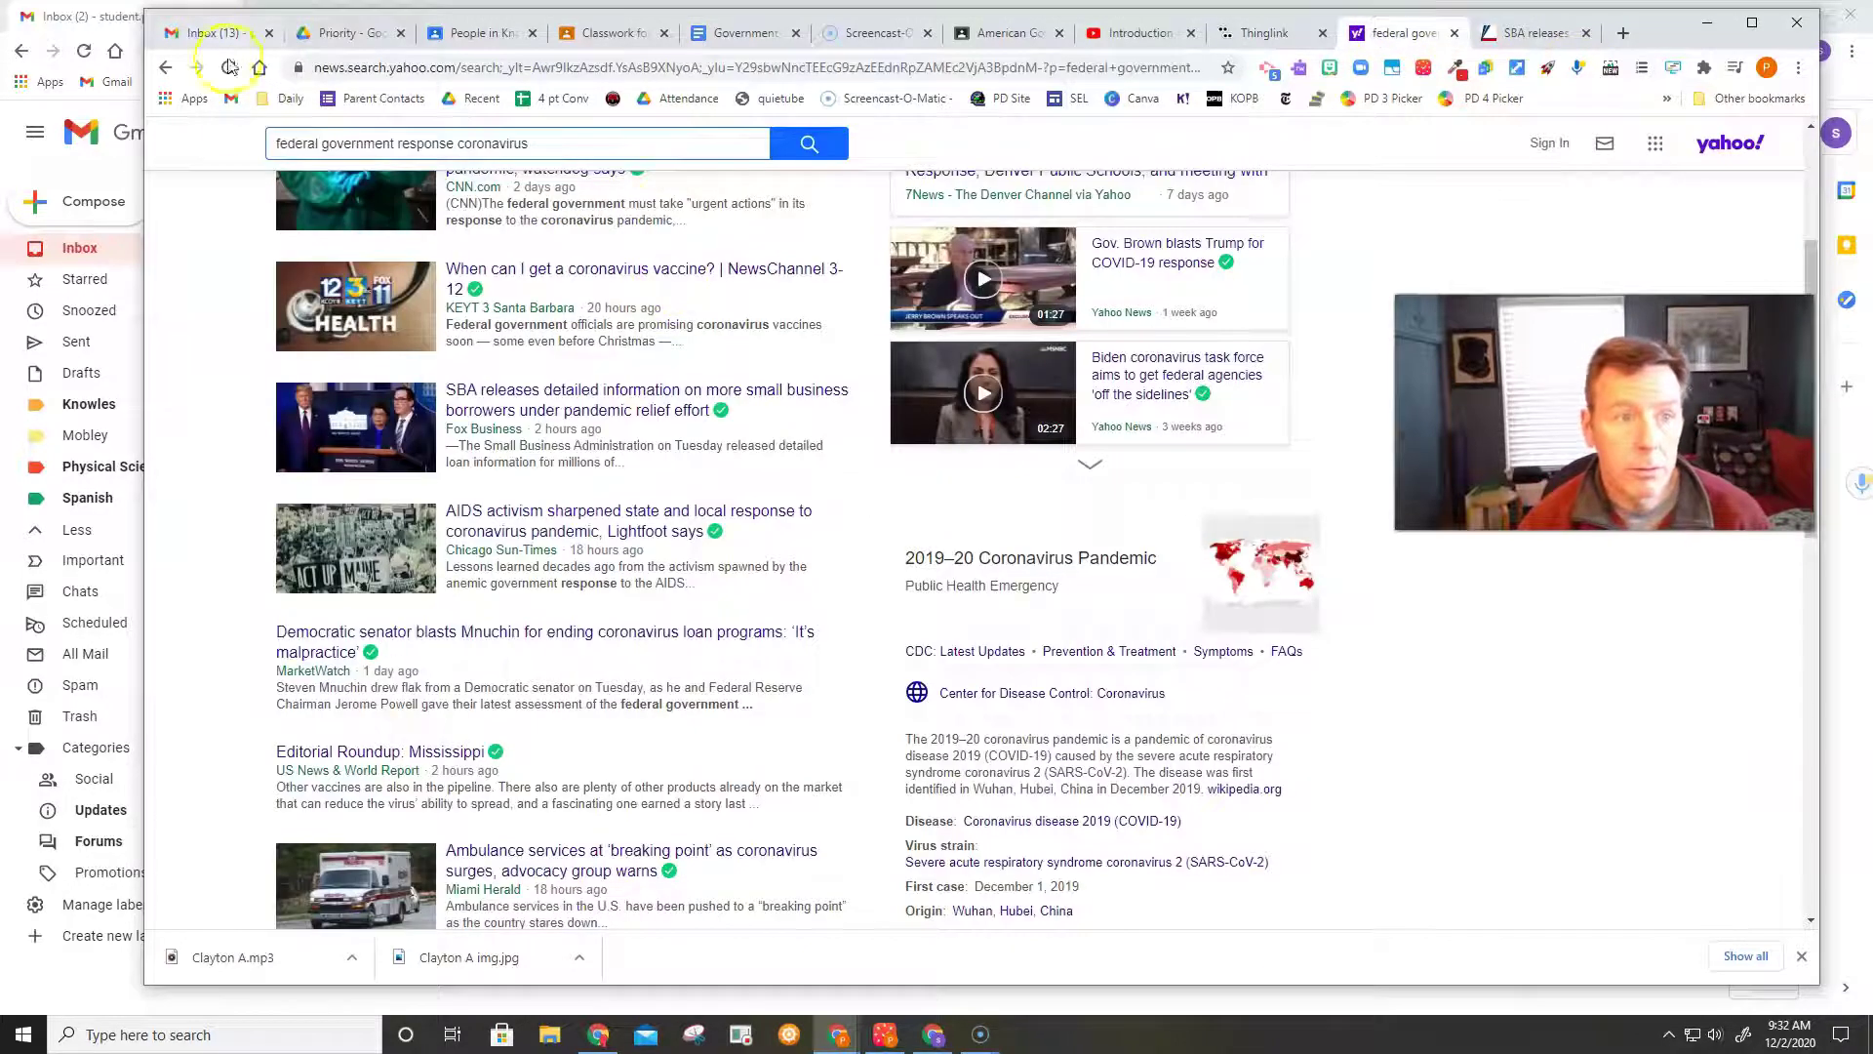
double_click(292, 144)
type("state")
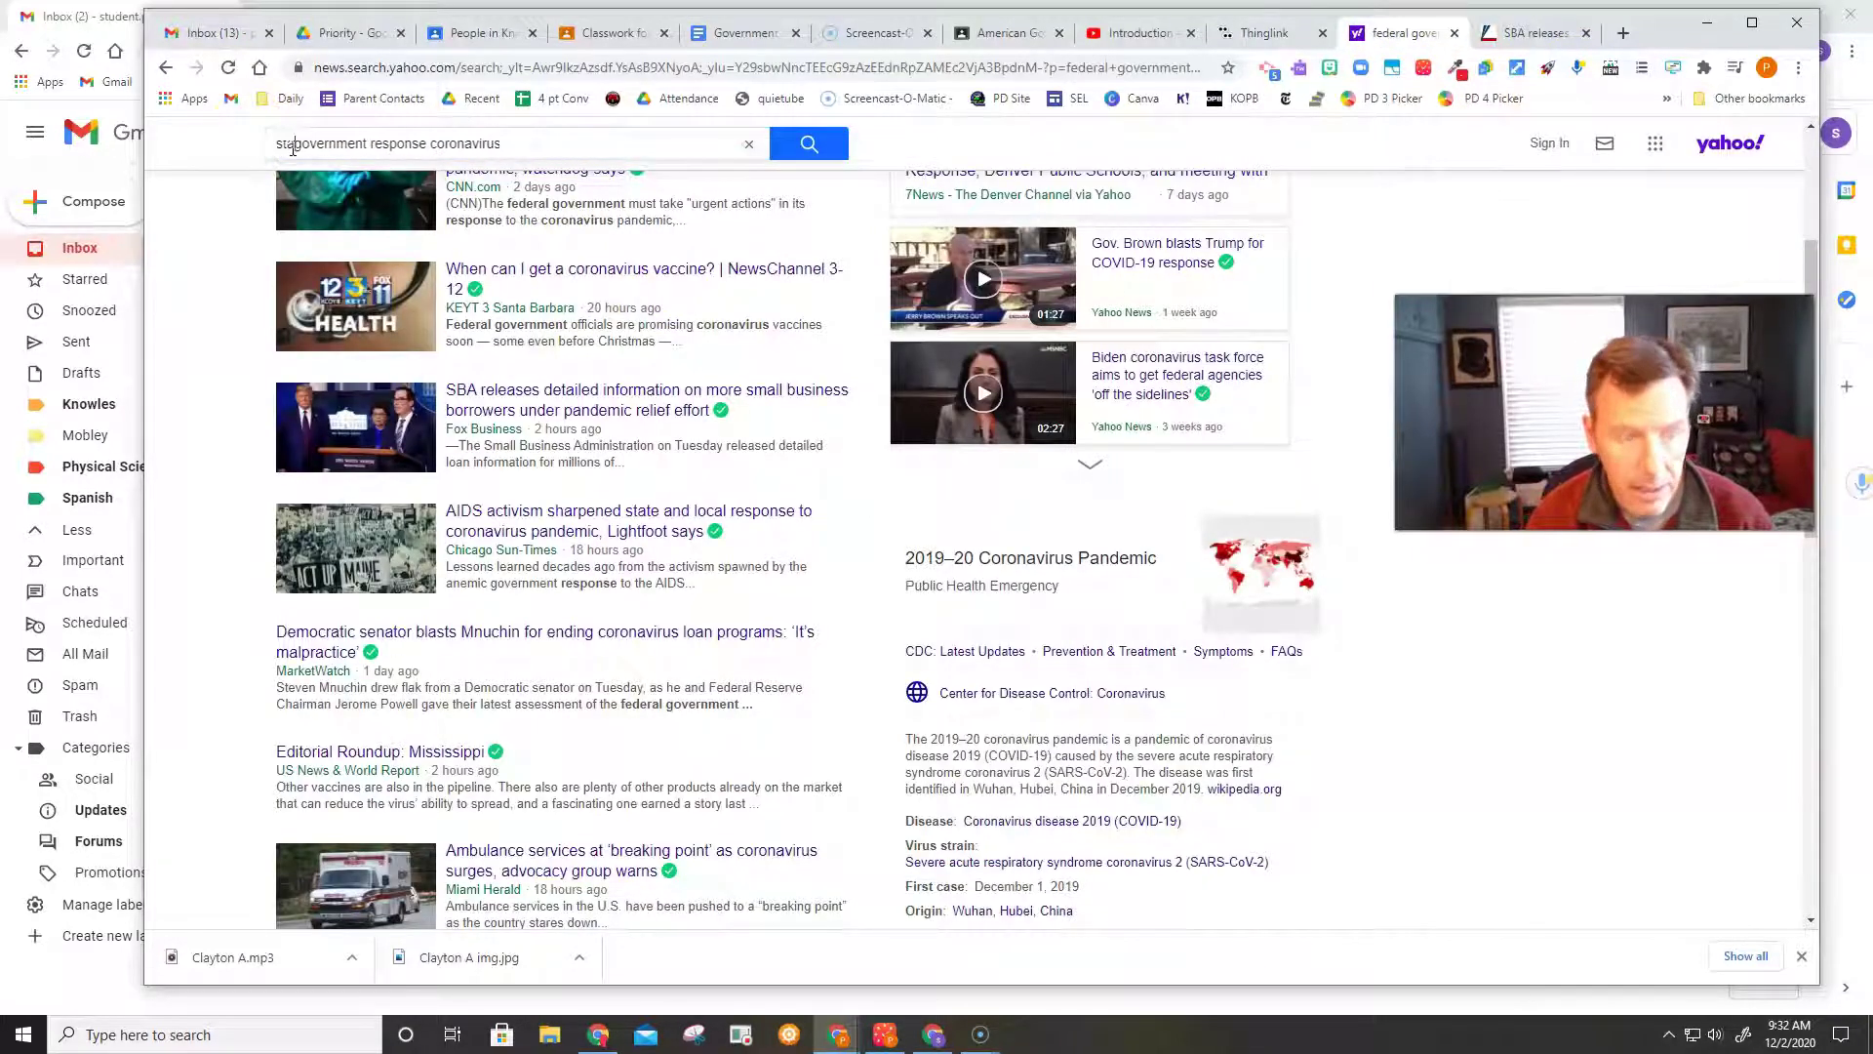
key("Return")
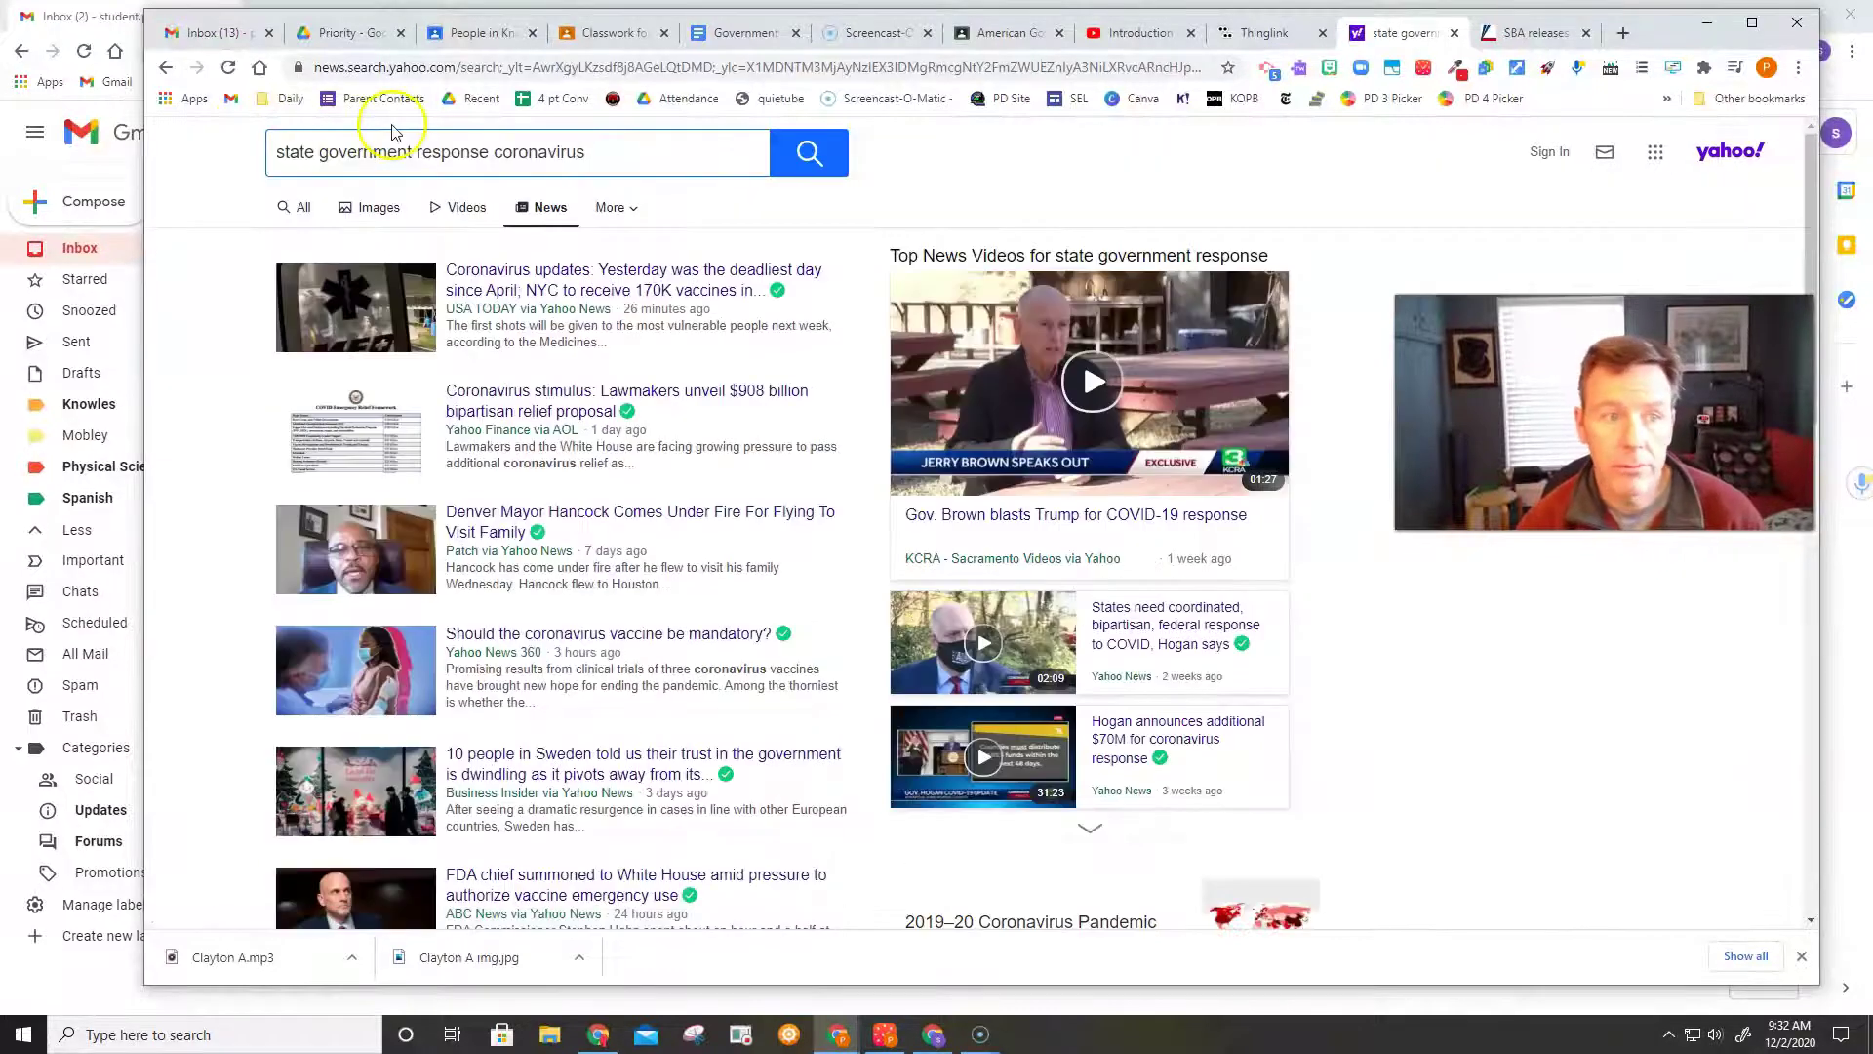
left_click(367, 213)
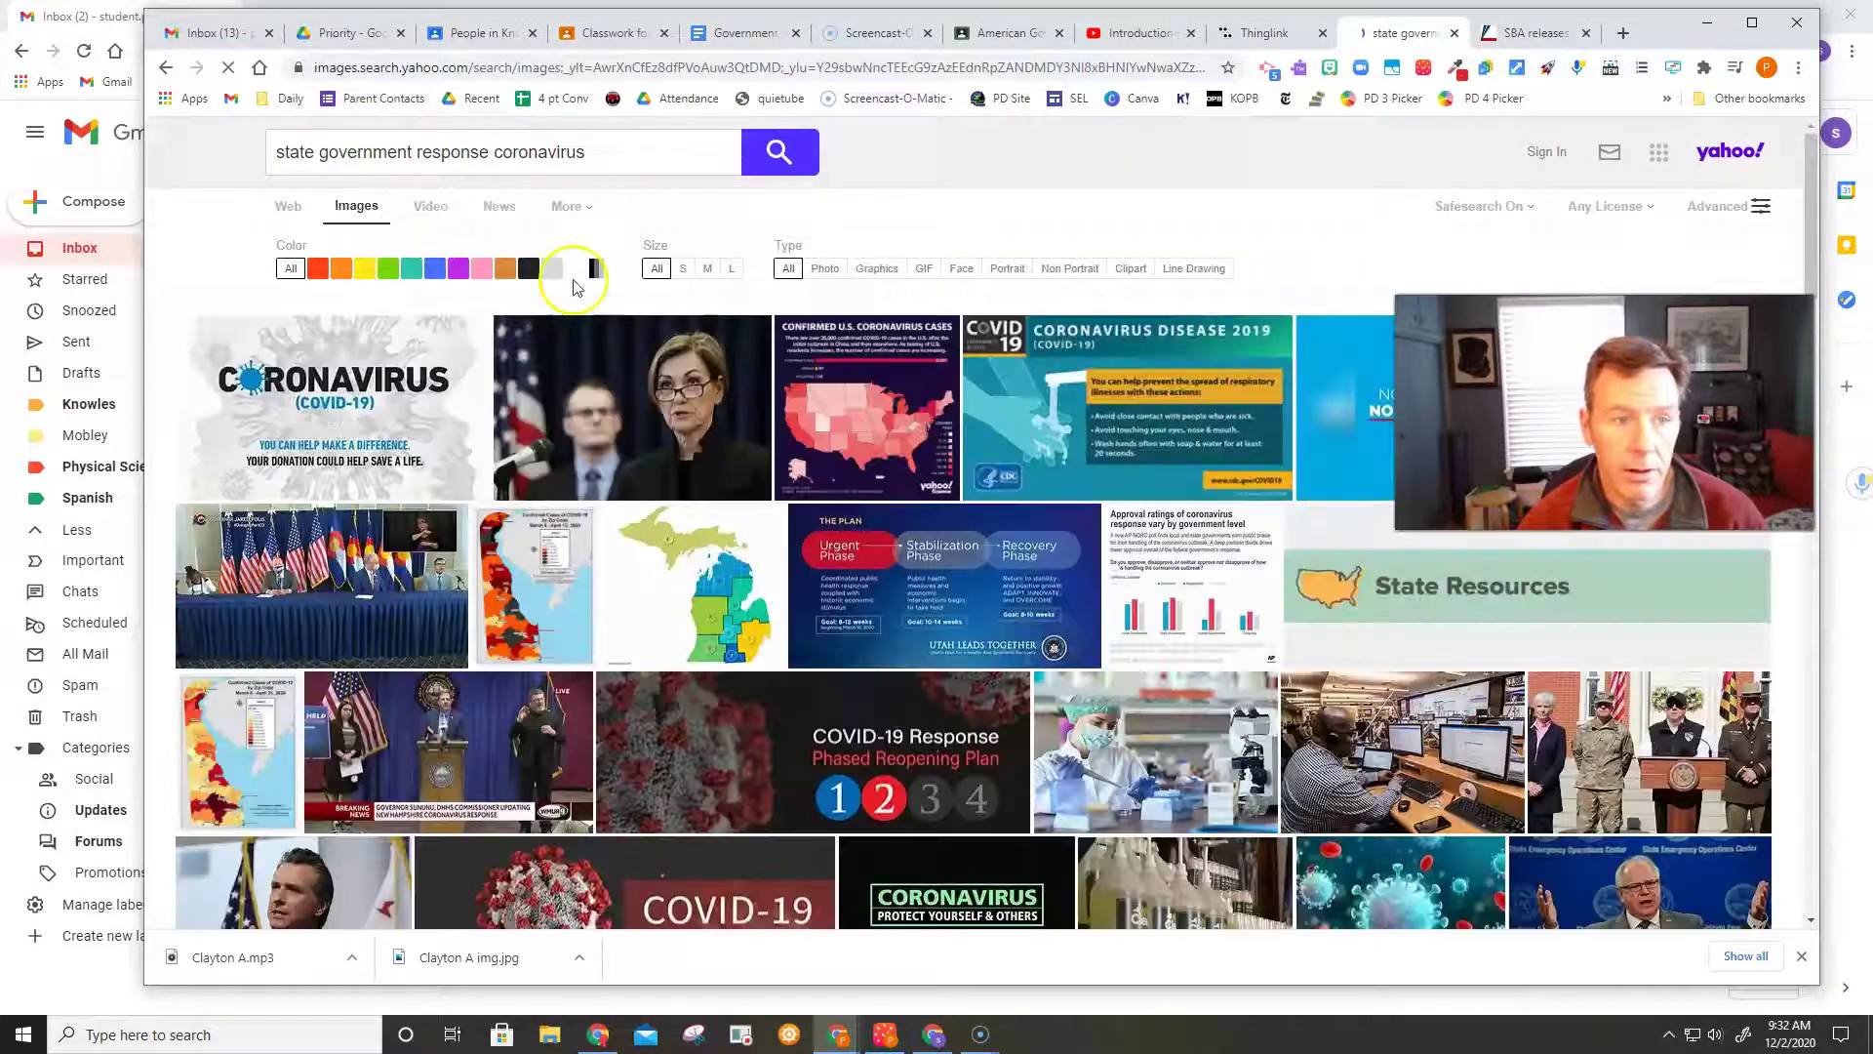
left_click(287, 209)
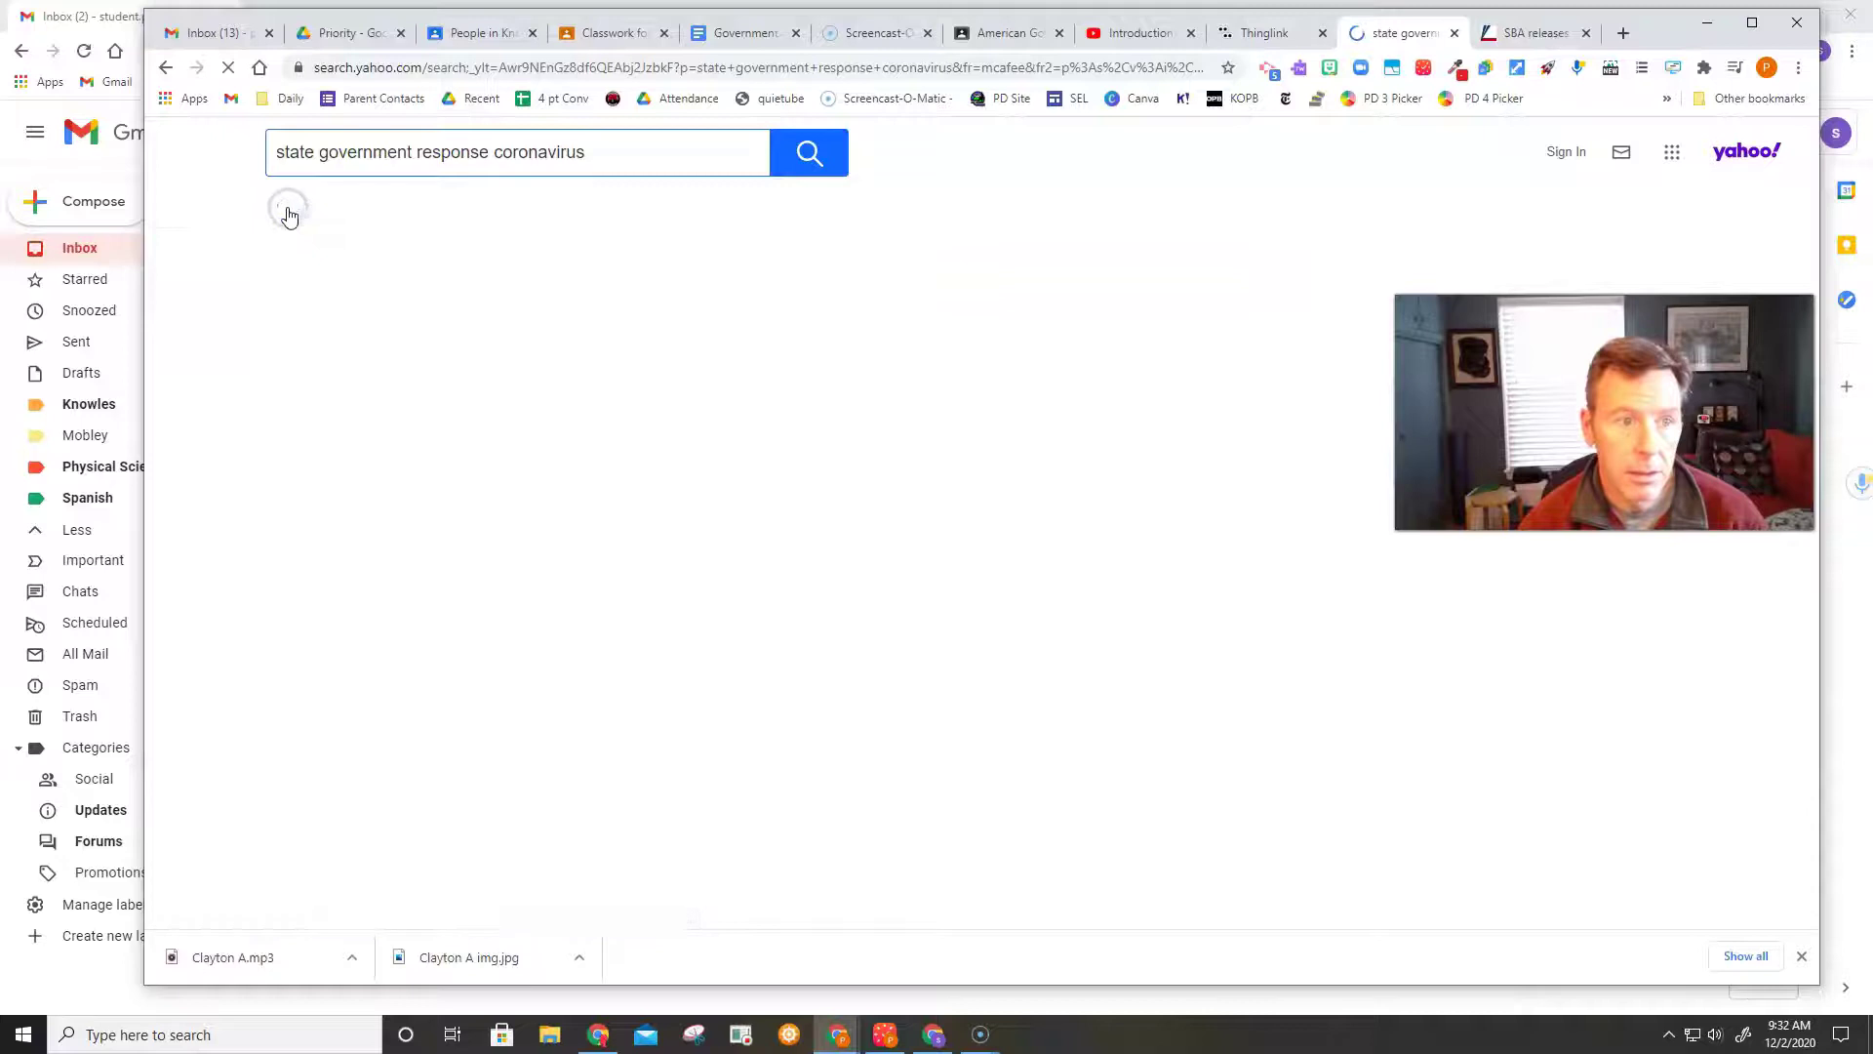
left_click(367, 205)
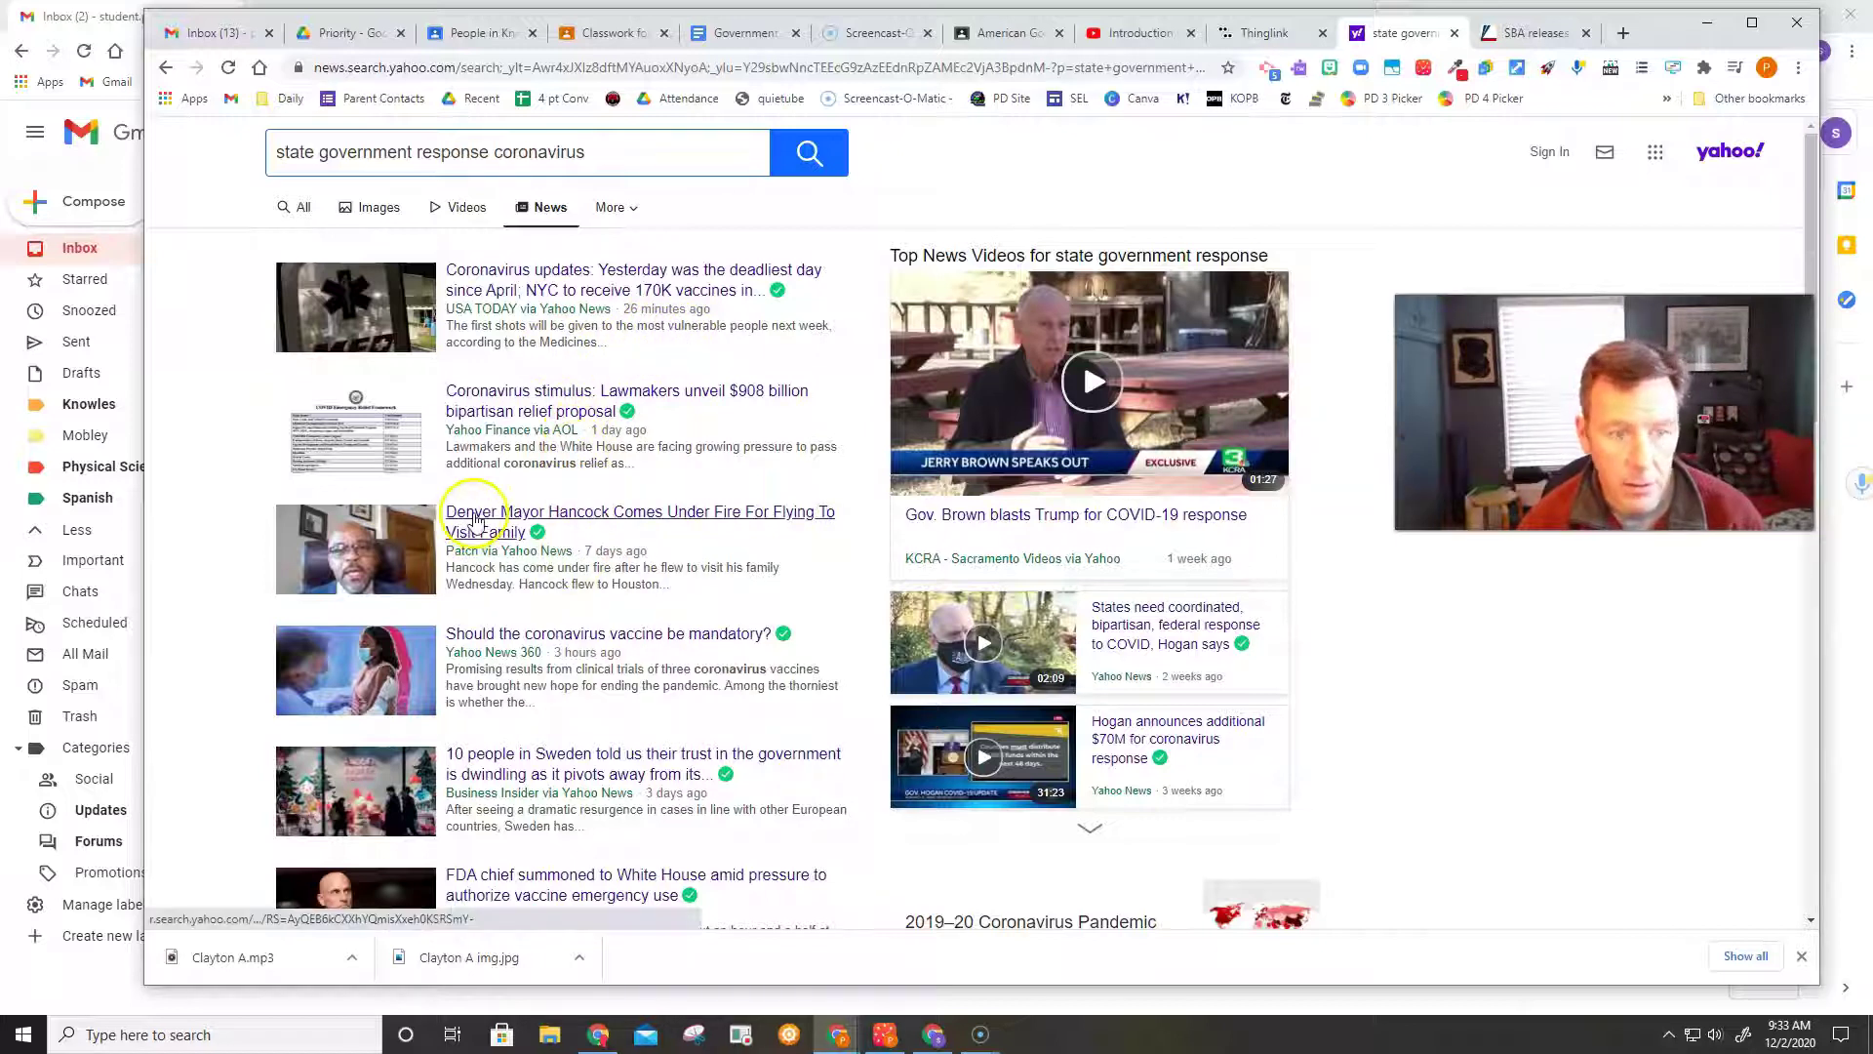
mouse_move(564, 544)
scroll(595, 703, "down", 3)
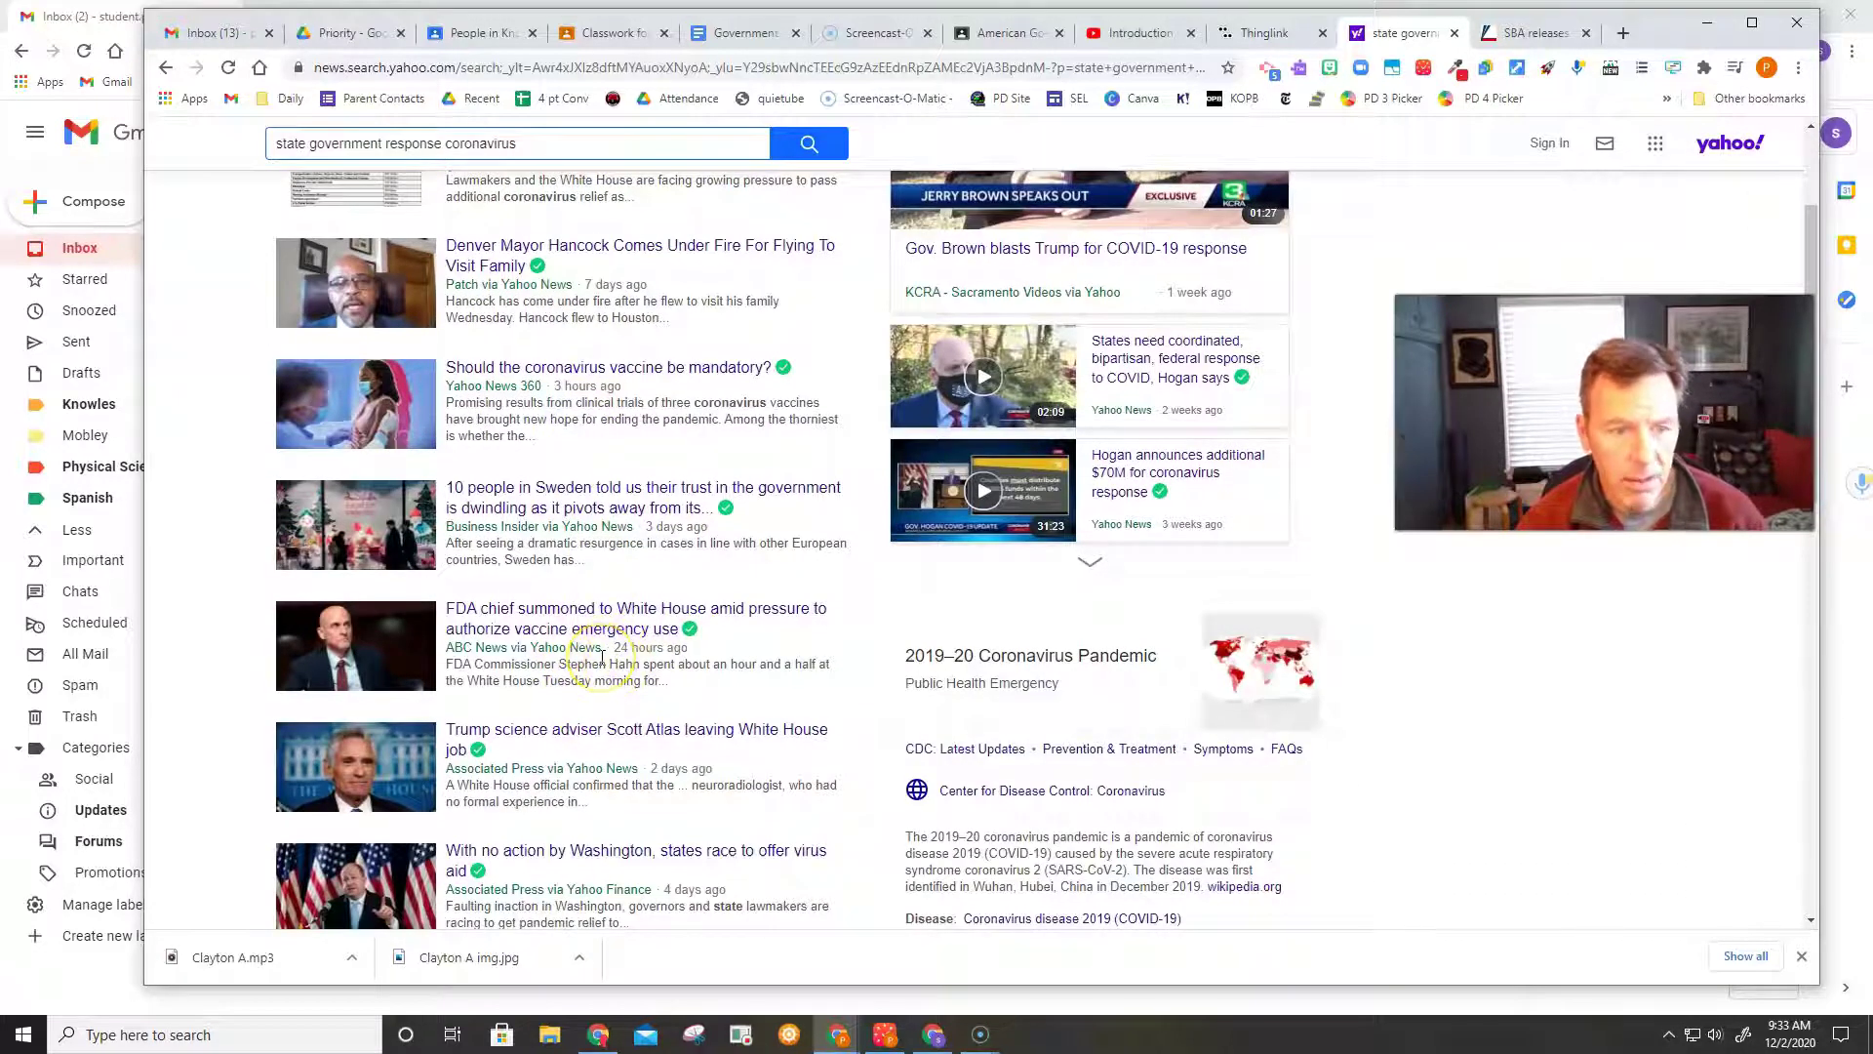
scroll(601, 659, "down", 2)
scroll(598, 571, "down", 1)
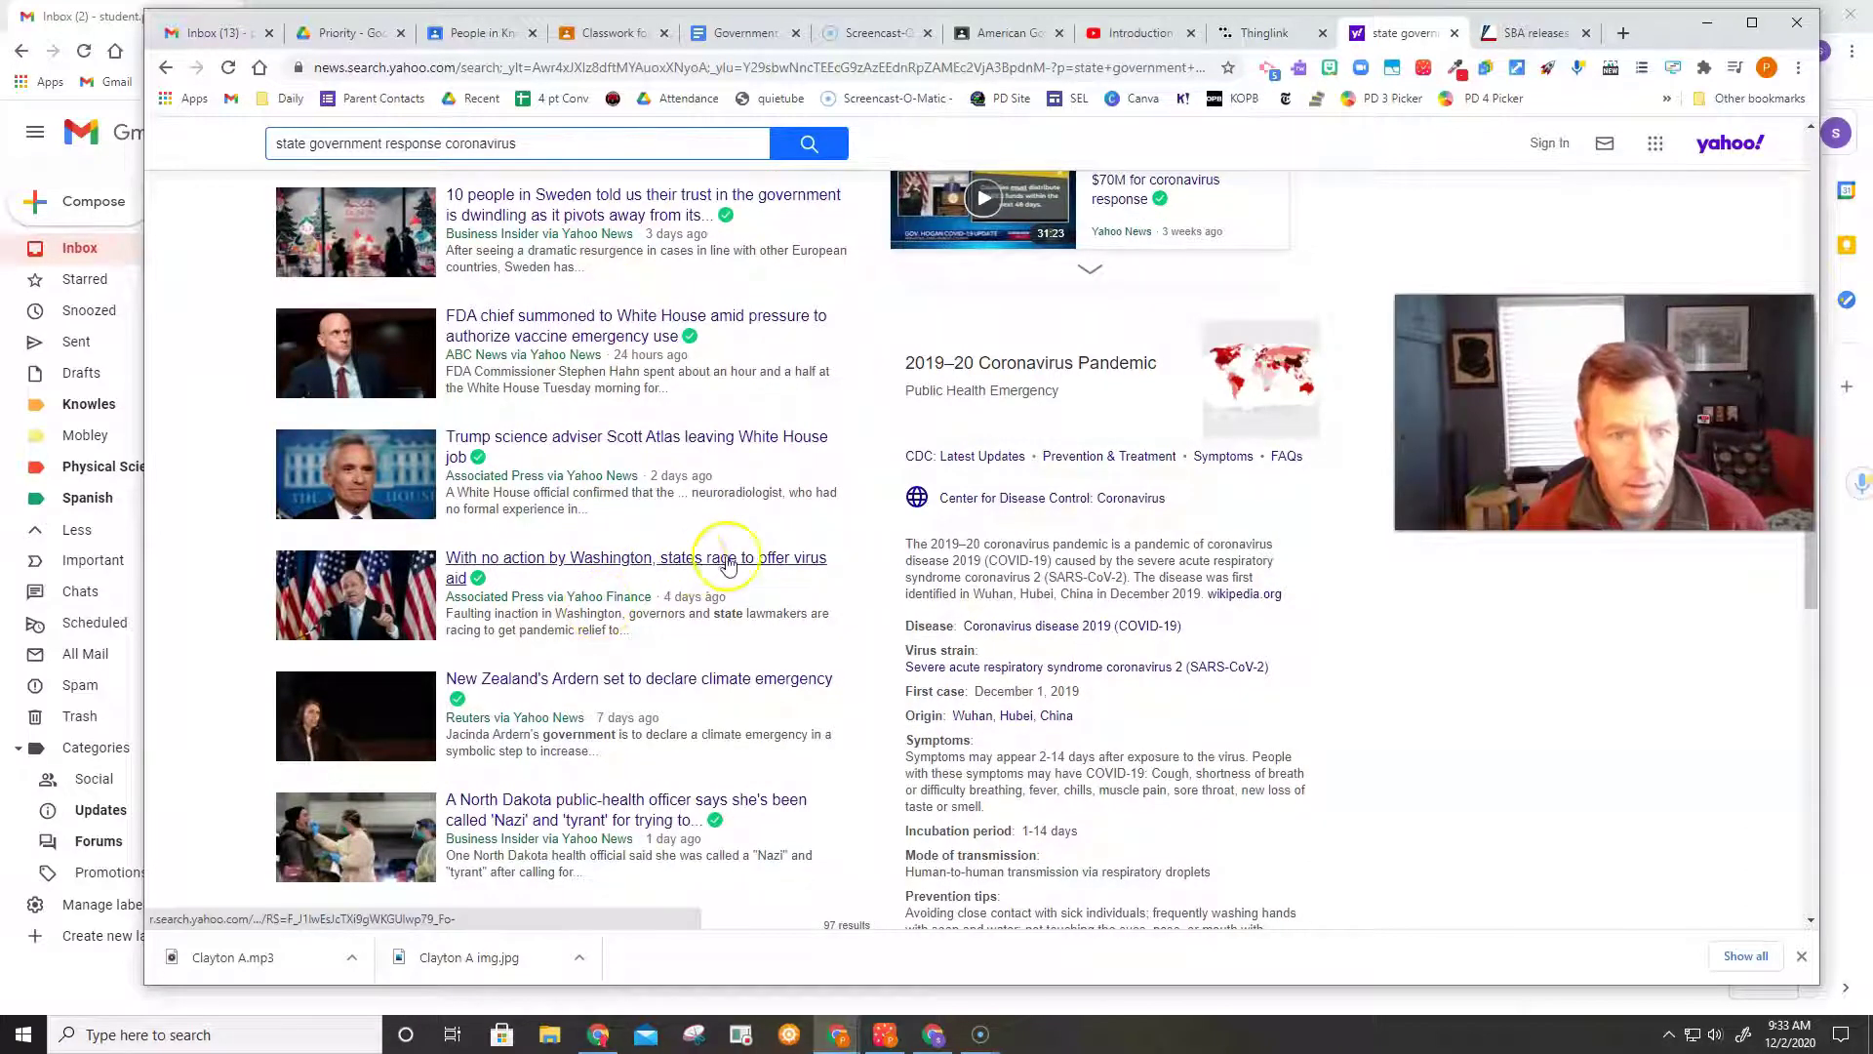
Open the AP article on states racing to offer virus aid and browse the governors' gallery photos
left_click(783, 566)
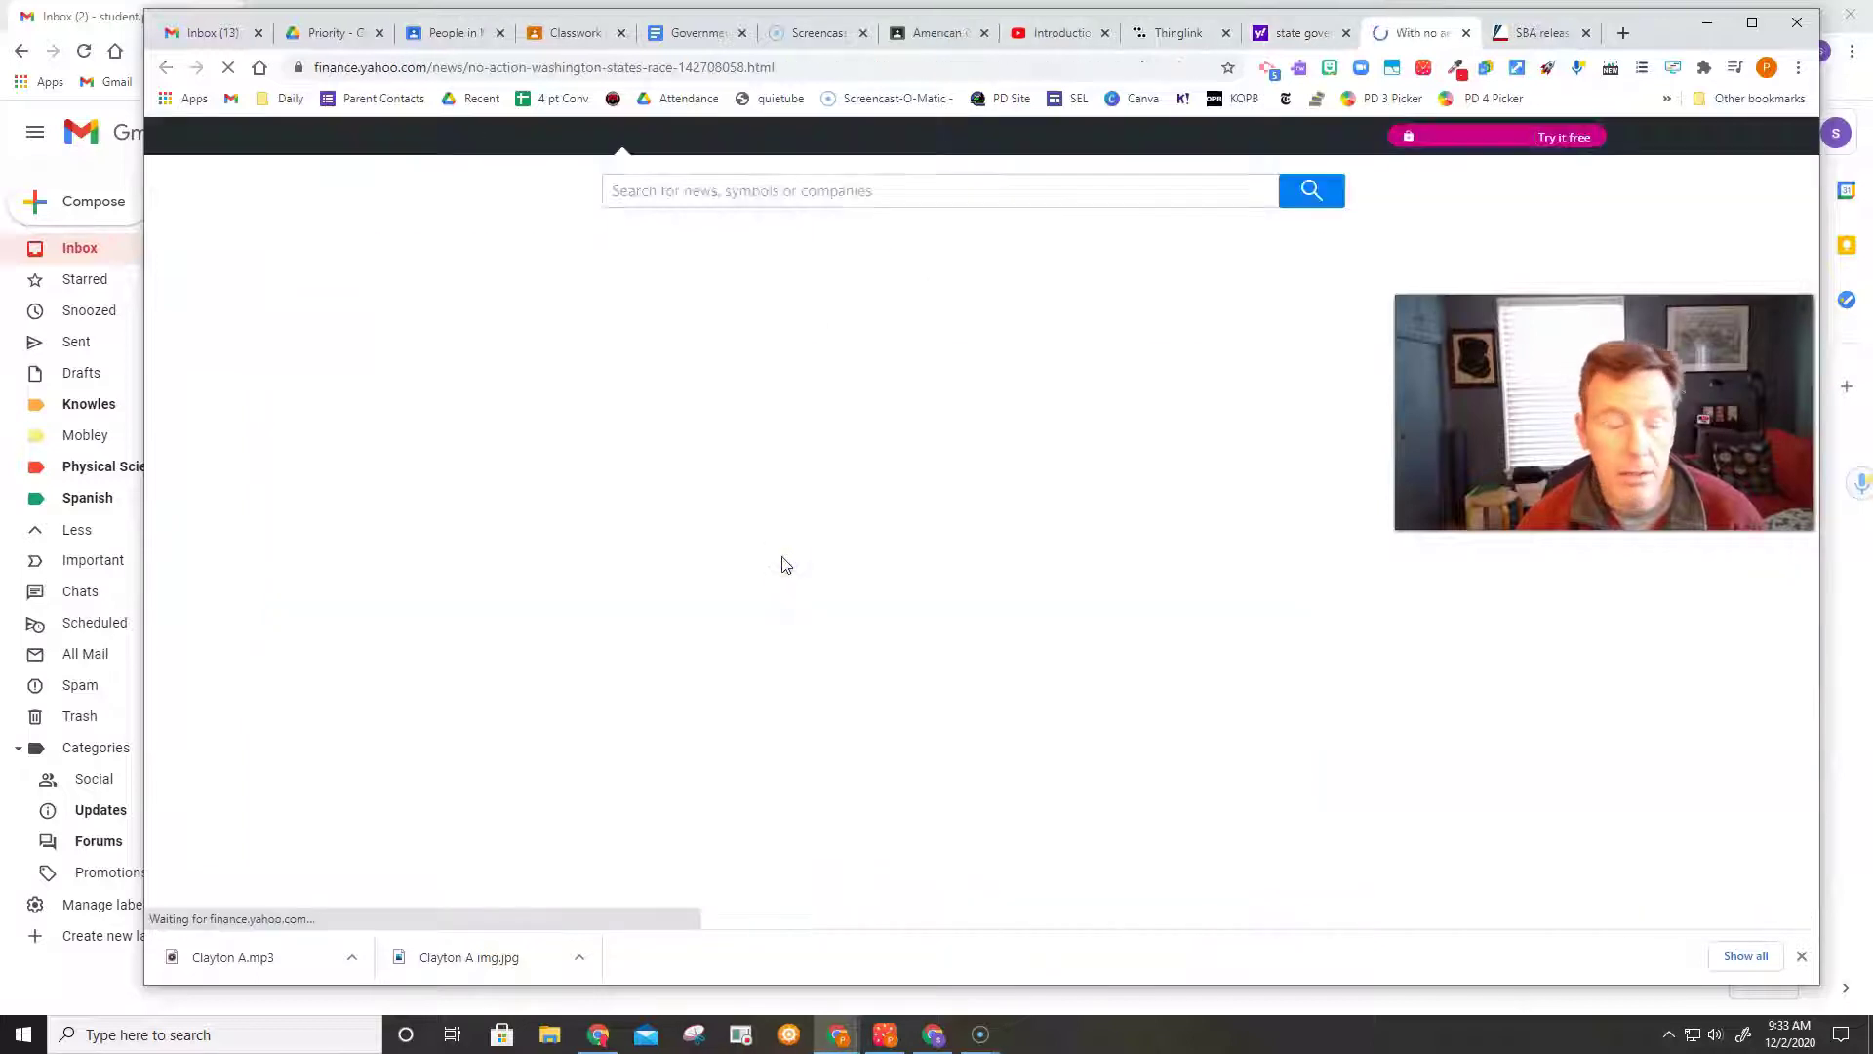
scroll(858, 543, "down", 3)
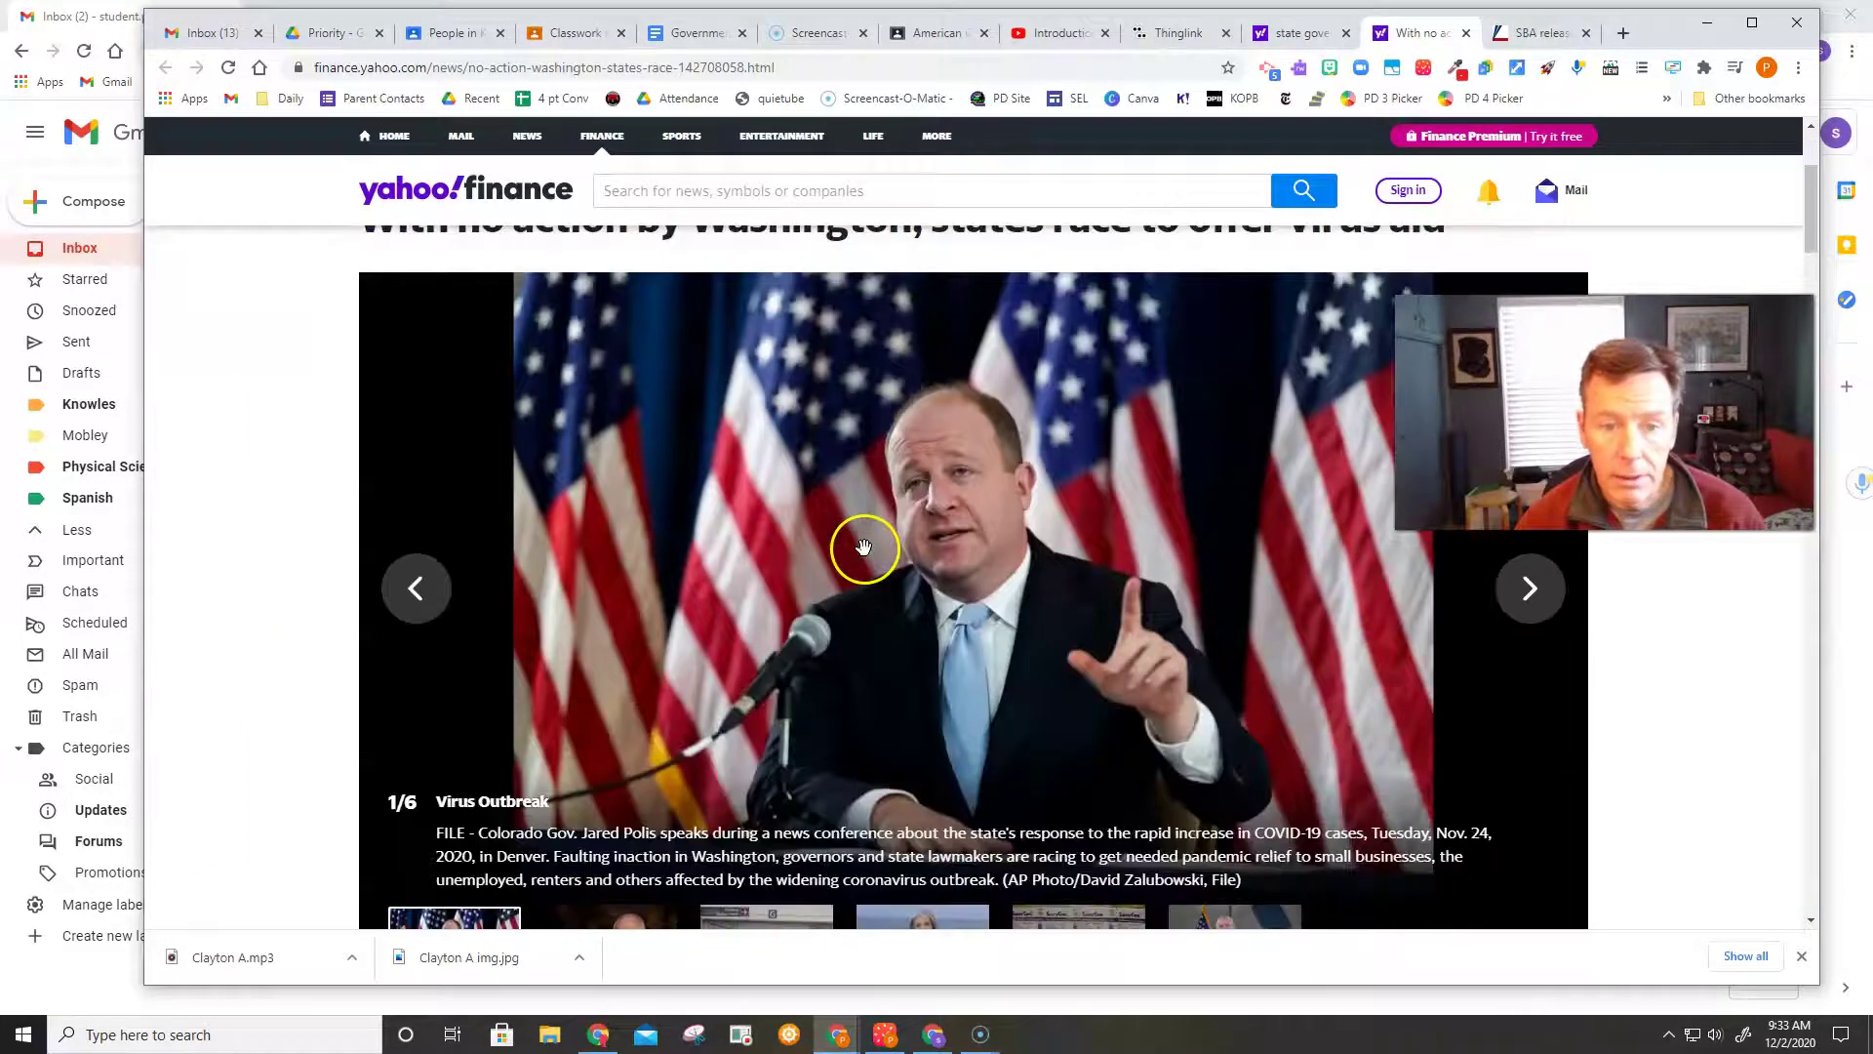
scroll(995, 561, "down", 3)
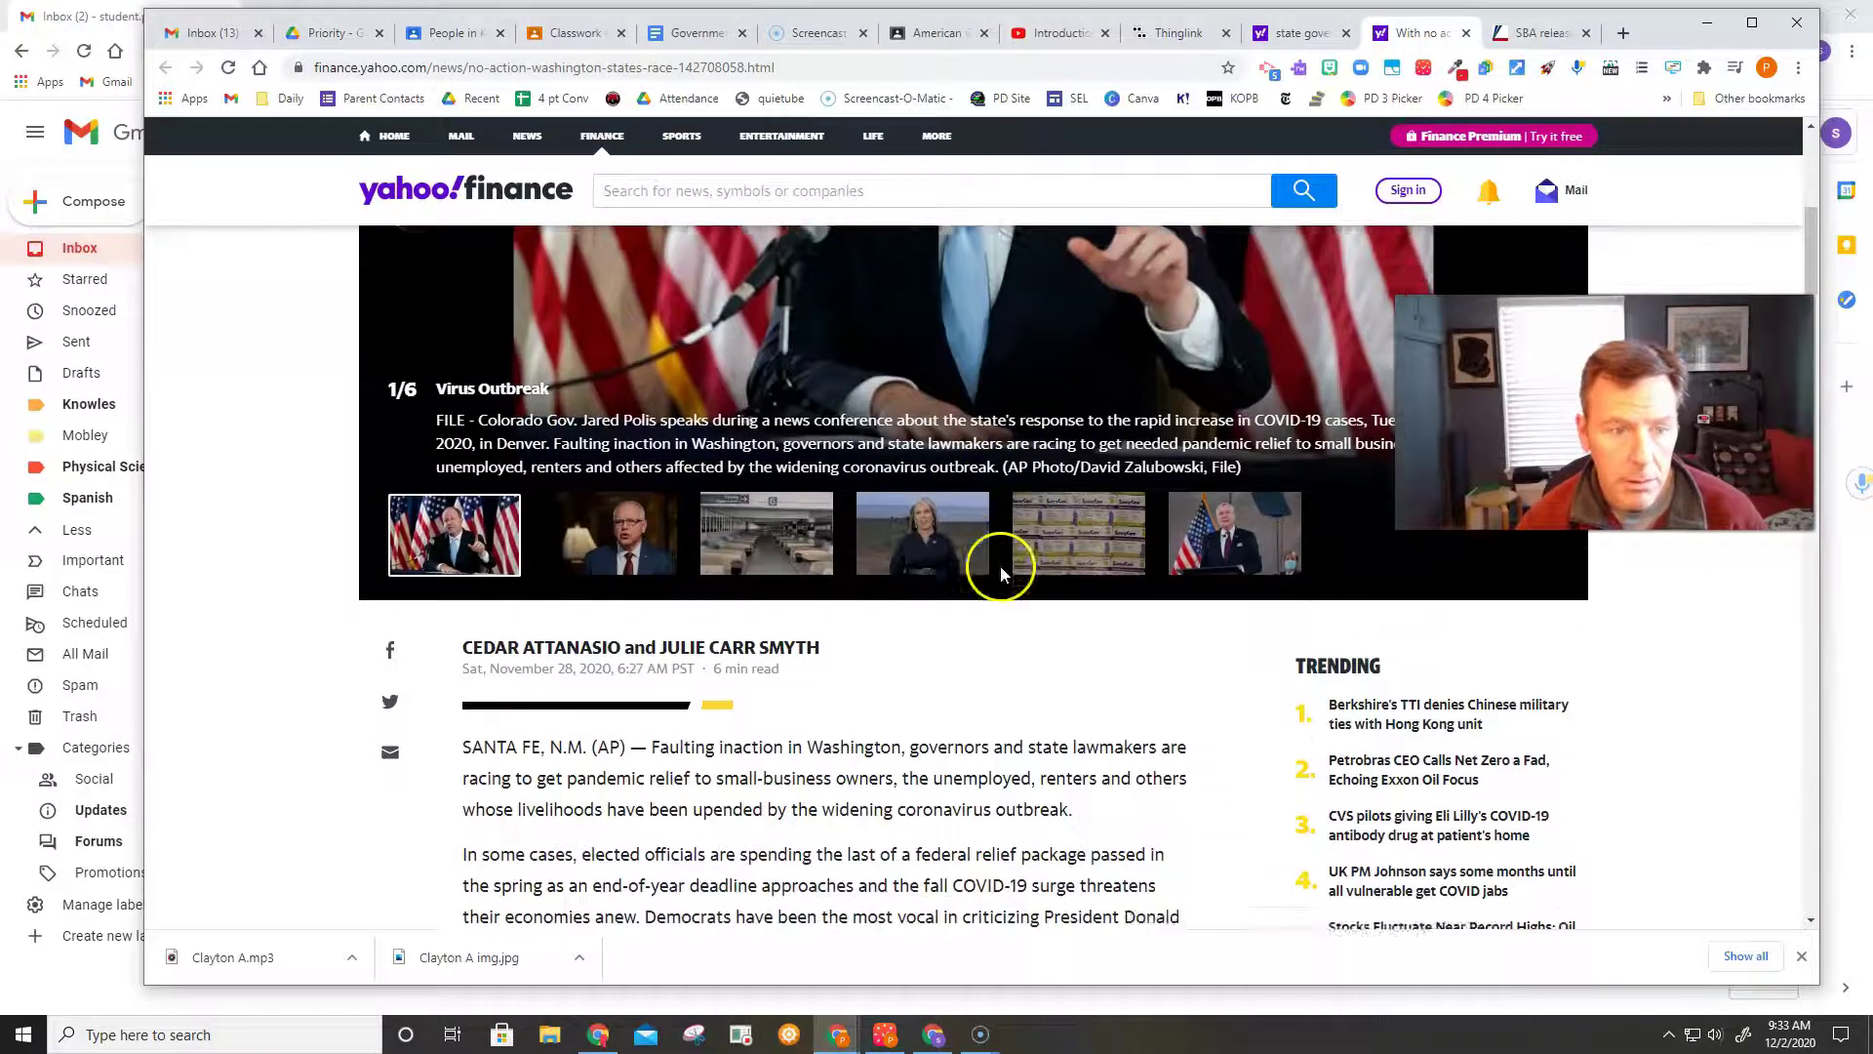
scroll(1000, 568, "down", 2)
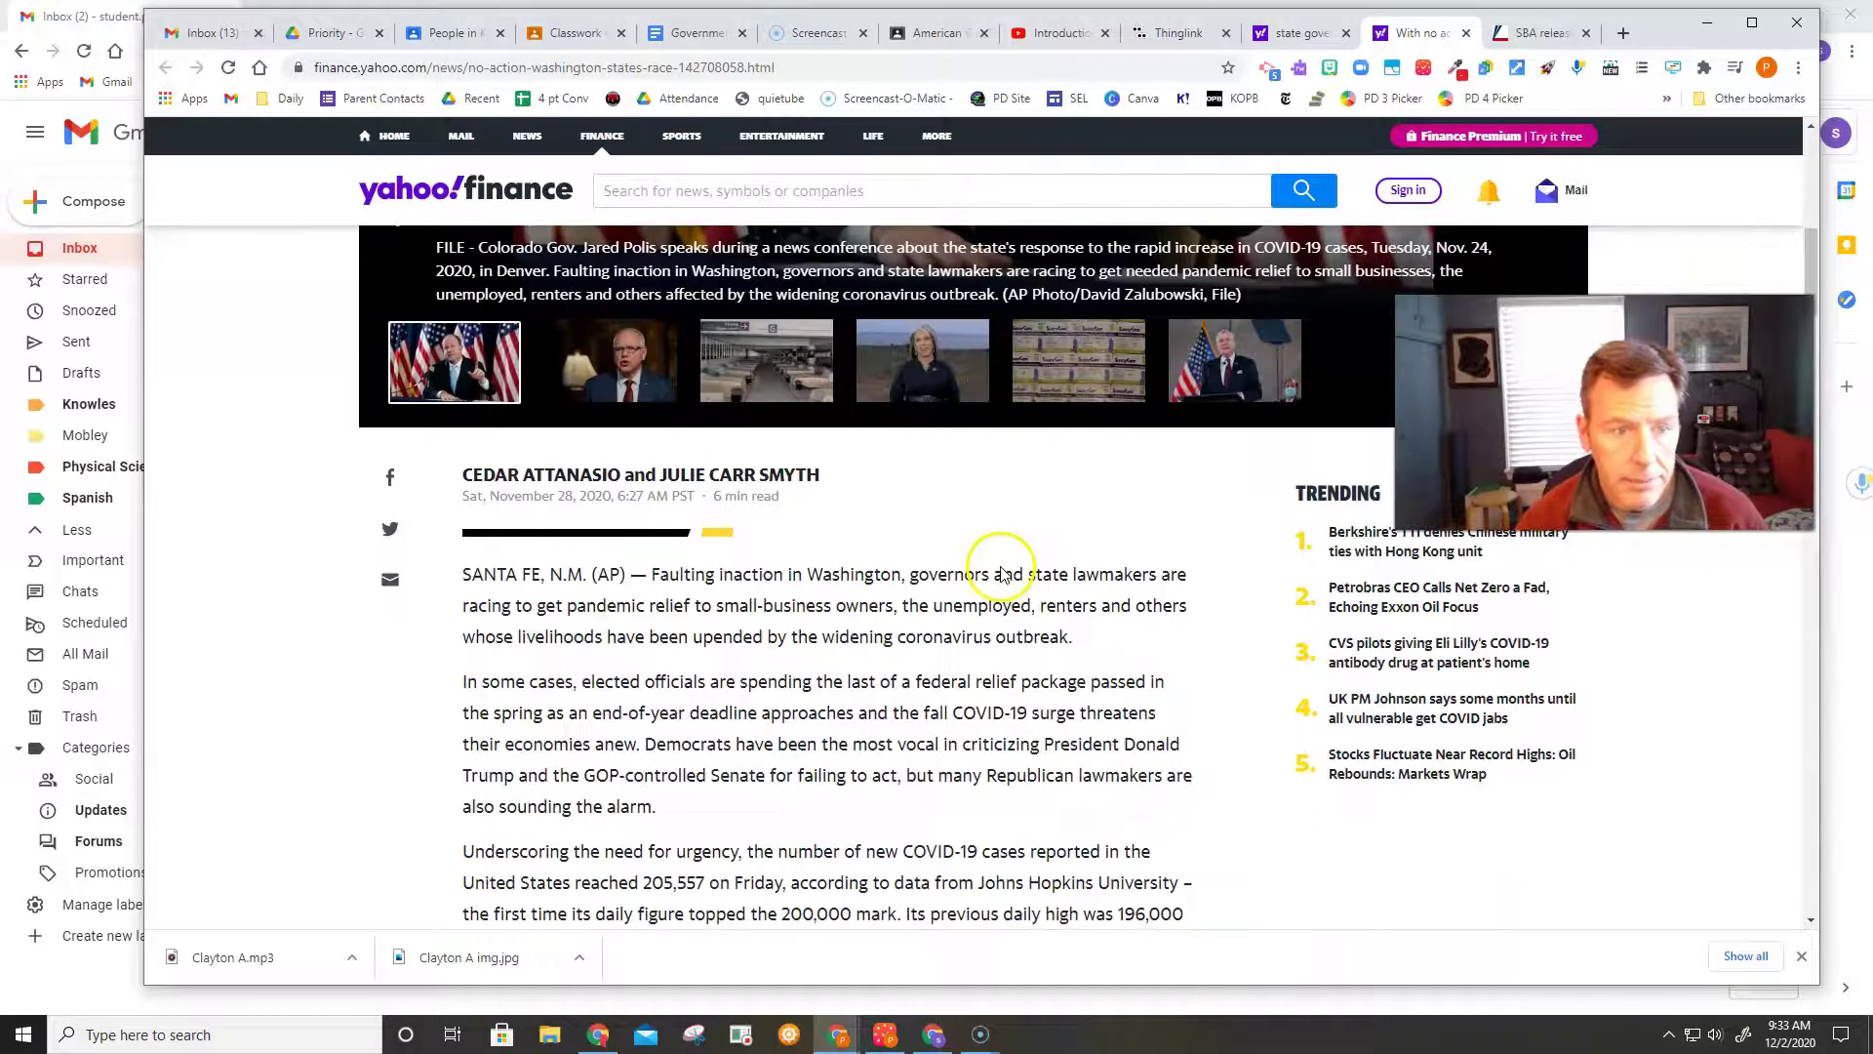
left_click(642, 378)
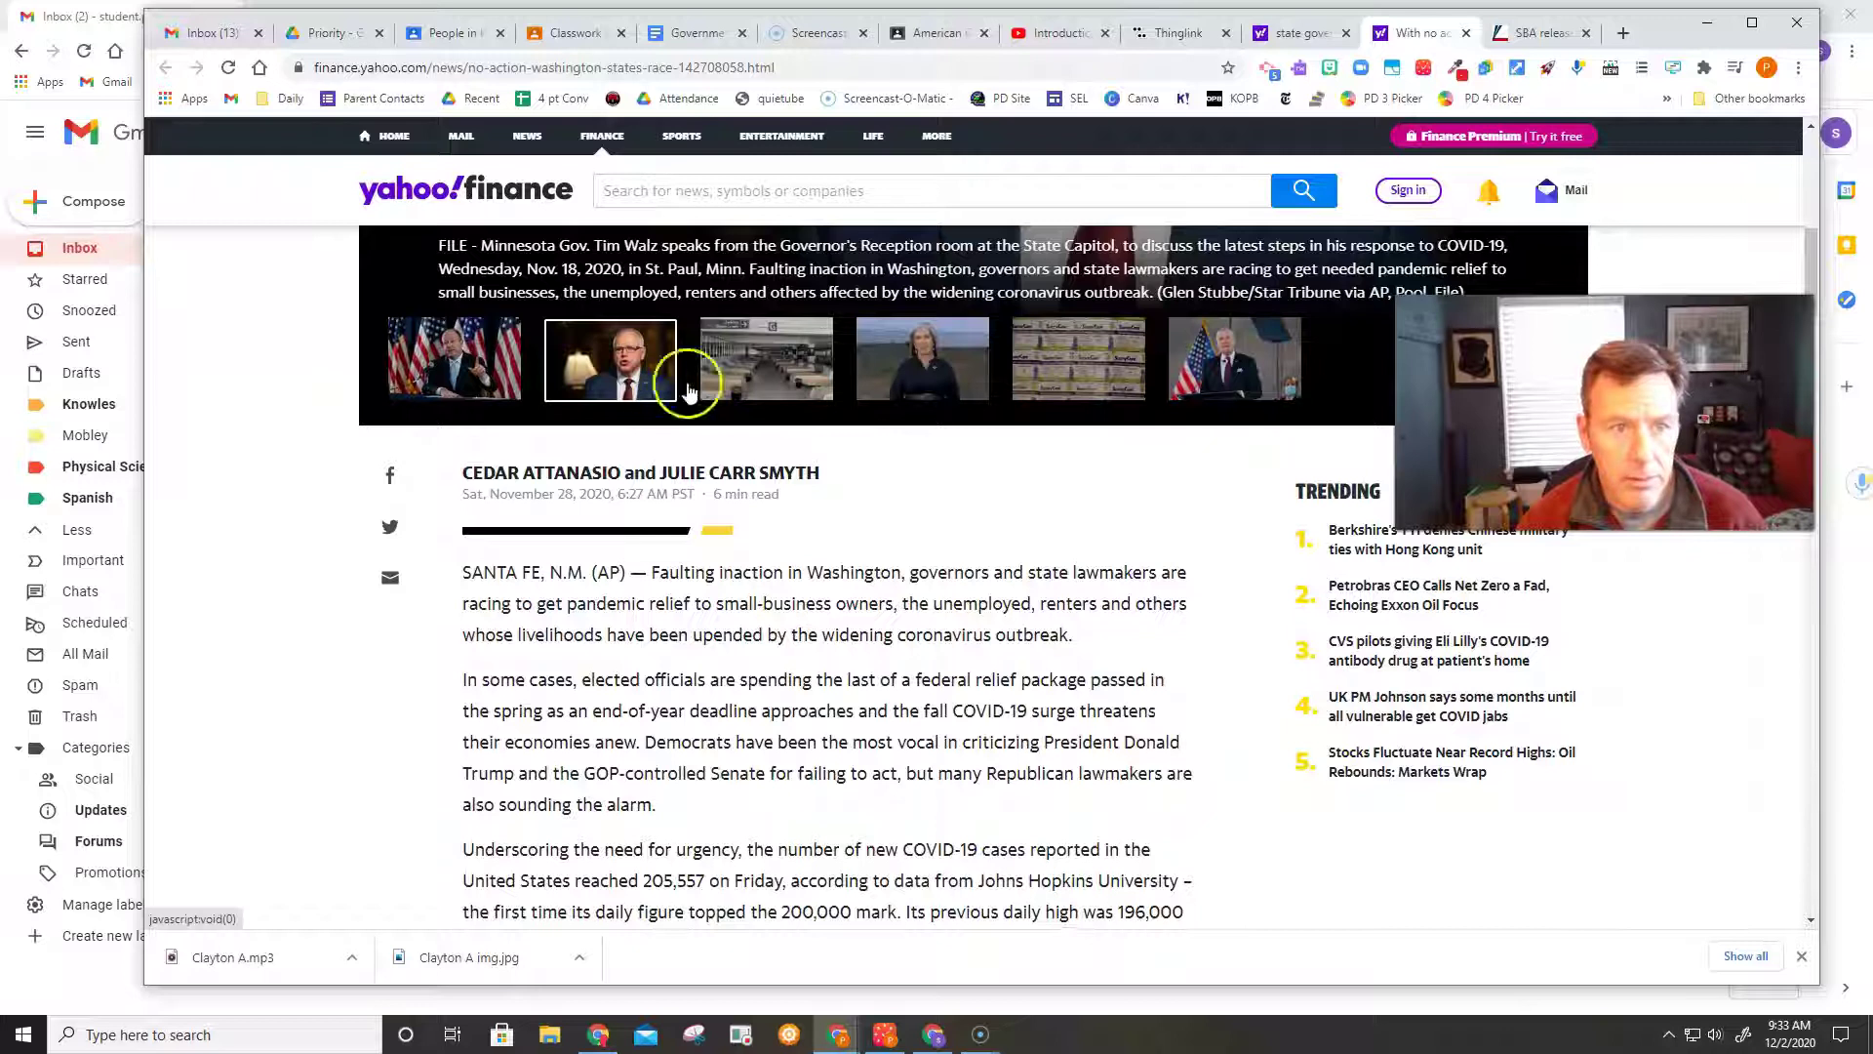
left_click(734, 388)
left_click(846, 383)
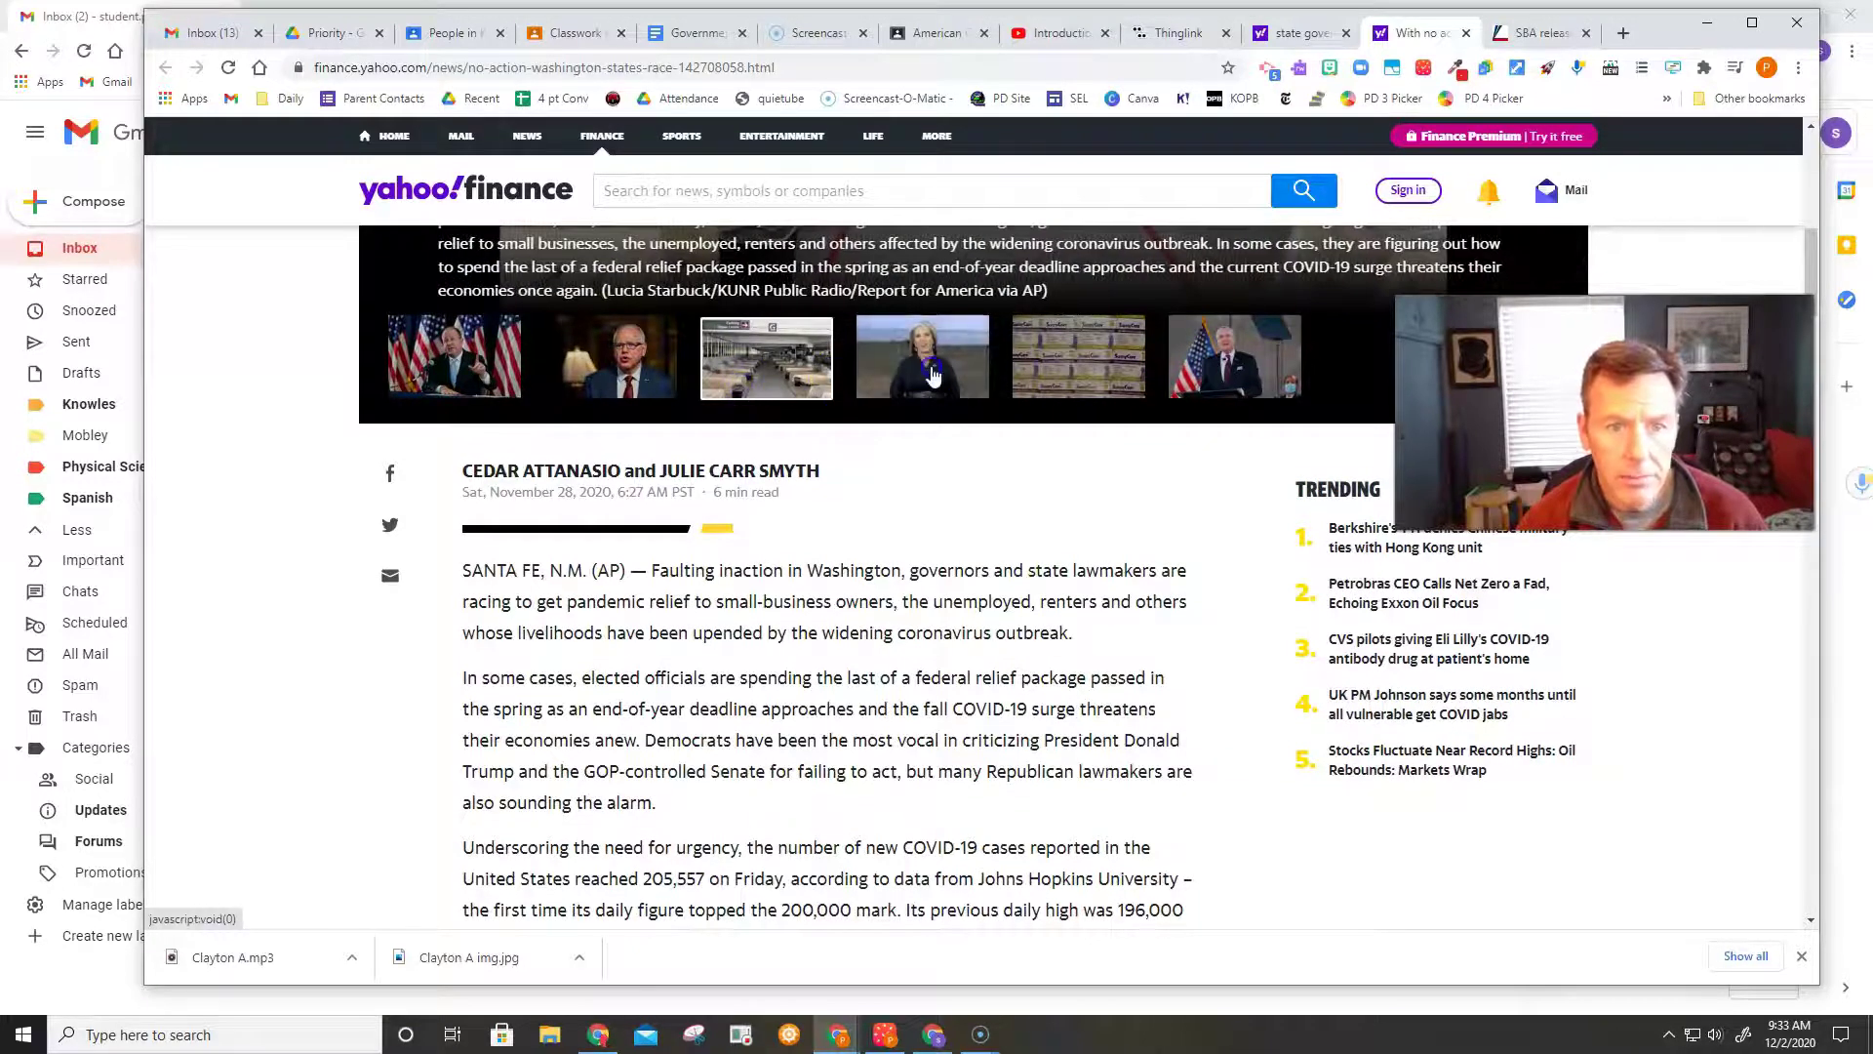
left_click(917, 421)
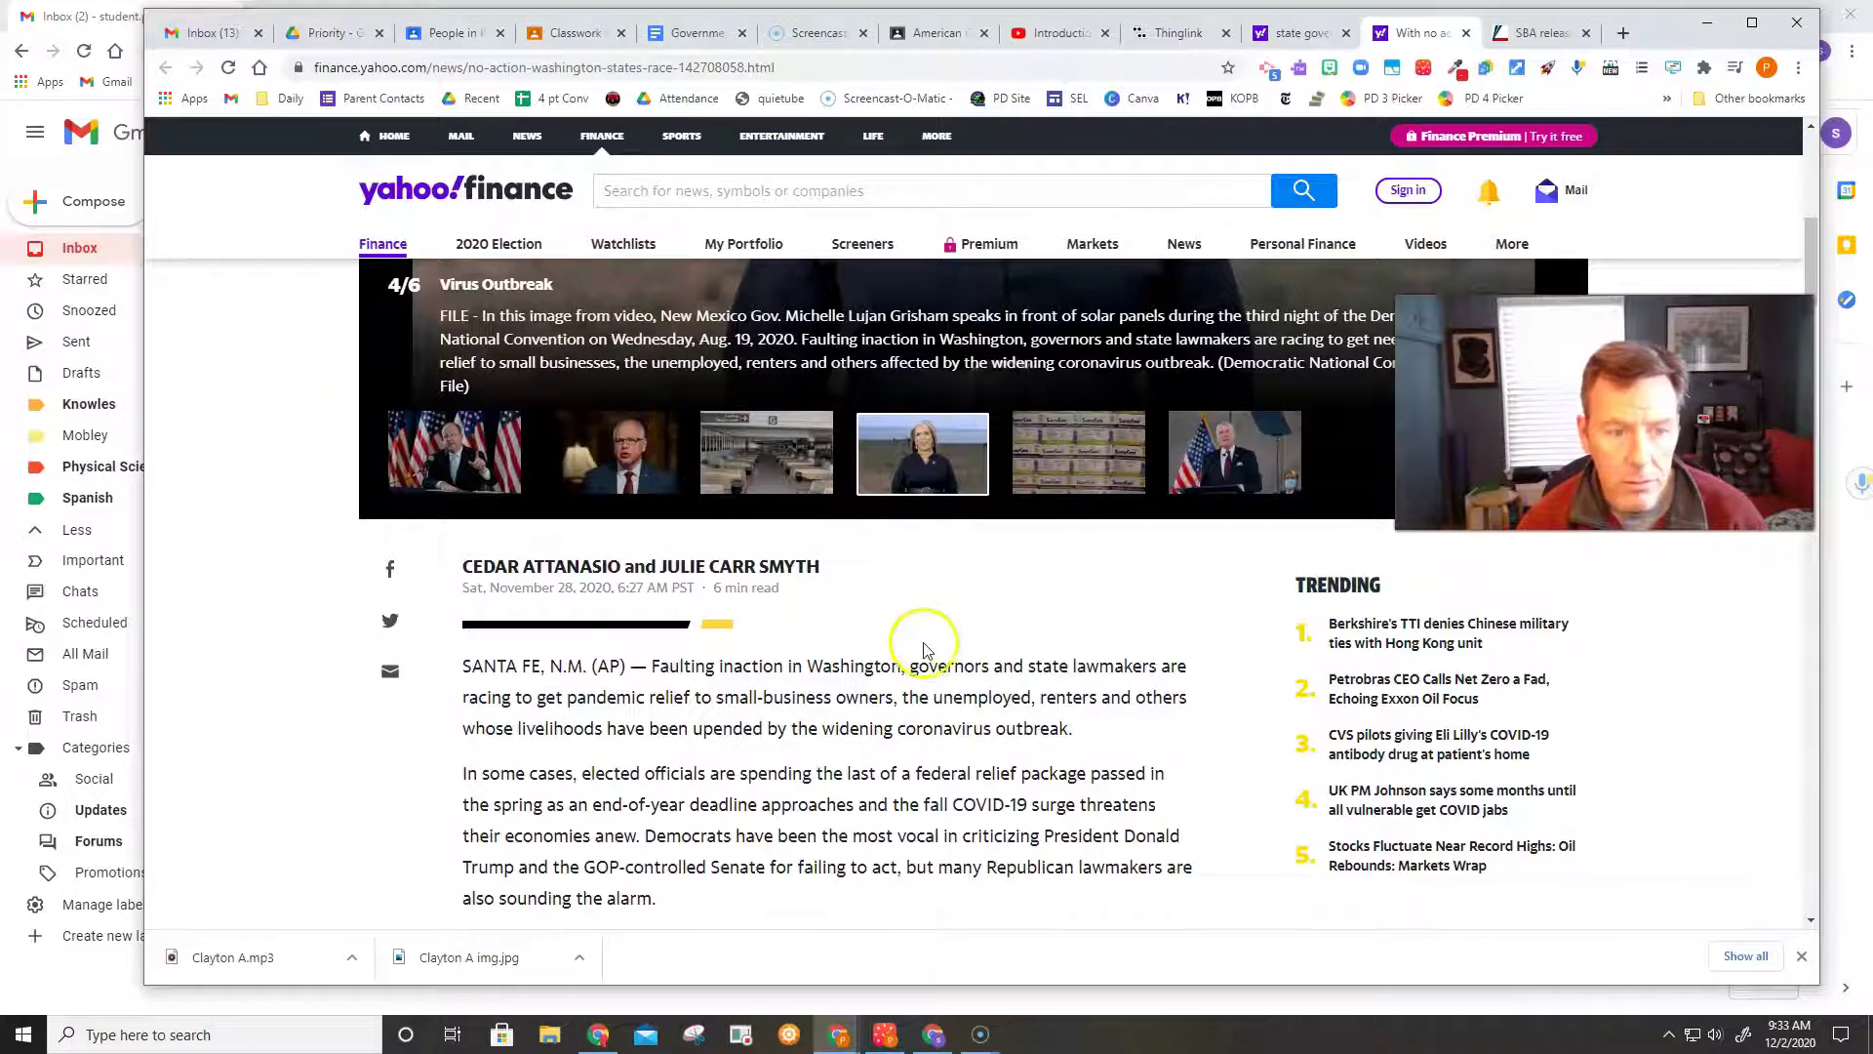
scroll(927, 634, "down", 3)
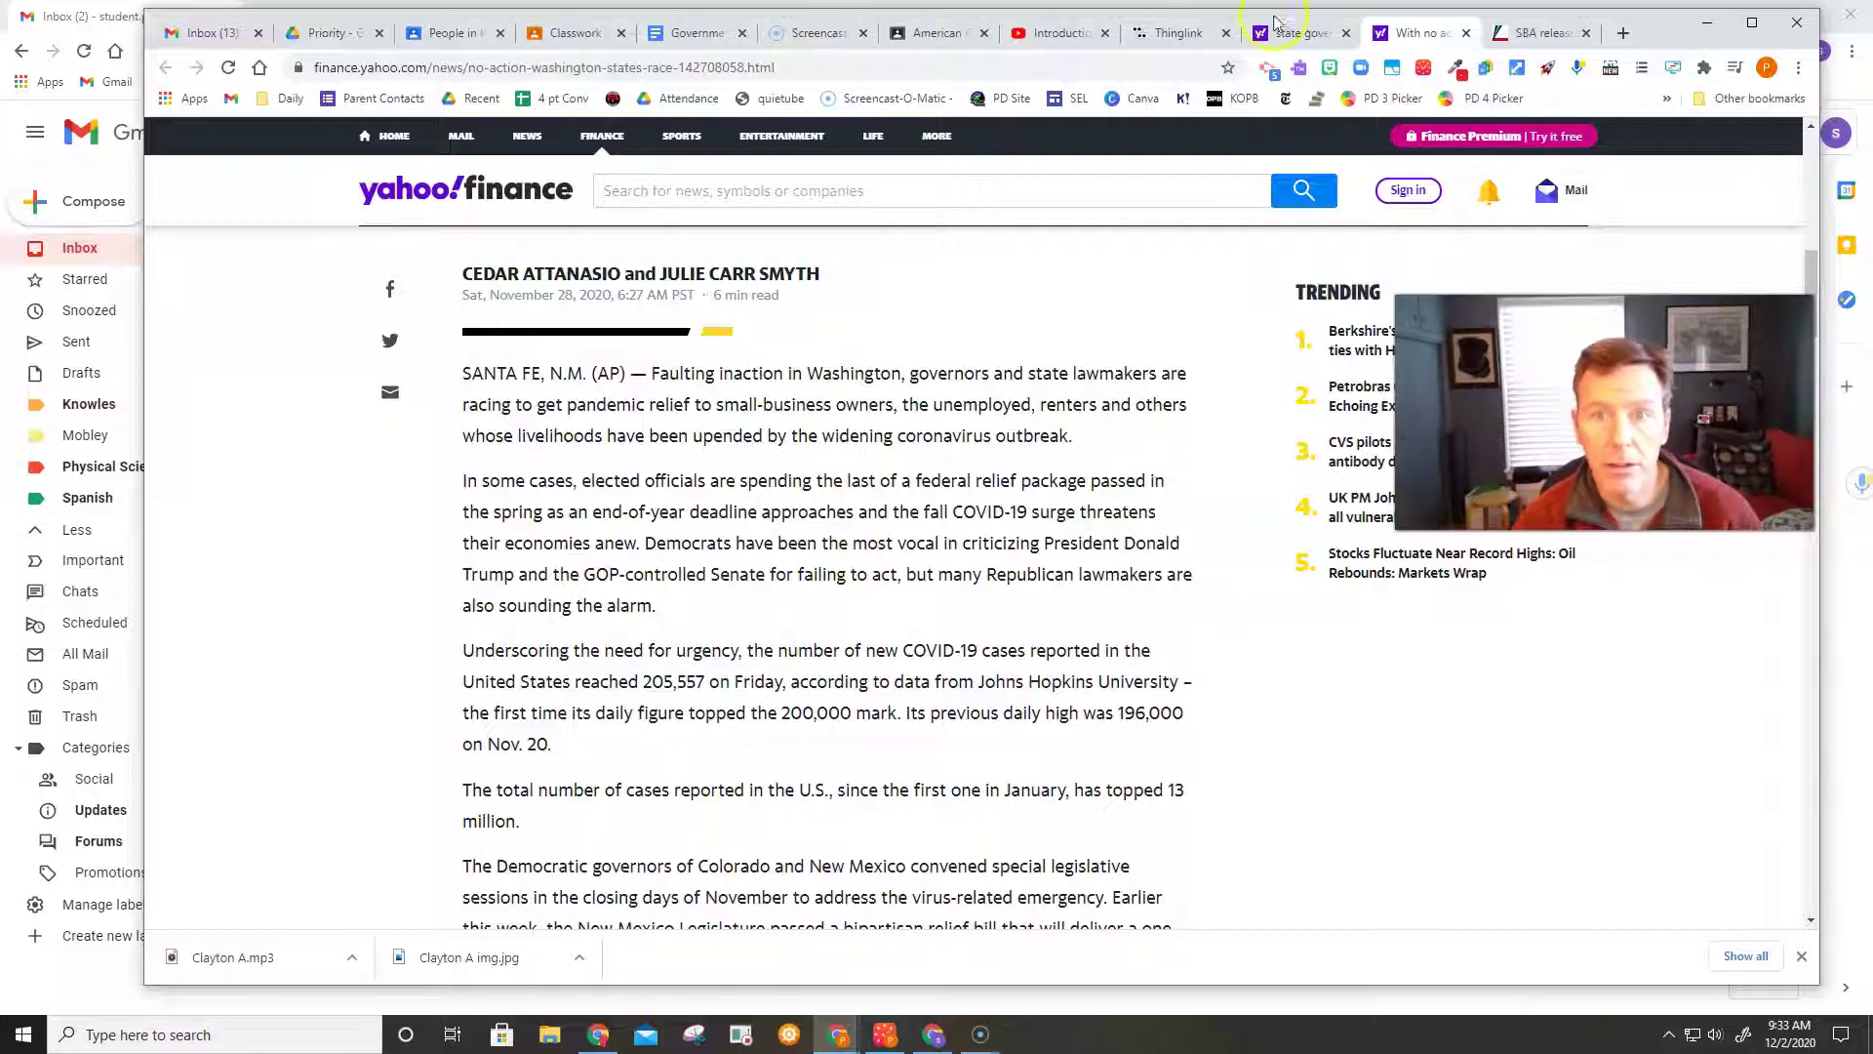
In the Federal drawbacks cell, type that some people might not want their names out there as money recipients
left_click(673, 37)
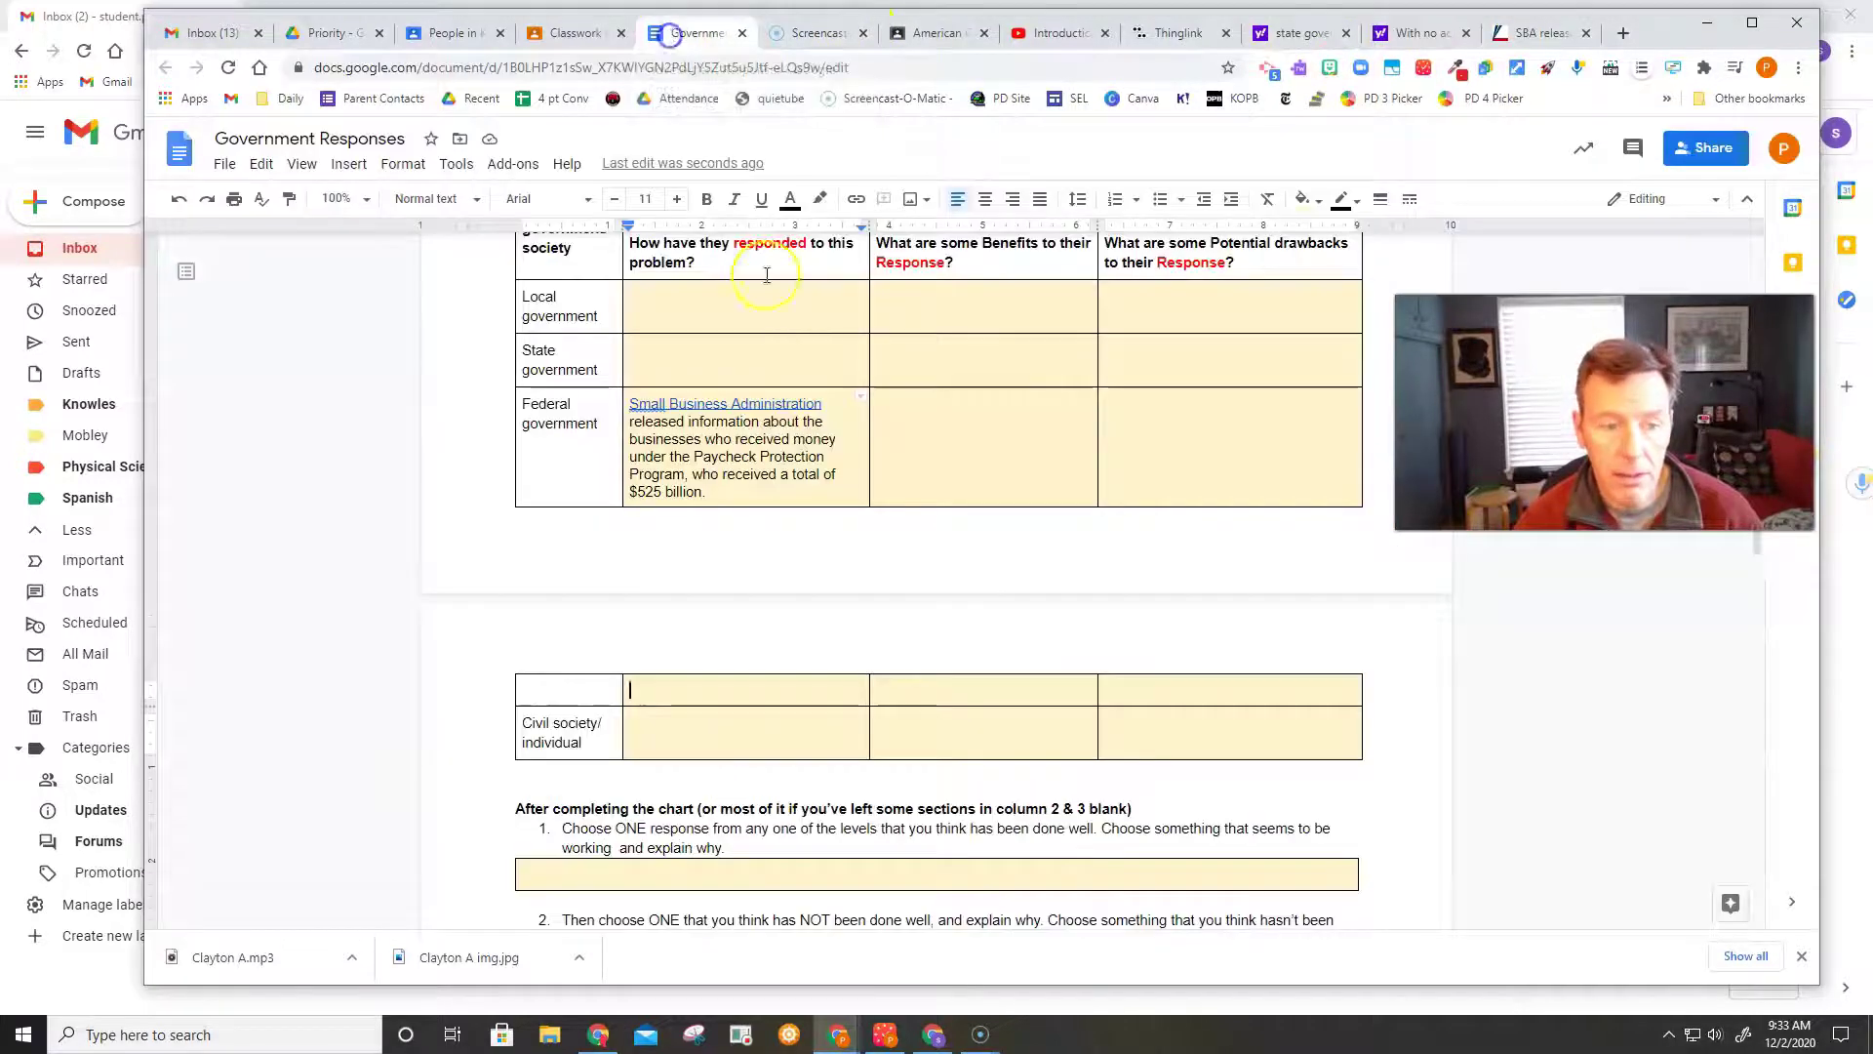
left_click(714, 351)
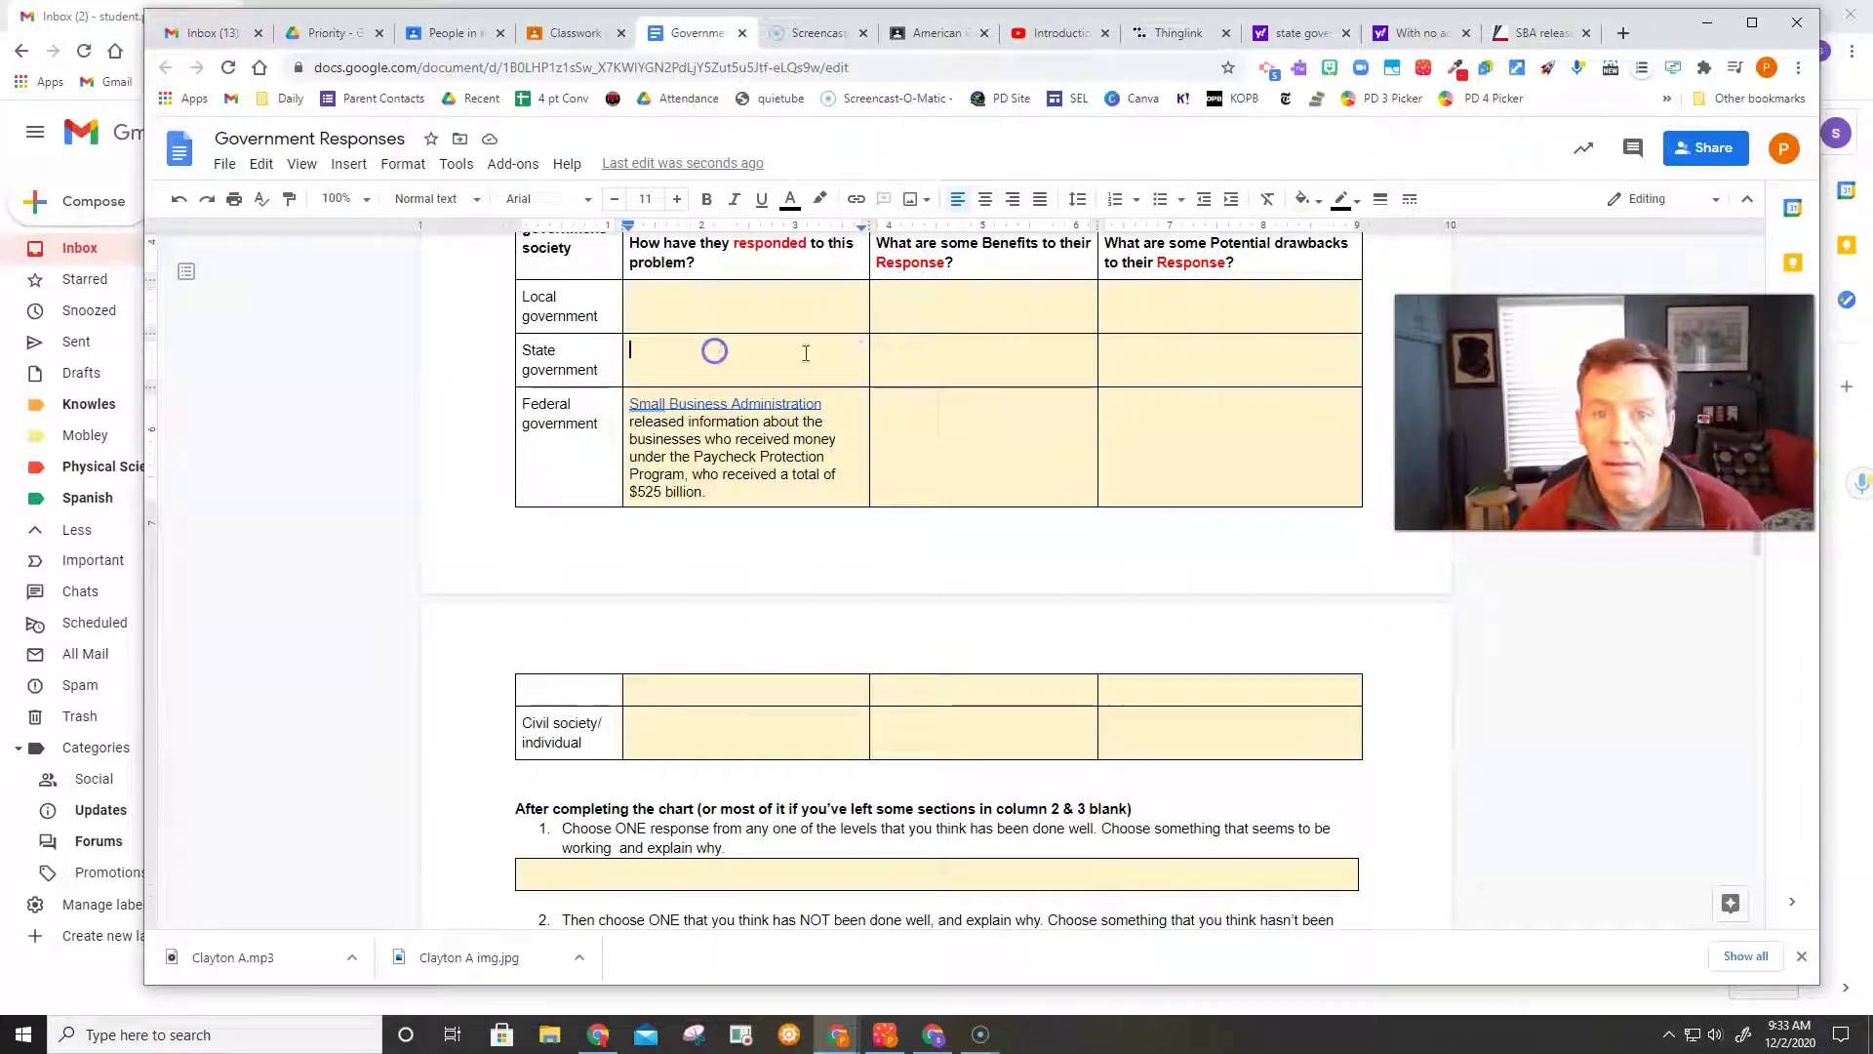
left_click(984, 438)
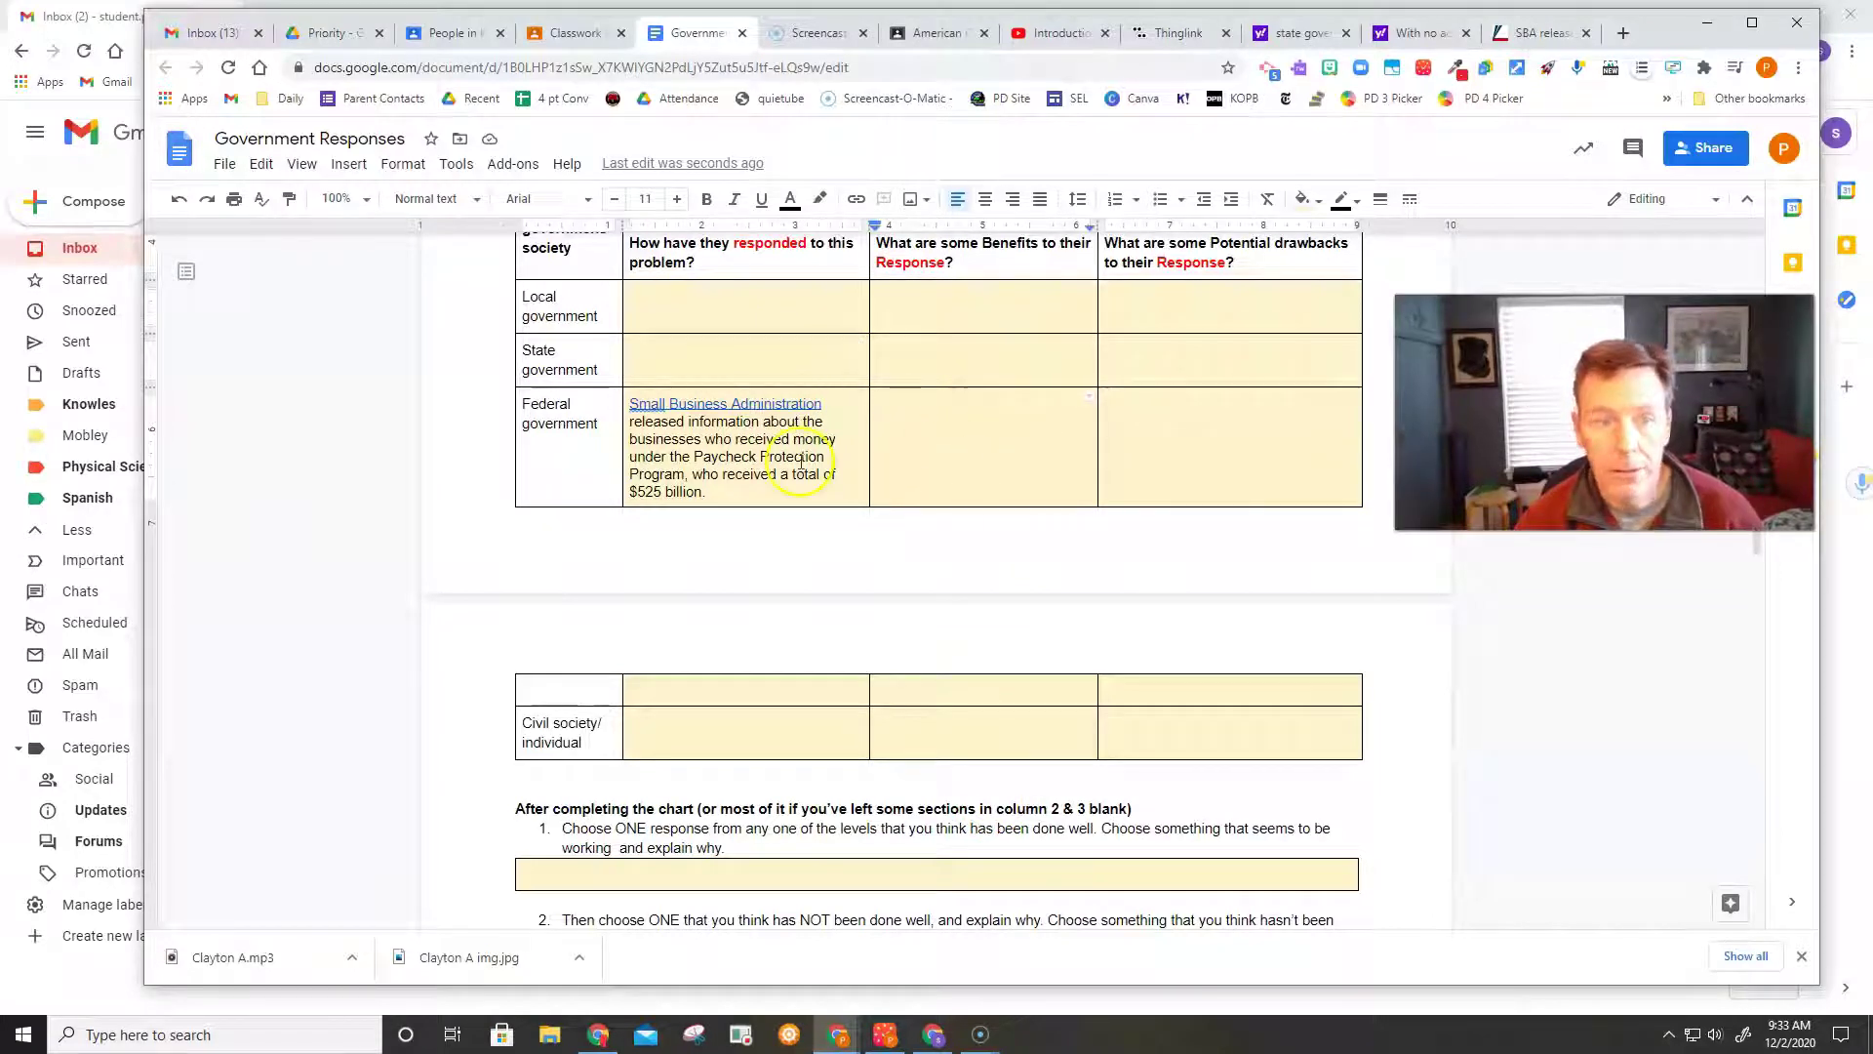
left_click(946, 432)
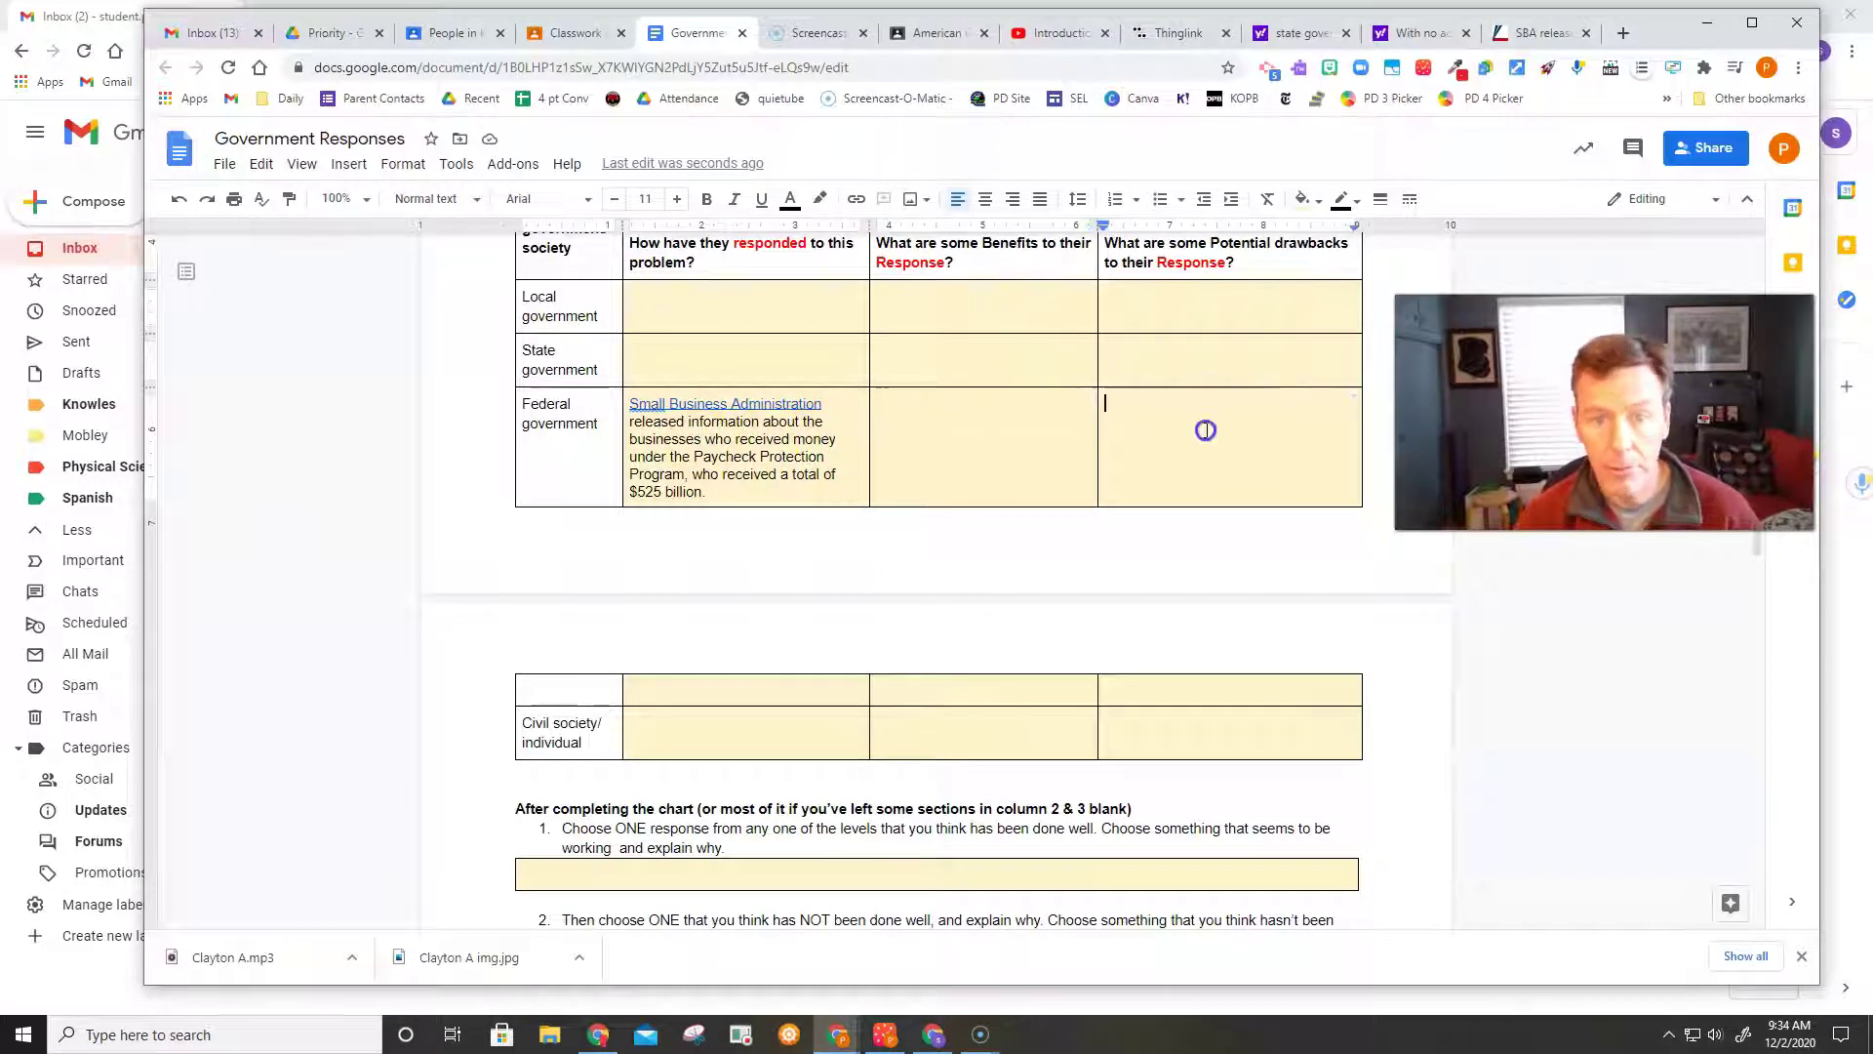
type("Some")
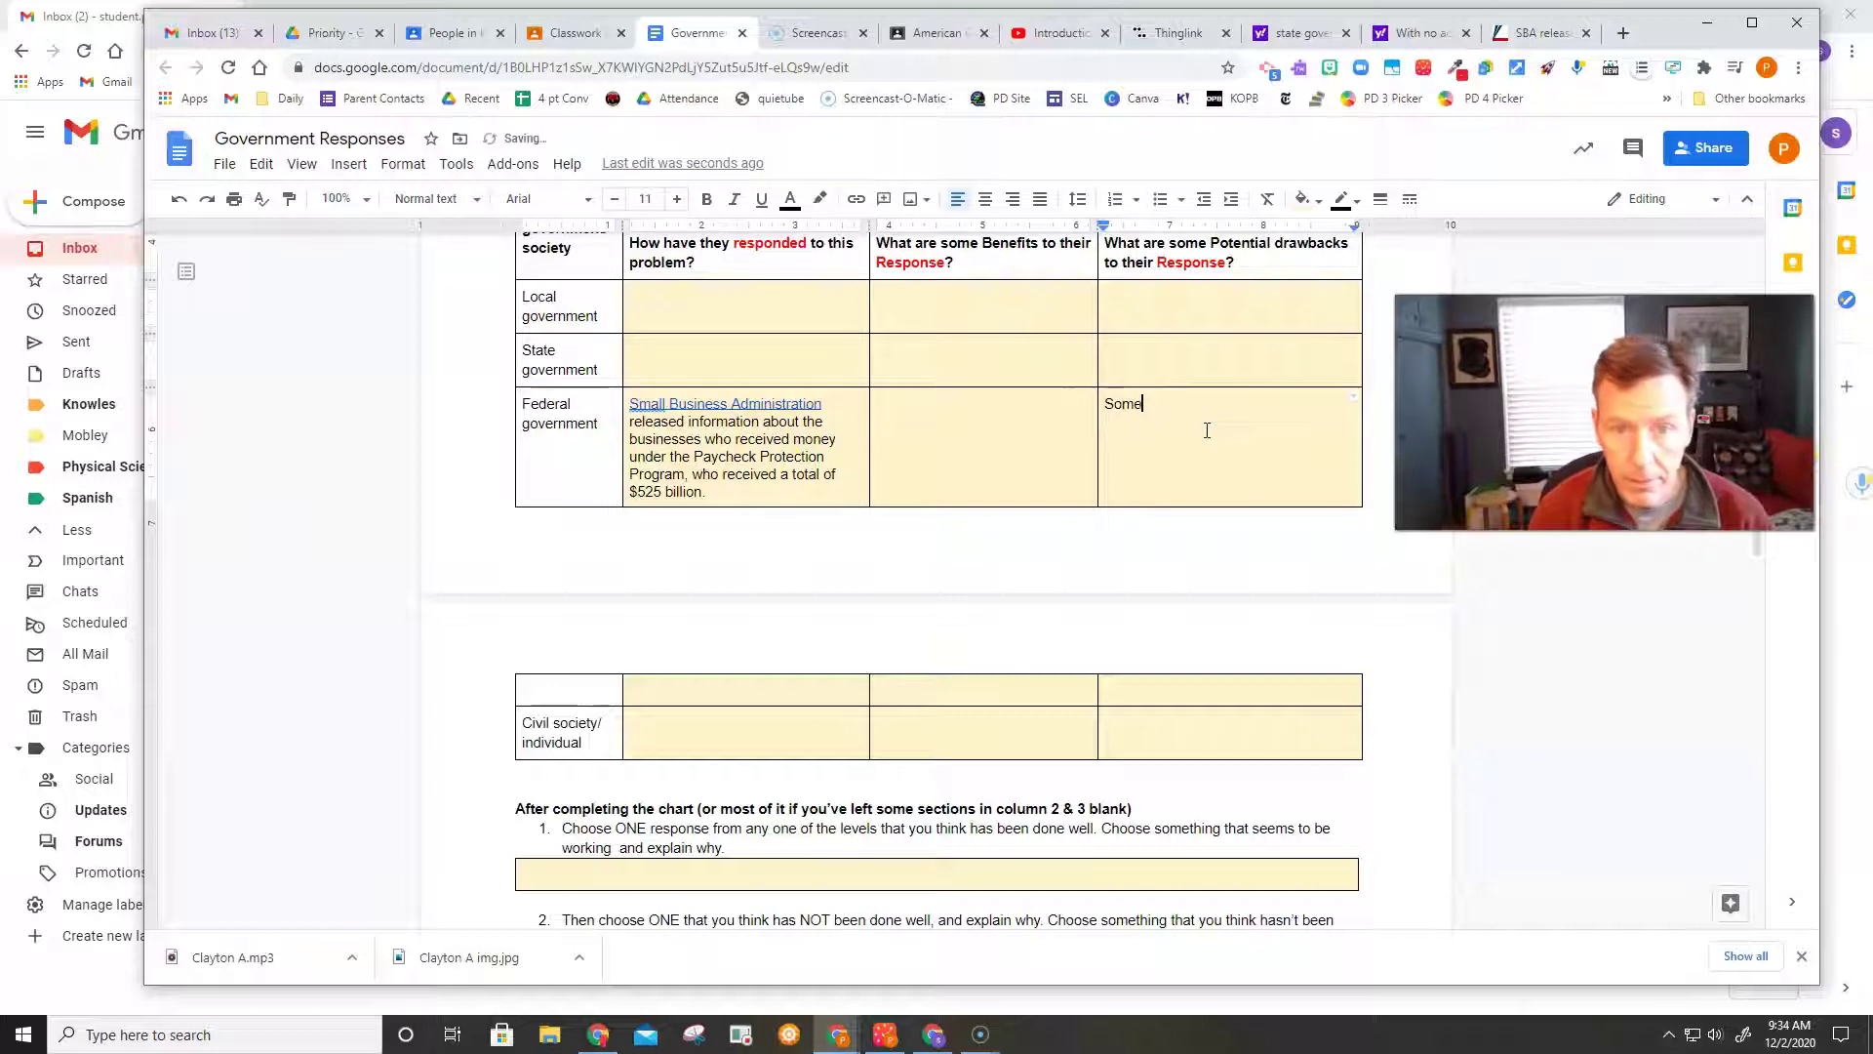
type(" people might not ")
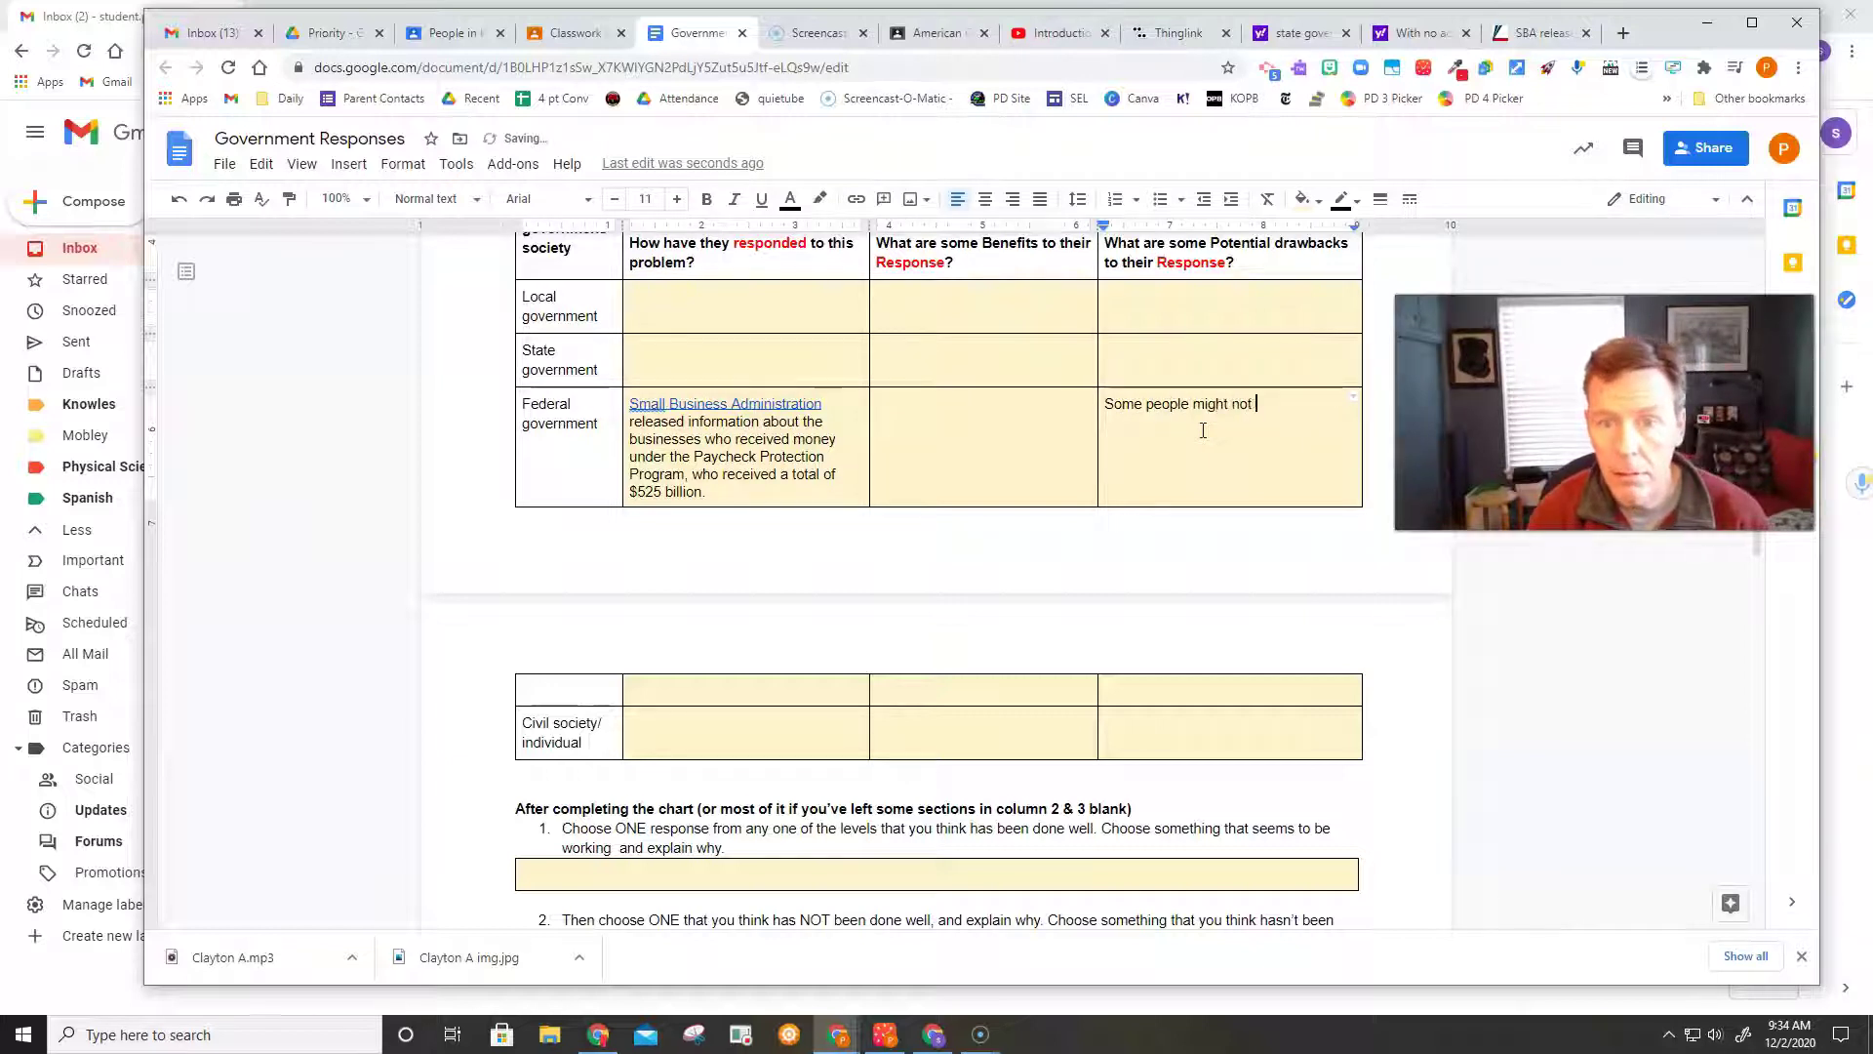
type("want their nam")
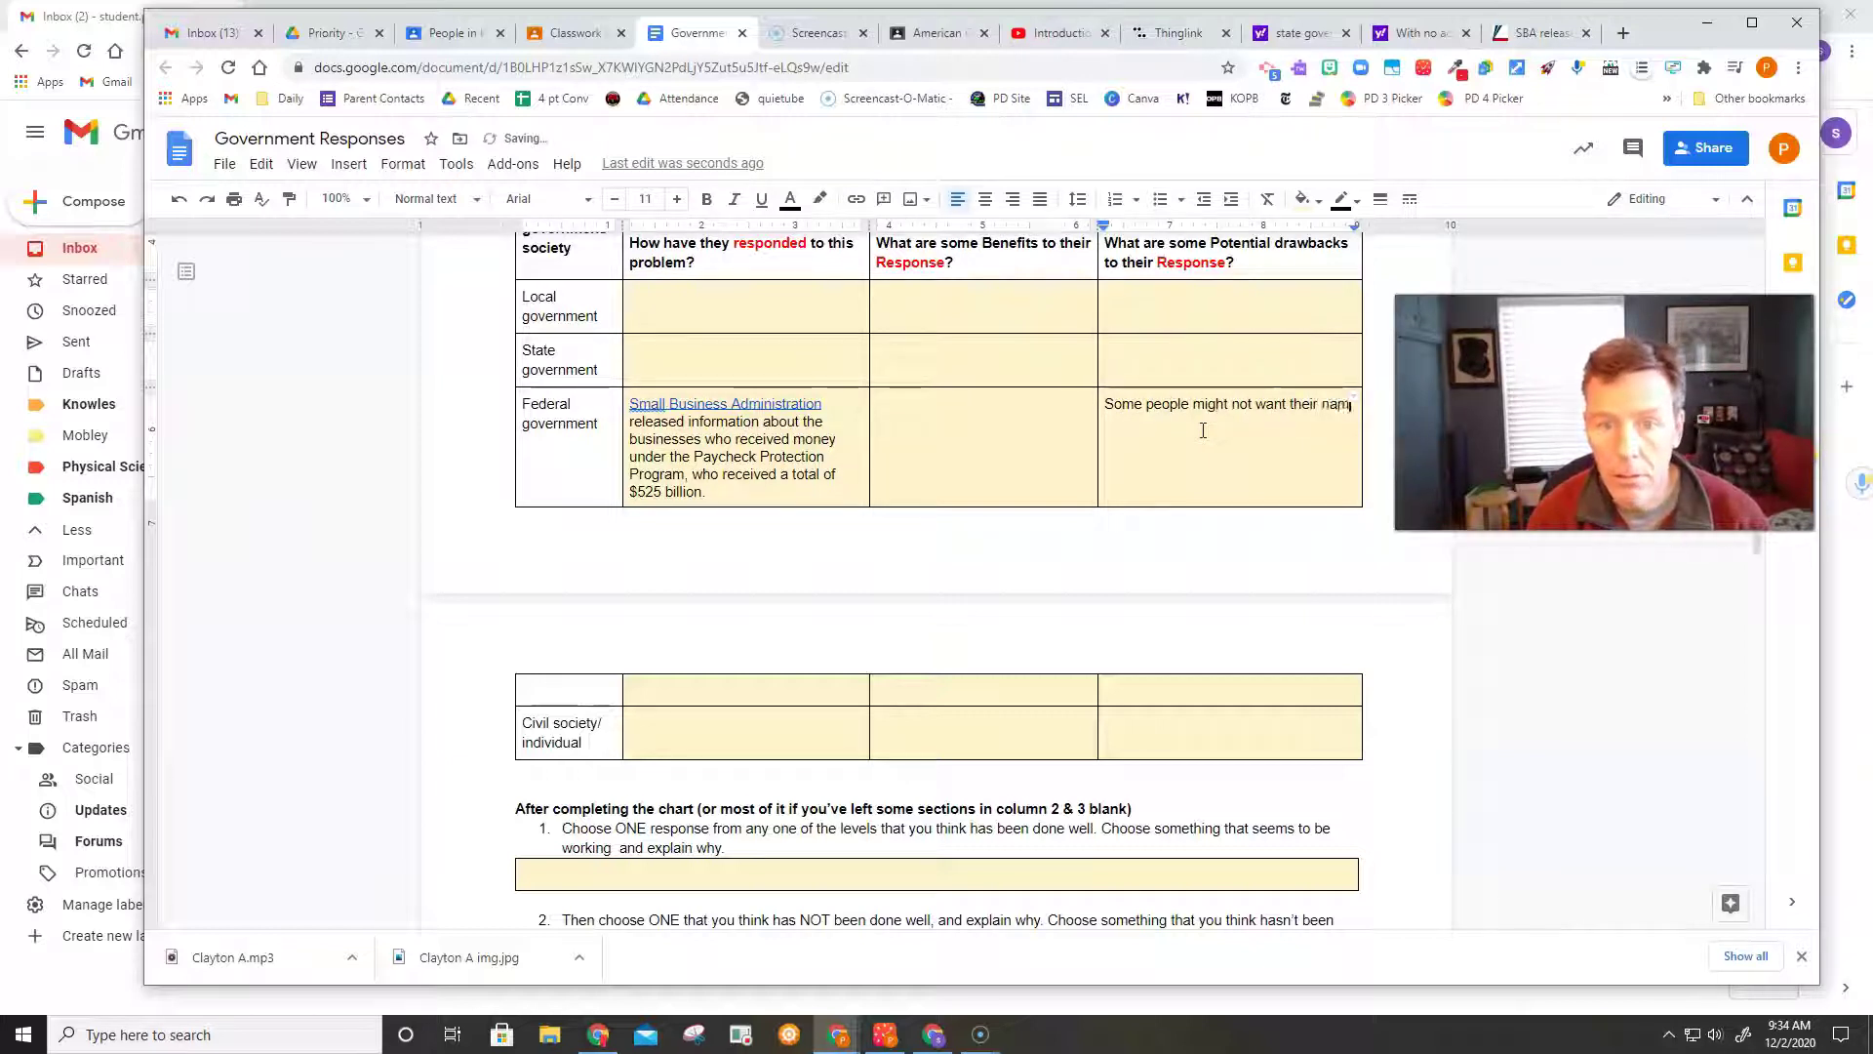
type("es b")
type("o be out there a")
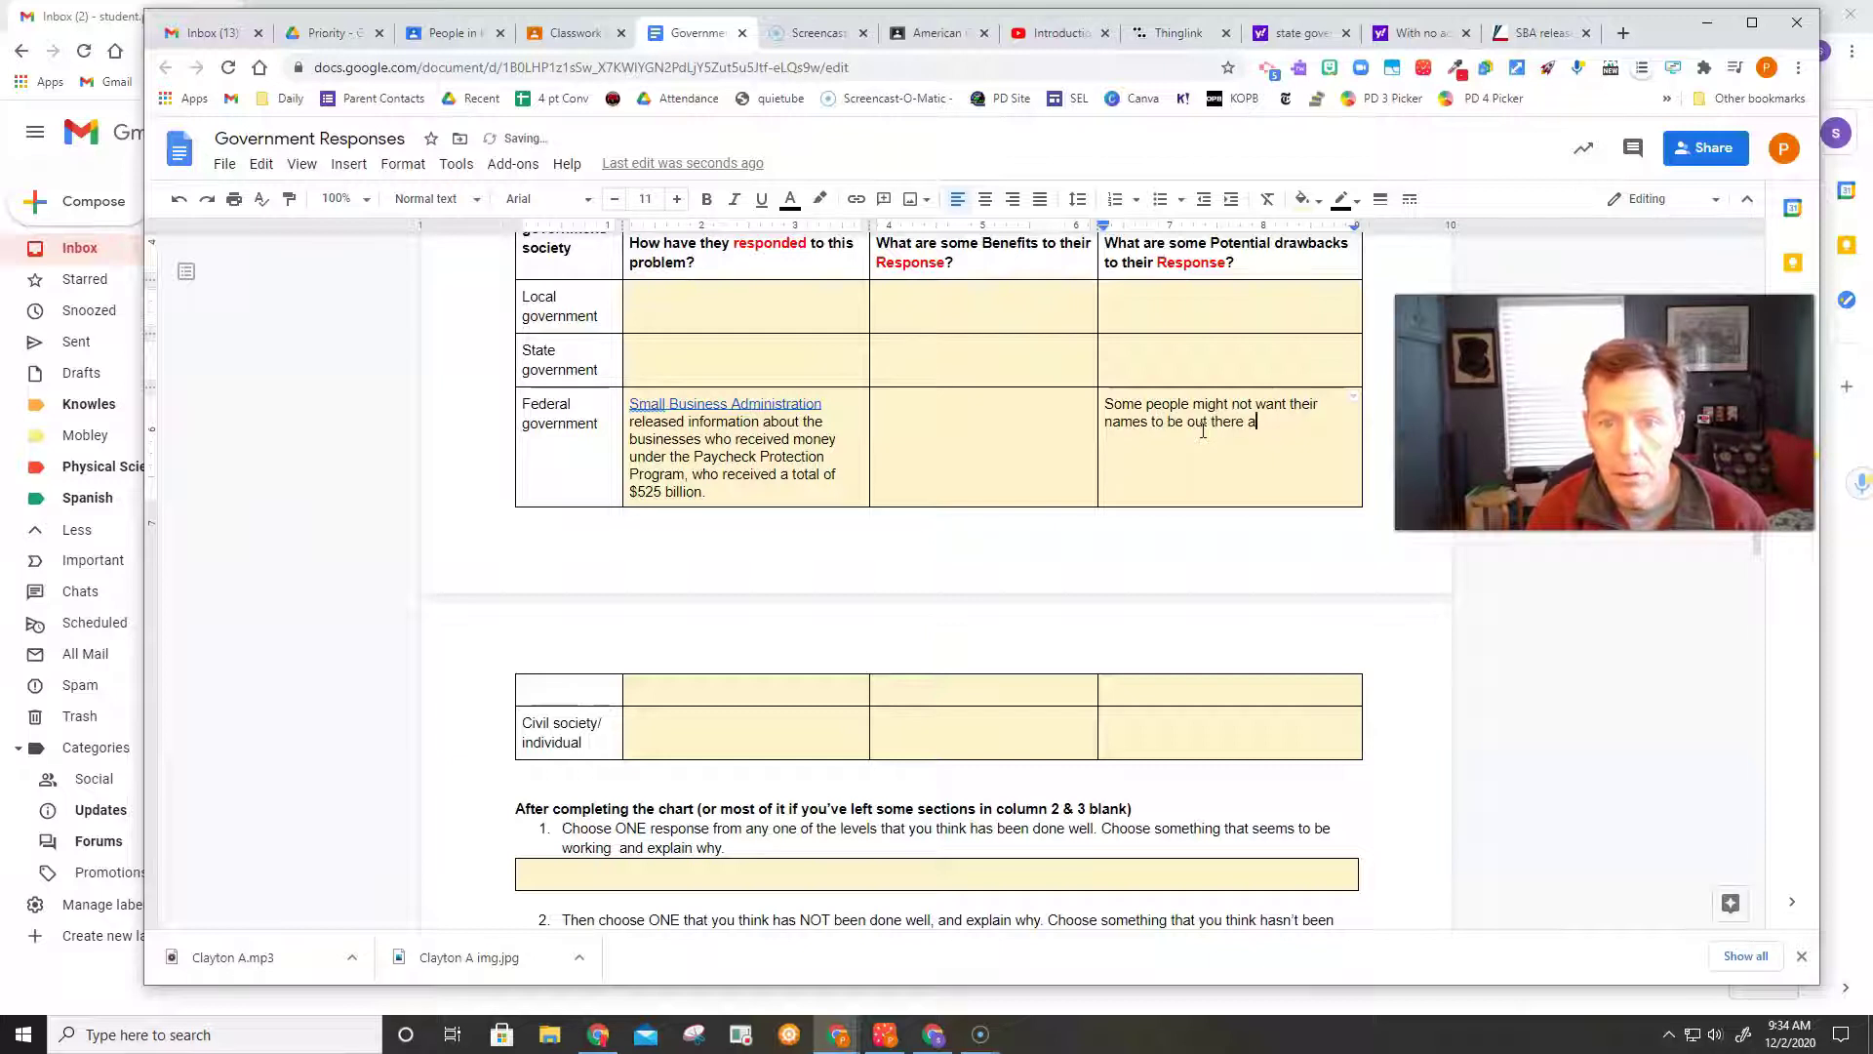
type("s having recevie")
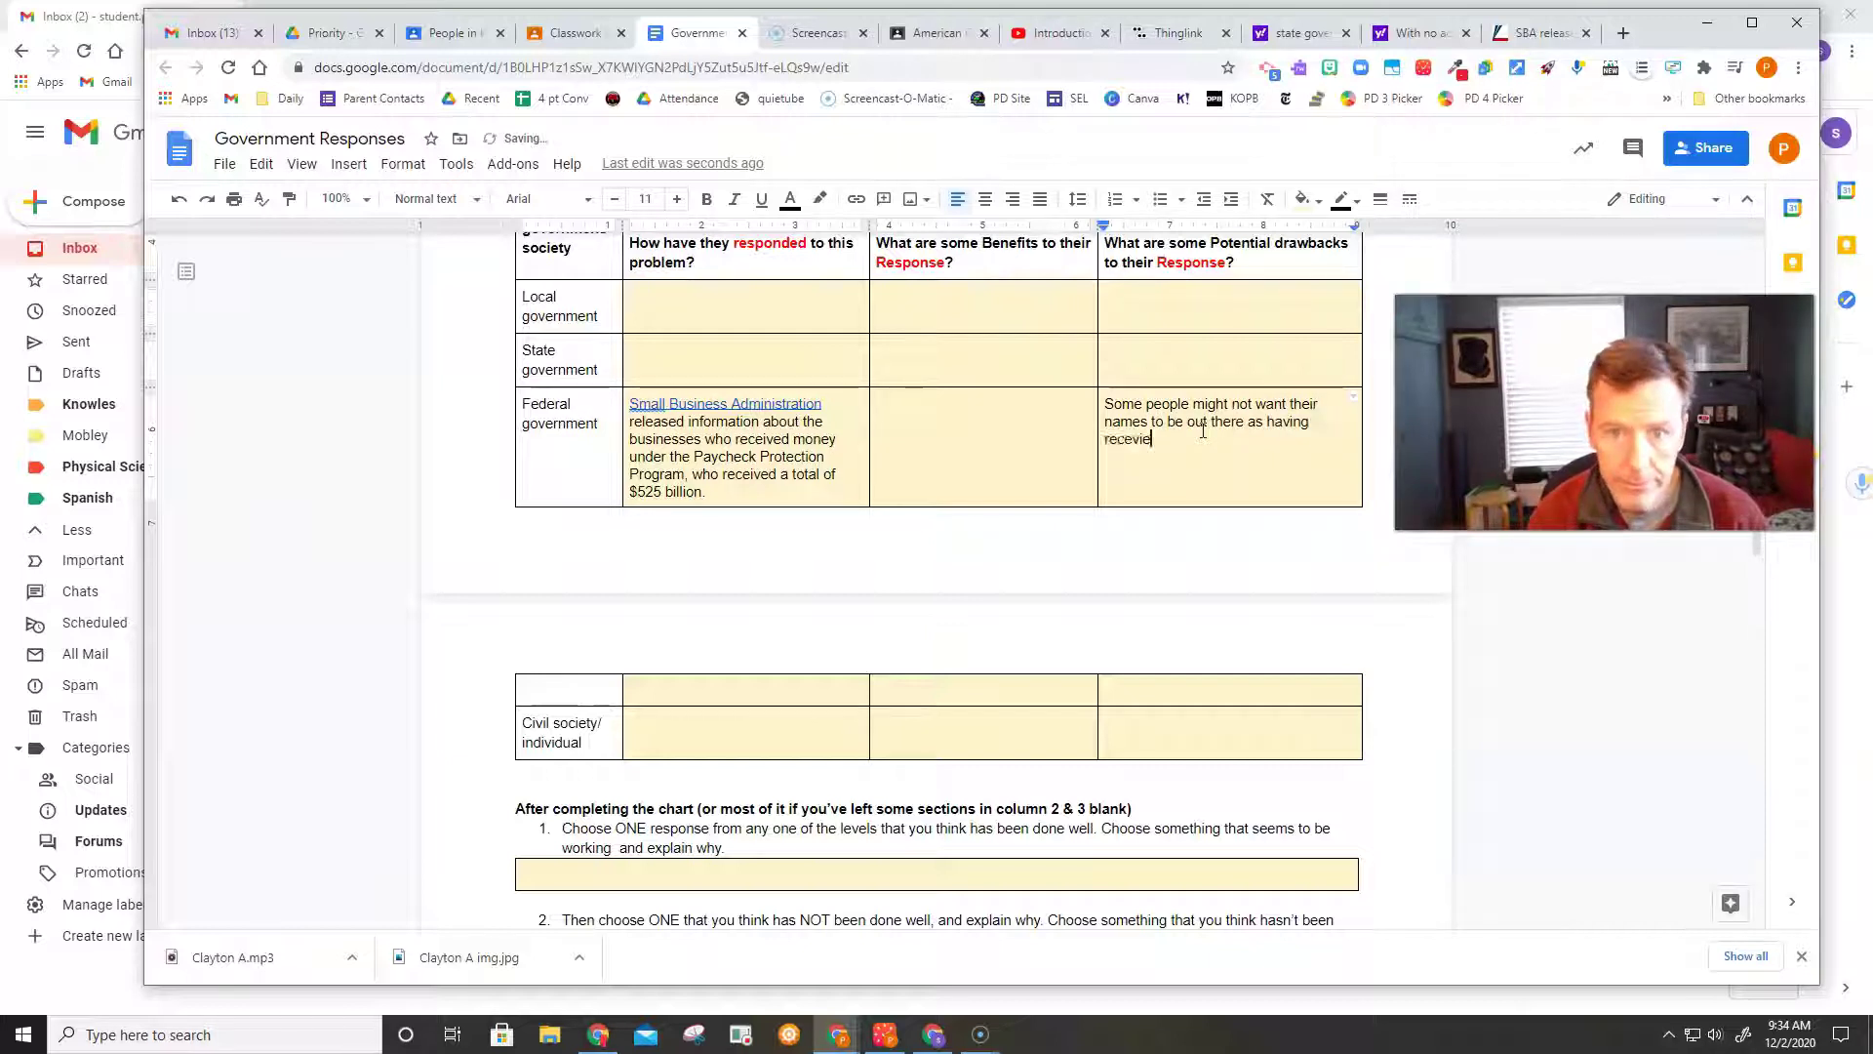
type("d money thought")
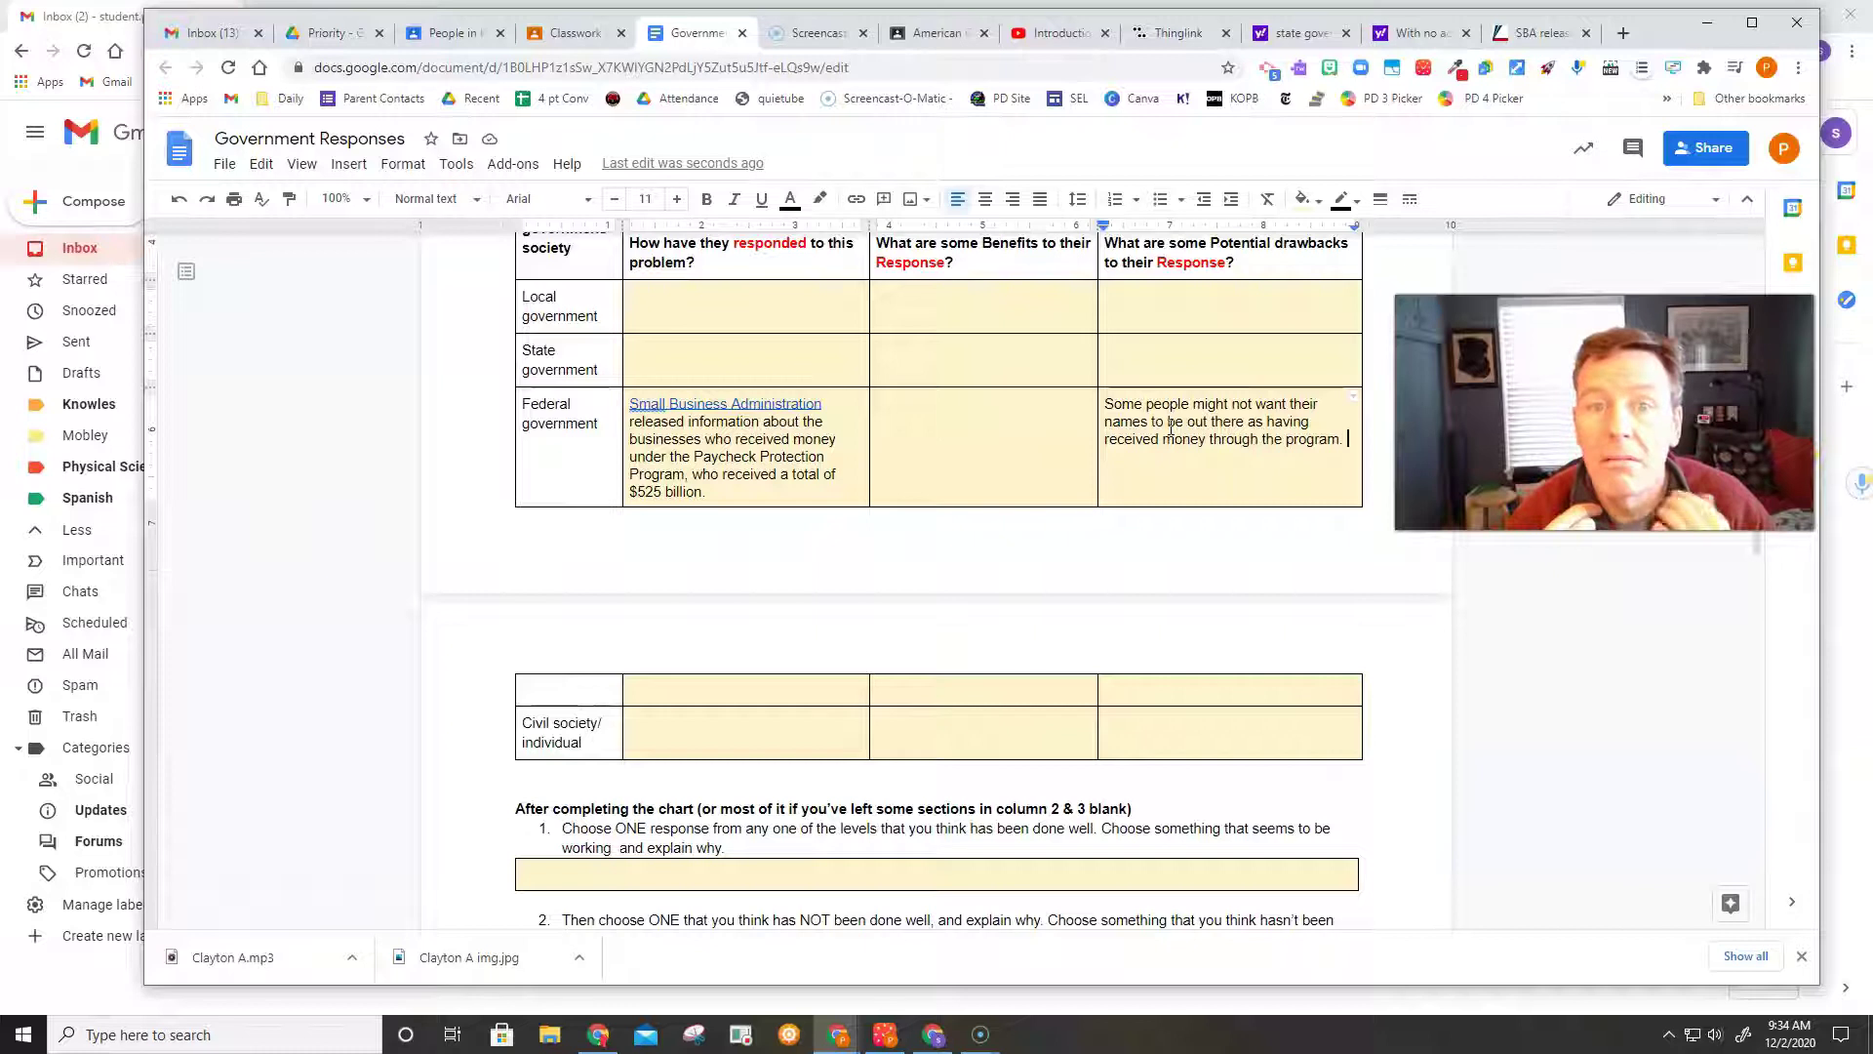
Type 'Accountability for the businesses that received taxpayer money' plus the worker-protection commitment in the Federal benefits cell
left_click(1034, 445)
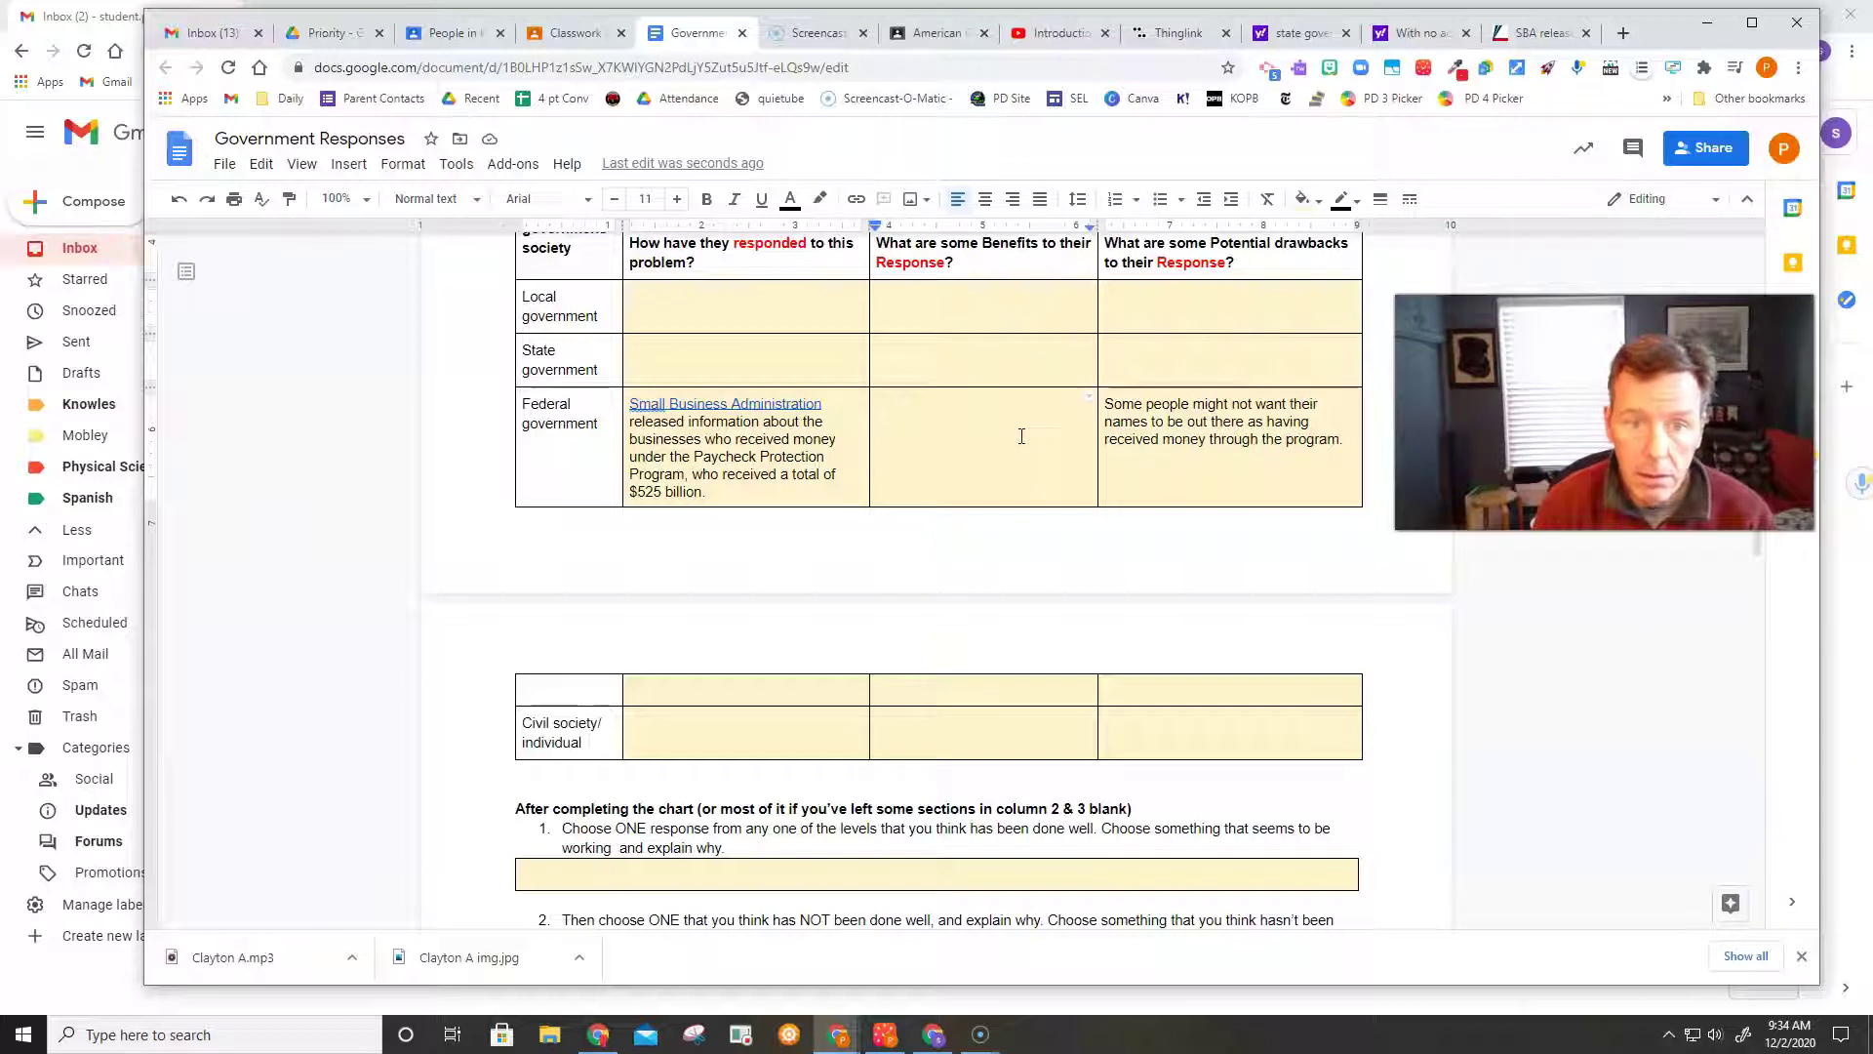
type("A")
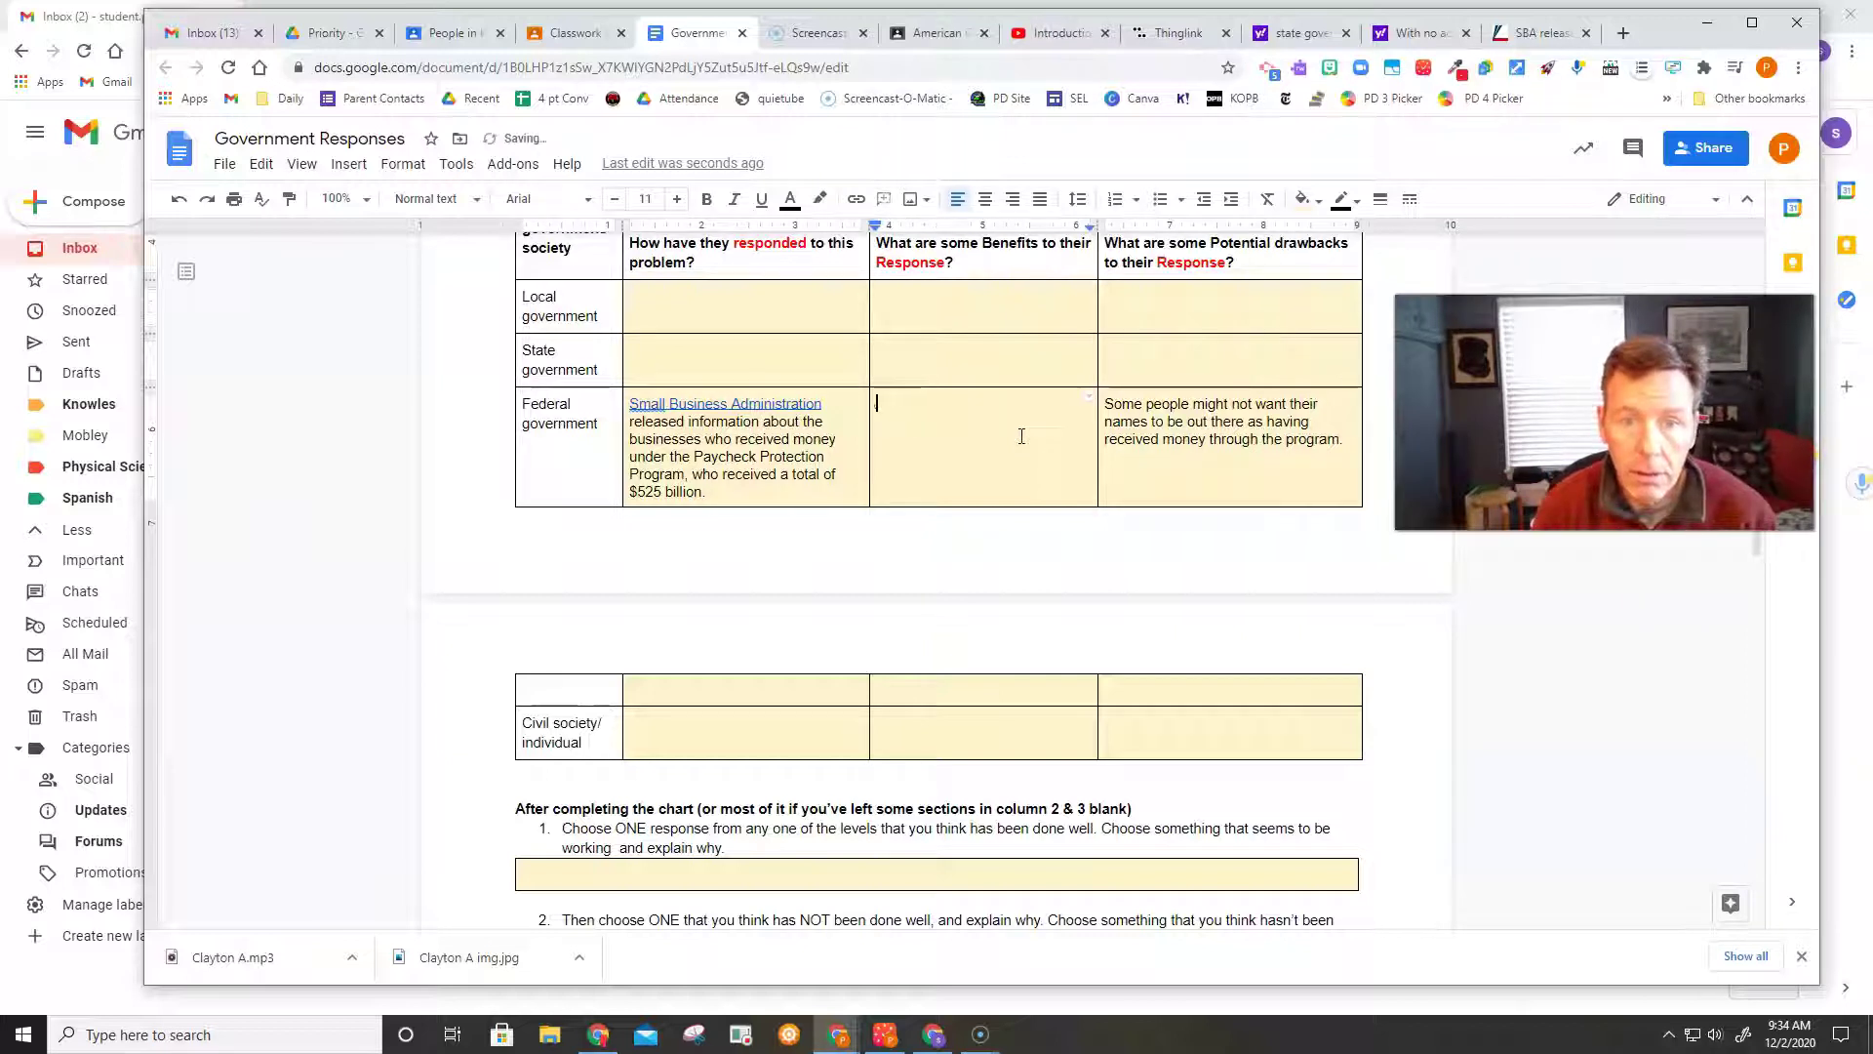
type("ccountability ")
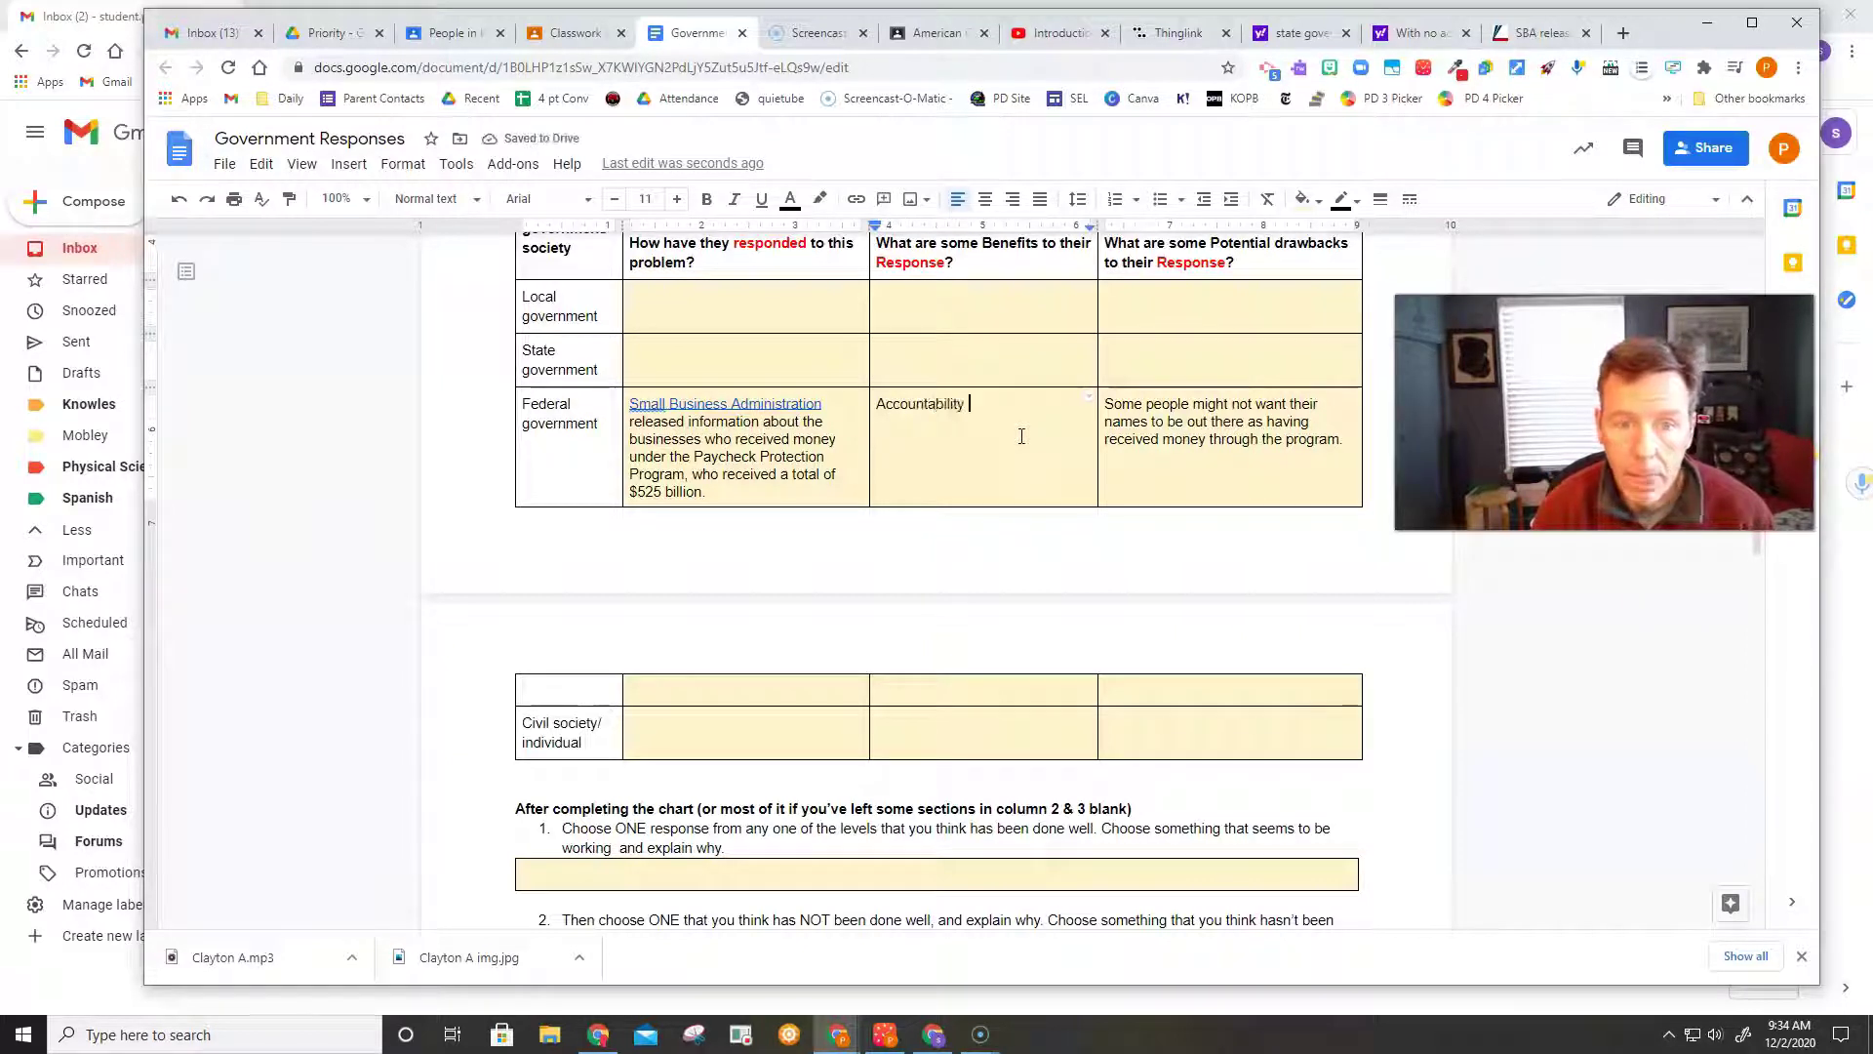
type("for the businesse")
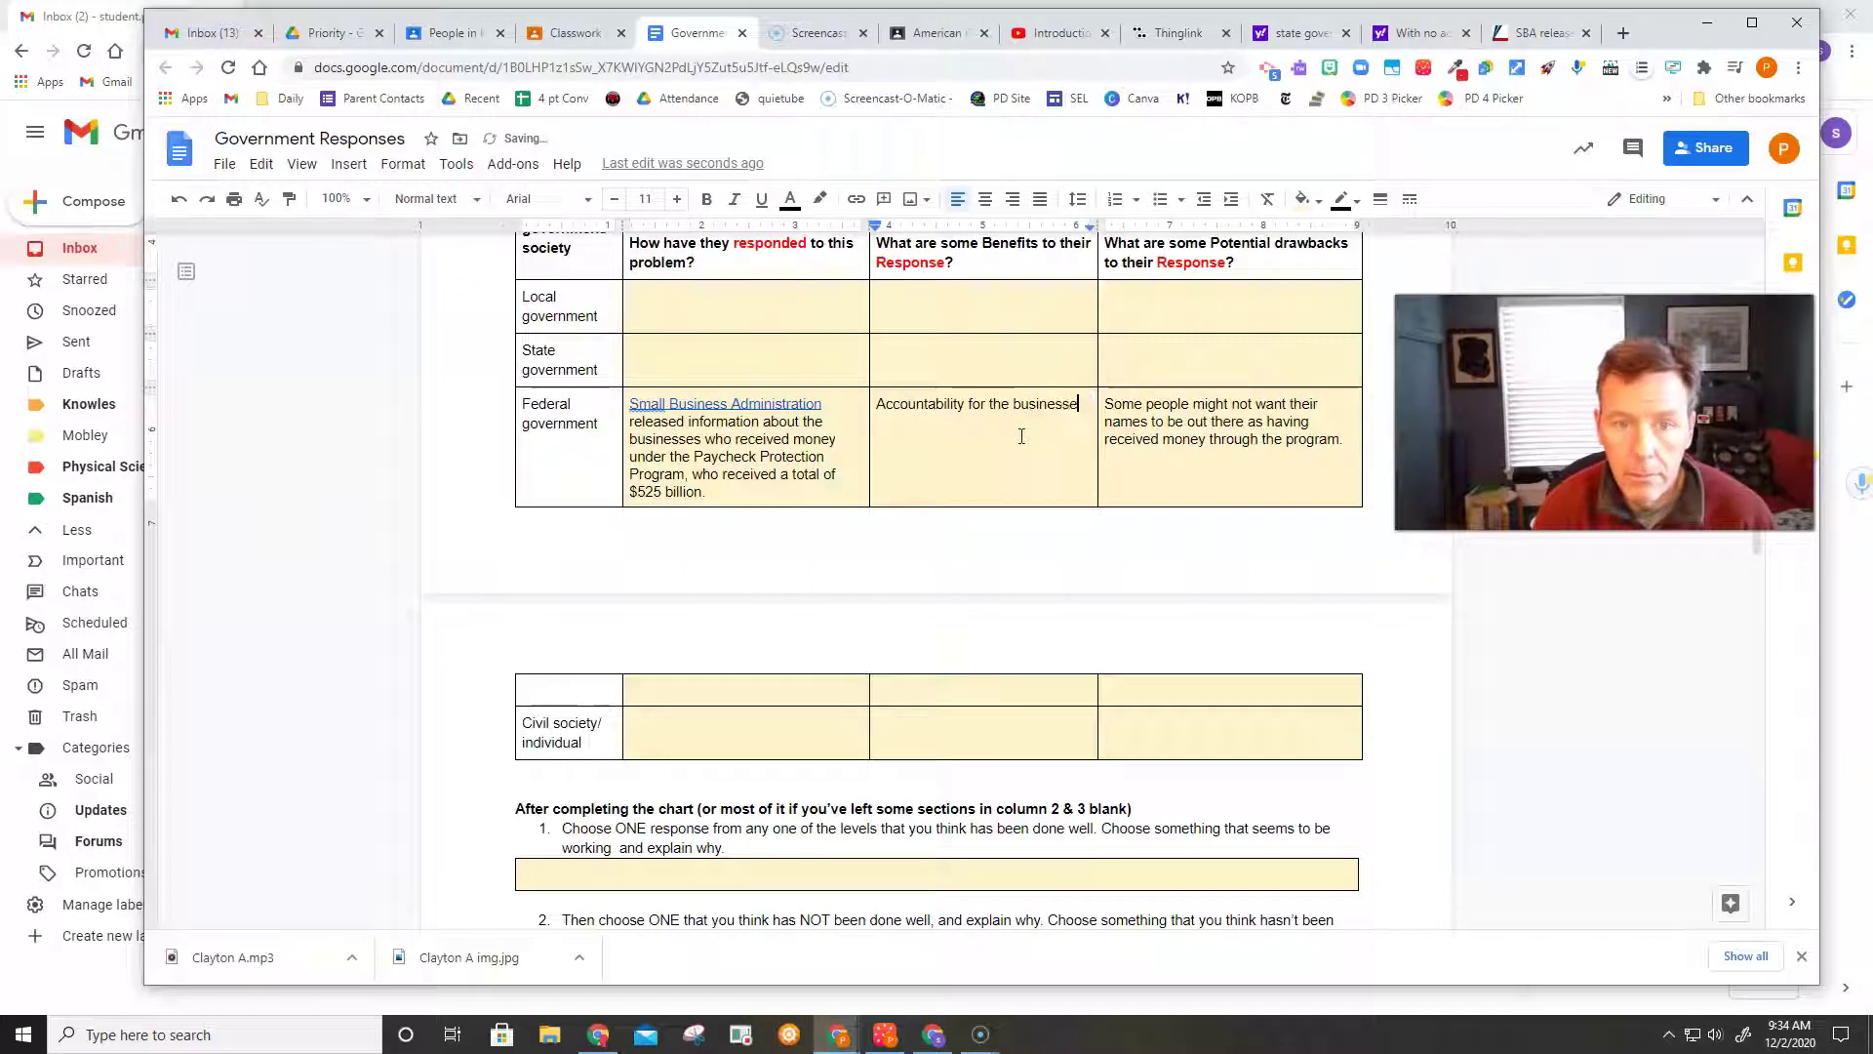
key("BackSpace")
key("BackSpace")
key("BackSpace")
type("ived t")
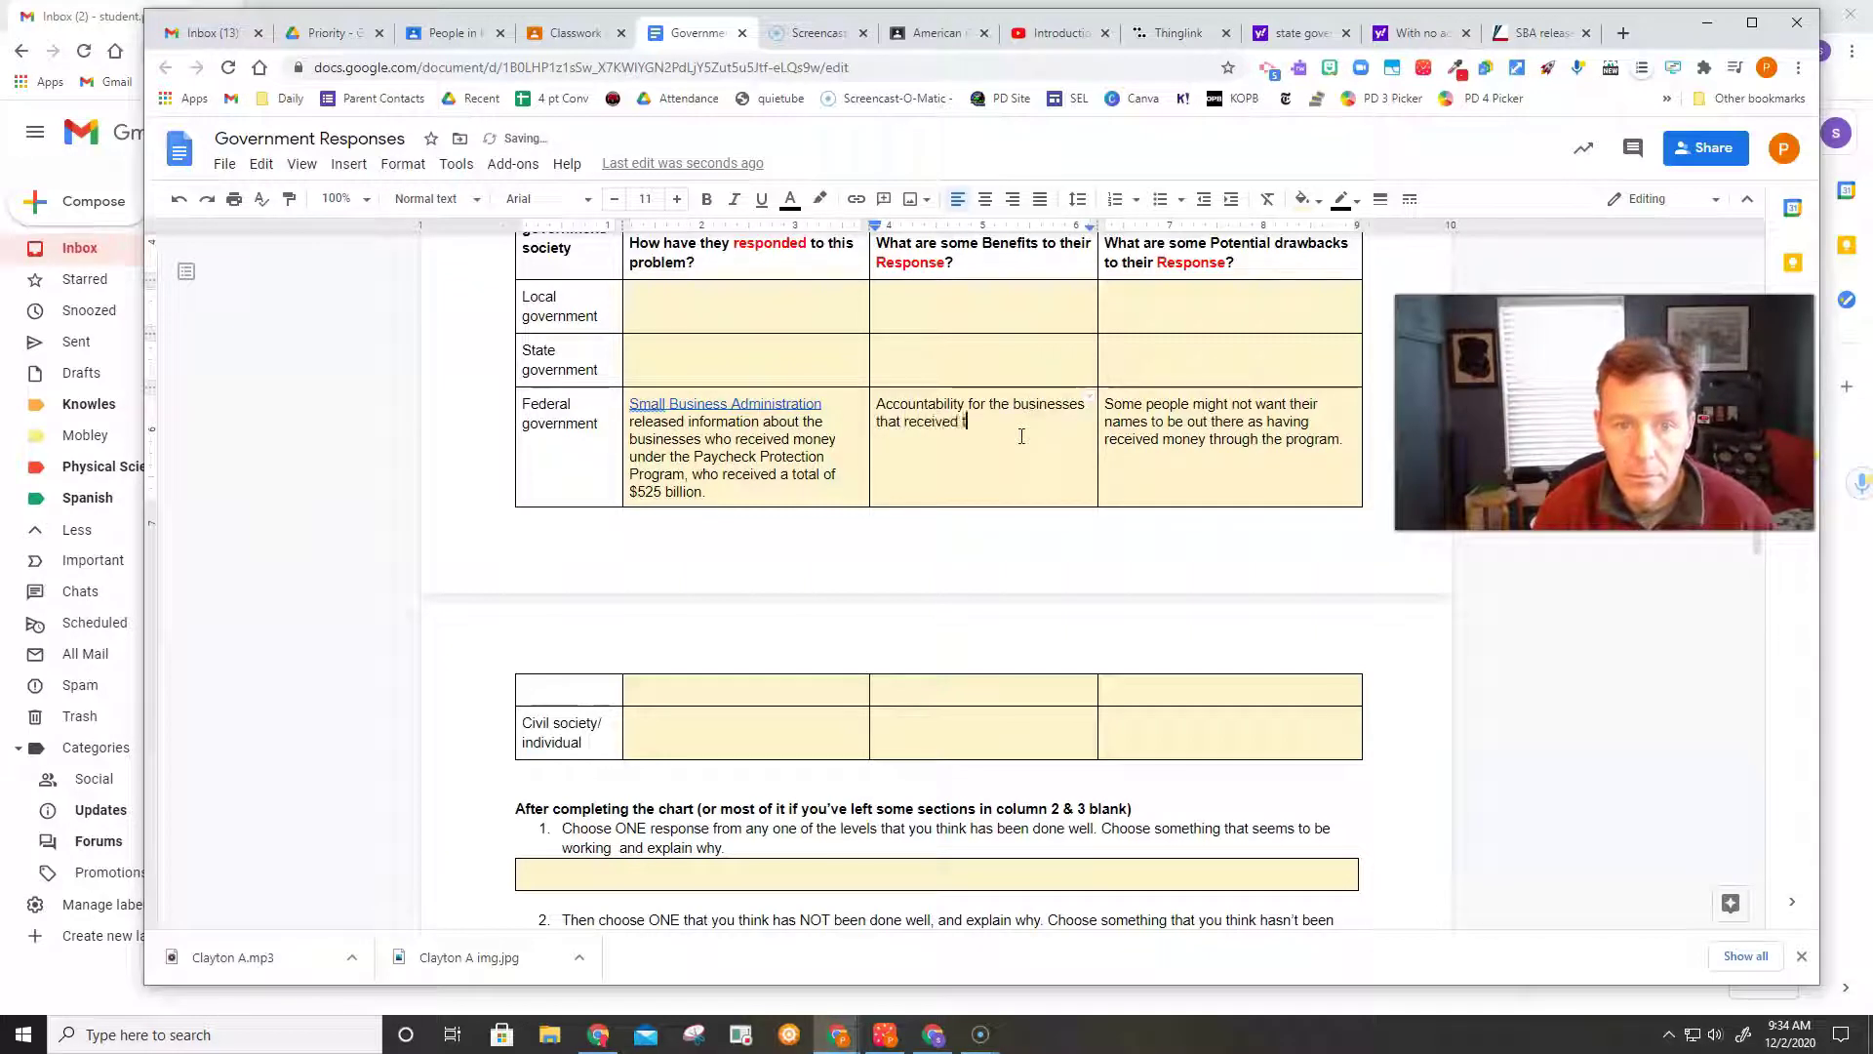
type("axpayer money")
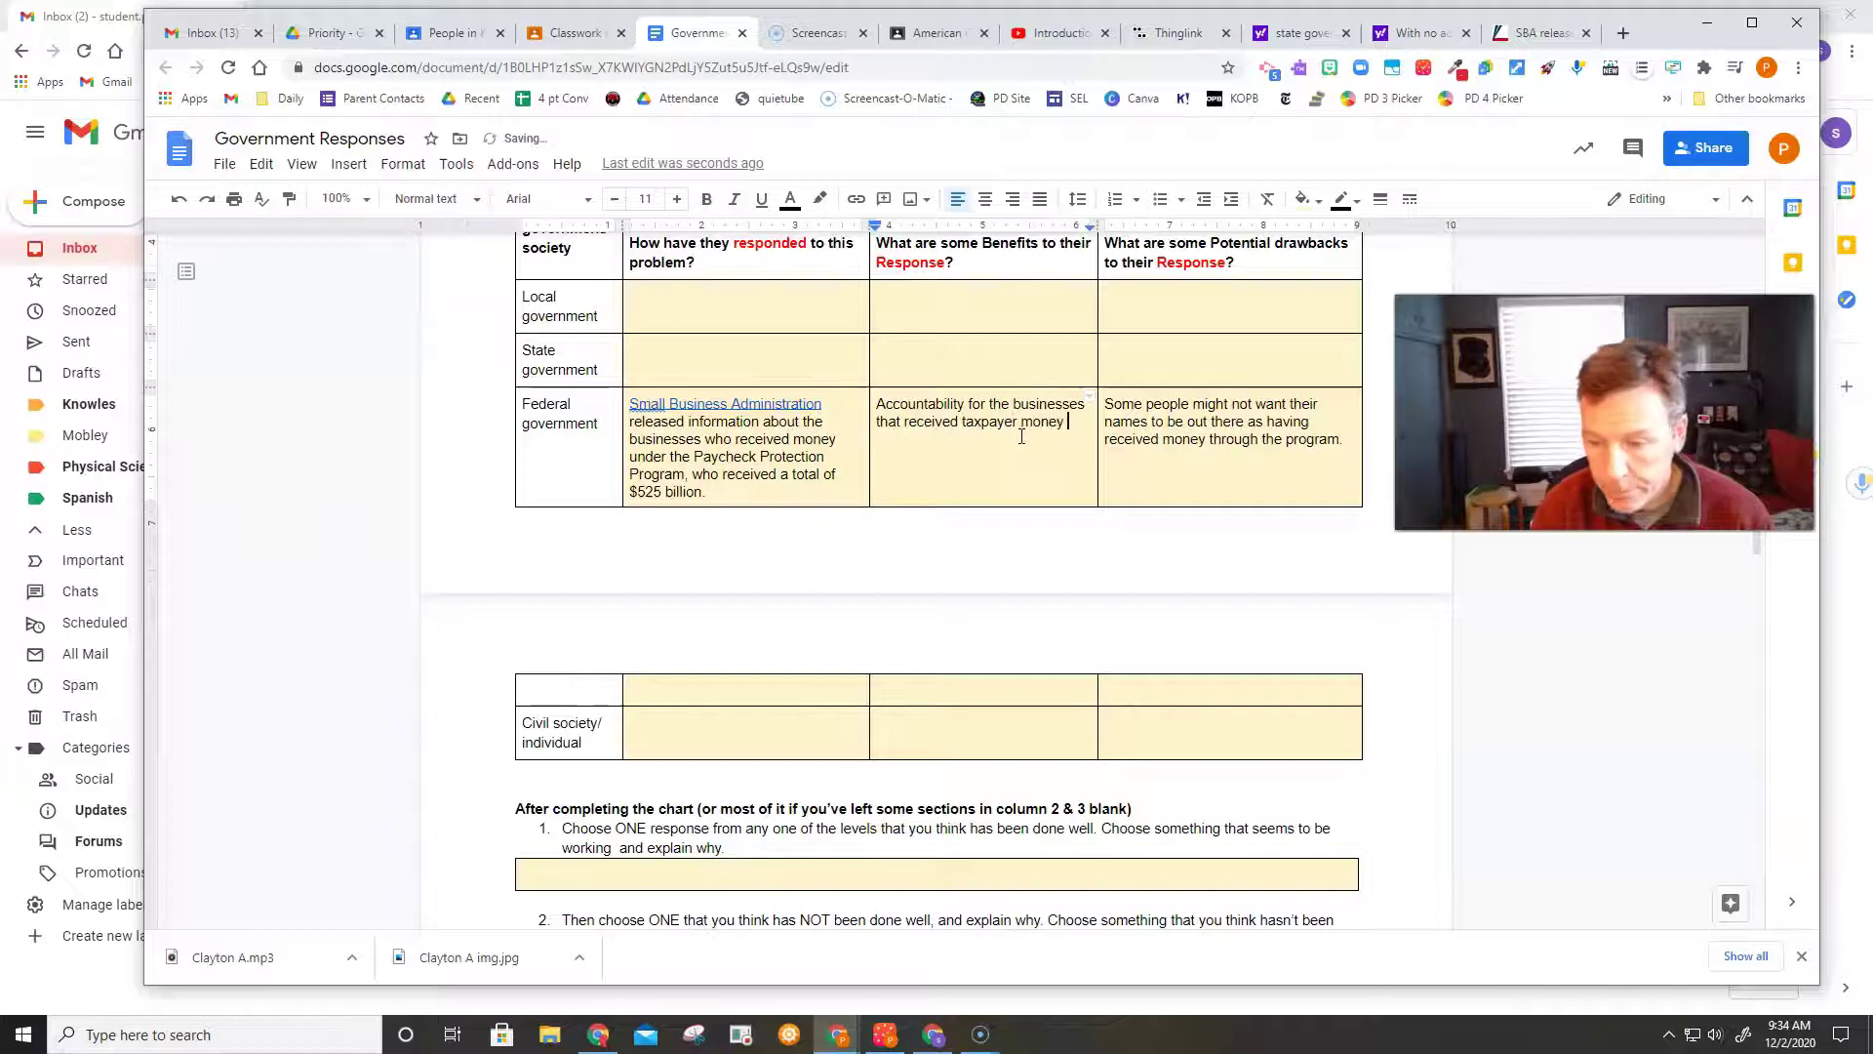
type(" to make sure they follow through on the comm")
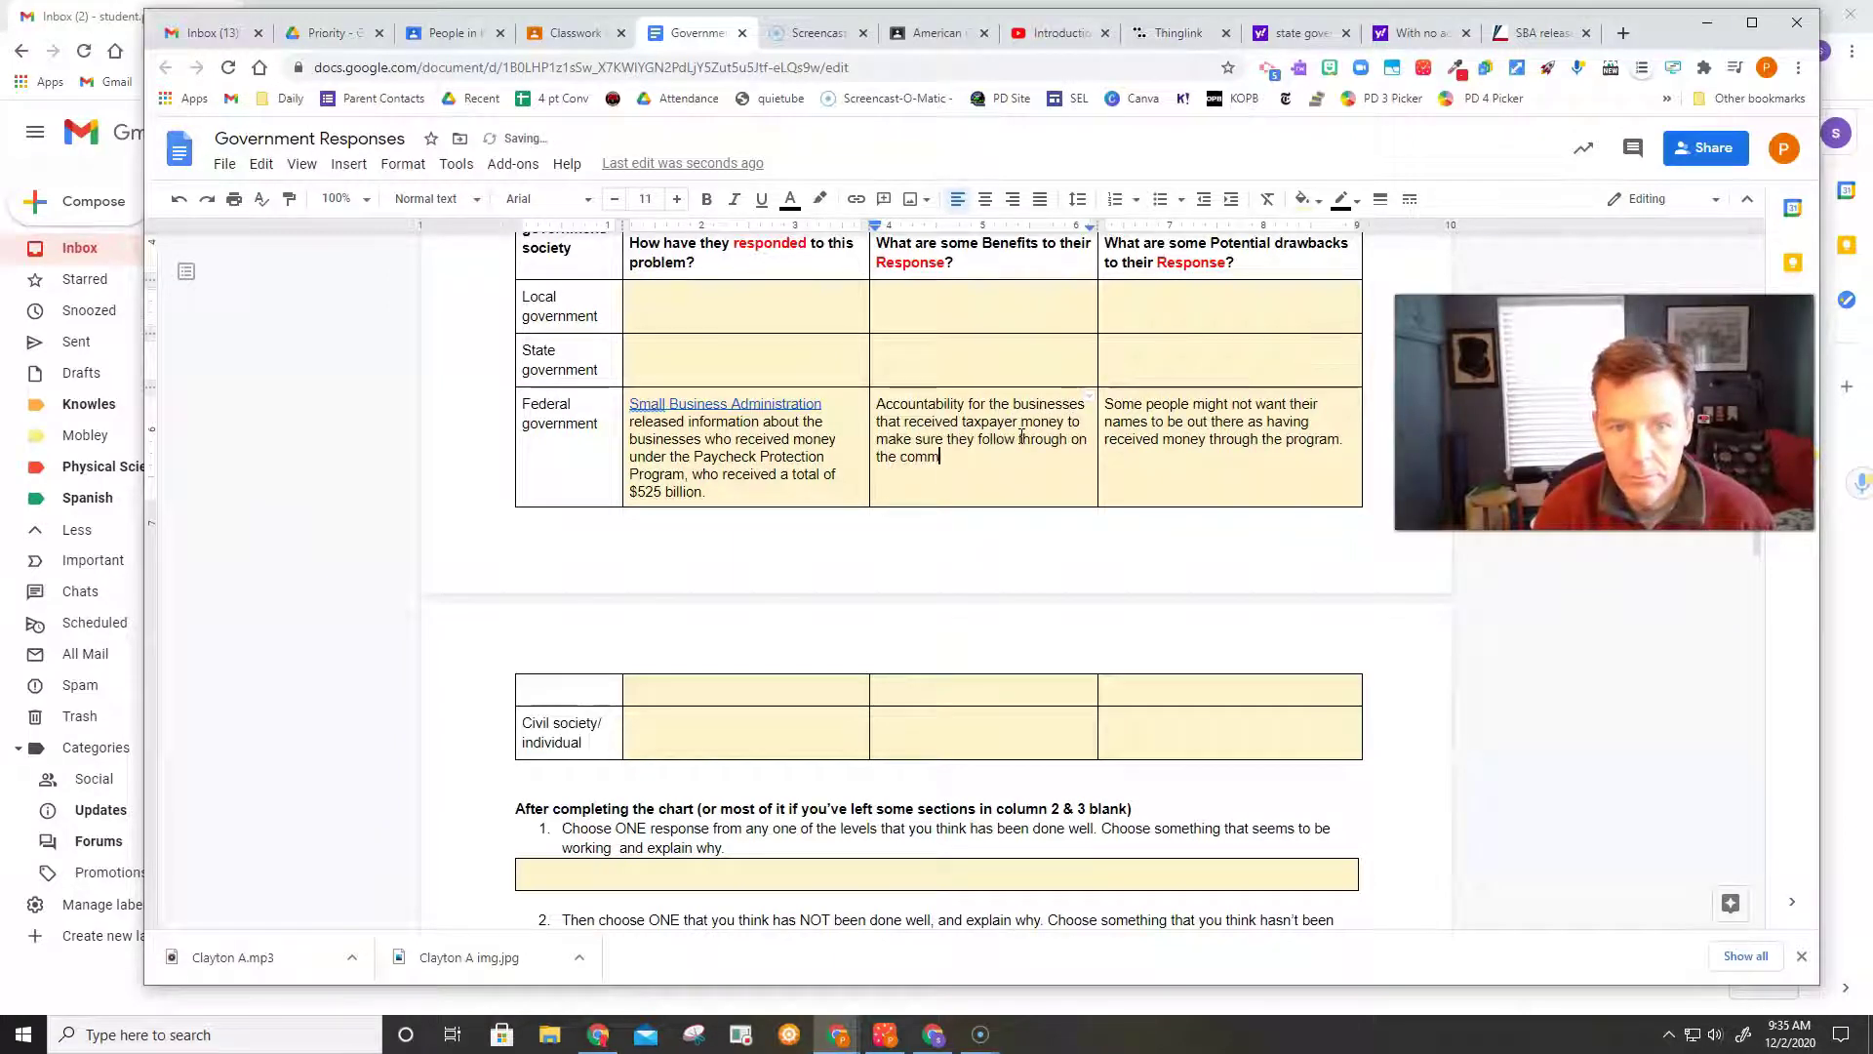
type("itment to pro")
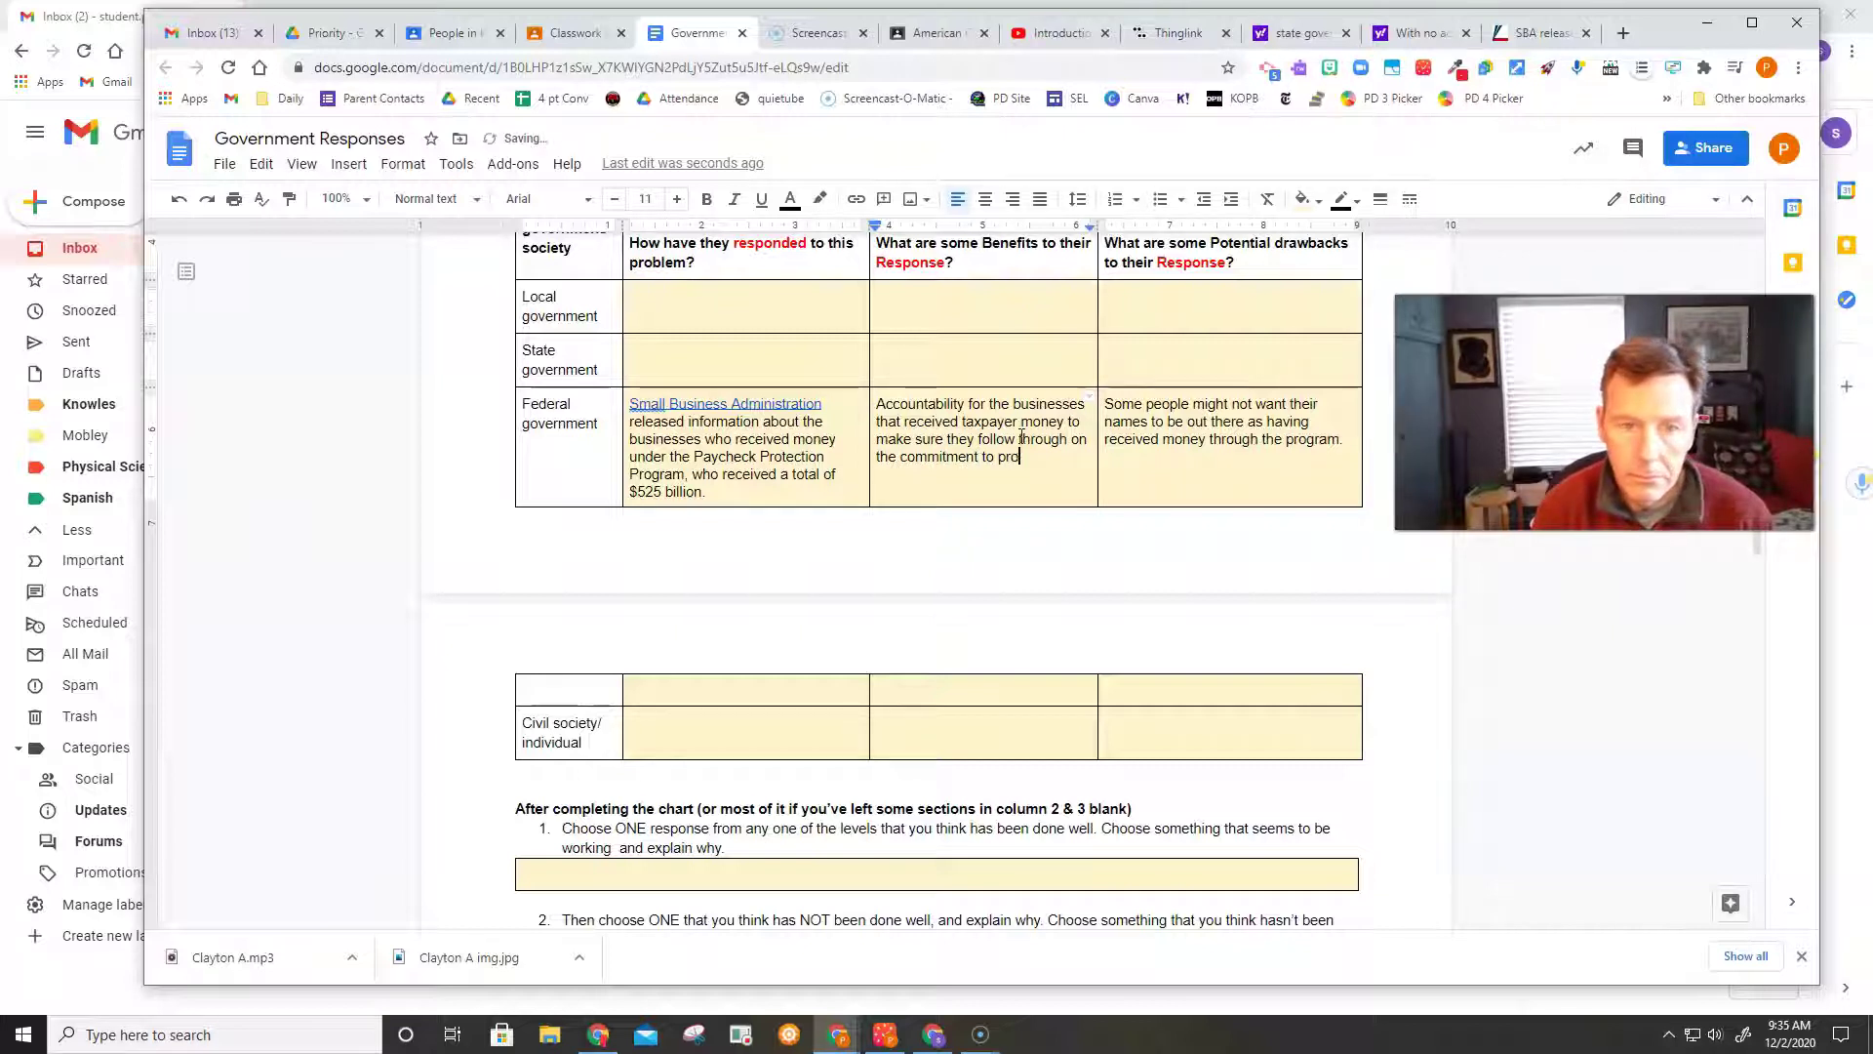
type("tect workers.")
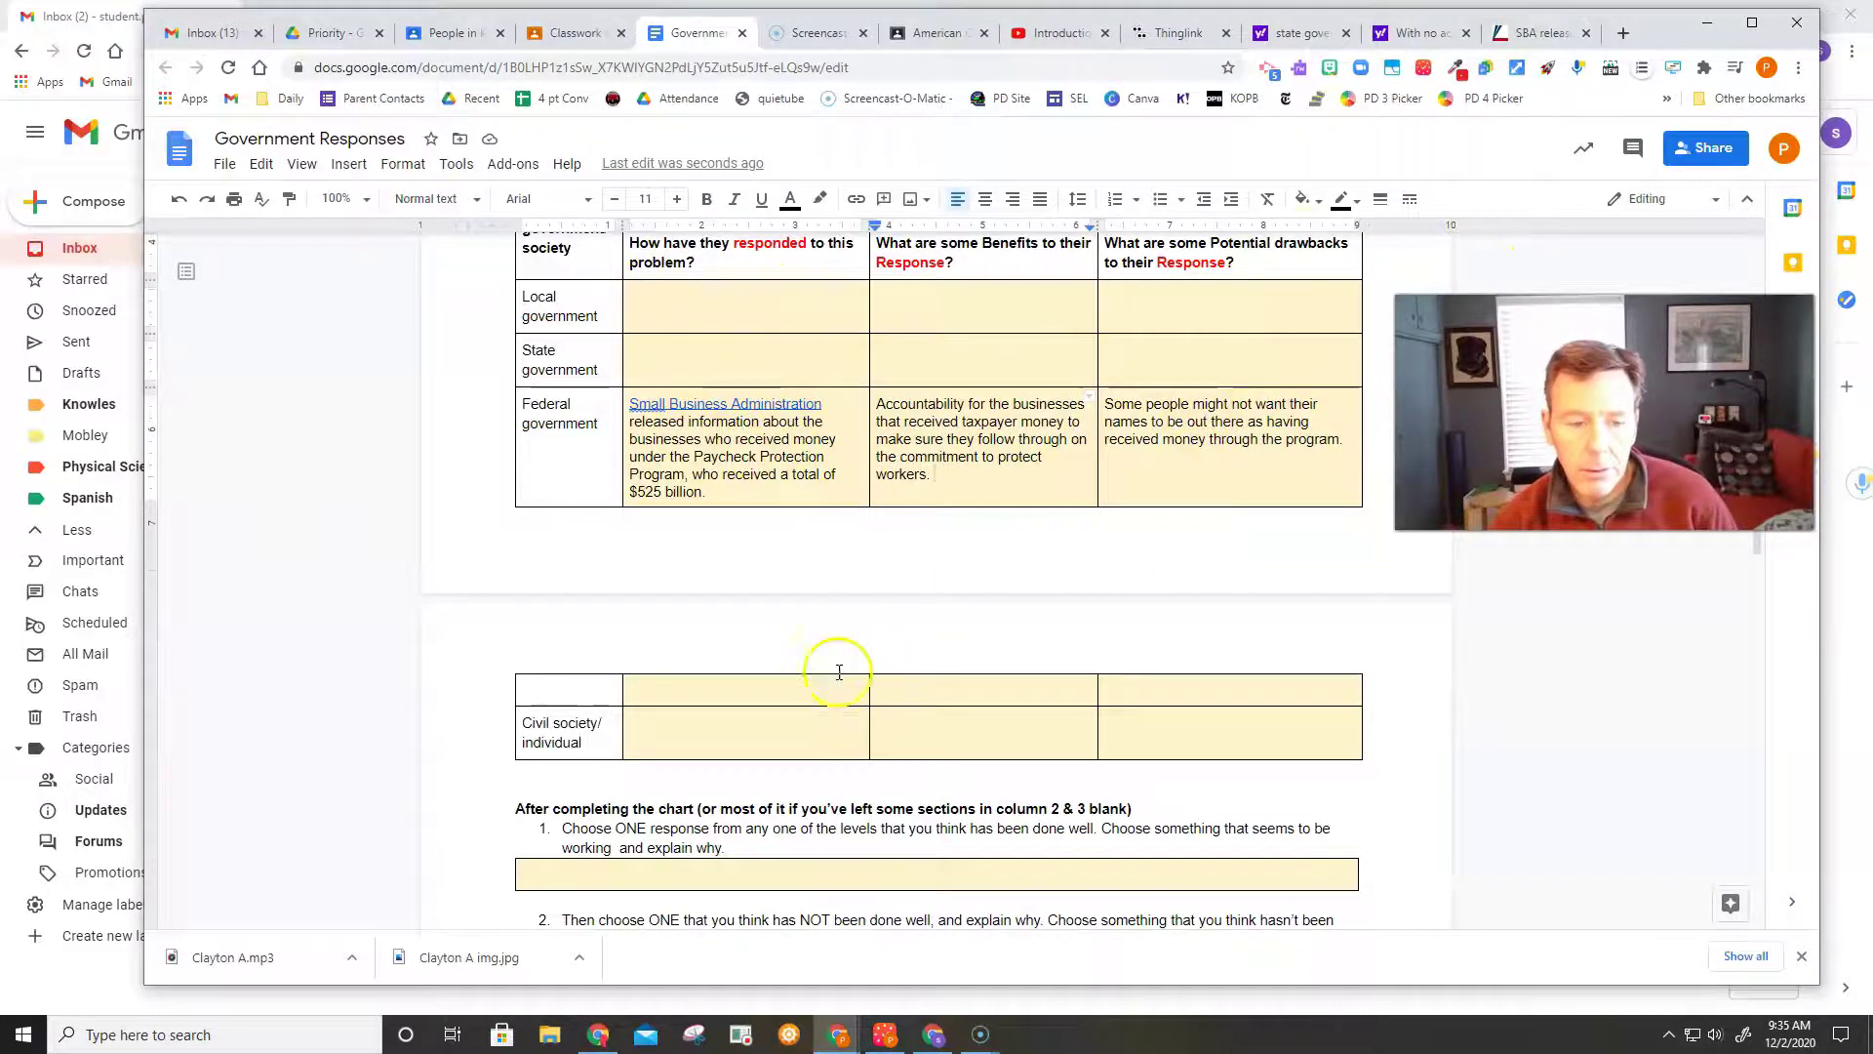
scroll(839, 671, "down", 4)
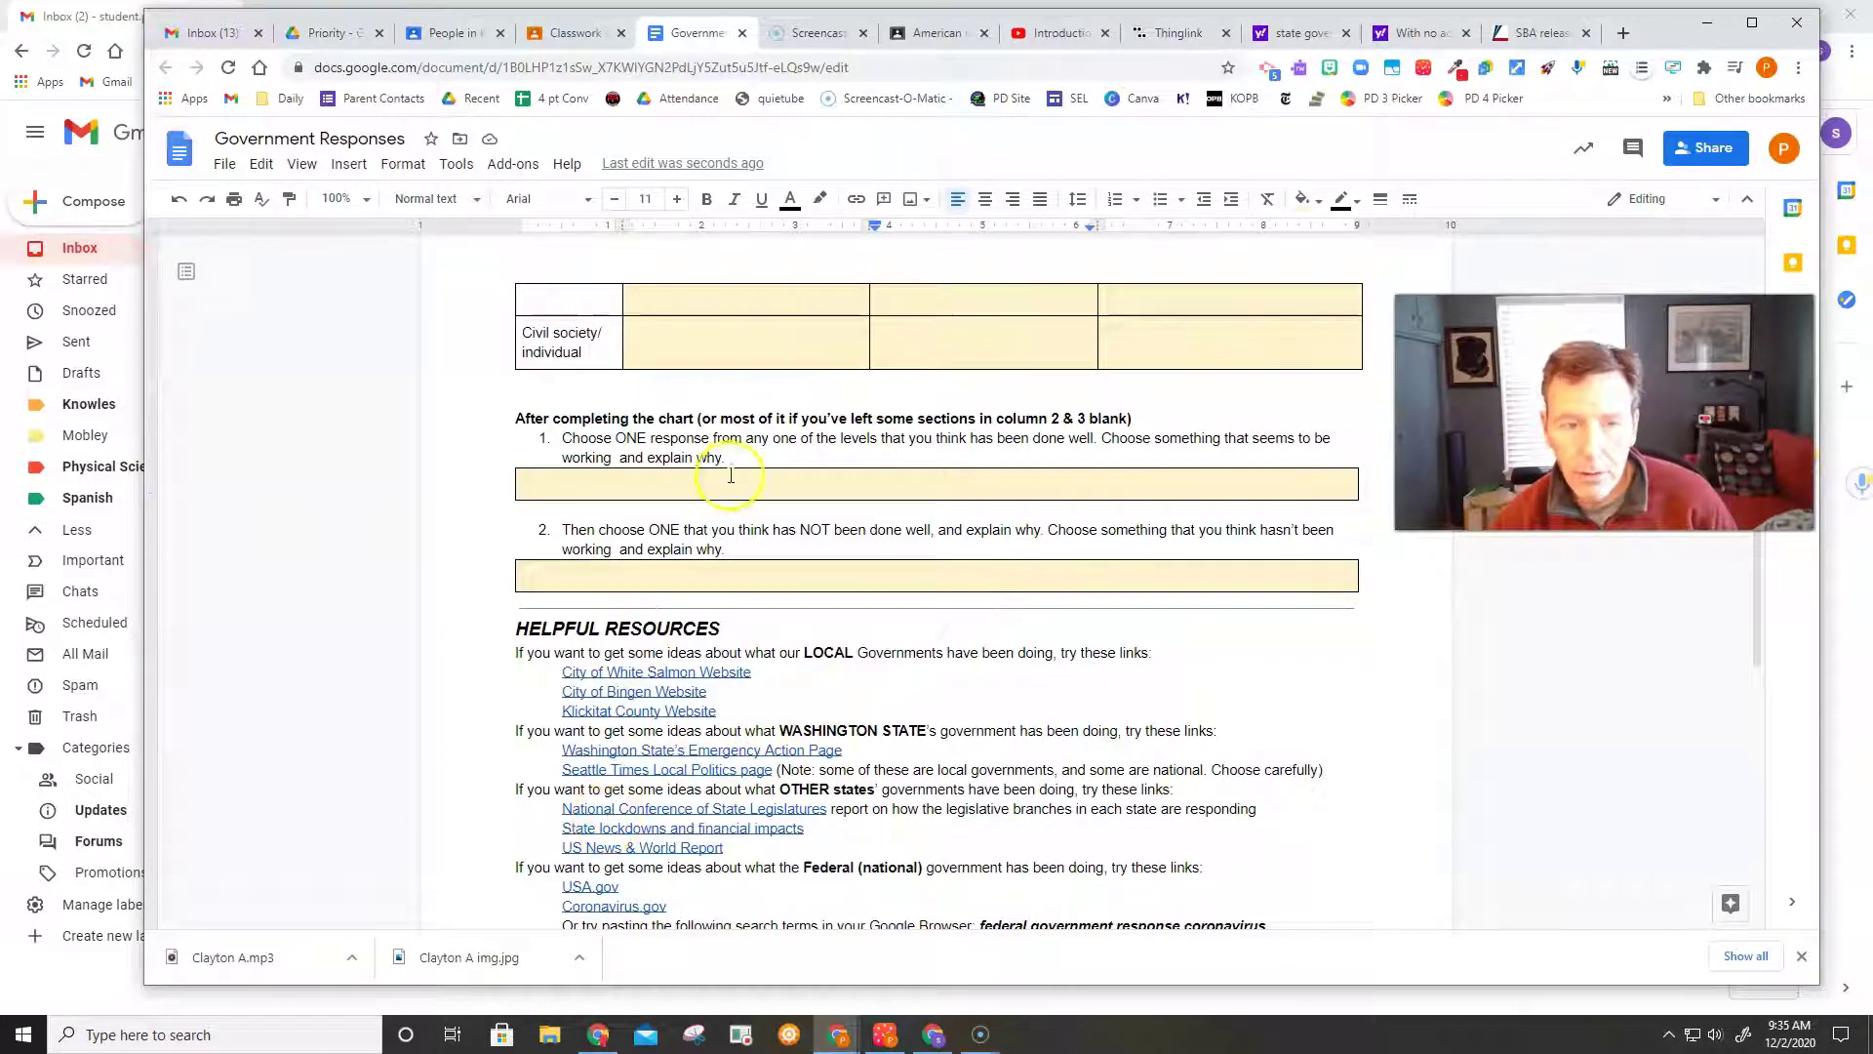
scroll(733, 488, "up", 6)
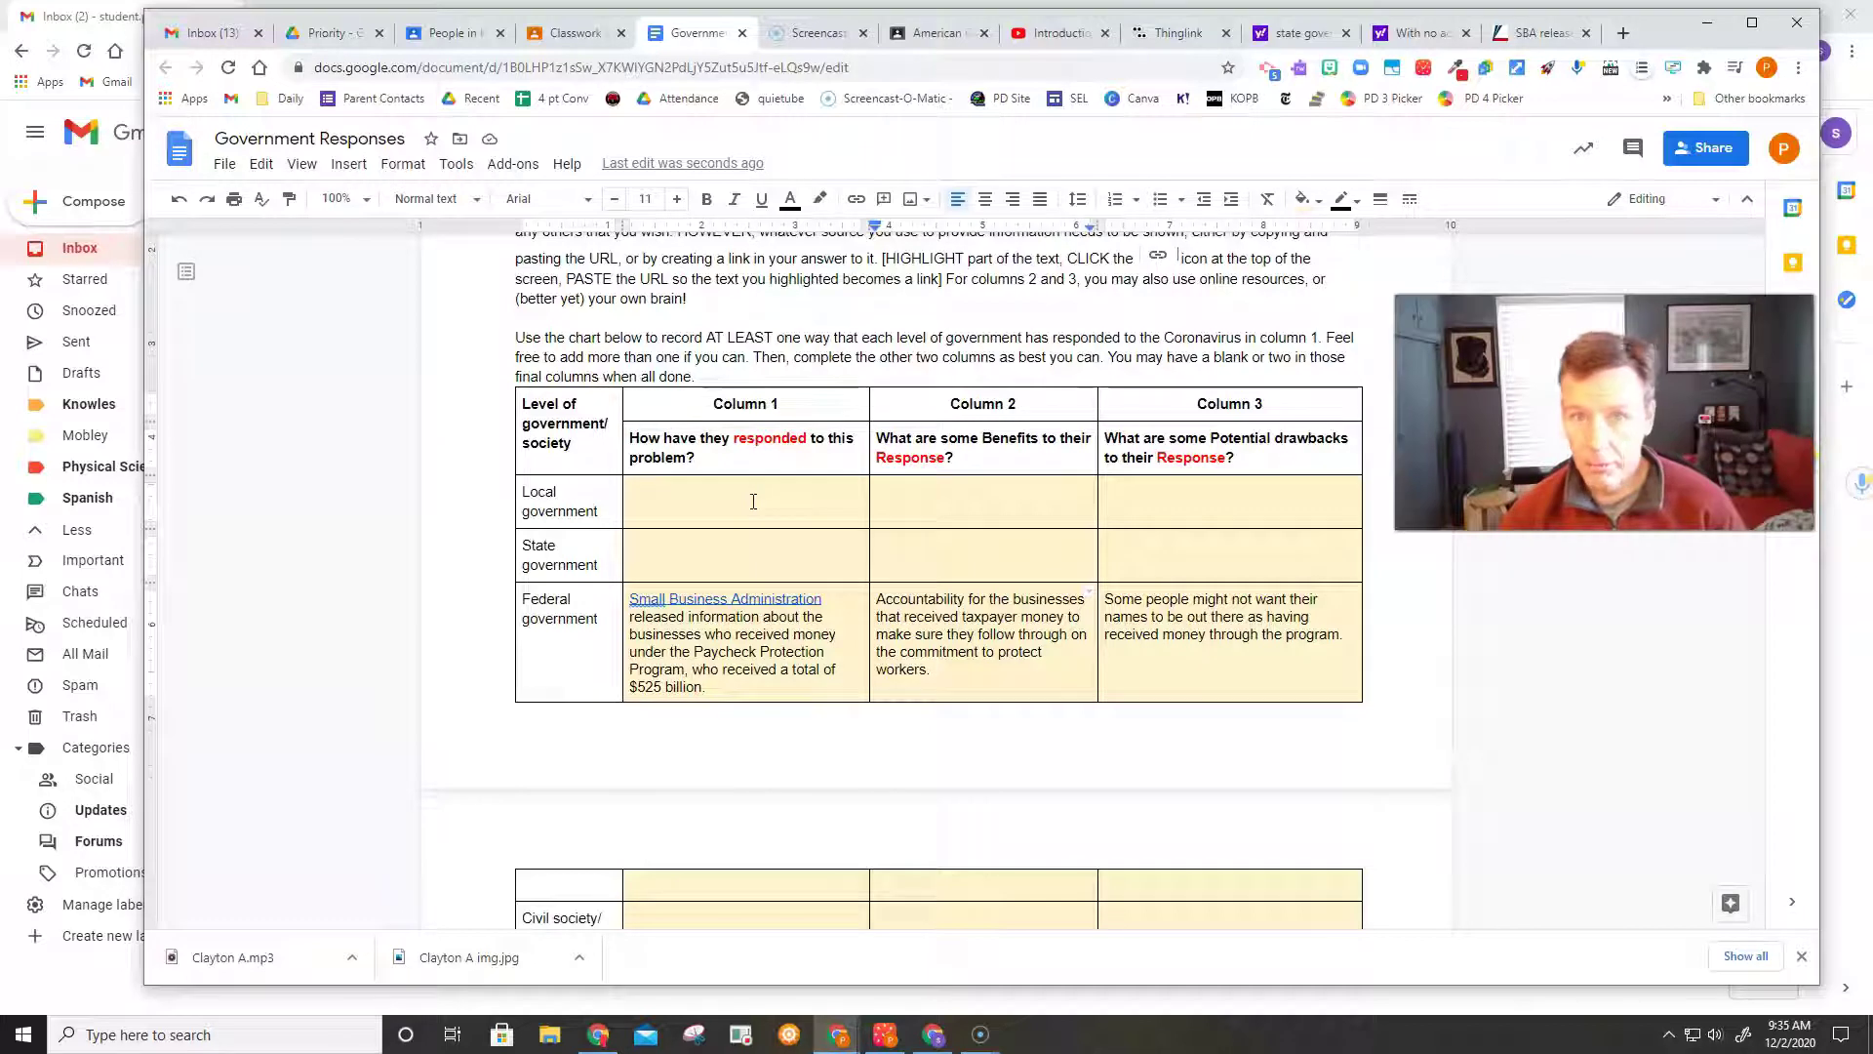
scroll(694, 903, "down", 3)
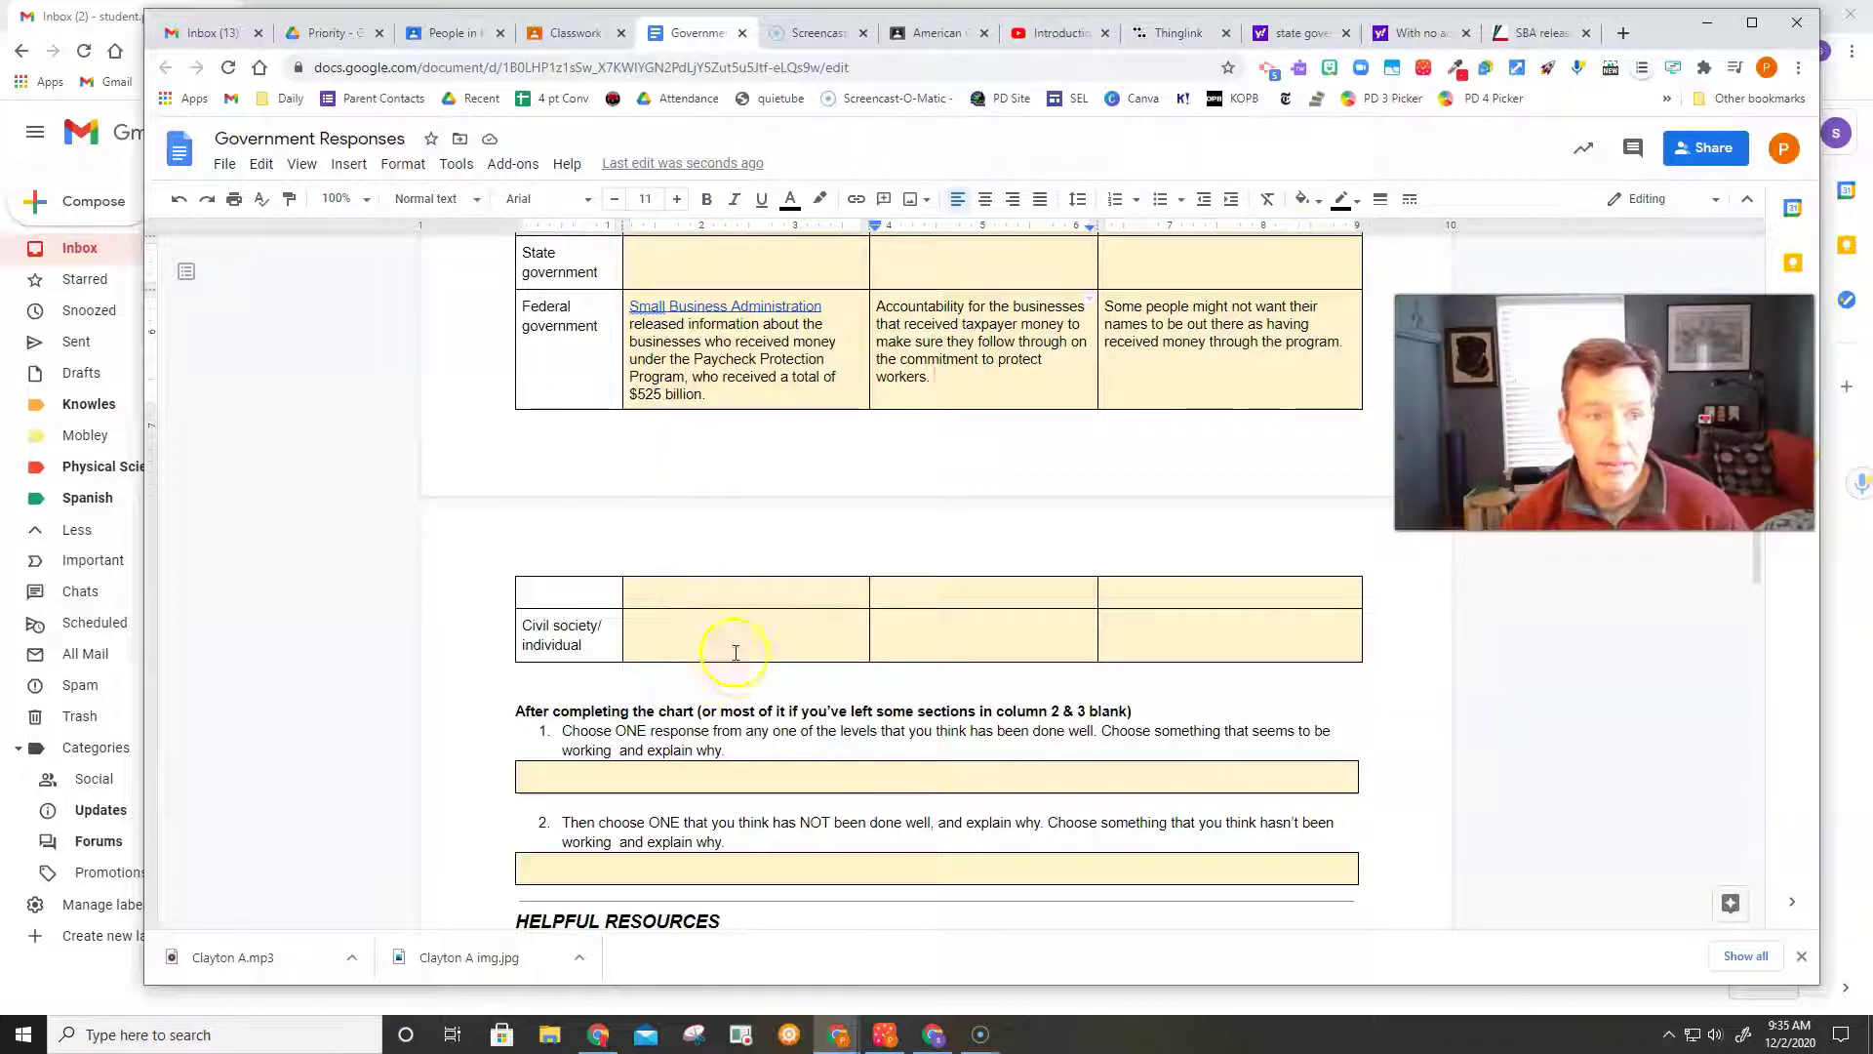
scroll(767, 641, "up", 5)
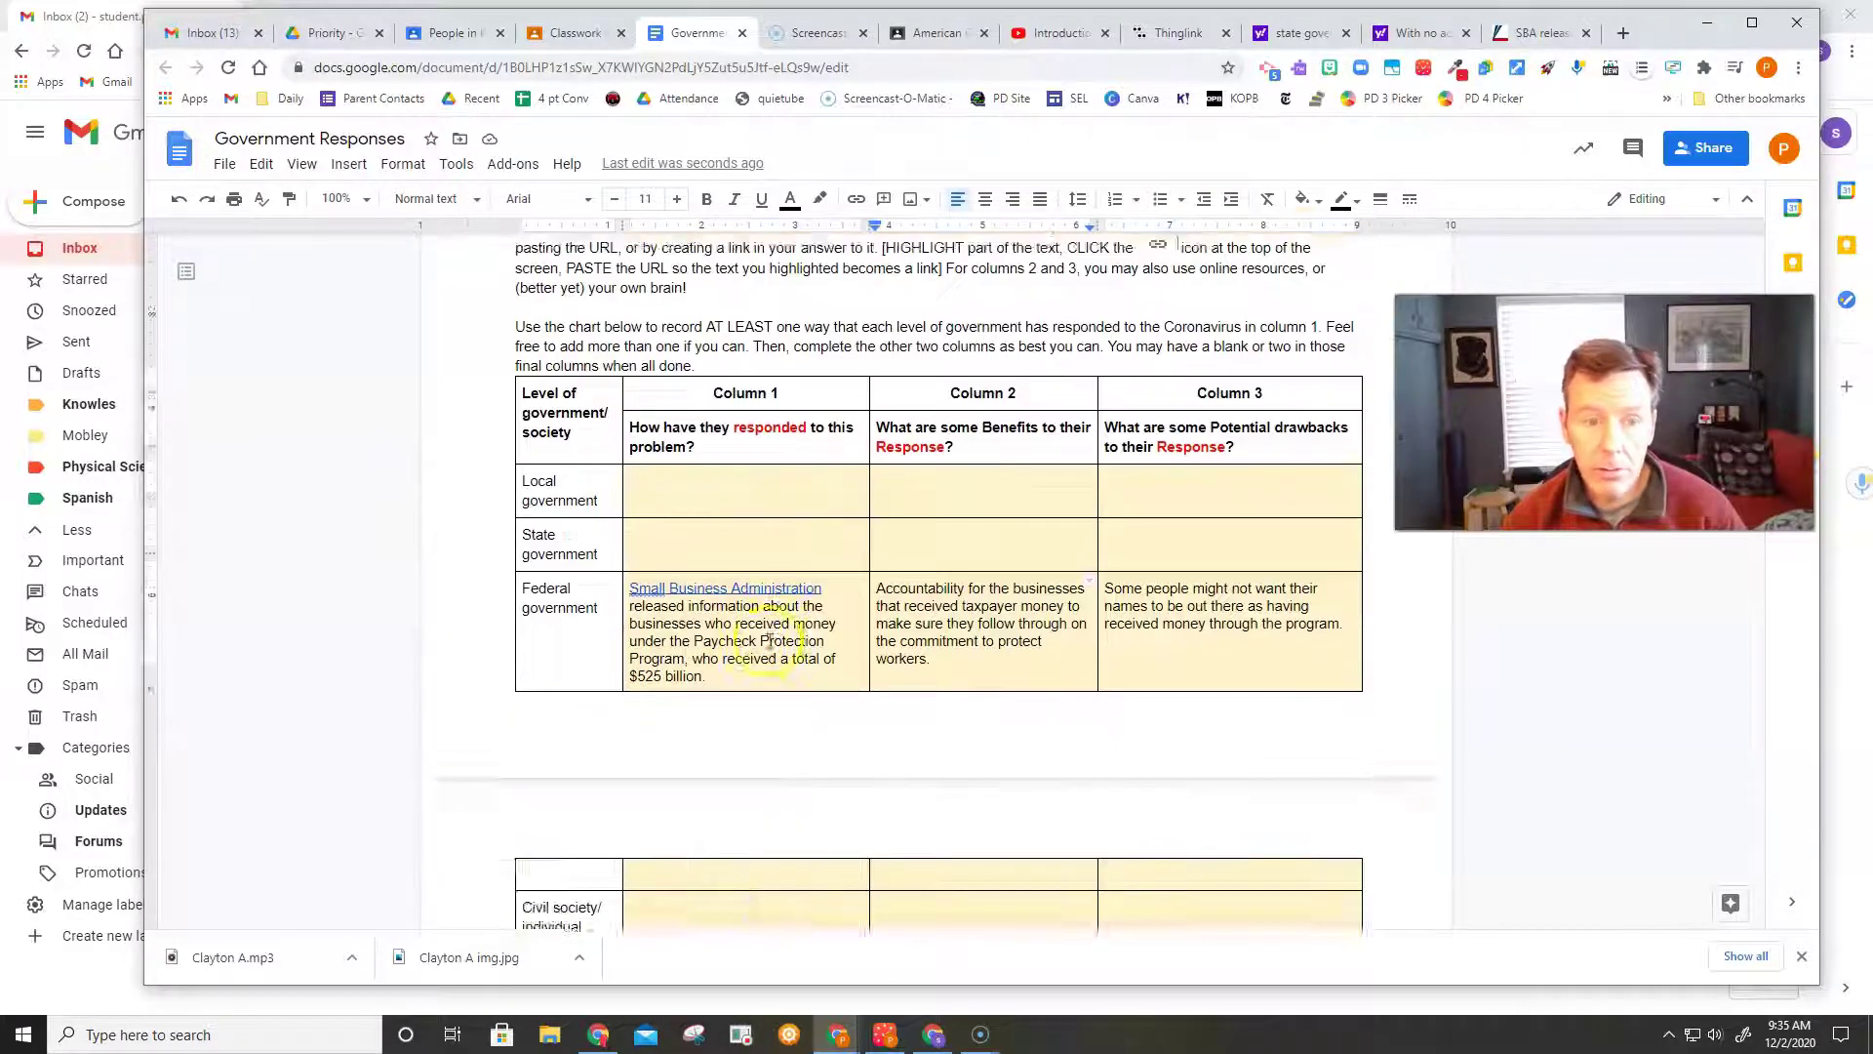
scroll(779, 669, "down", 2)
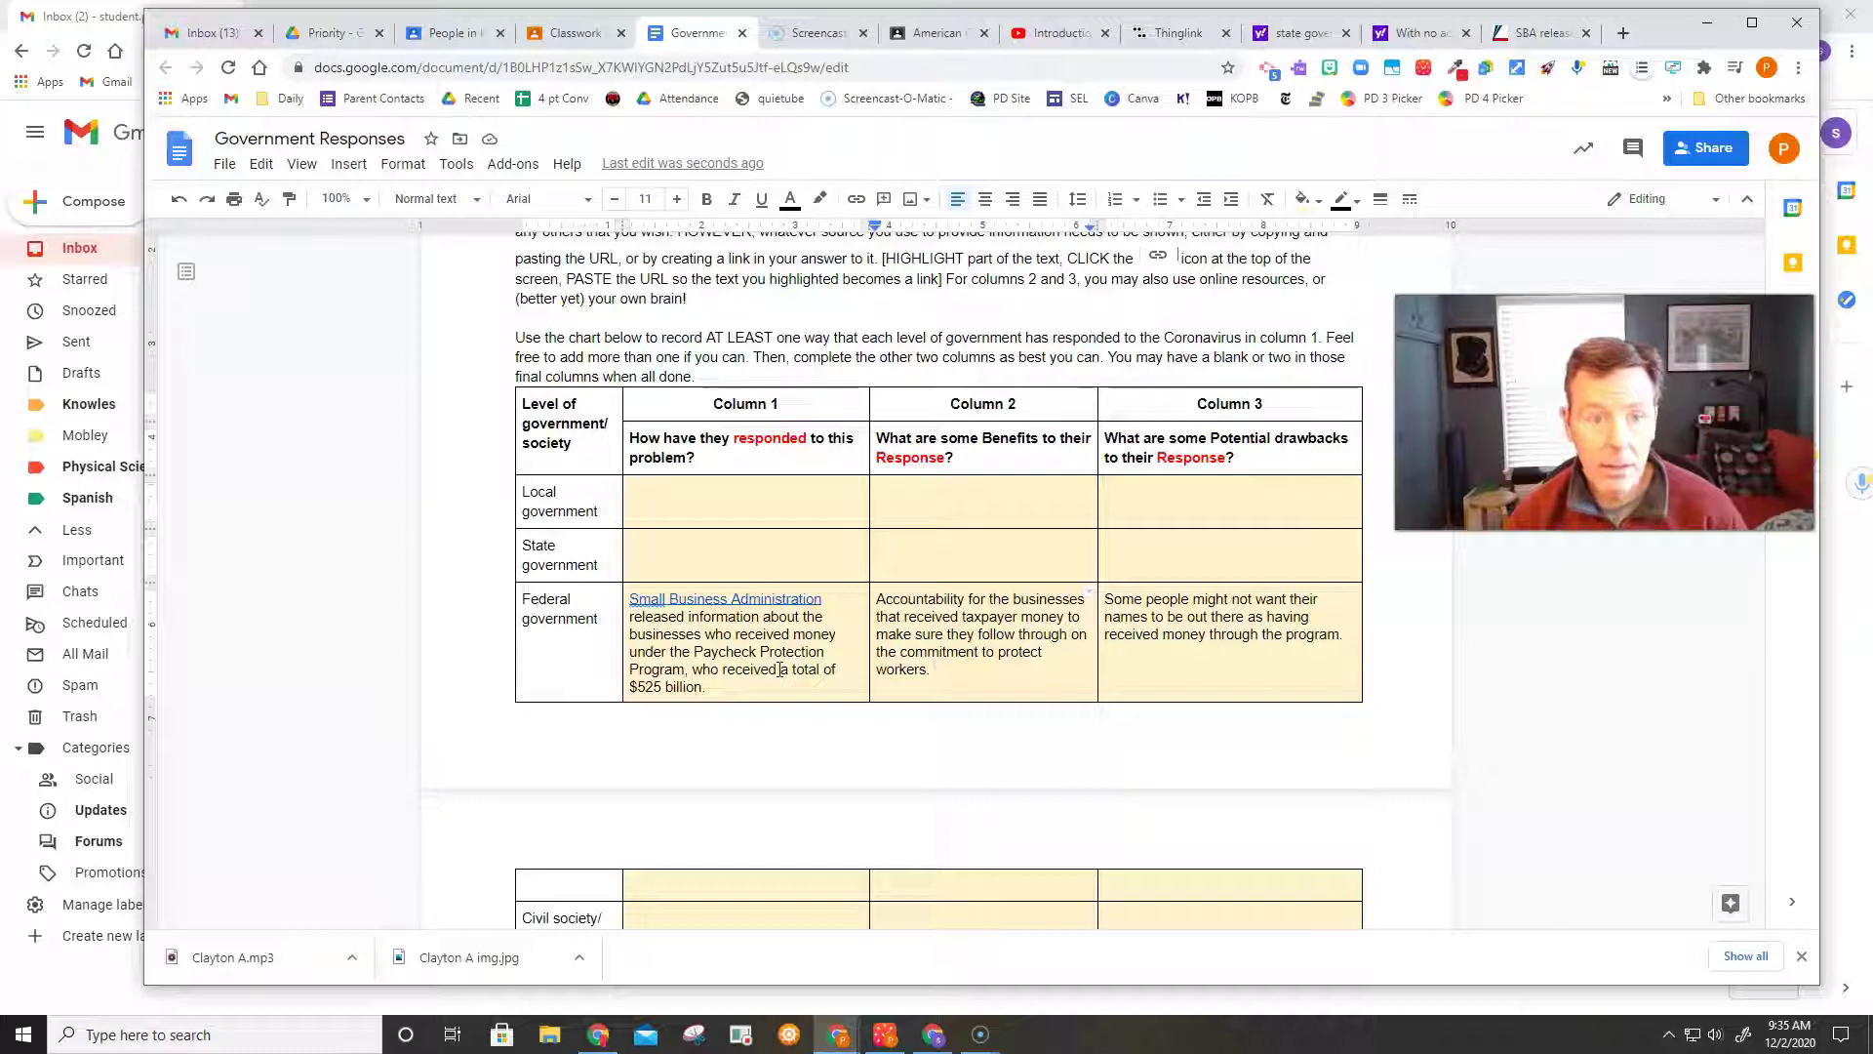
scroll(692, 858, "down", 1)
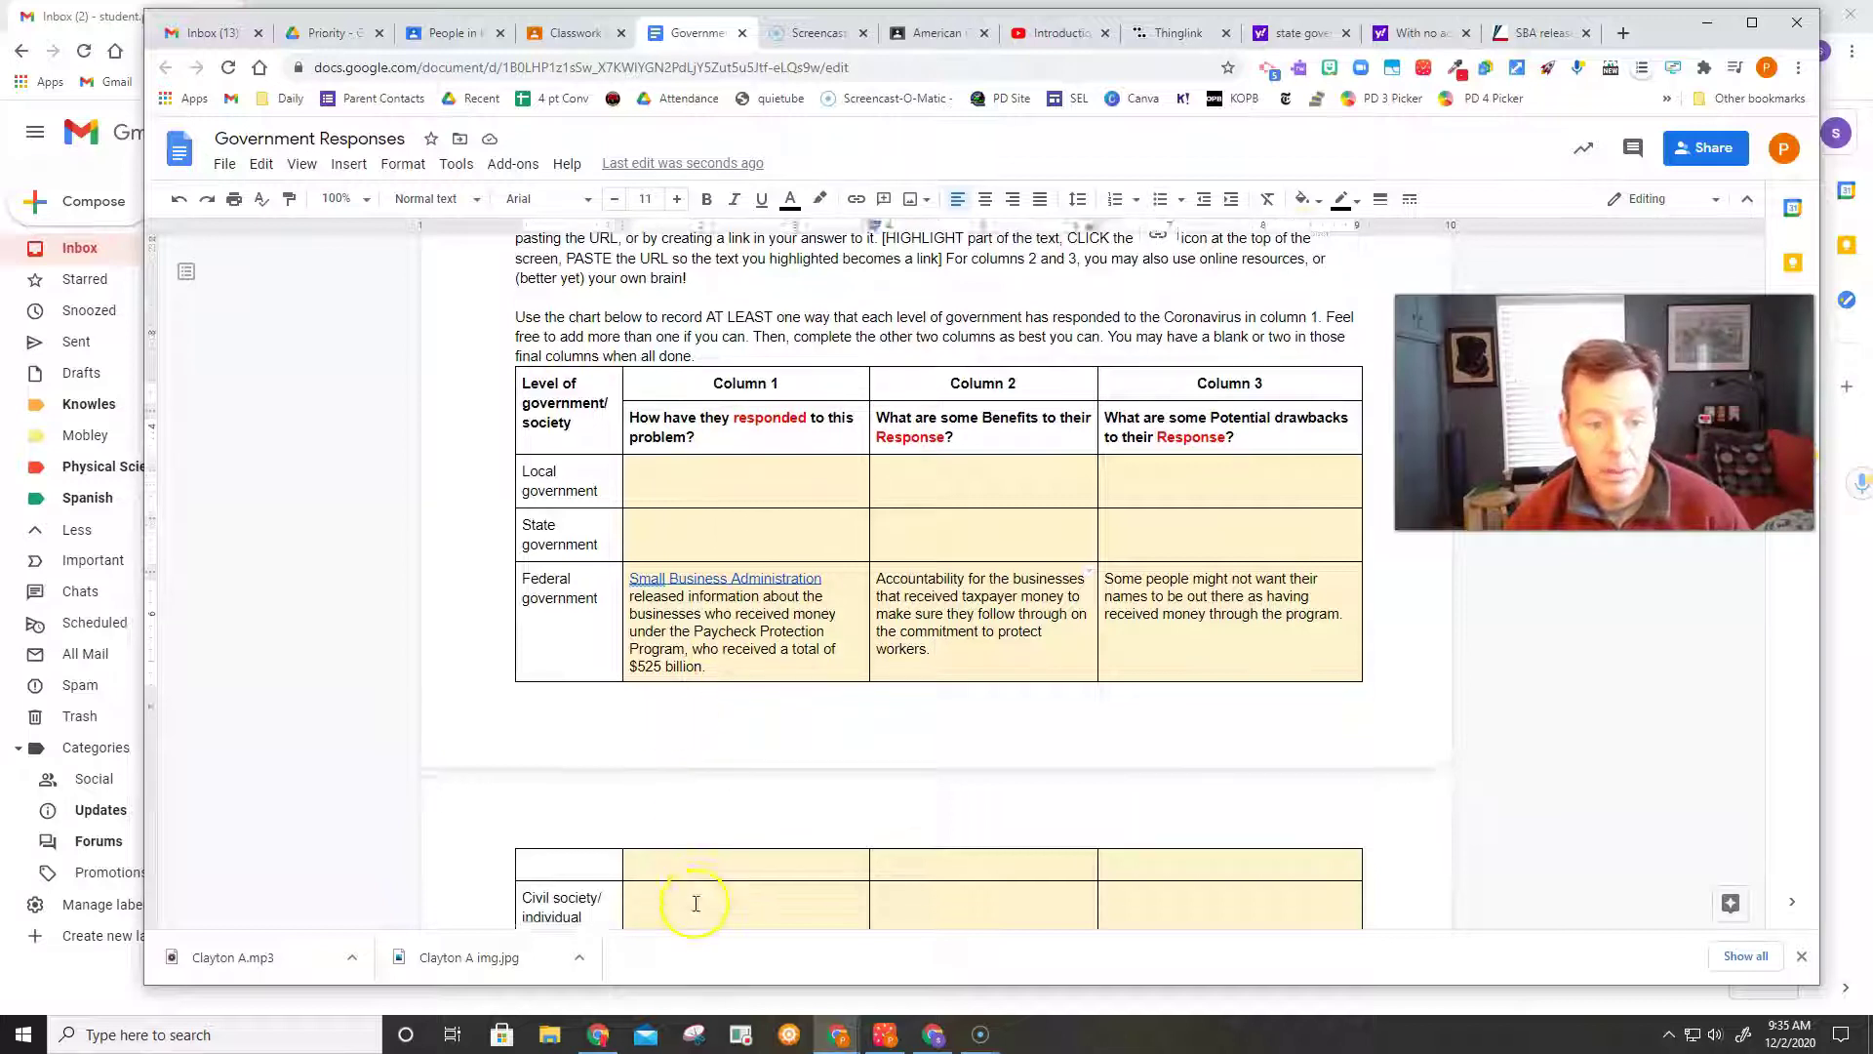
left_click(719, 837)
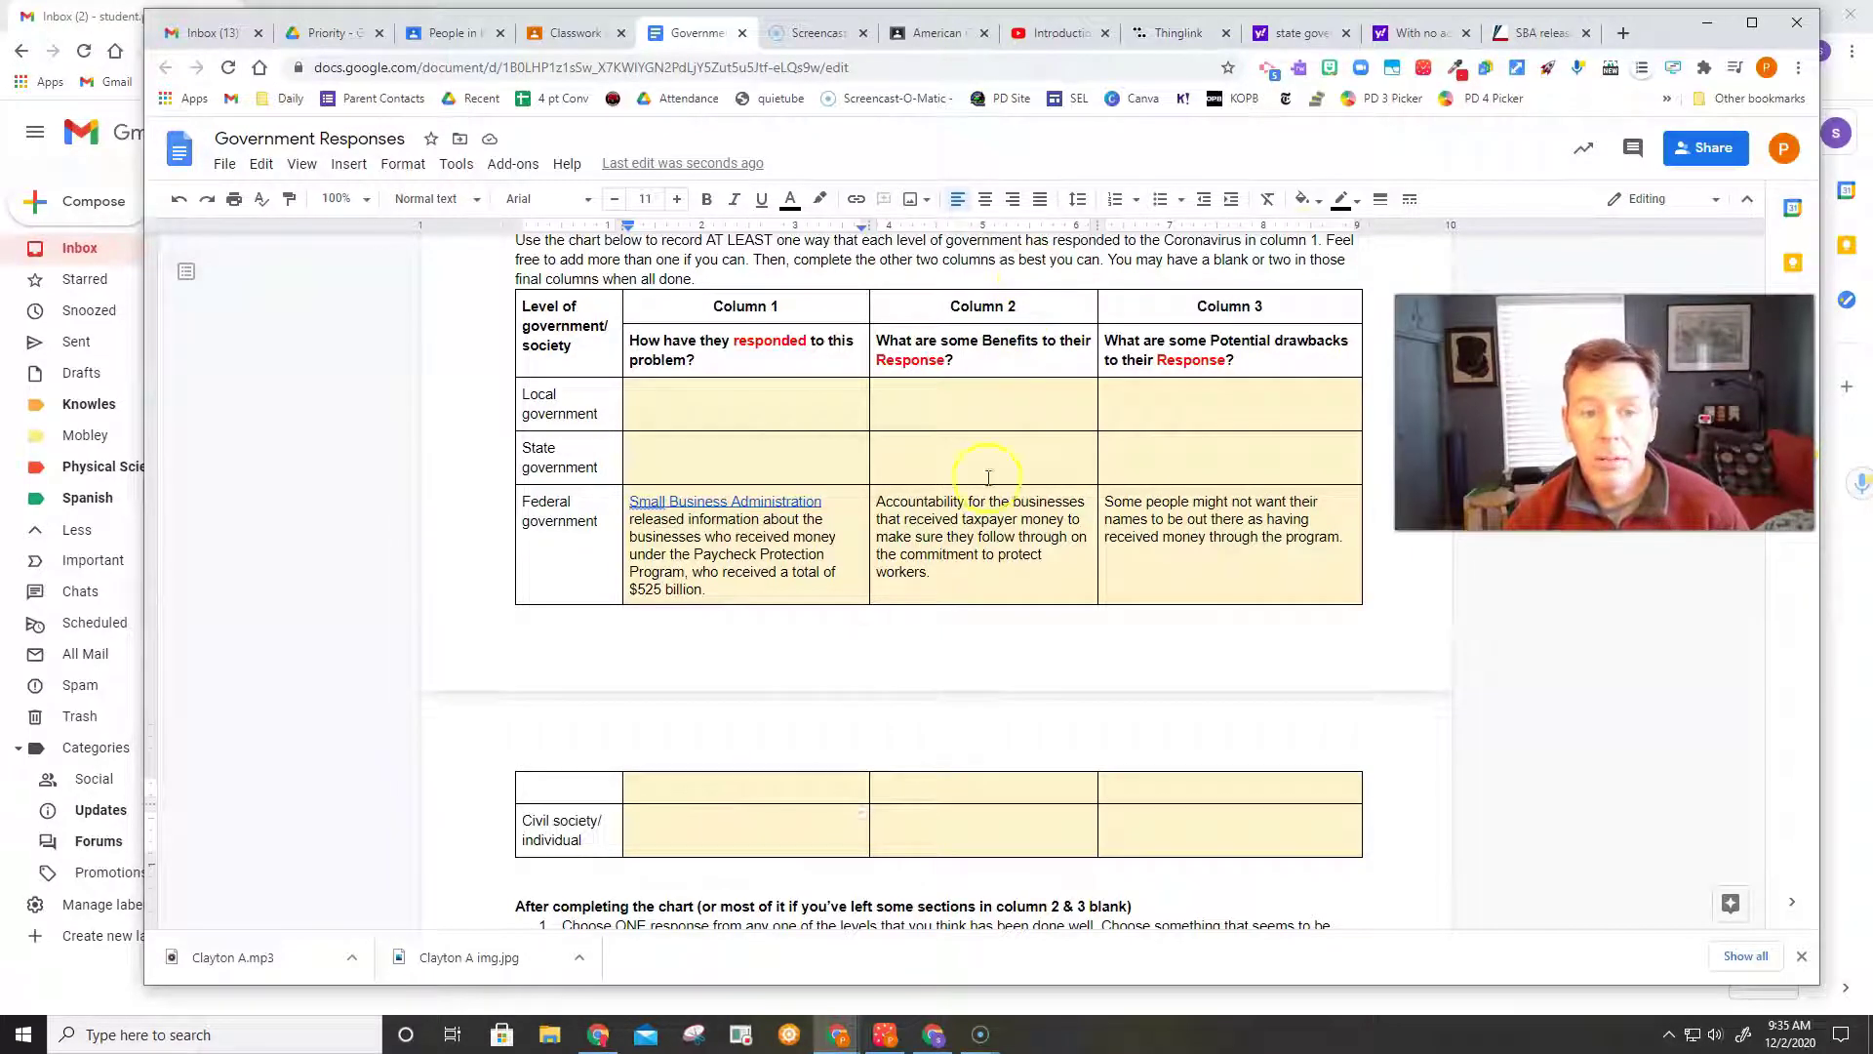
scroll(844, 827, "down", 7)
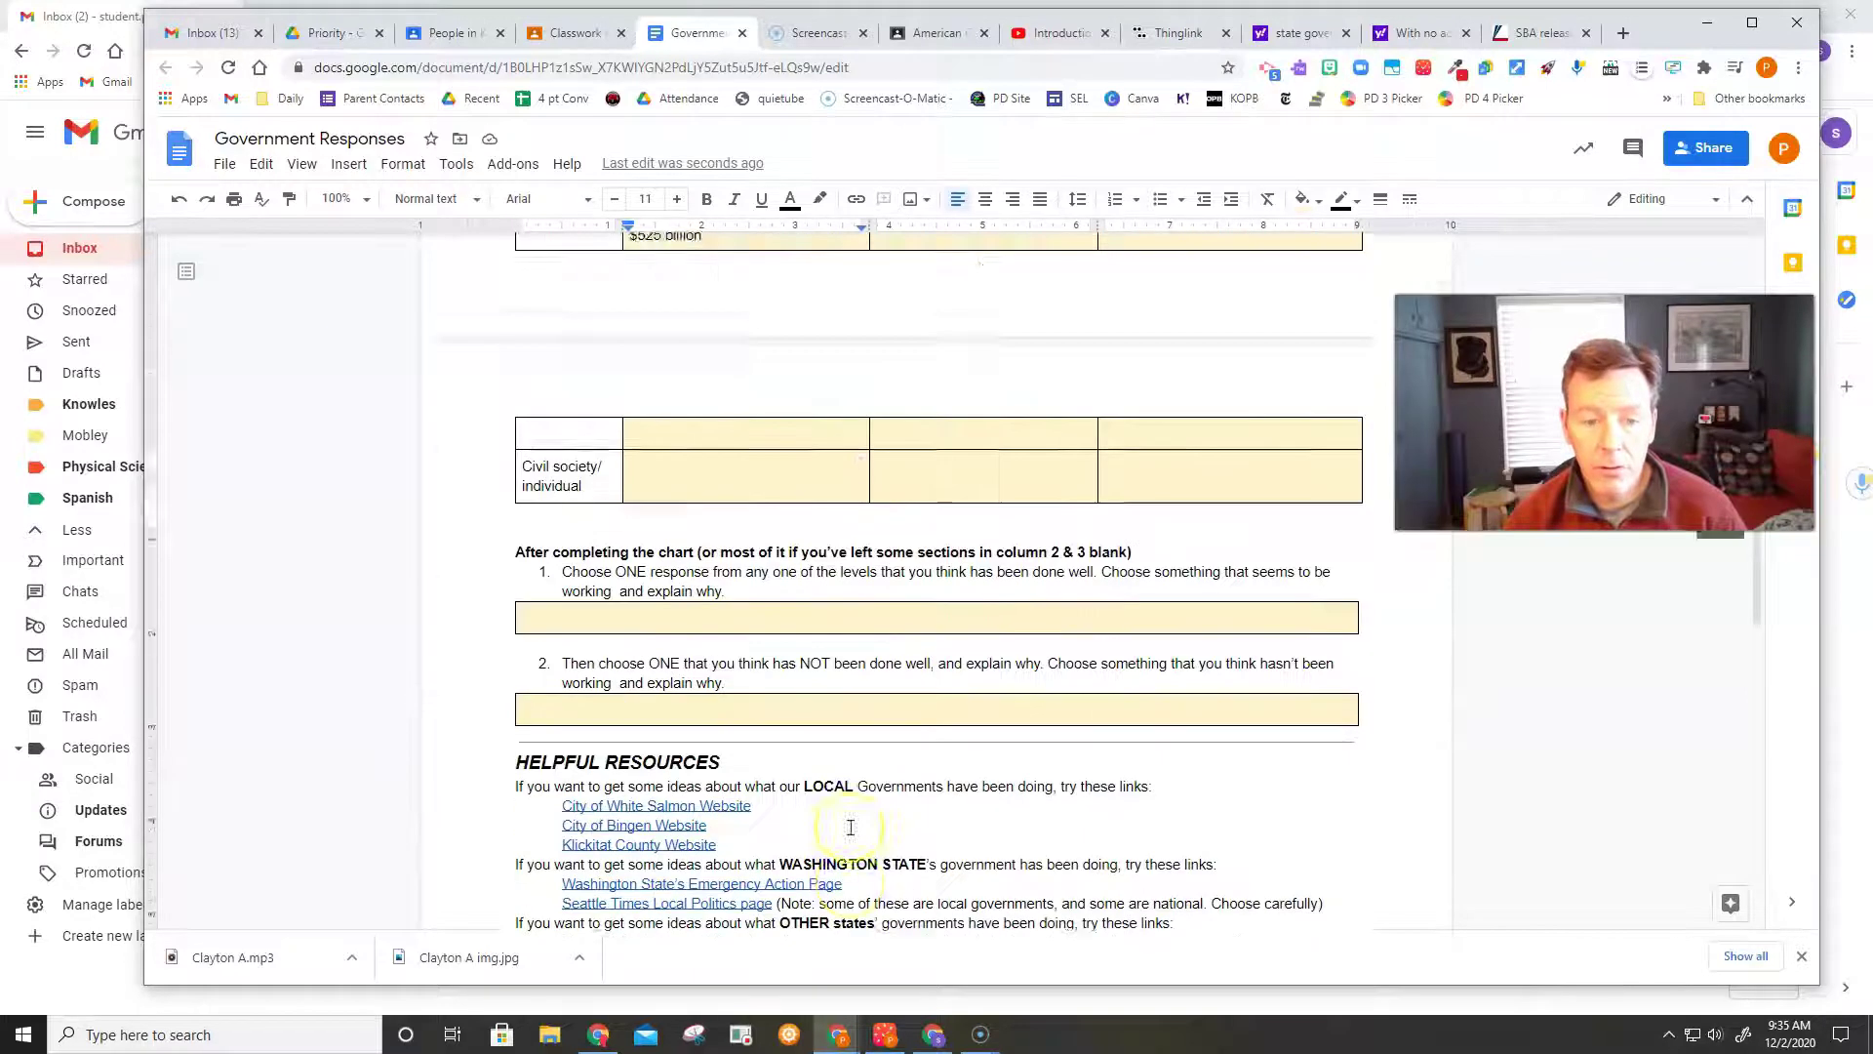
scroll(863, 825, "down", 2)
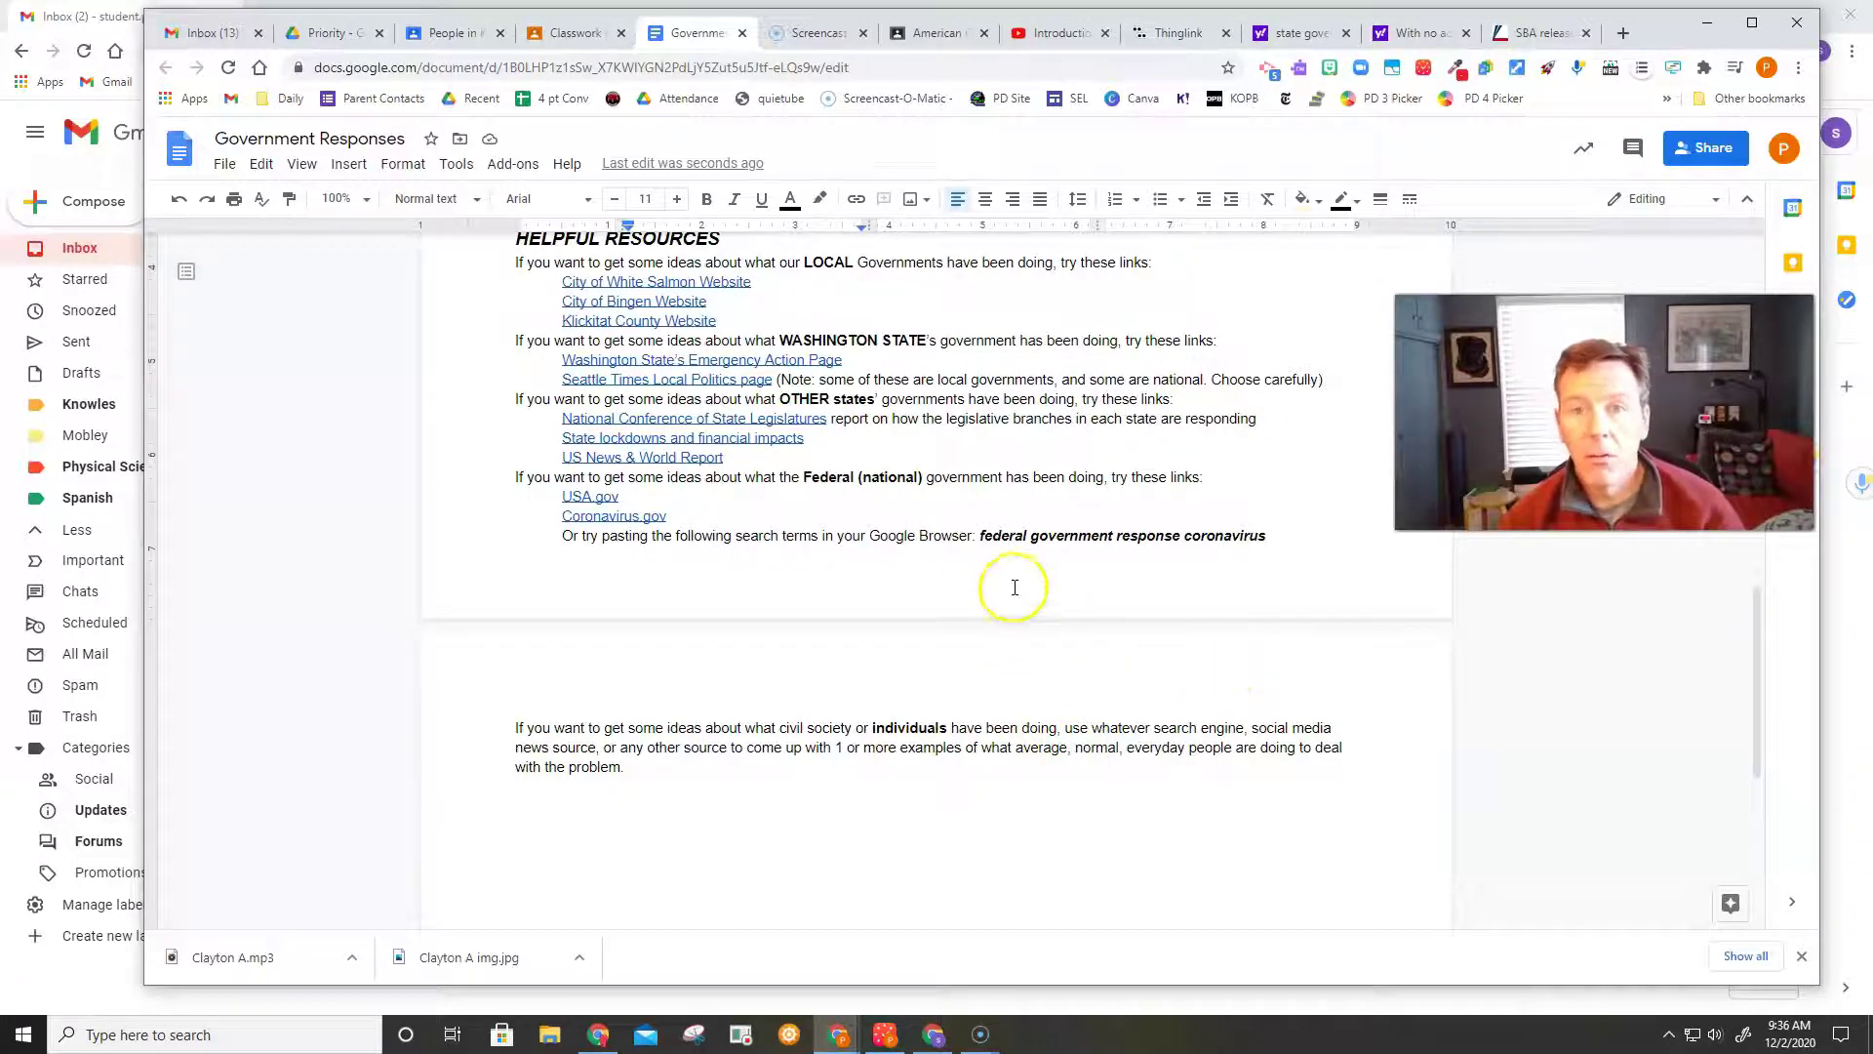
On the Yahoo tab, change the query to 'dealing with the coronavirus' and search
left_click(1303, 34)
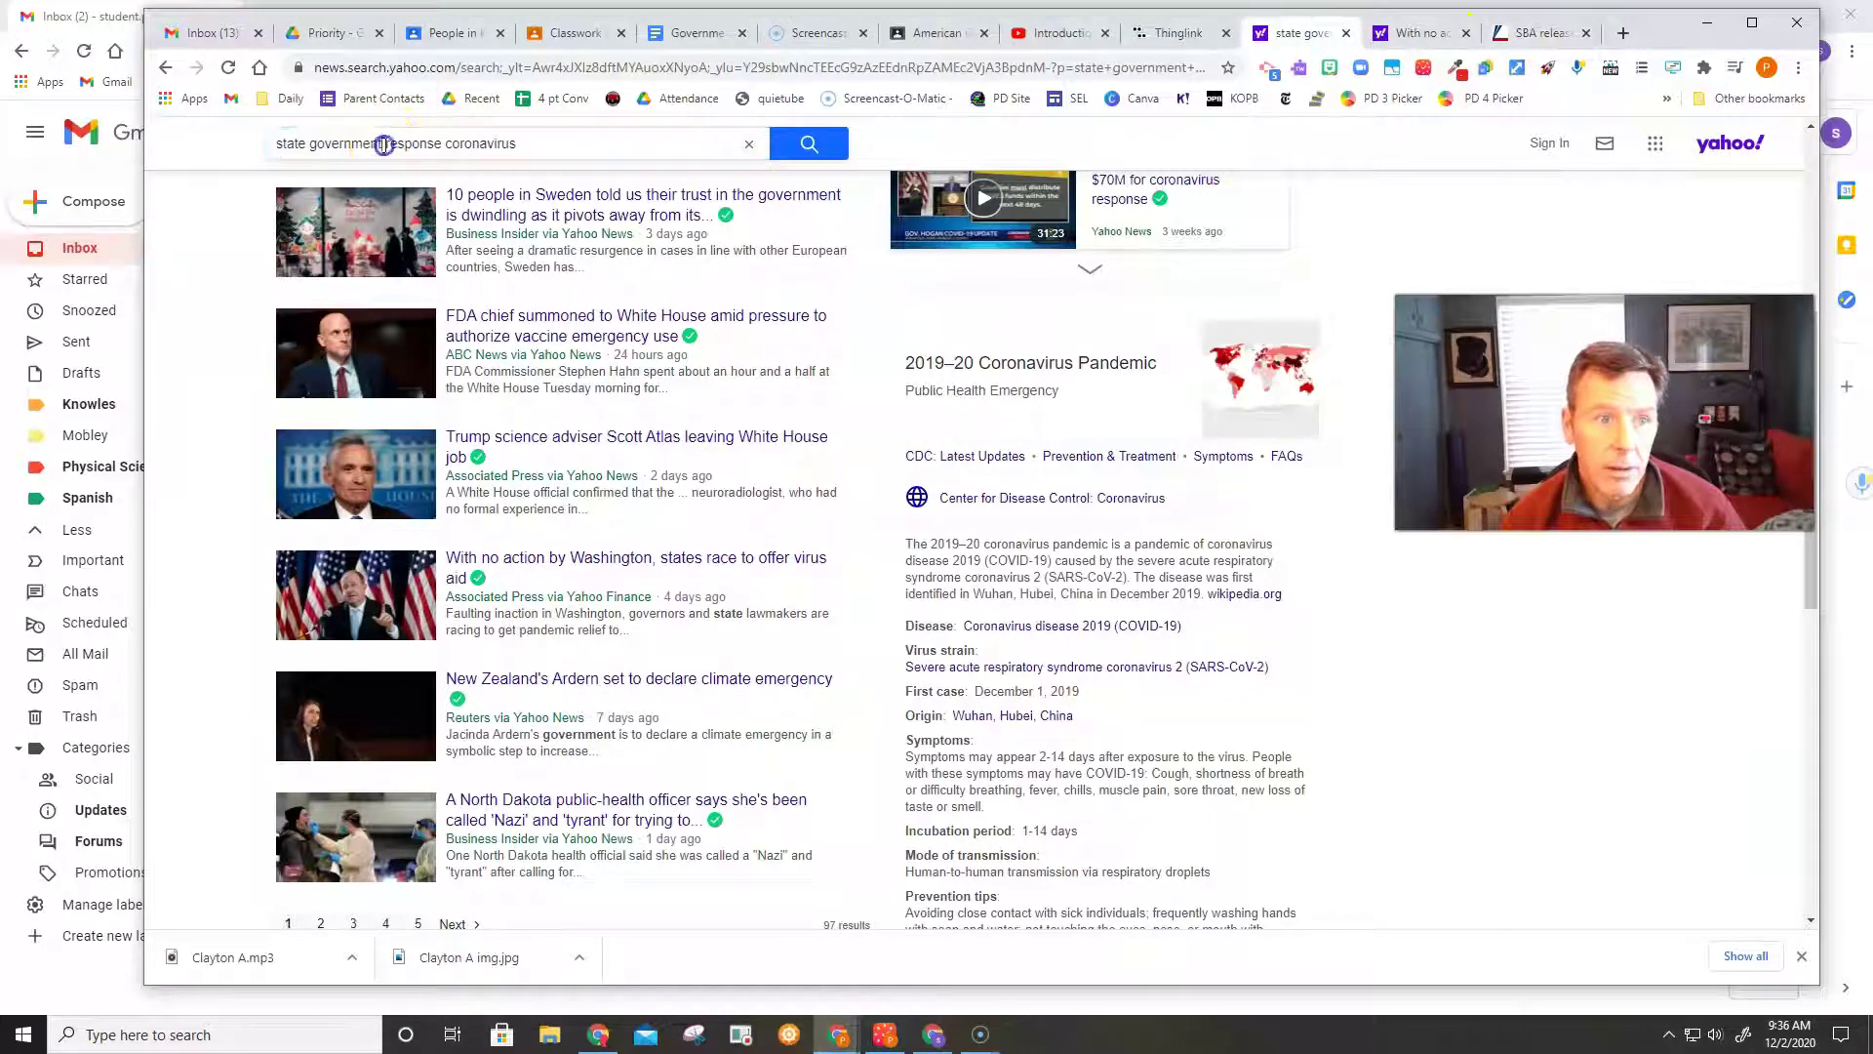
left_click_drag(384, 144, 214, 144)
type("dealing ")
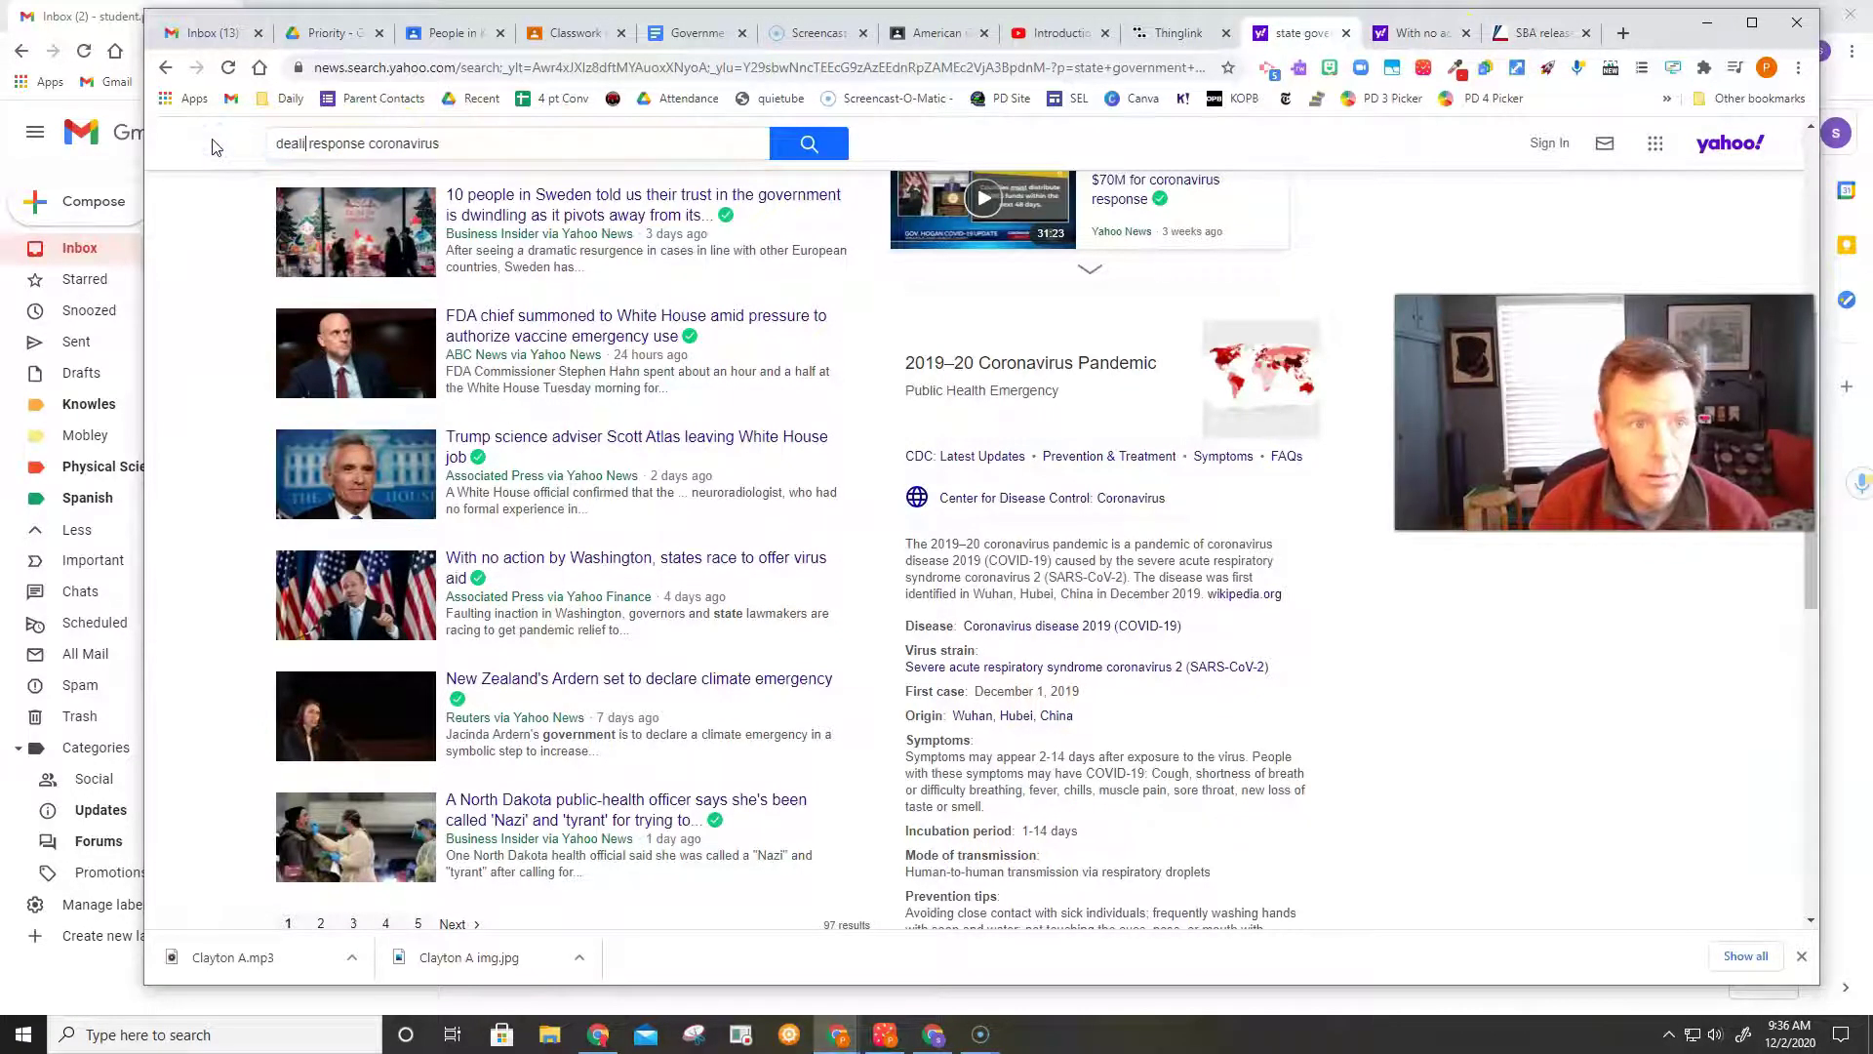
type("with the")
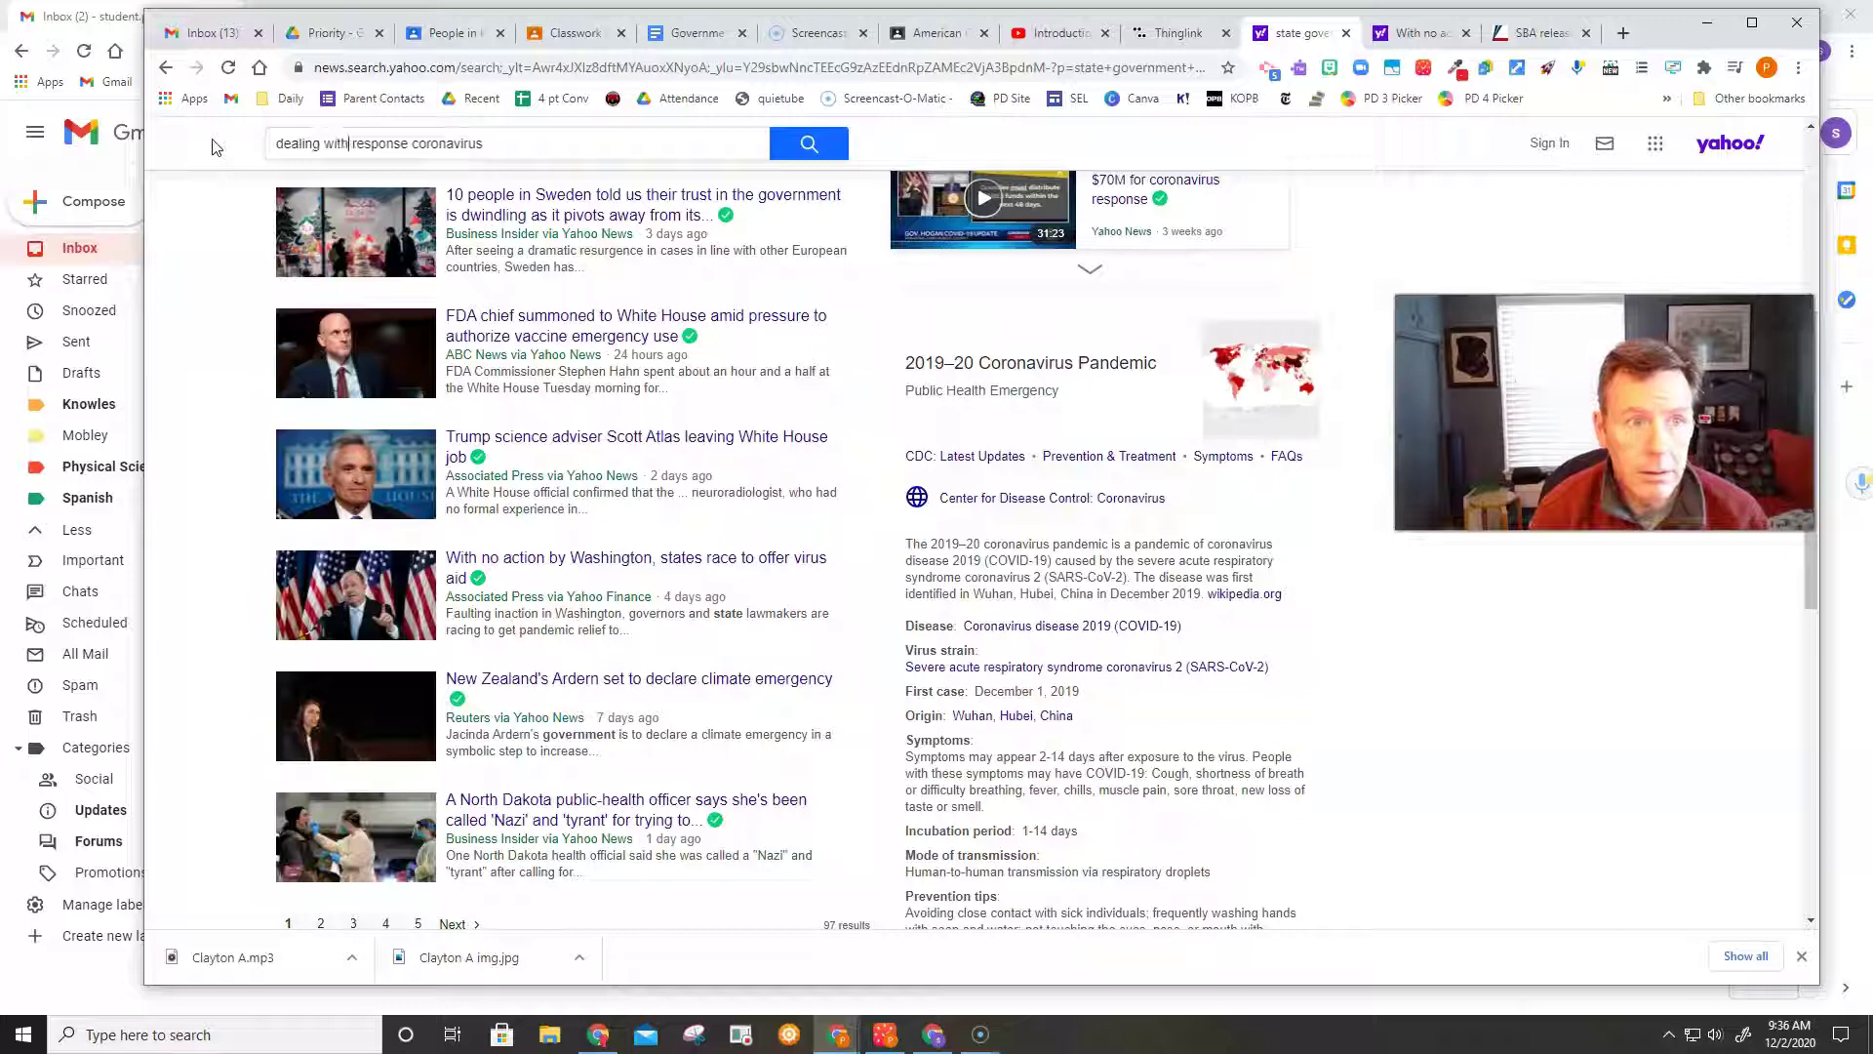
double_click(395, 144)
key("BackSpace")
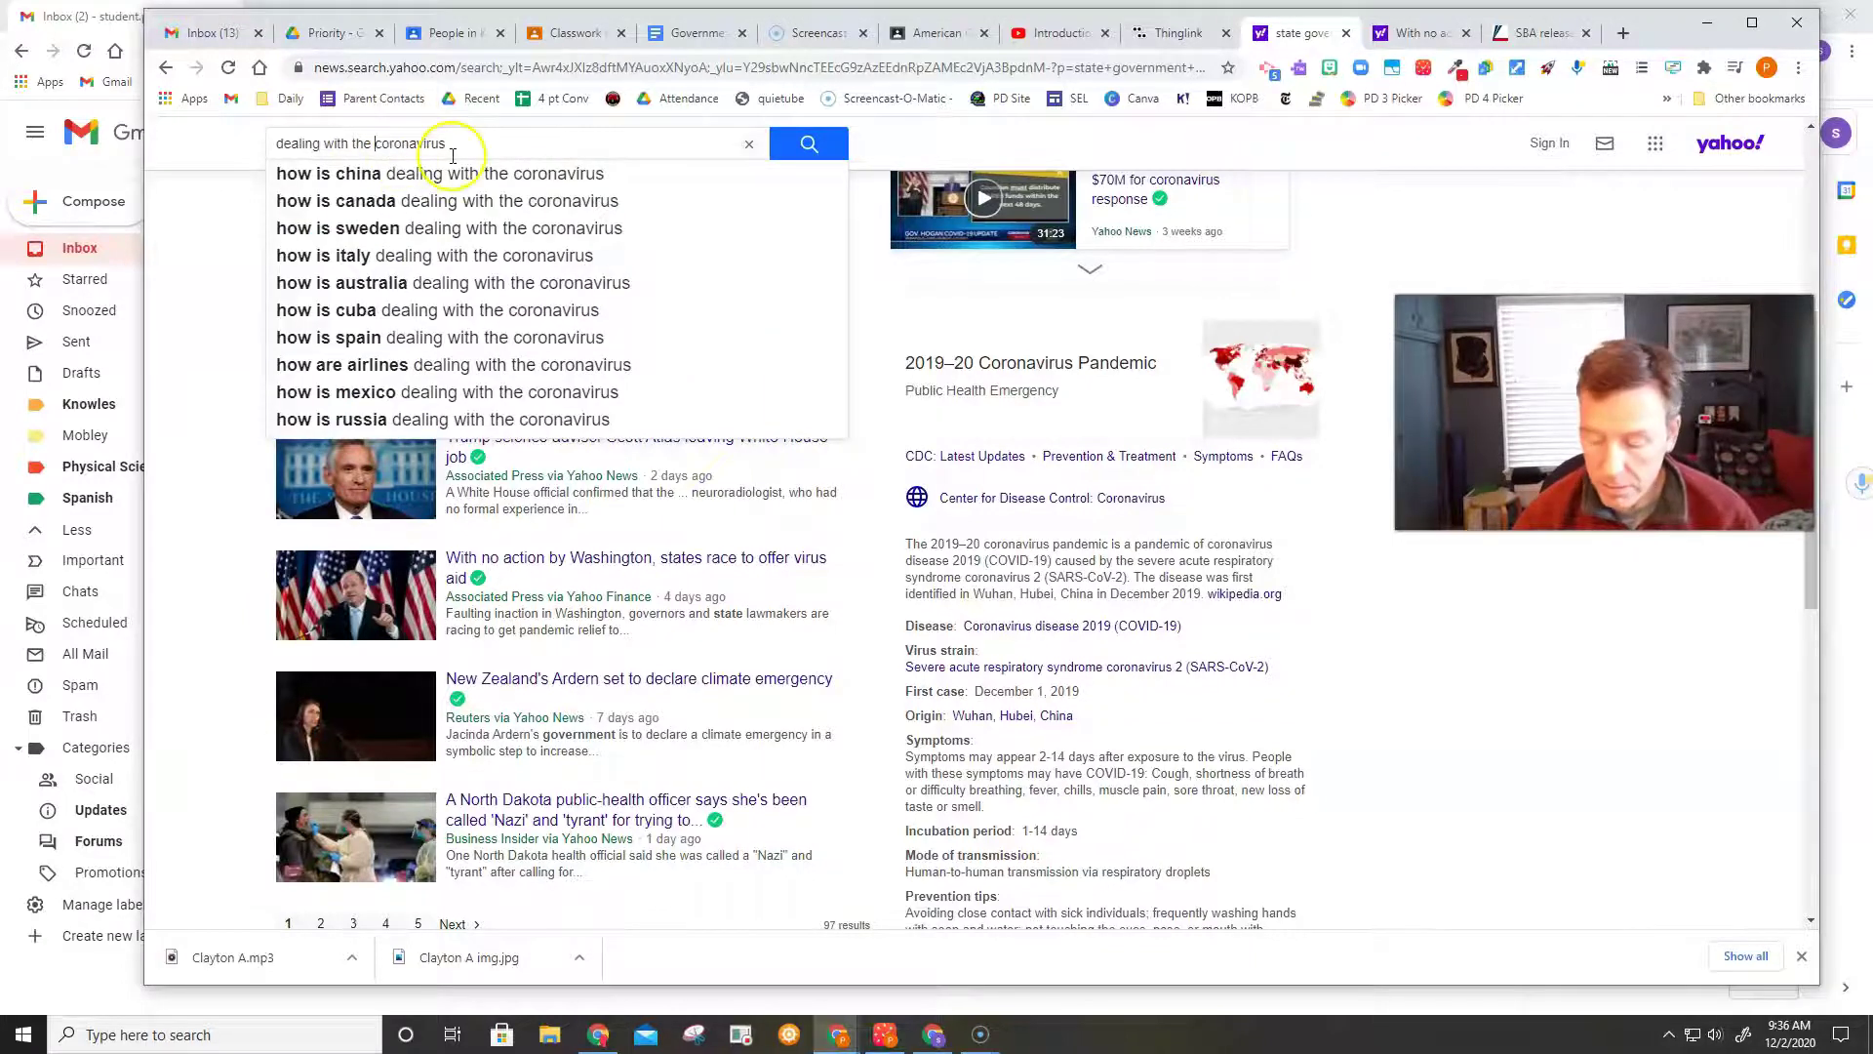
key("Return")
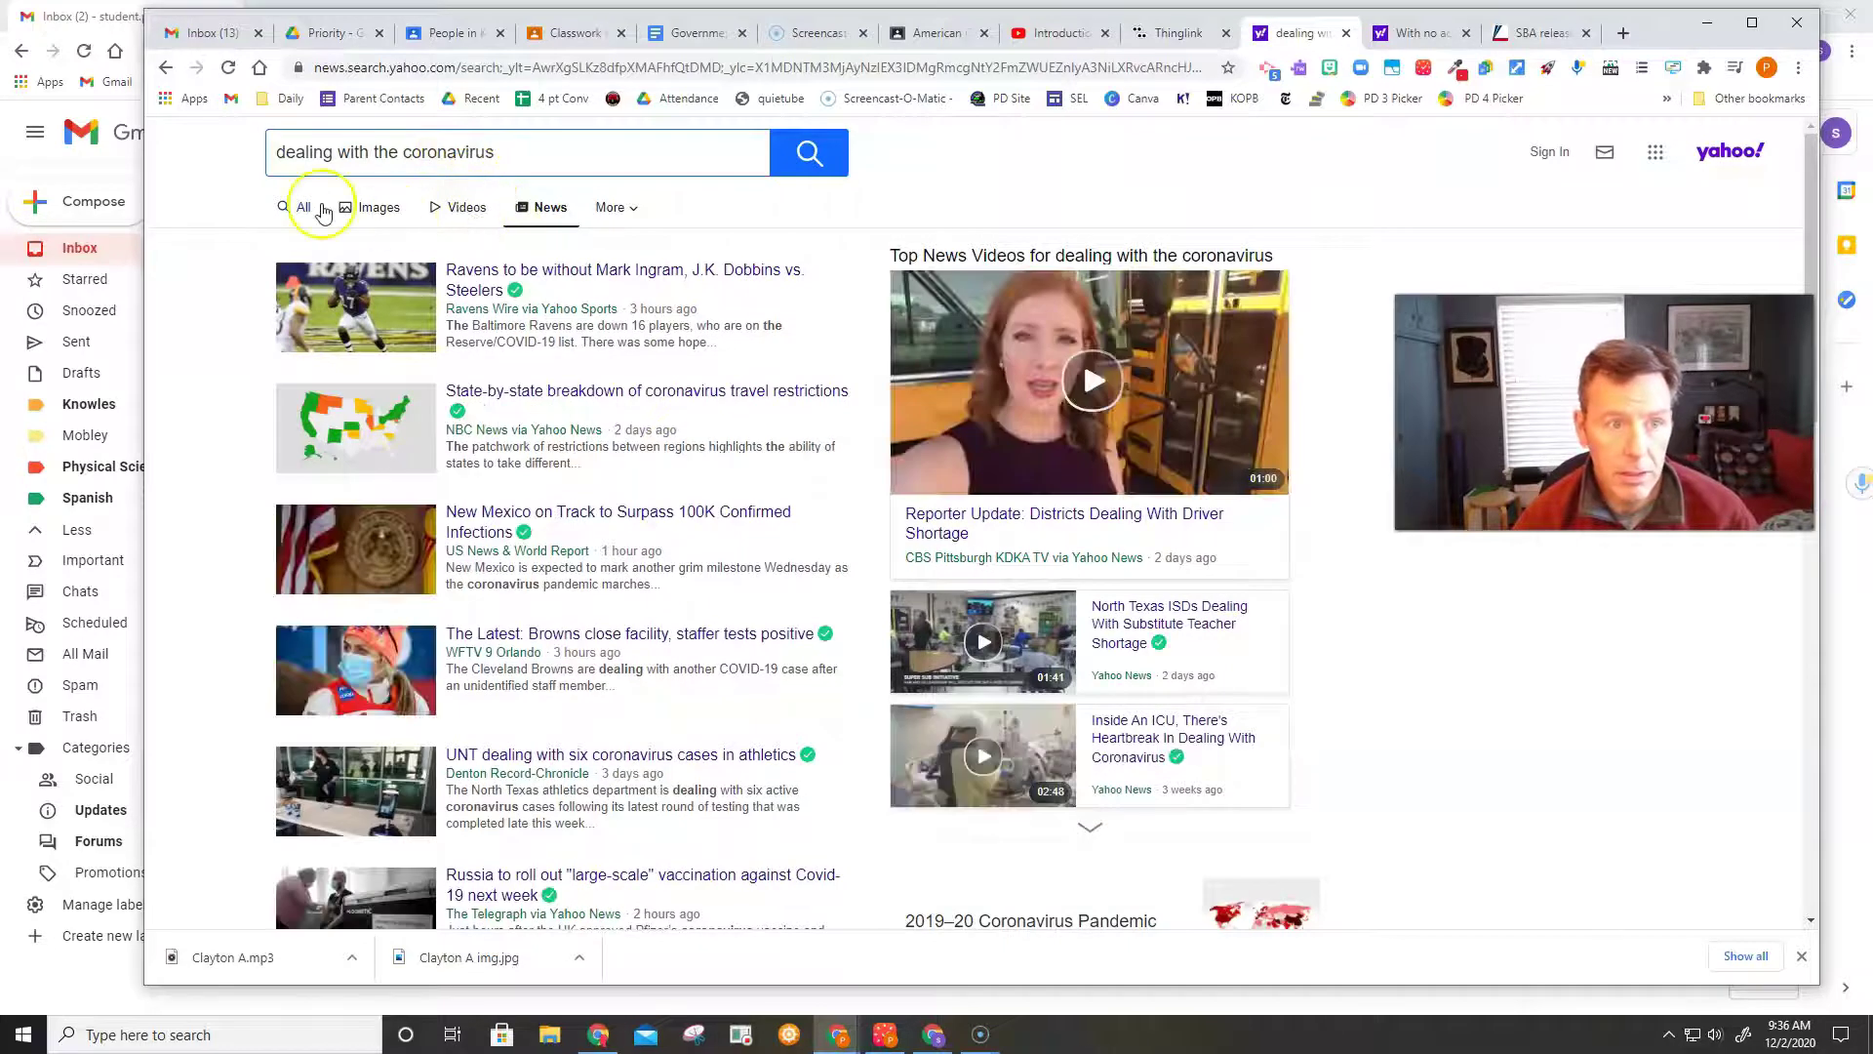
Keep the results on News and scroll through the district, athletics and vaccination stories
left_click(539, 211)
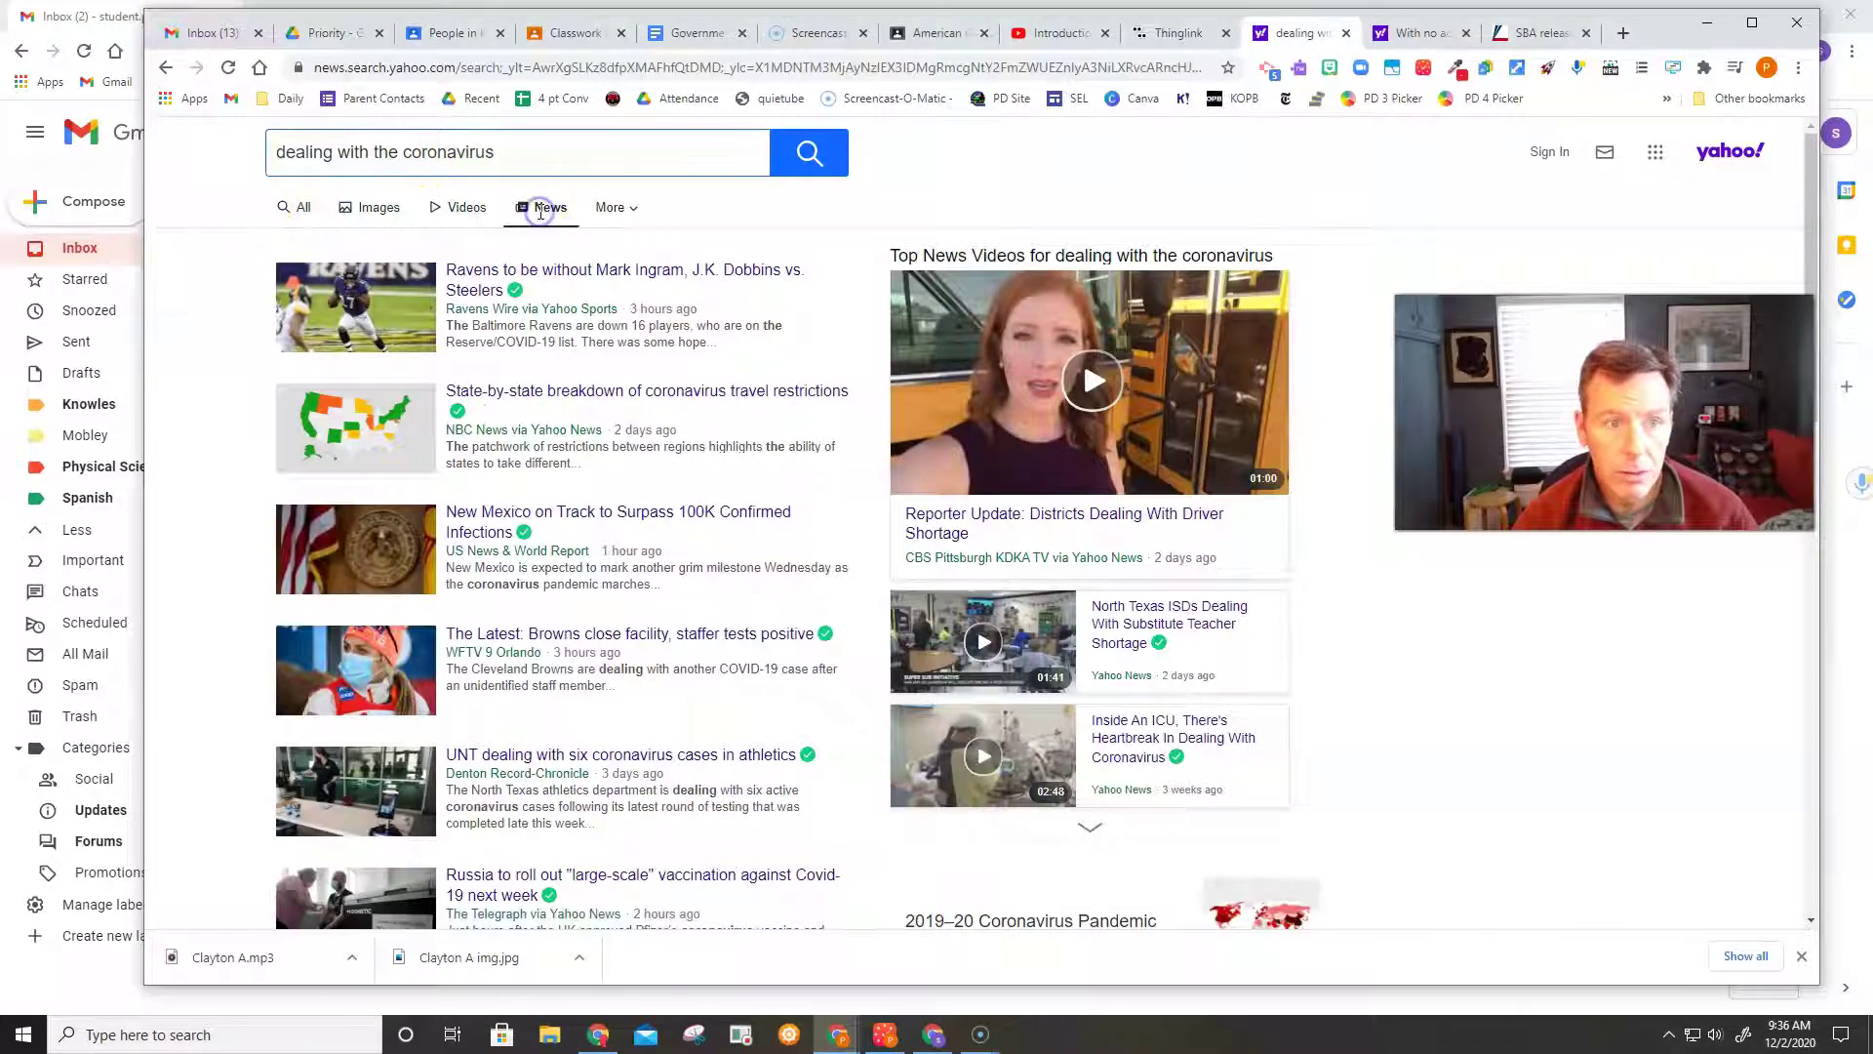
scroll(605, 395, "down", 5)
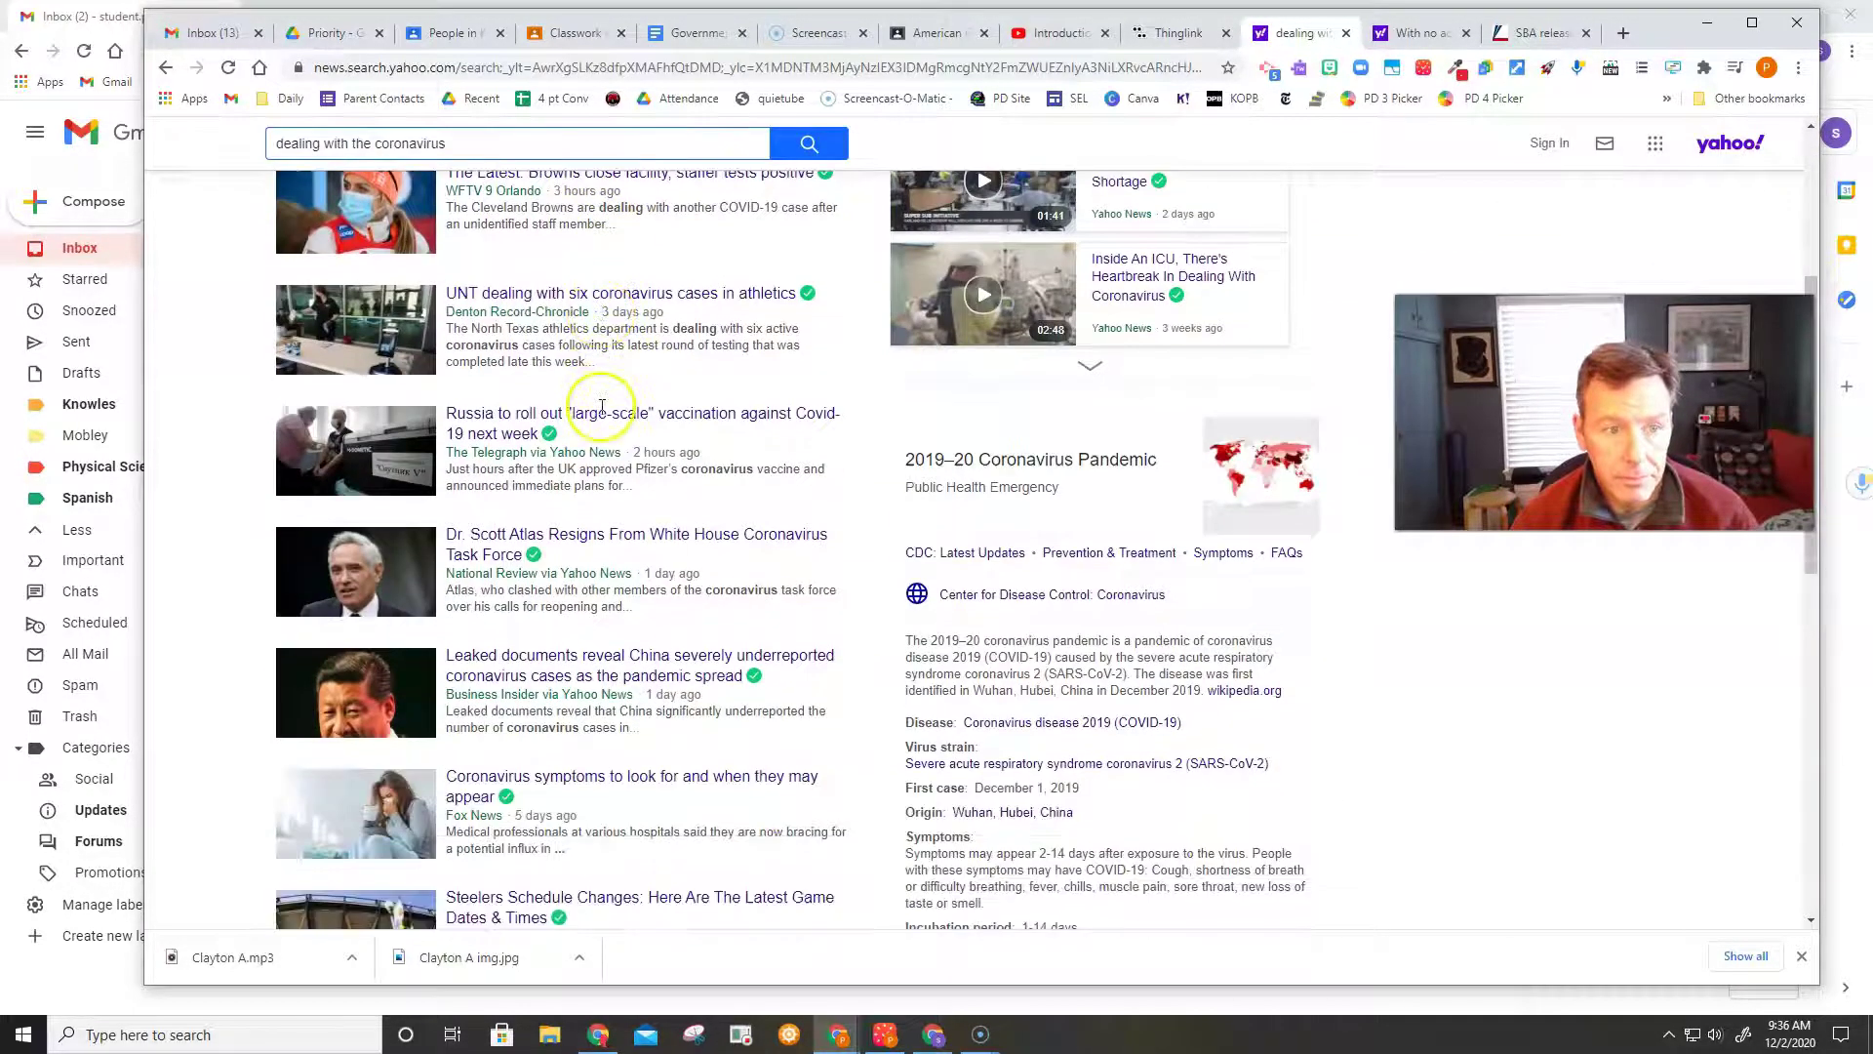
scroll(602, 406, "up", 1)
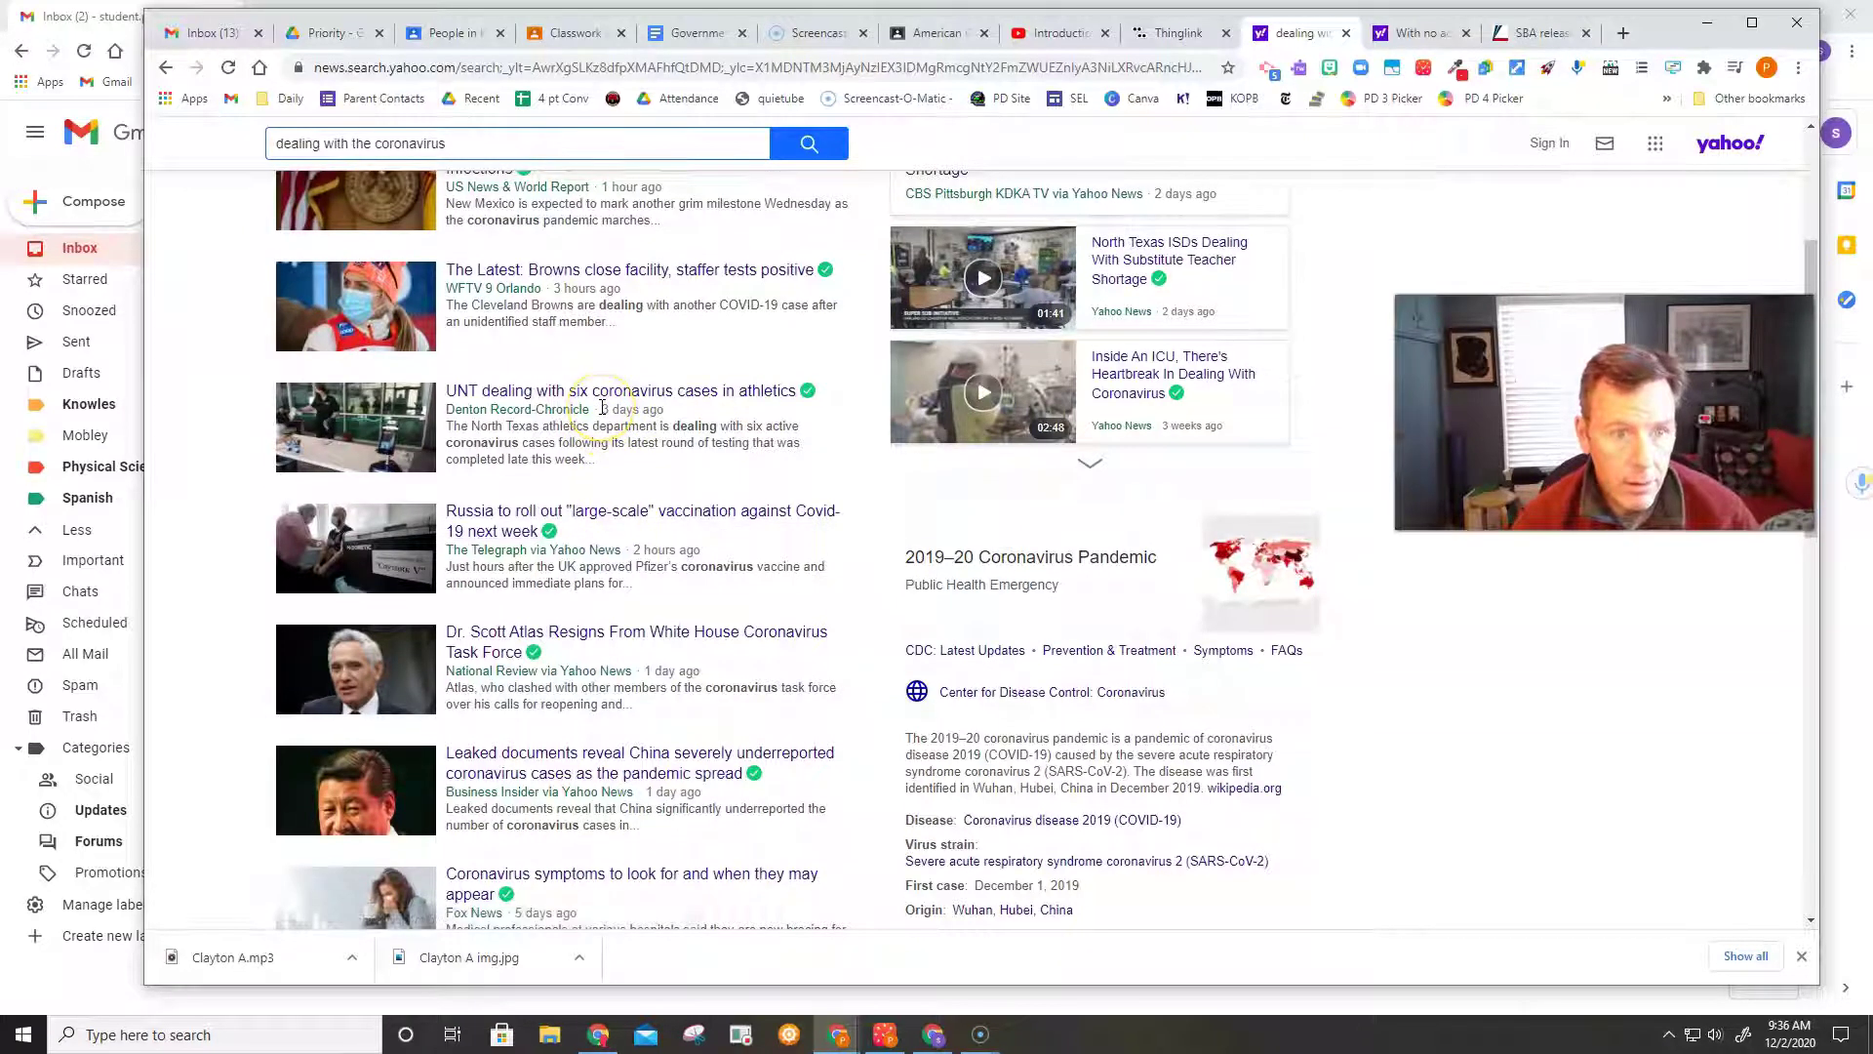
scroll(605, 390, "down", 2)
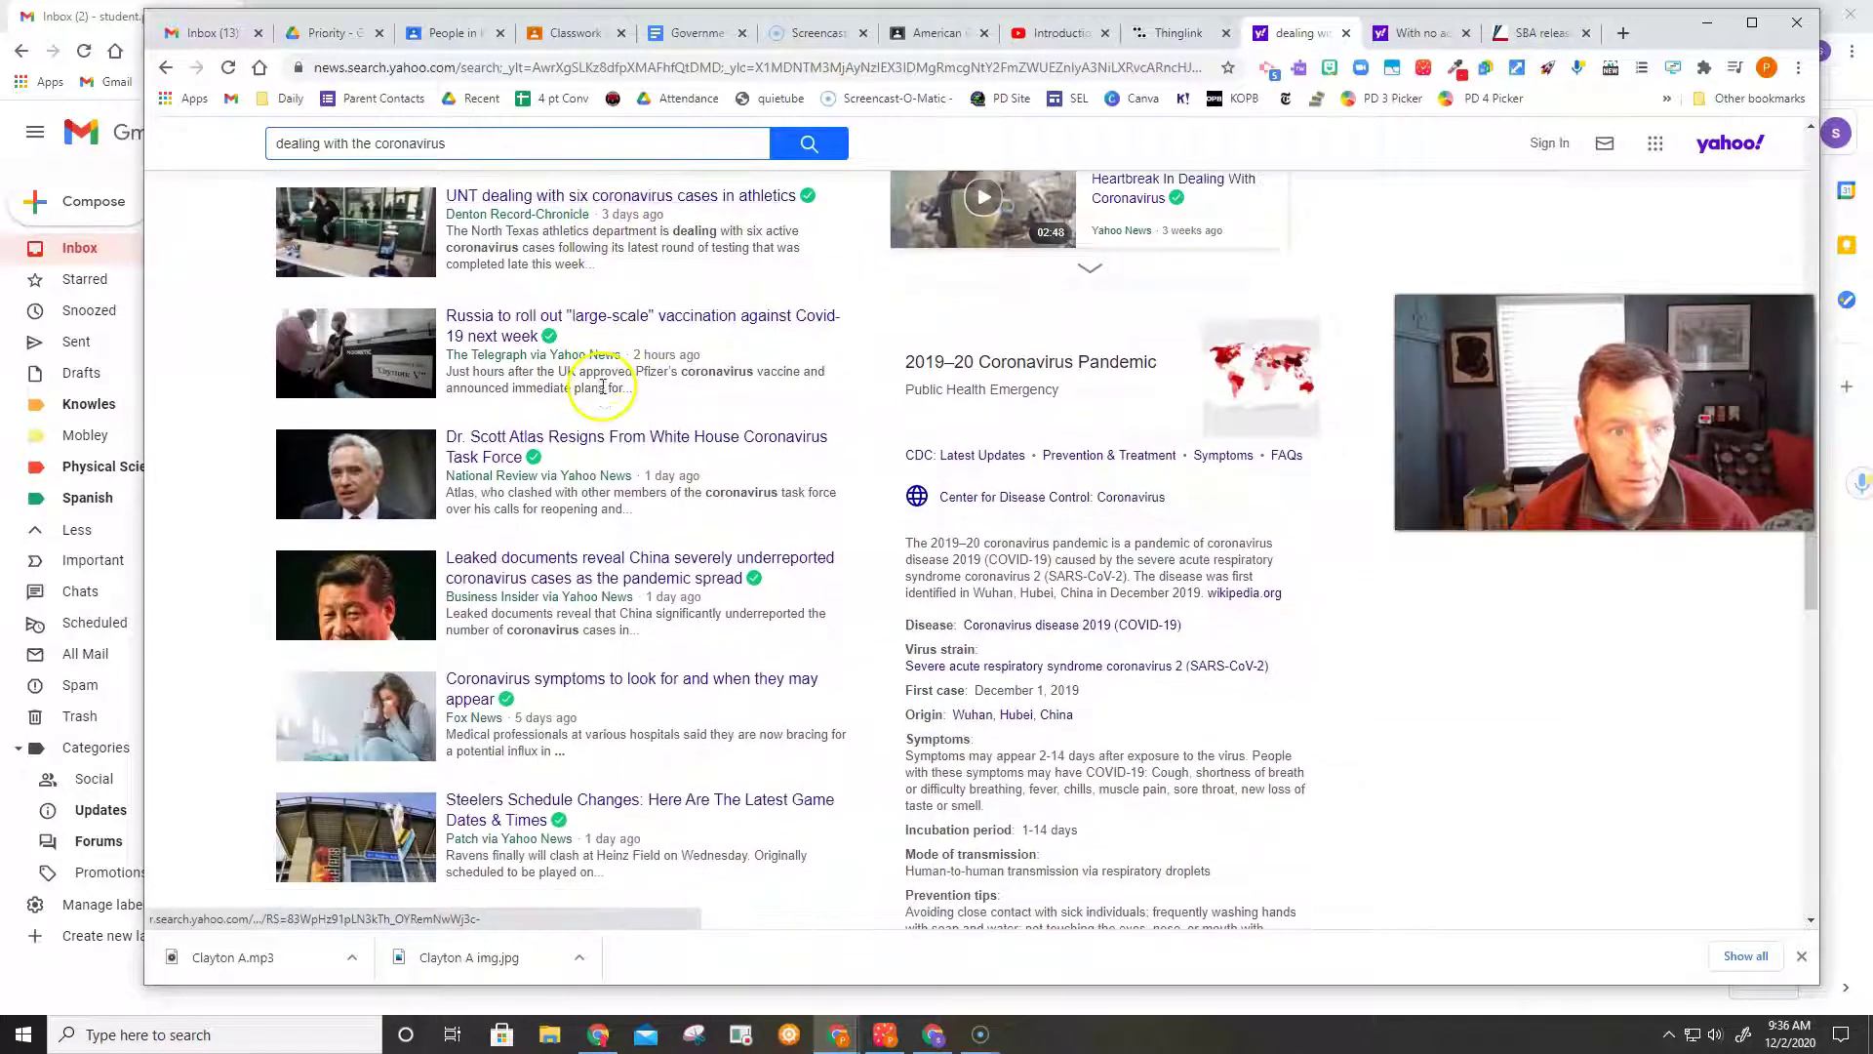
scroll(604, 391, "up", 2)
scroll(683, 448, "down", 2)
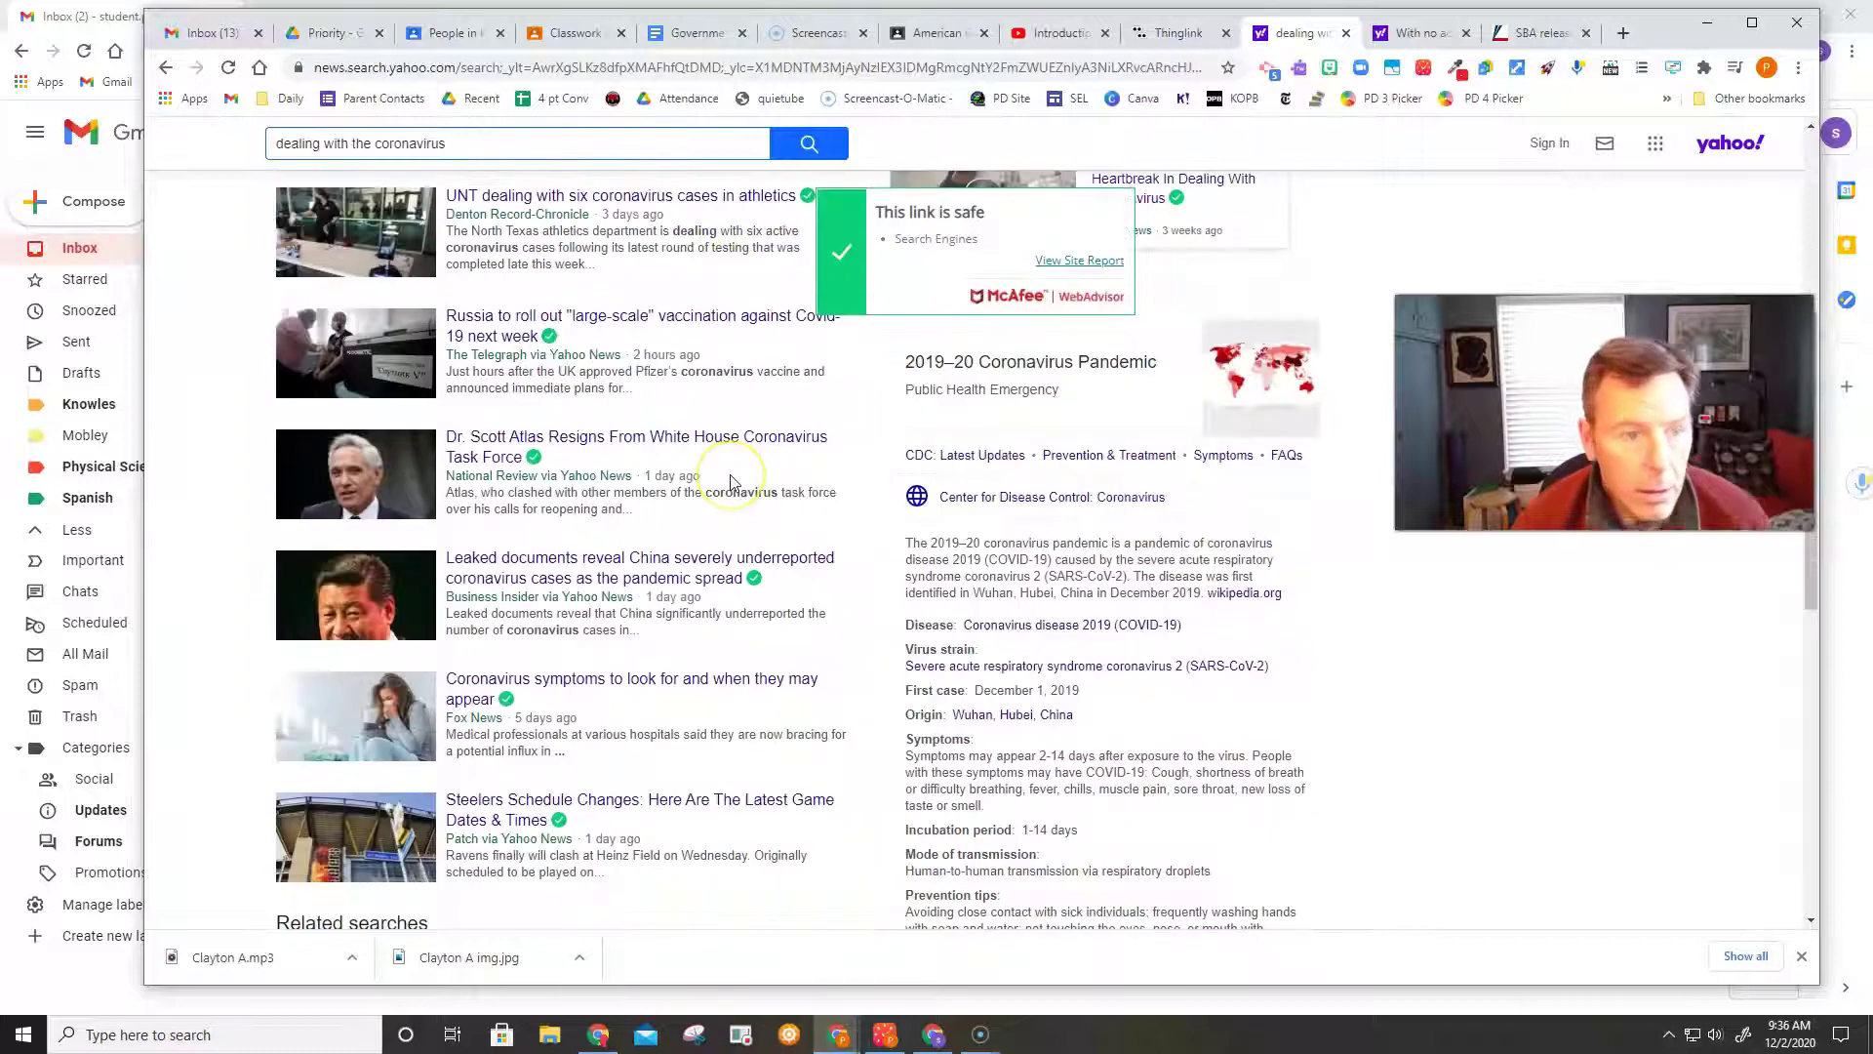
scroll(734, 481, "down", 2)
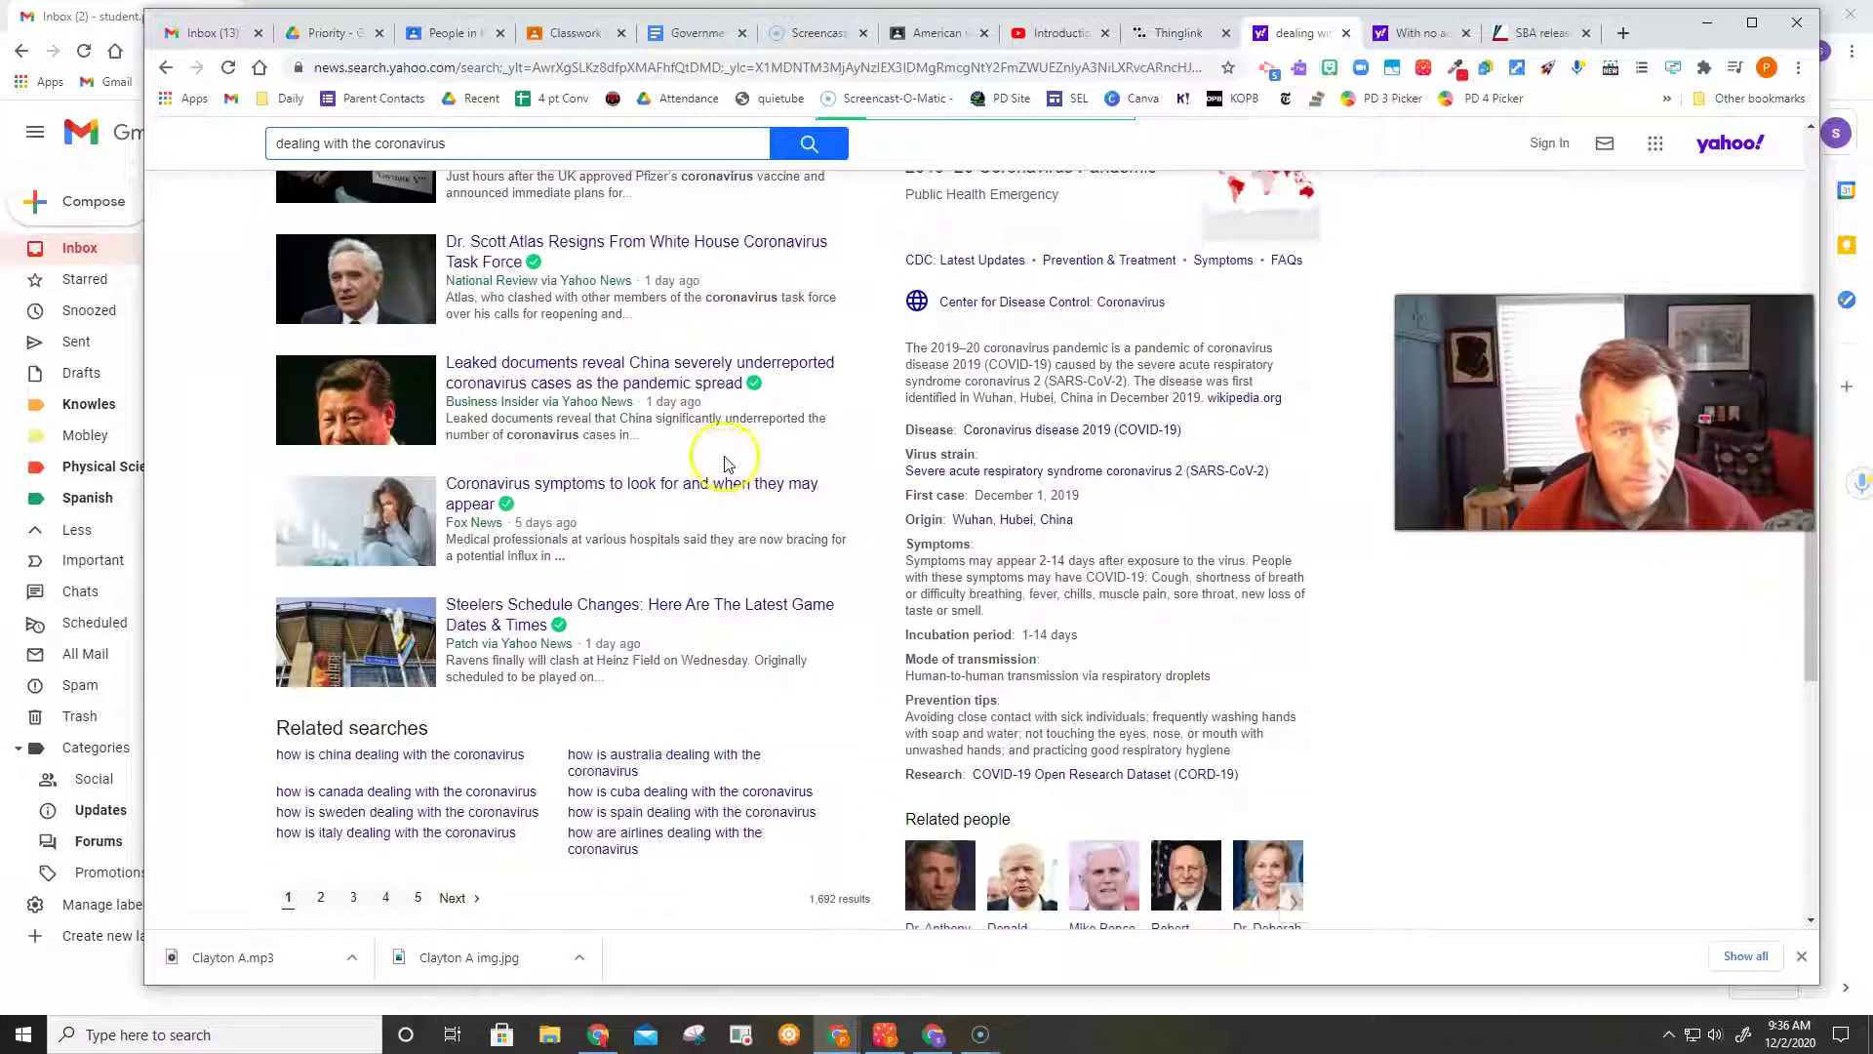
scroll(722, 483, "down", 1)
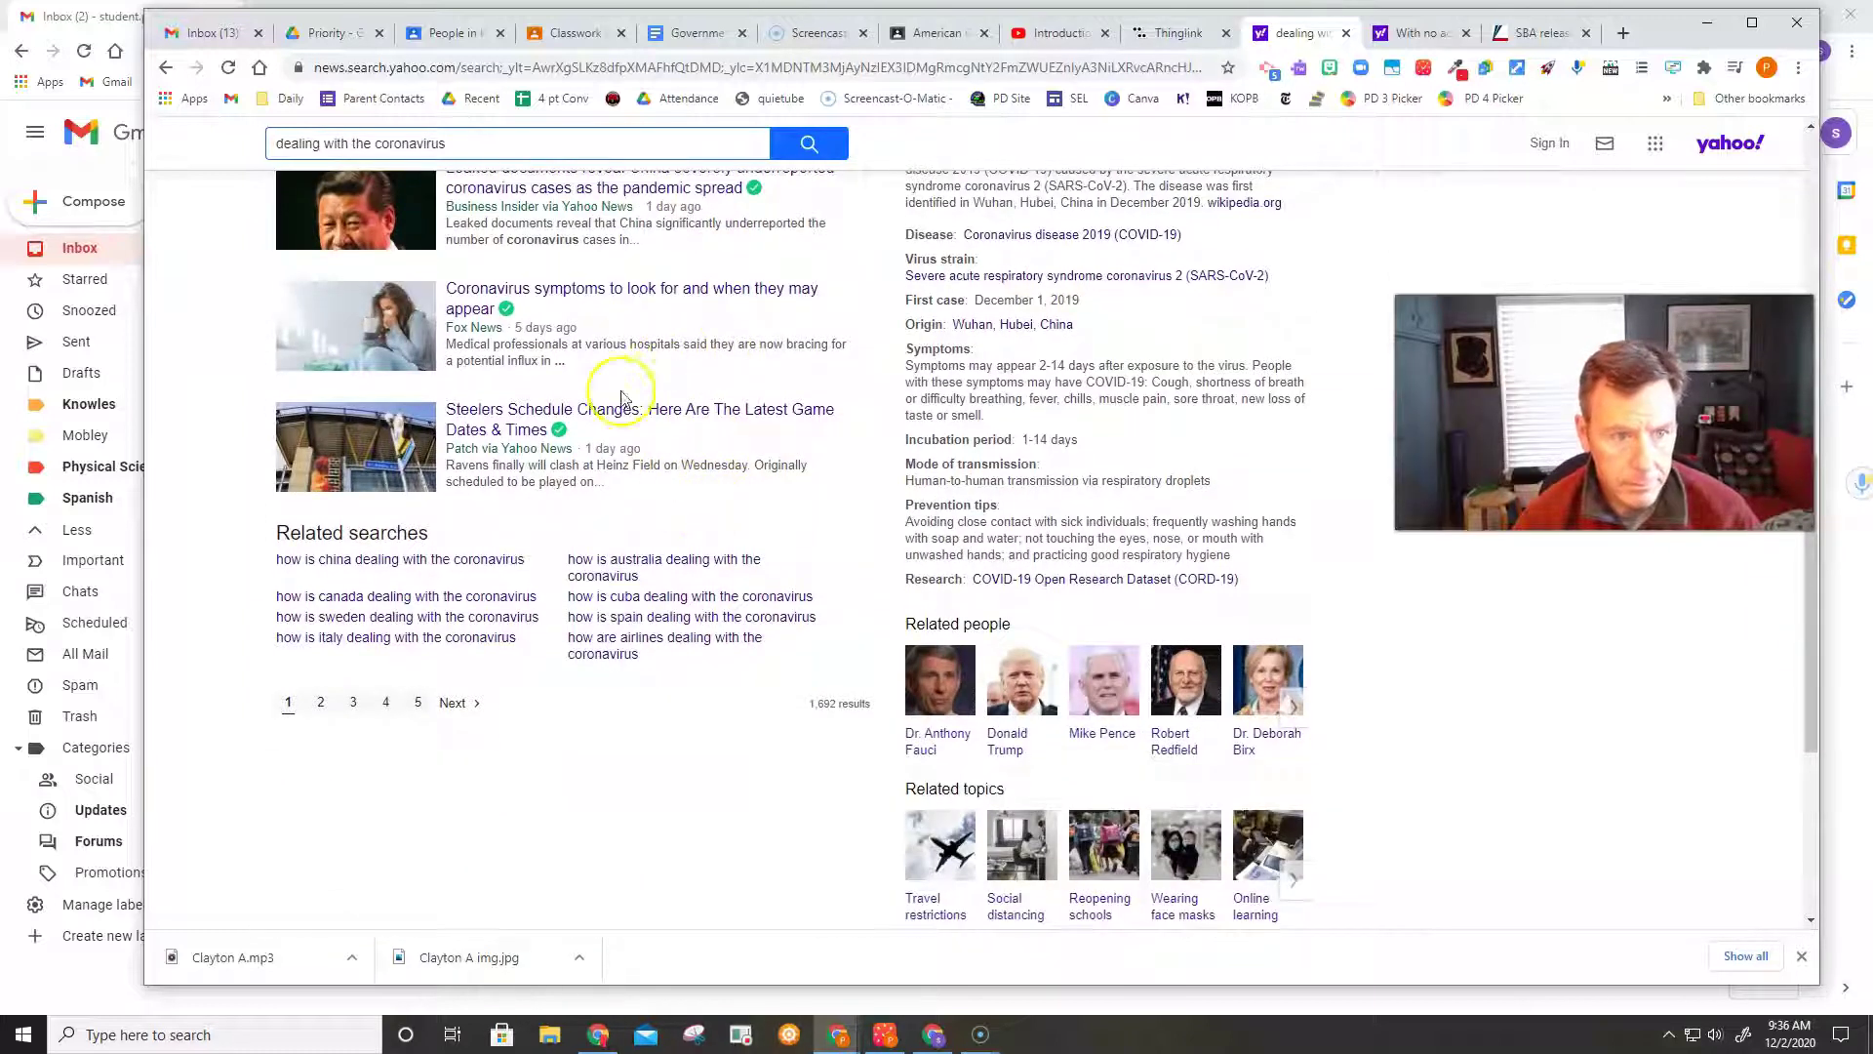
scroll(644, 458, "down", 2)
scroll(651, 498, "down", 2)
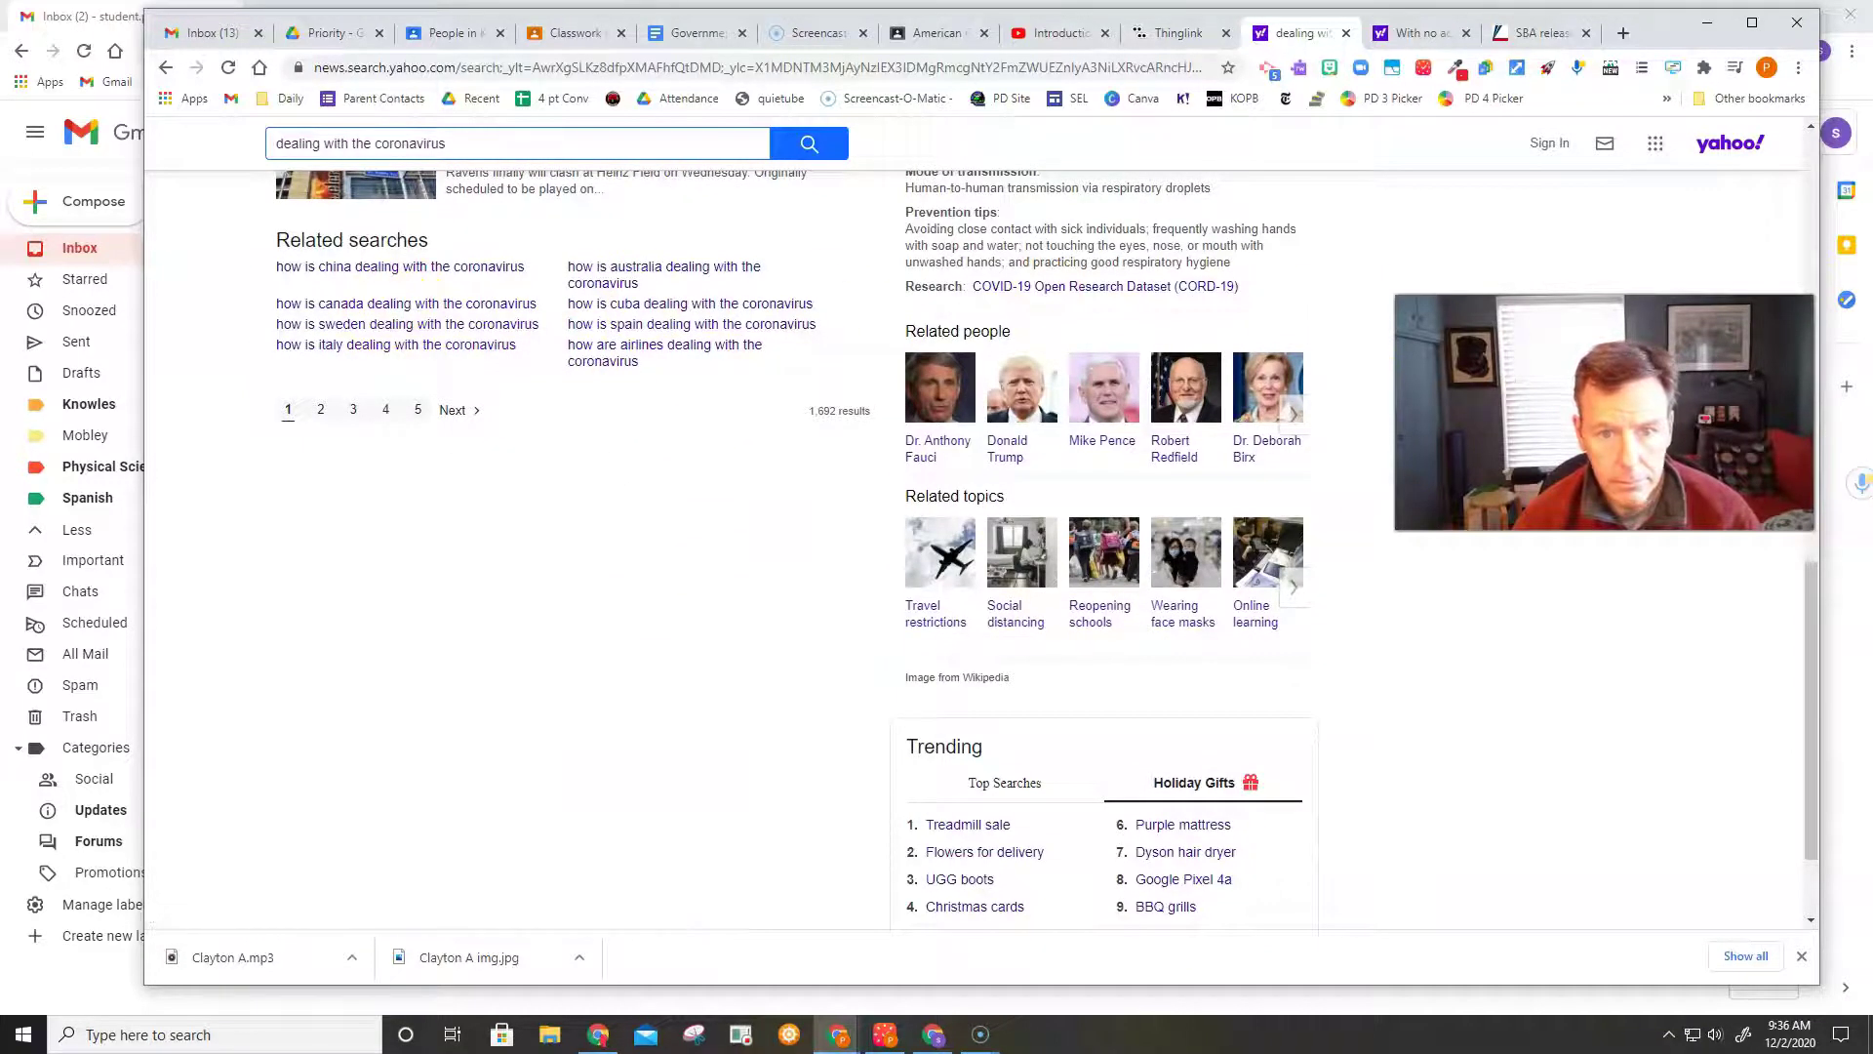
scroll(585, 439, "up", 5)
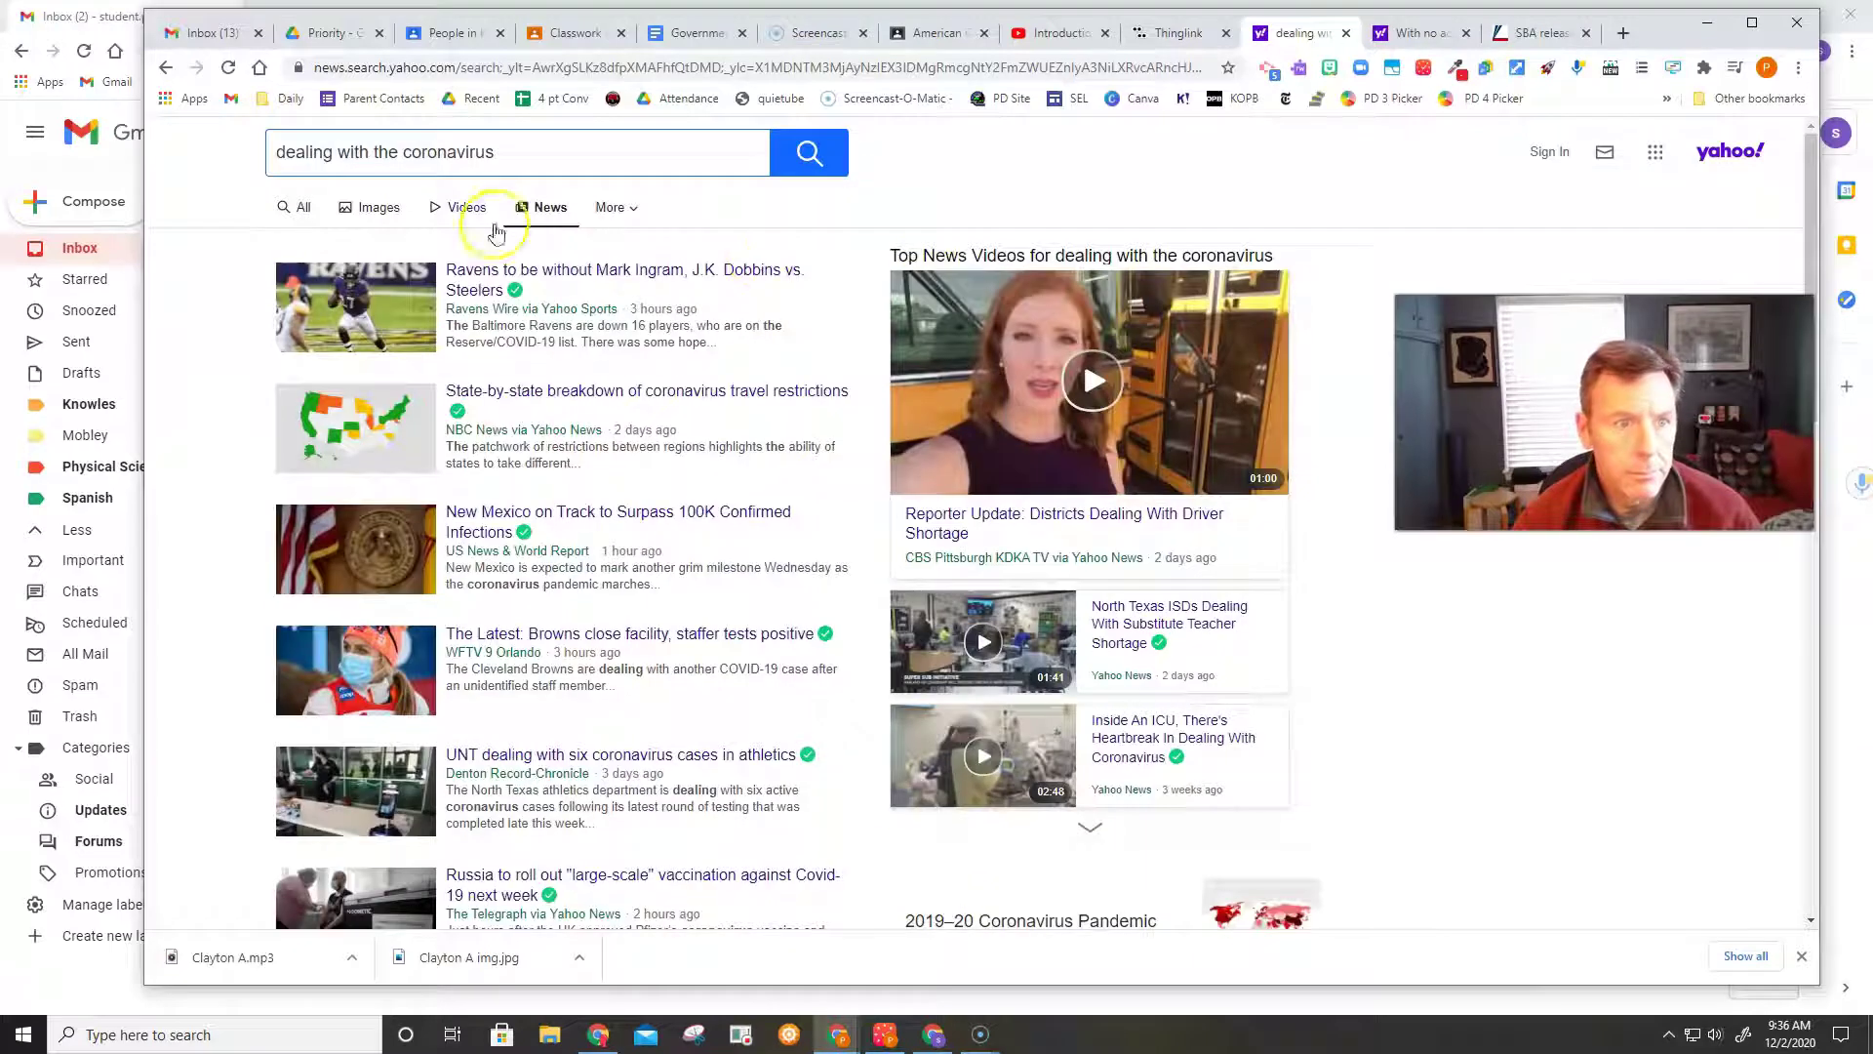
Search 'average people dealing with the coronavirus' and scroll through the hospital surge and morgue stories
left_click(289, 154)
double_click(289, 154)
type("avera")
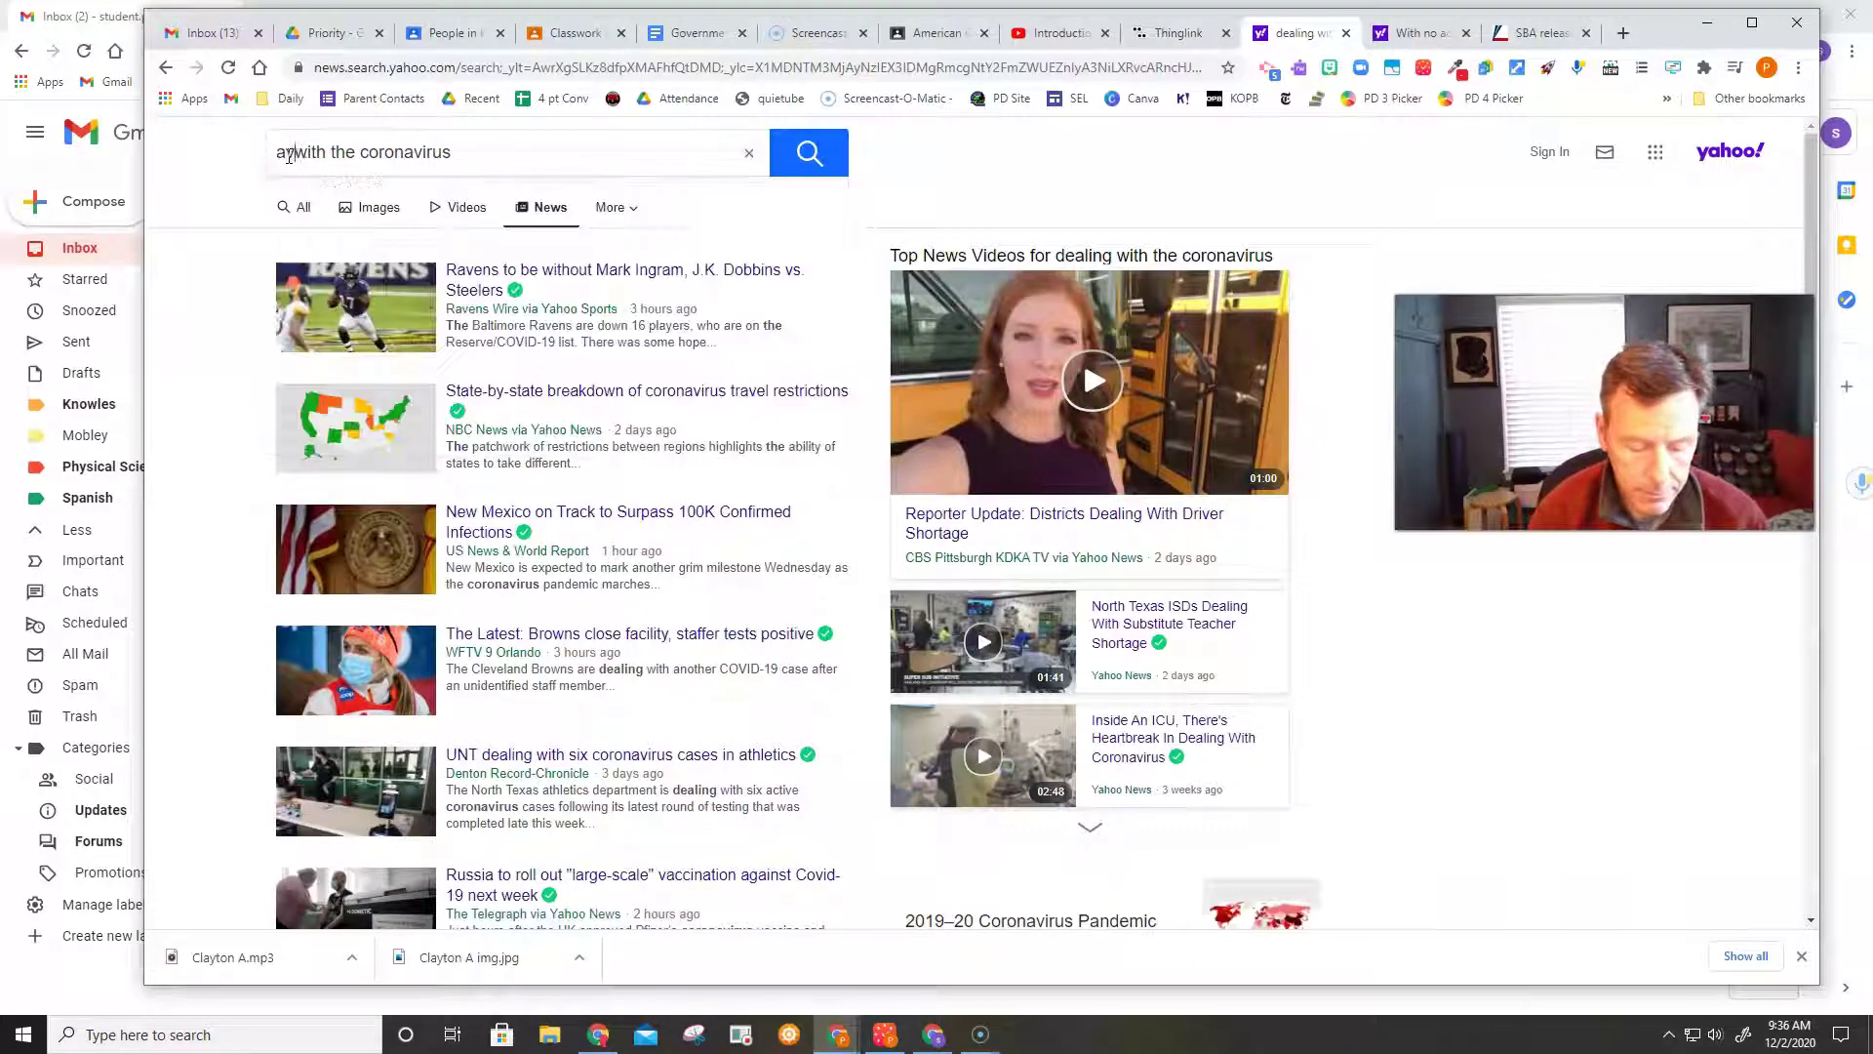
type("ge pep")
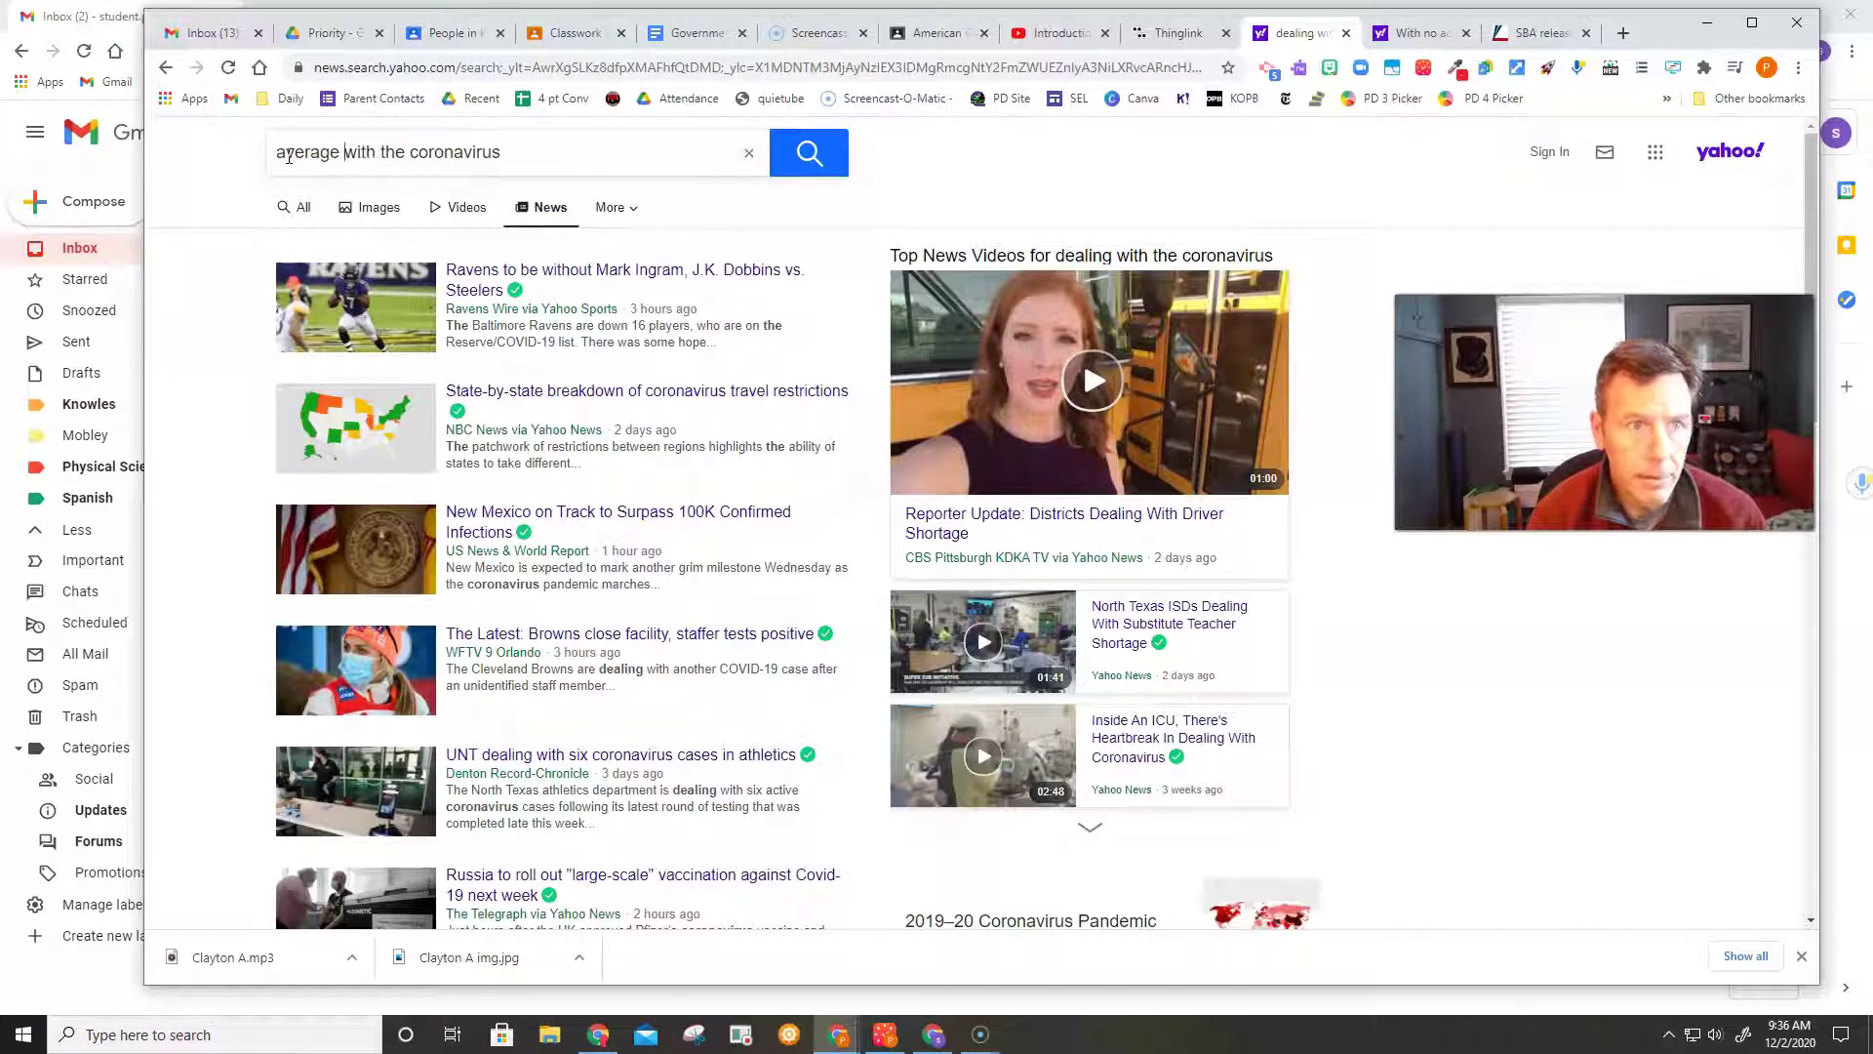
key("BackSpace")
type("op")
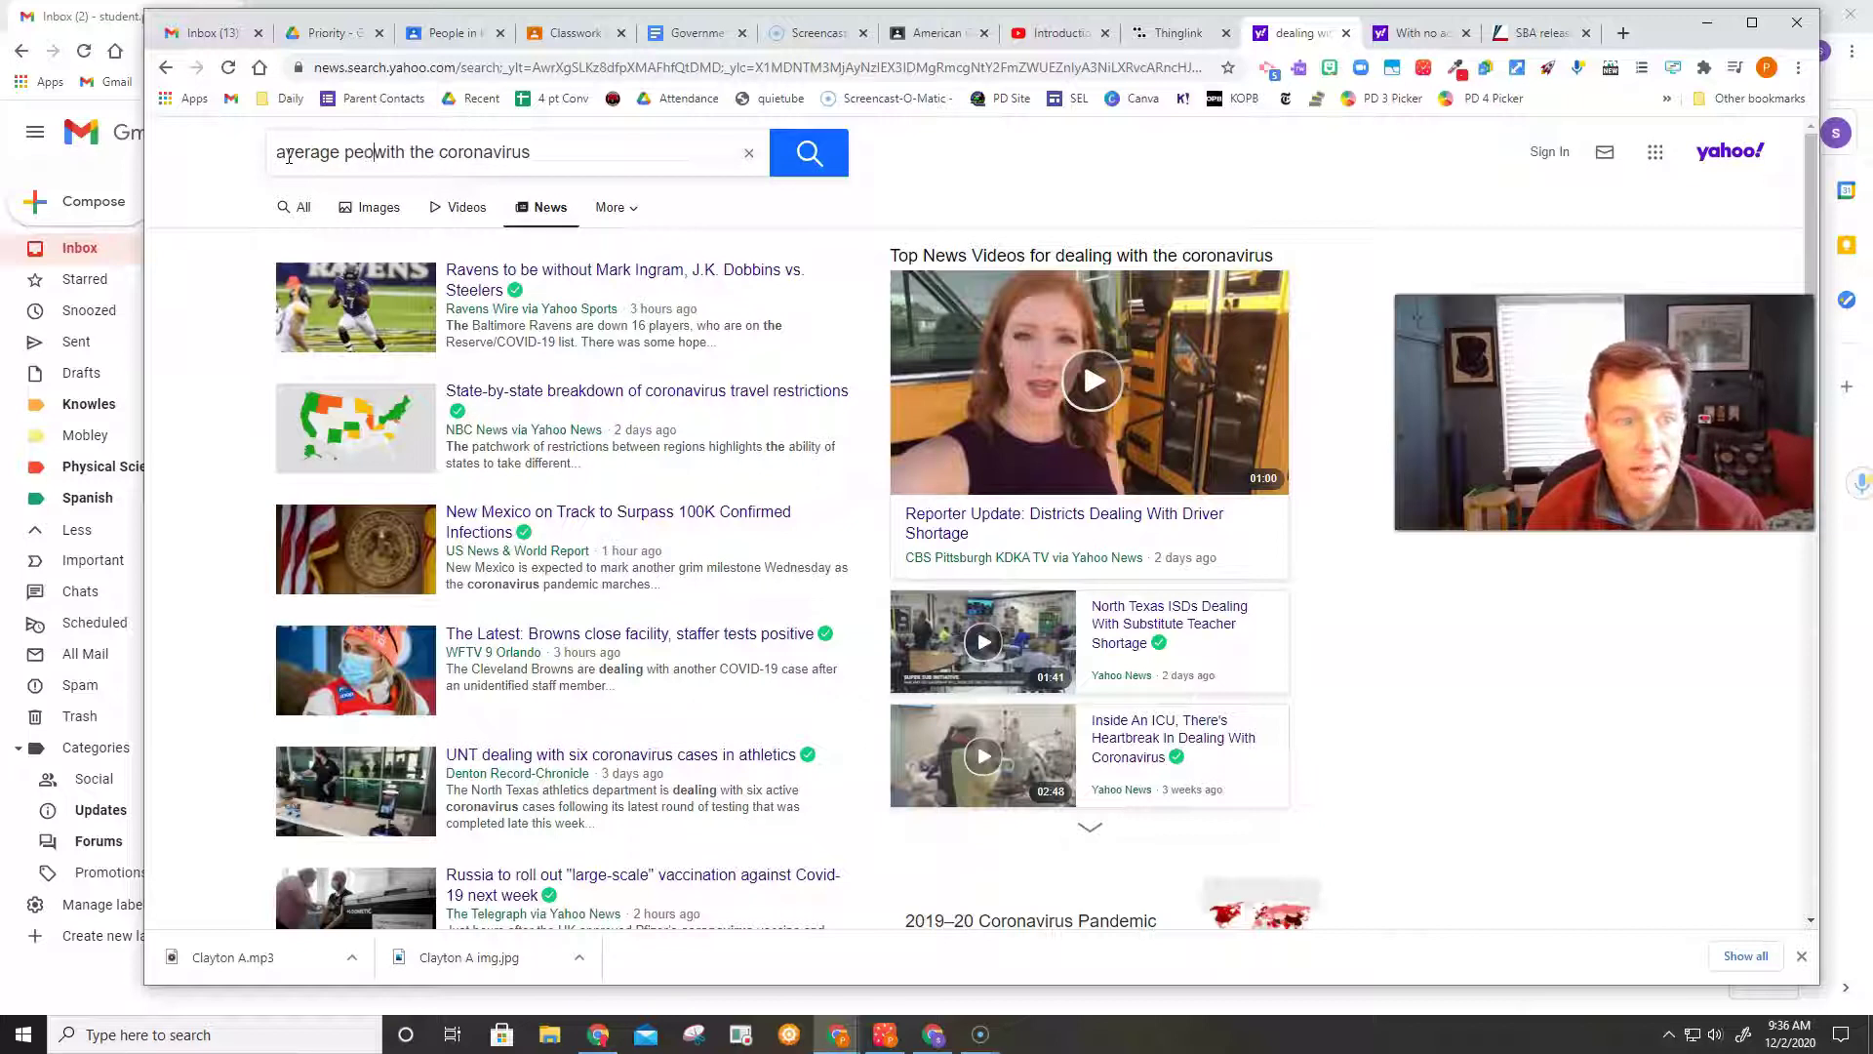
type("le dealing")
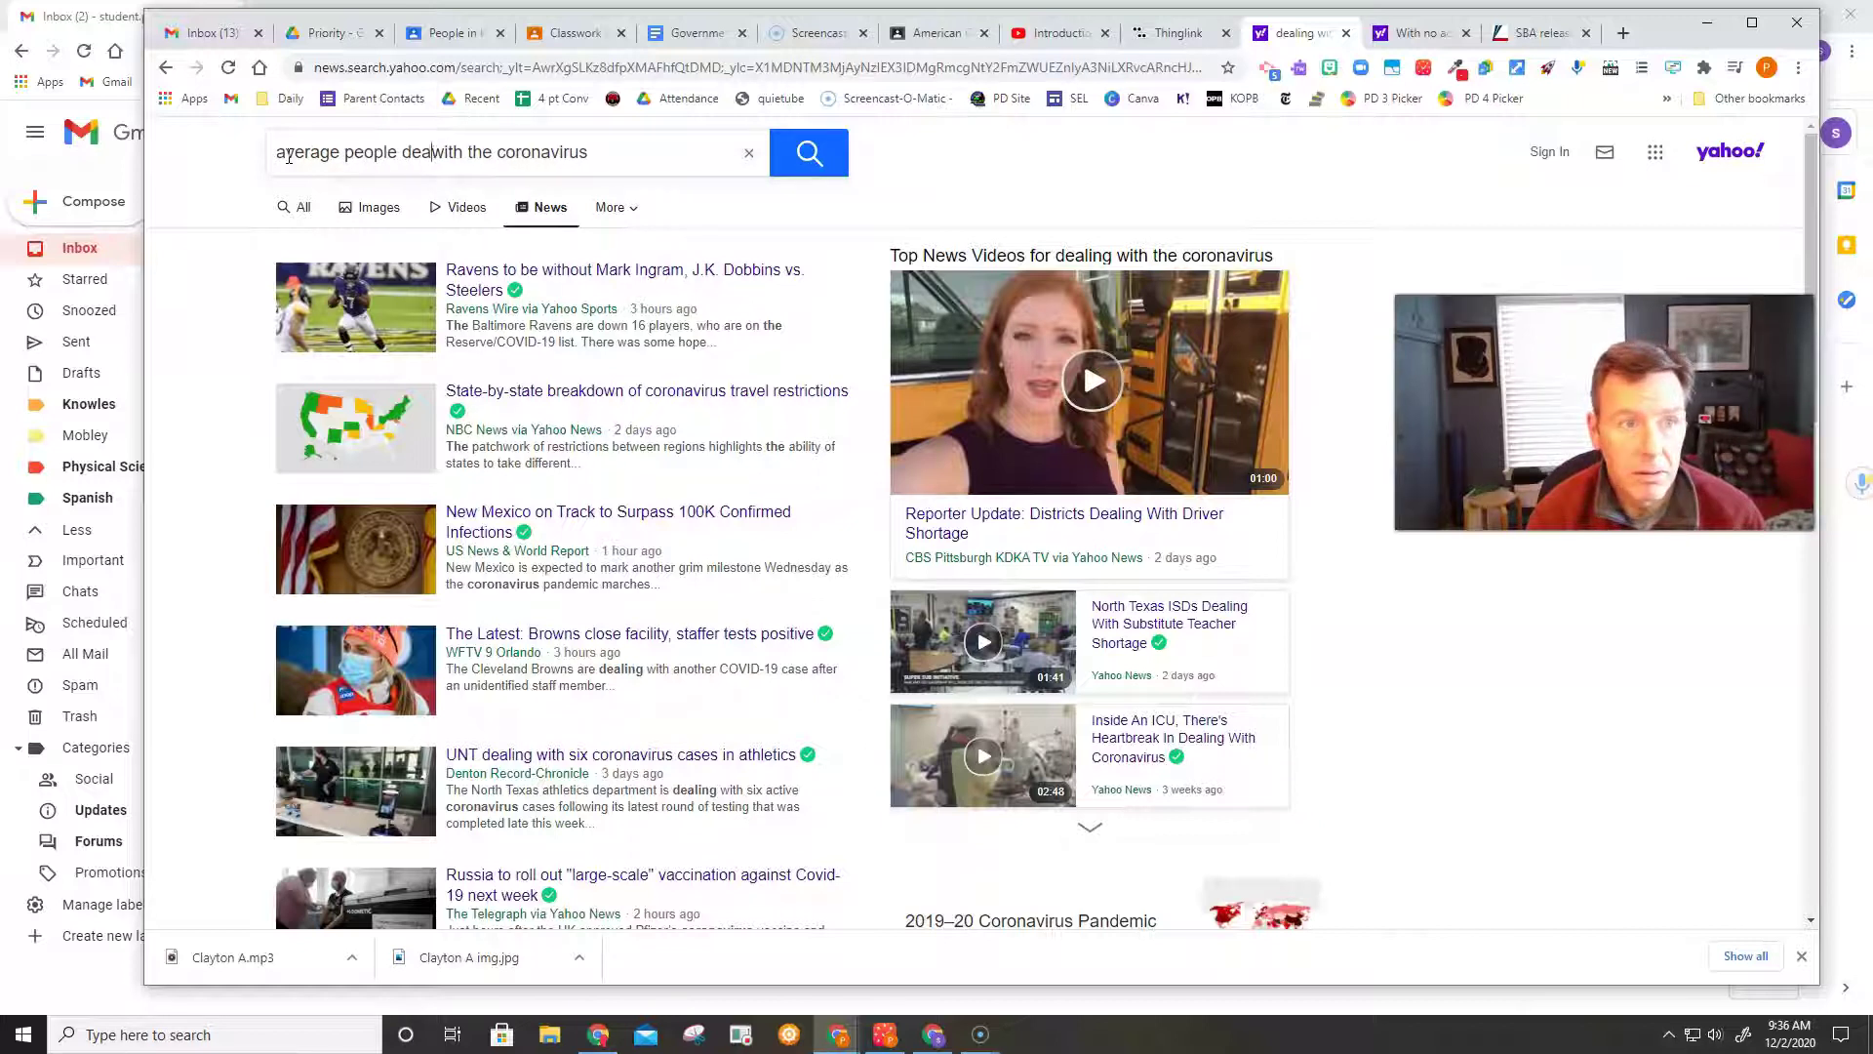
key("Return")
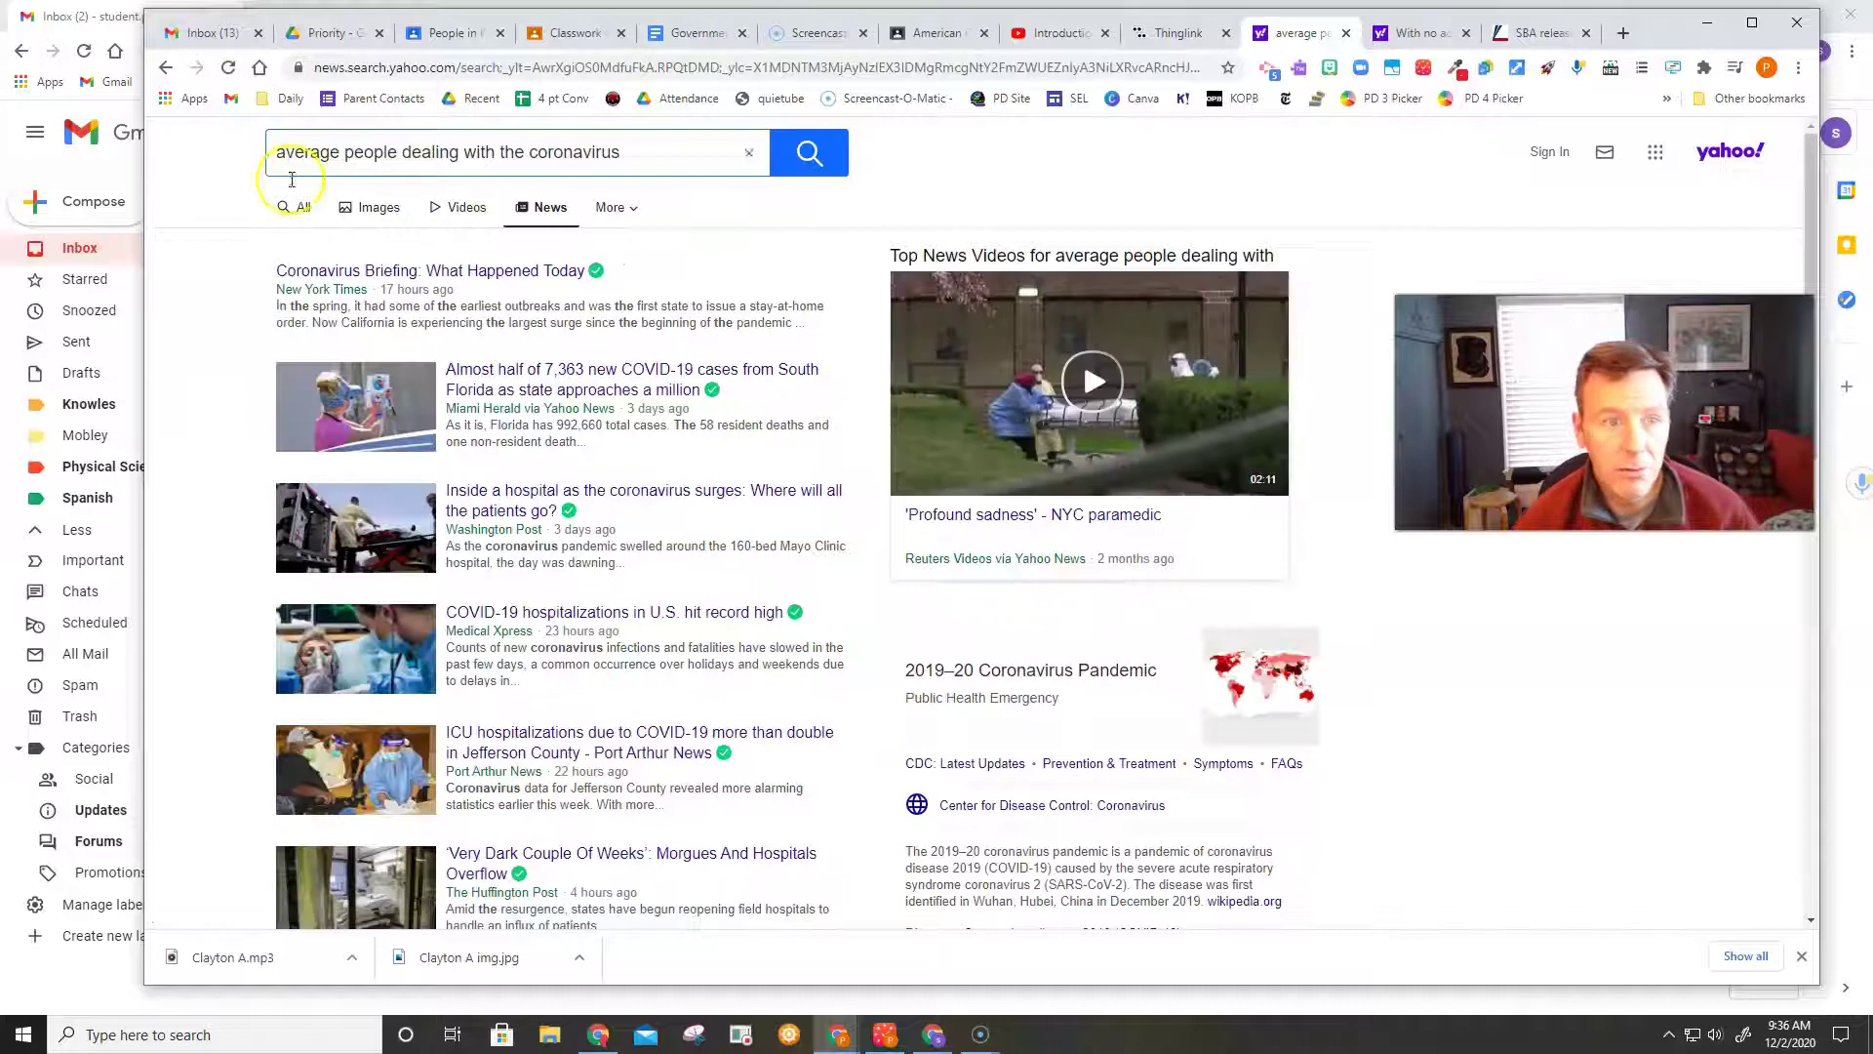
mouse_move(713, 389)
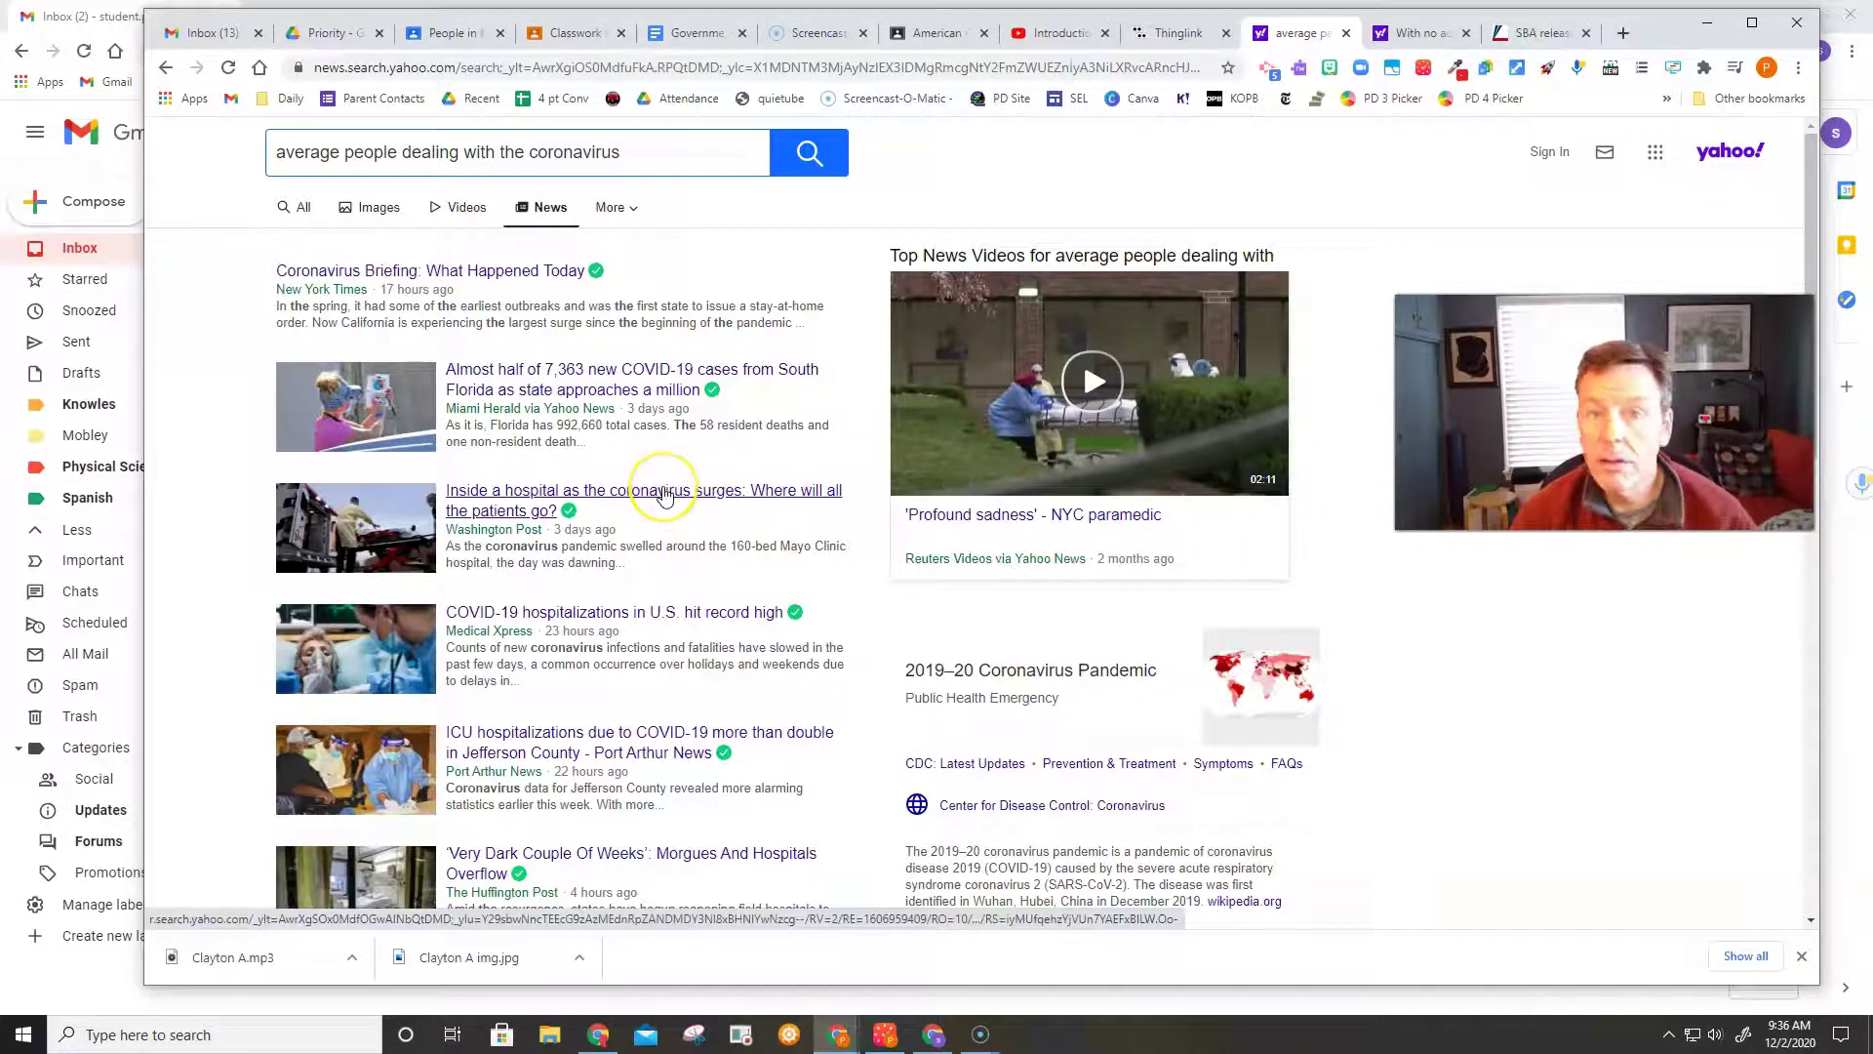
scroll(669, 503, "down", 3)
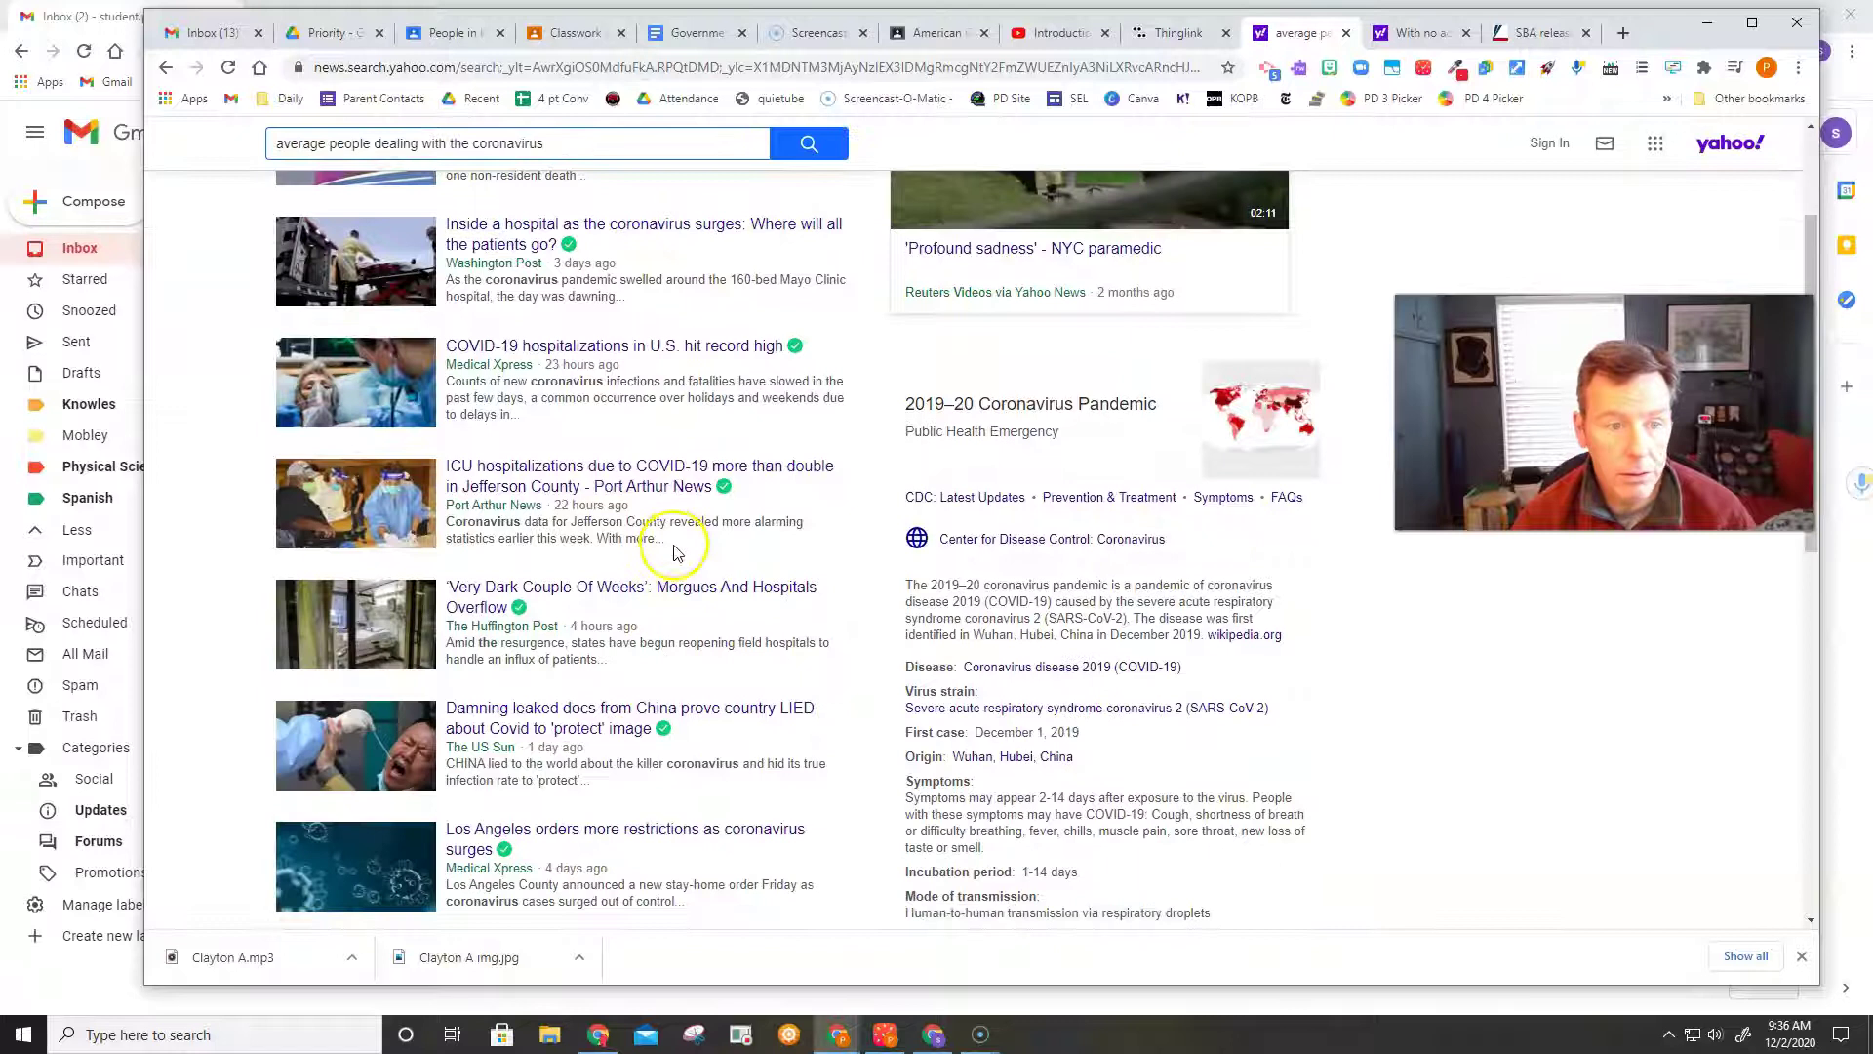
scroll(678, 542, "down", 1)
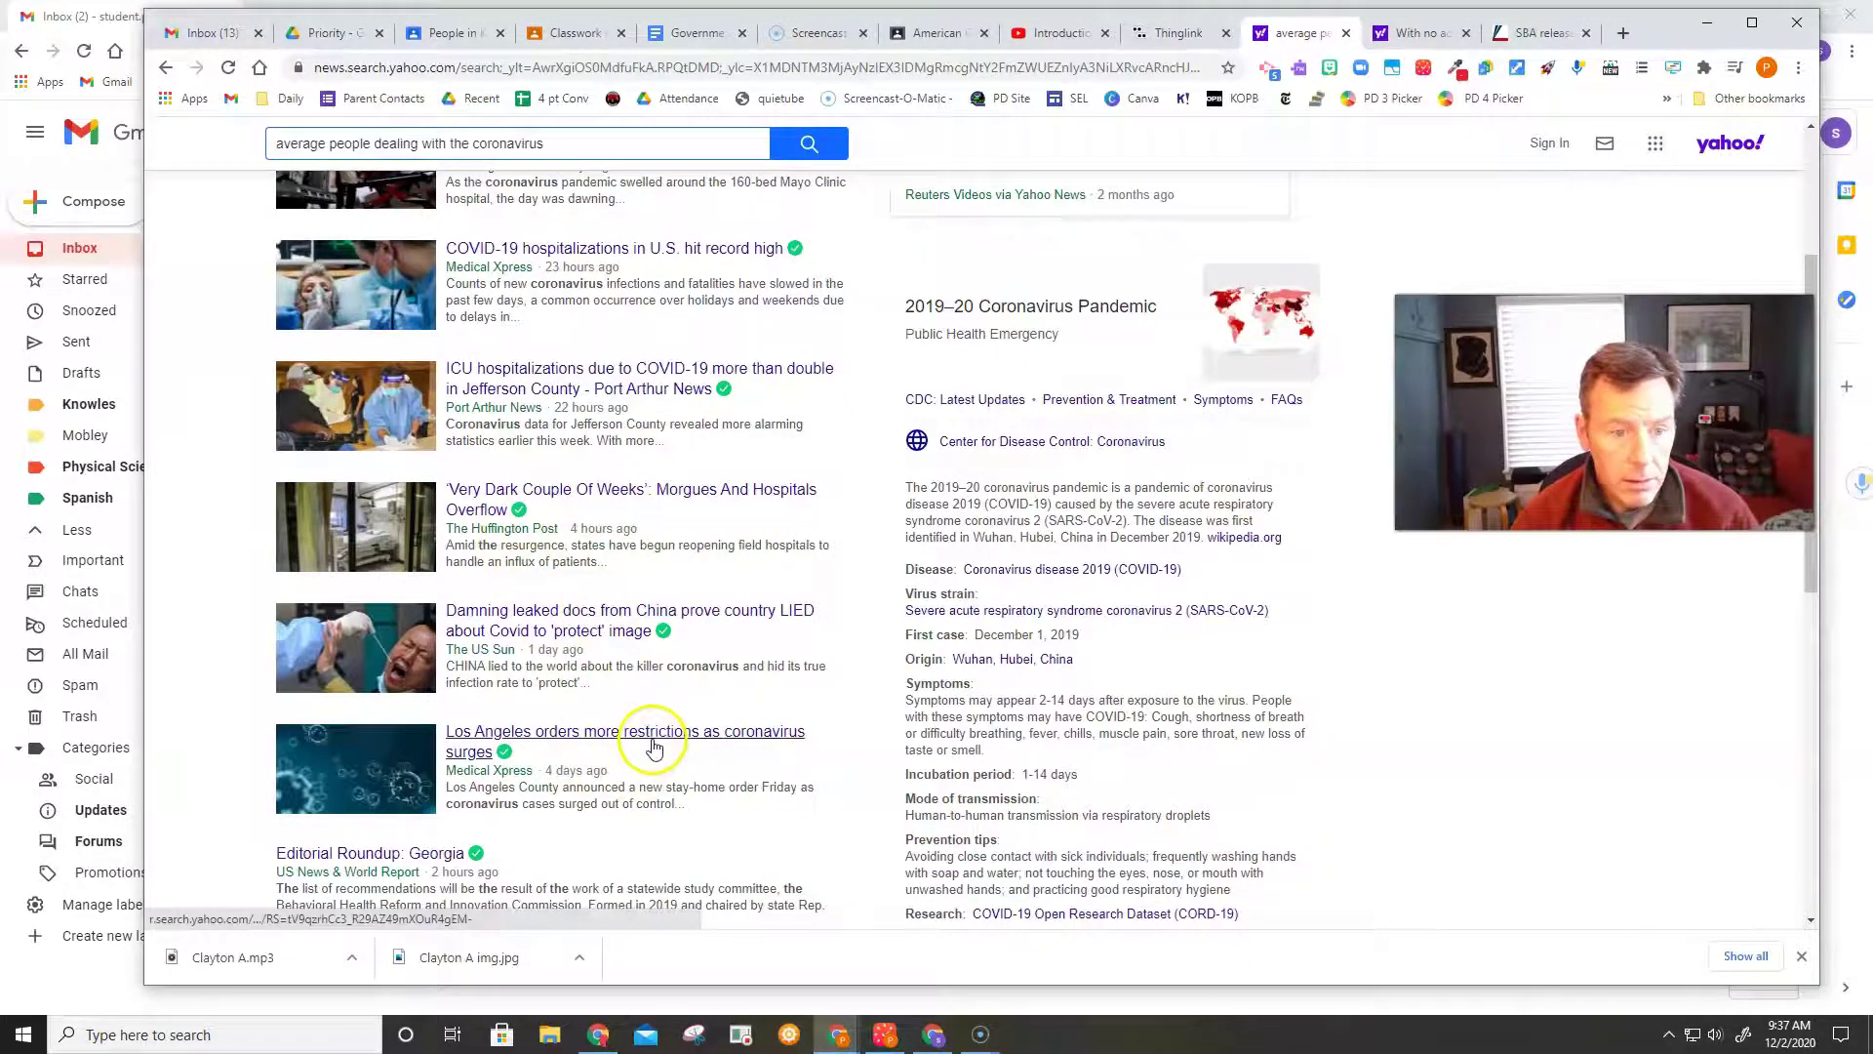
scroll(595, 785, "down", 1)
scroll(583, 771, "up", 1)
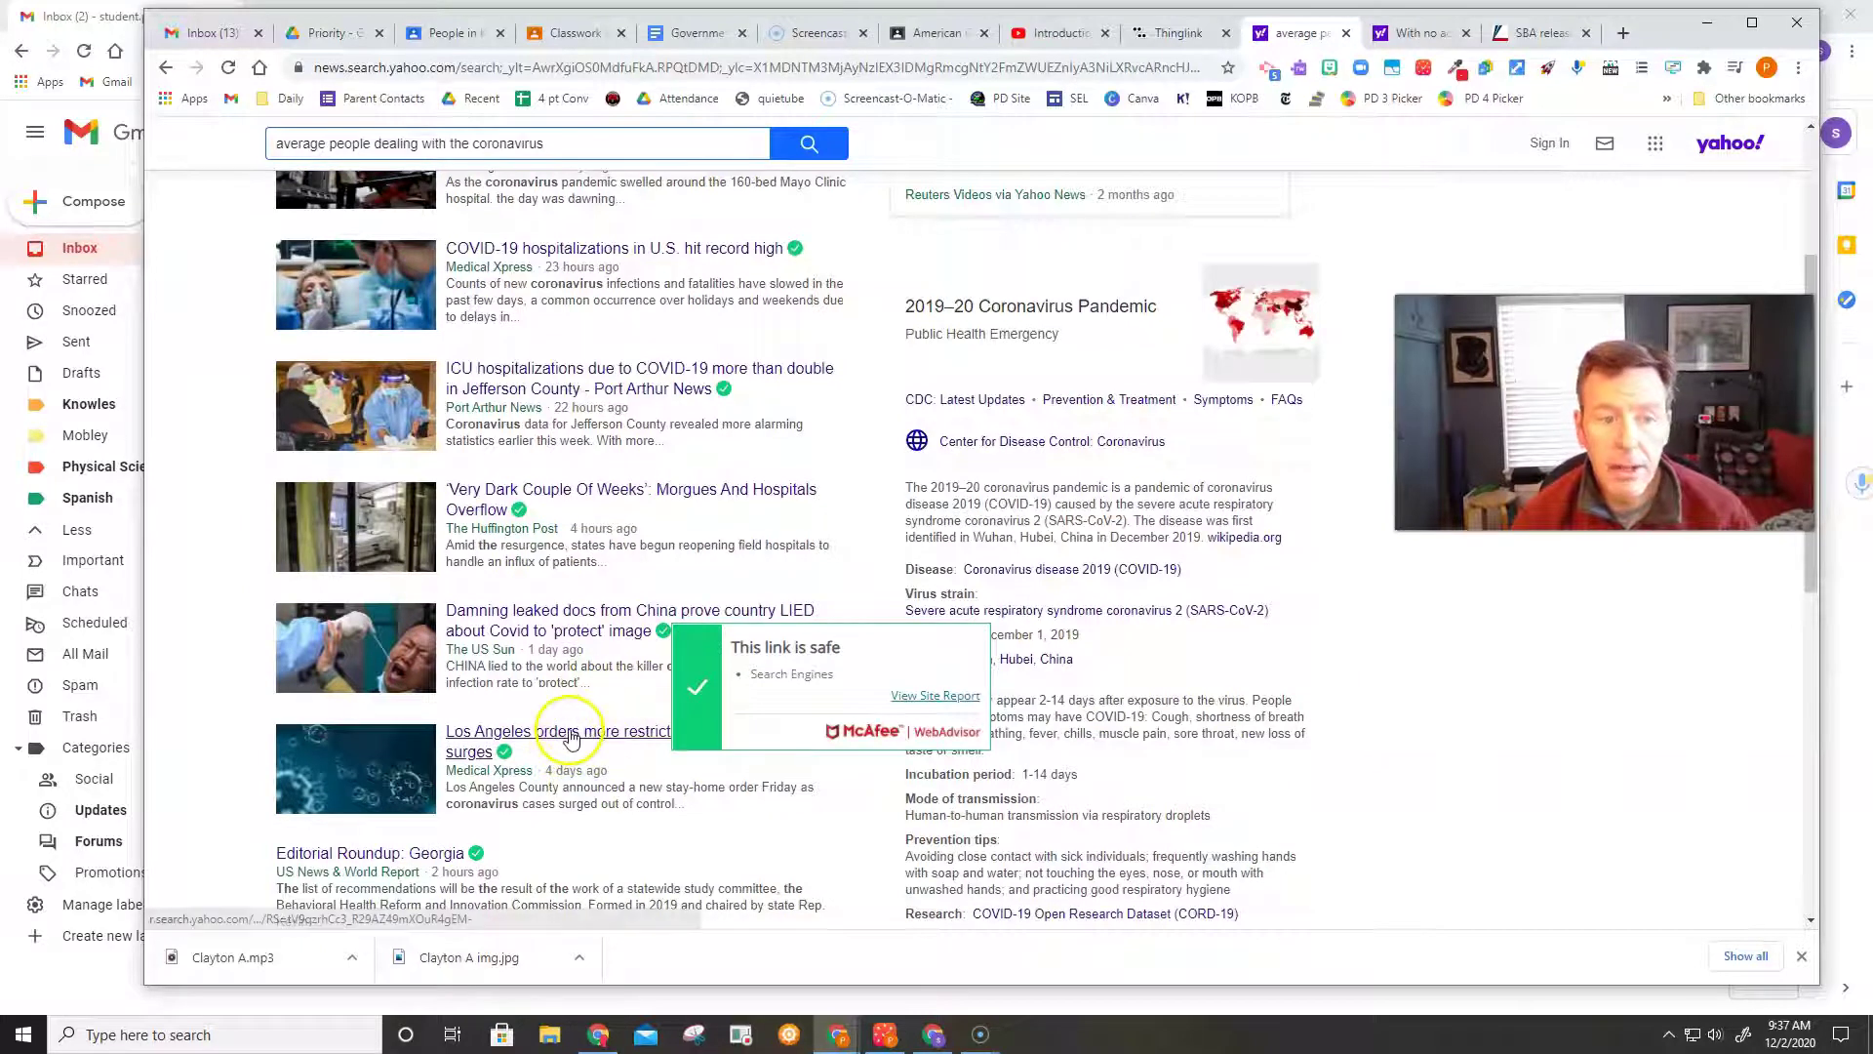
Open and read the Medical Xpress article on Los Angeles stay-home restrictions
left_click(571, 735)
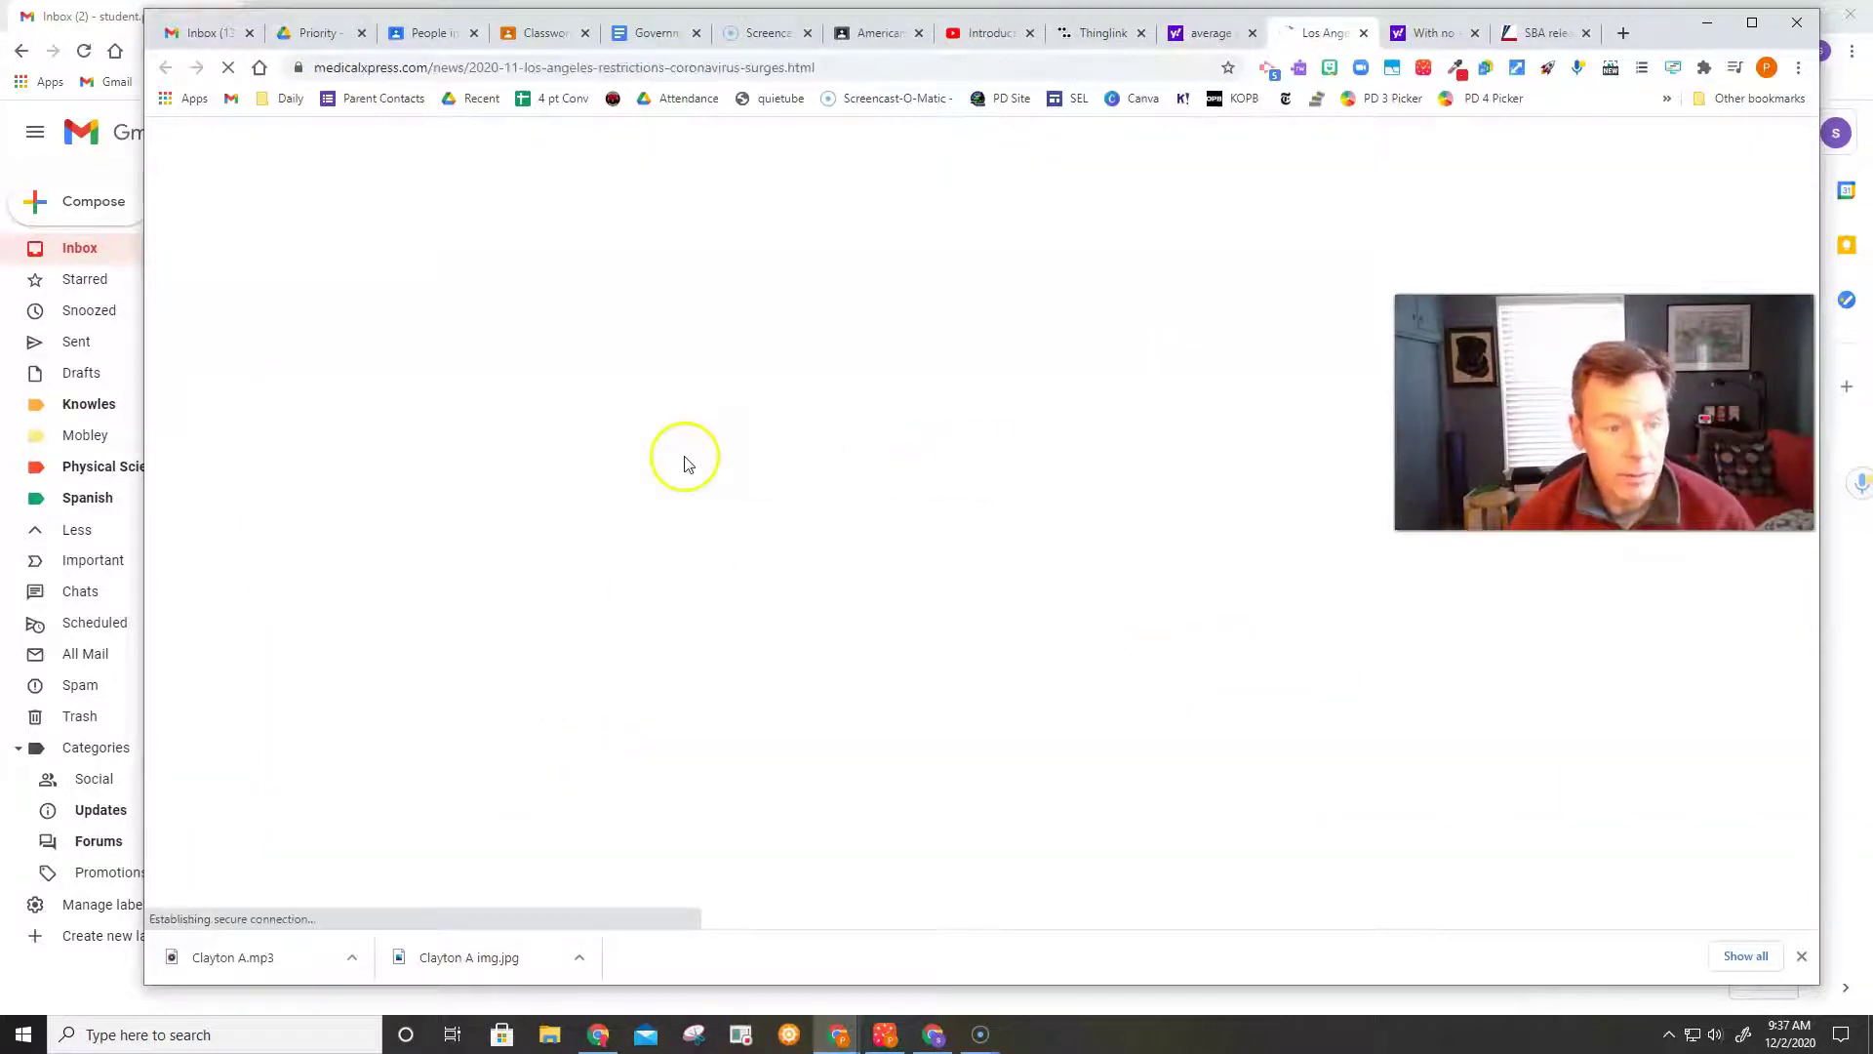
scroll(897, 429, "down", 4)
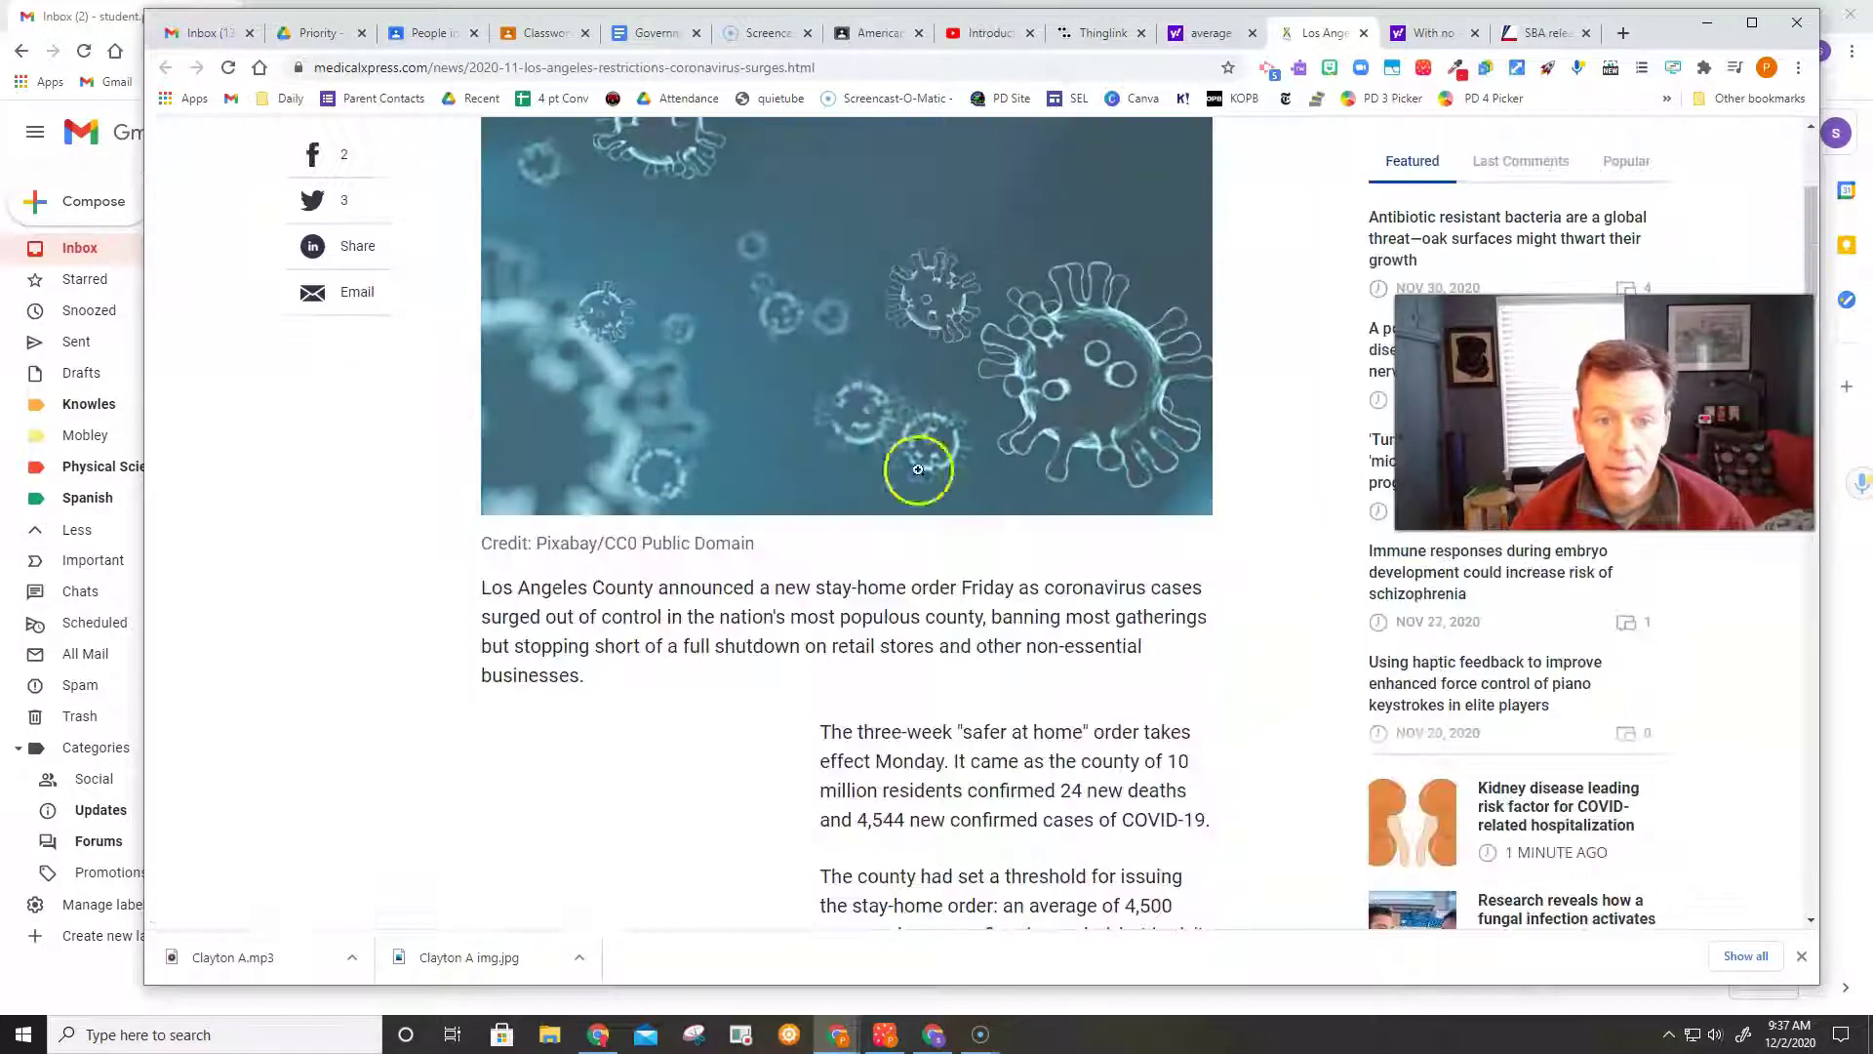
scroll(1000, 608, "down", 7)
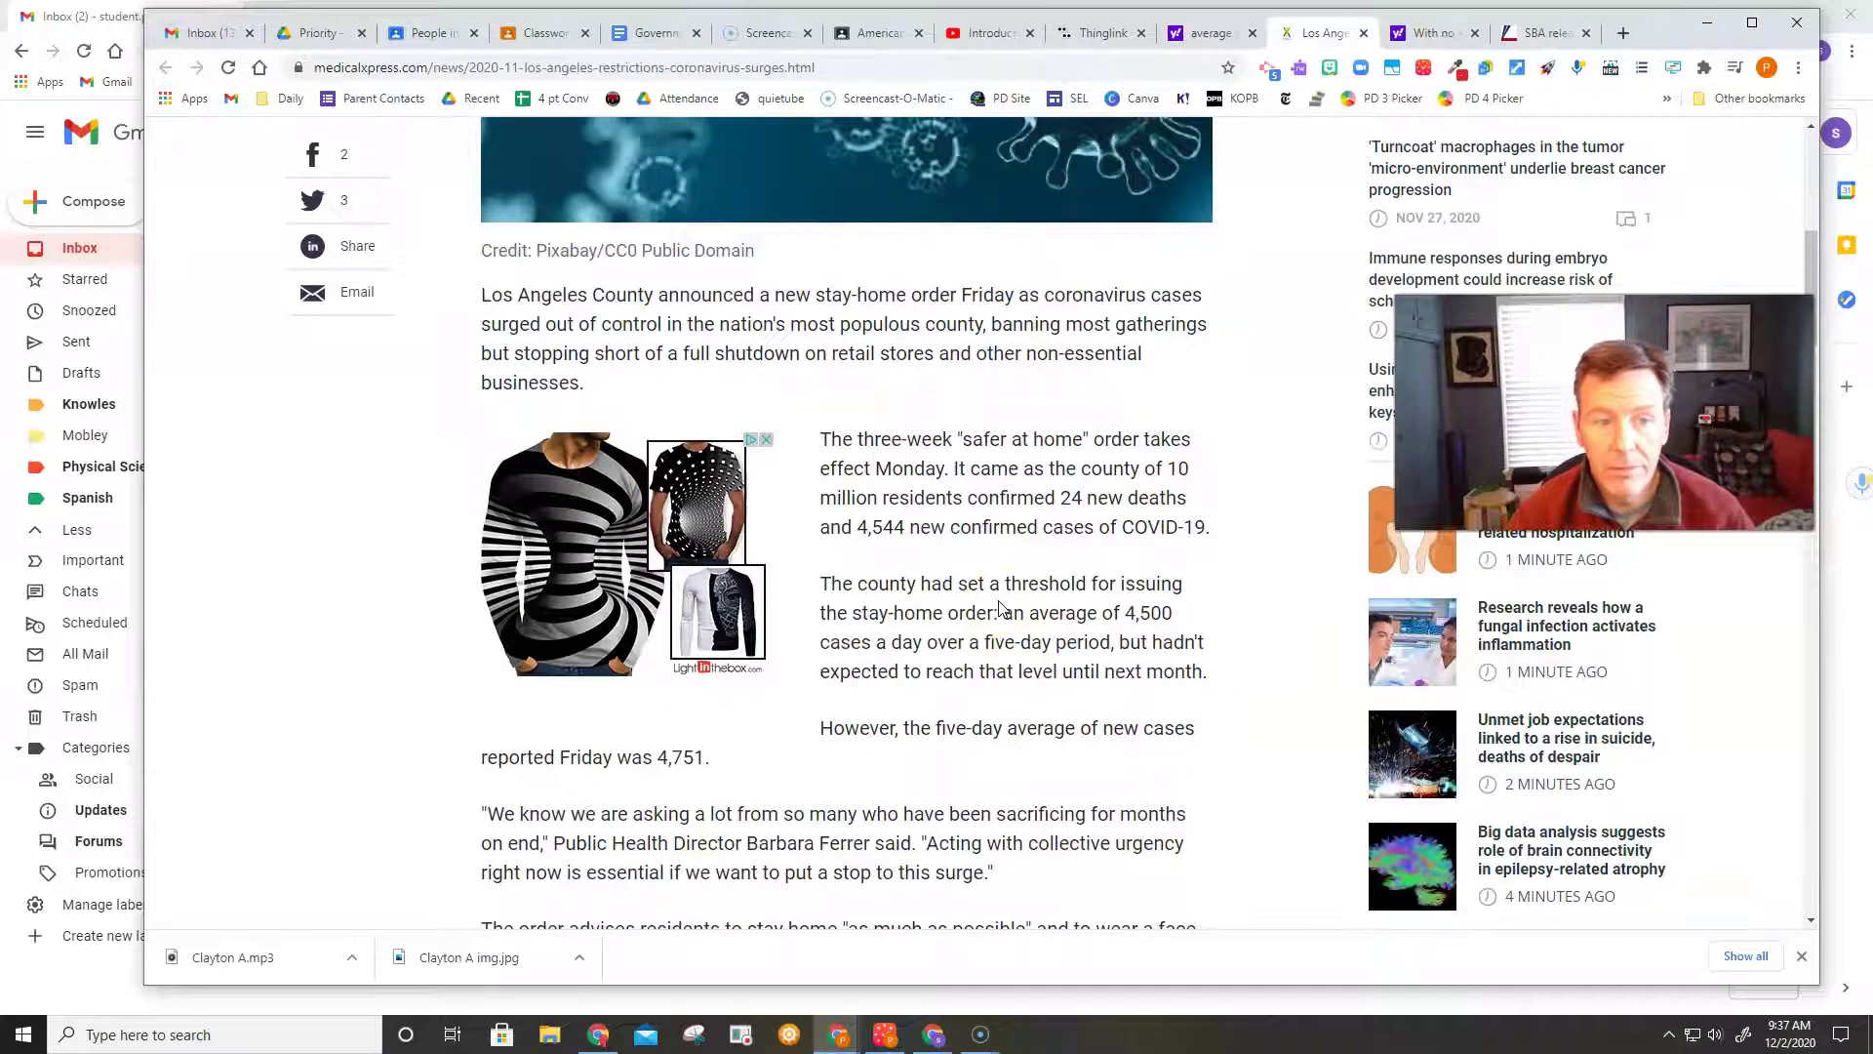
left_click(1000, 599)
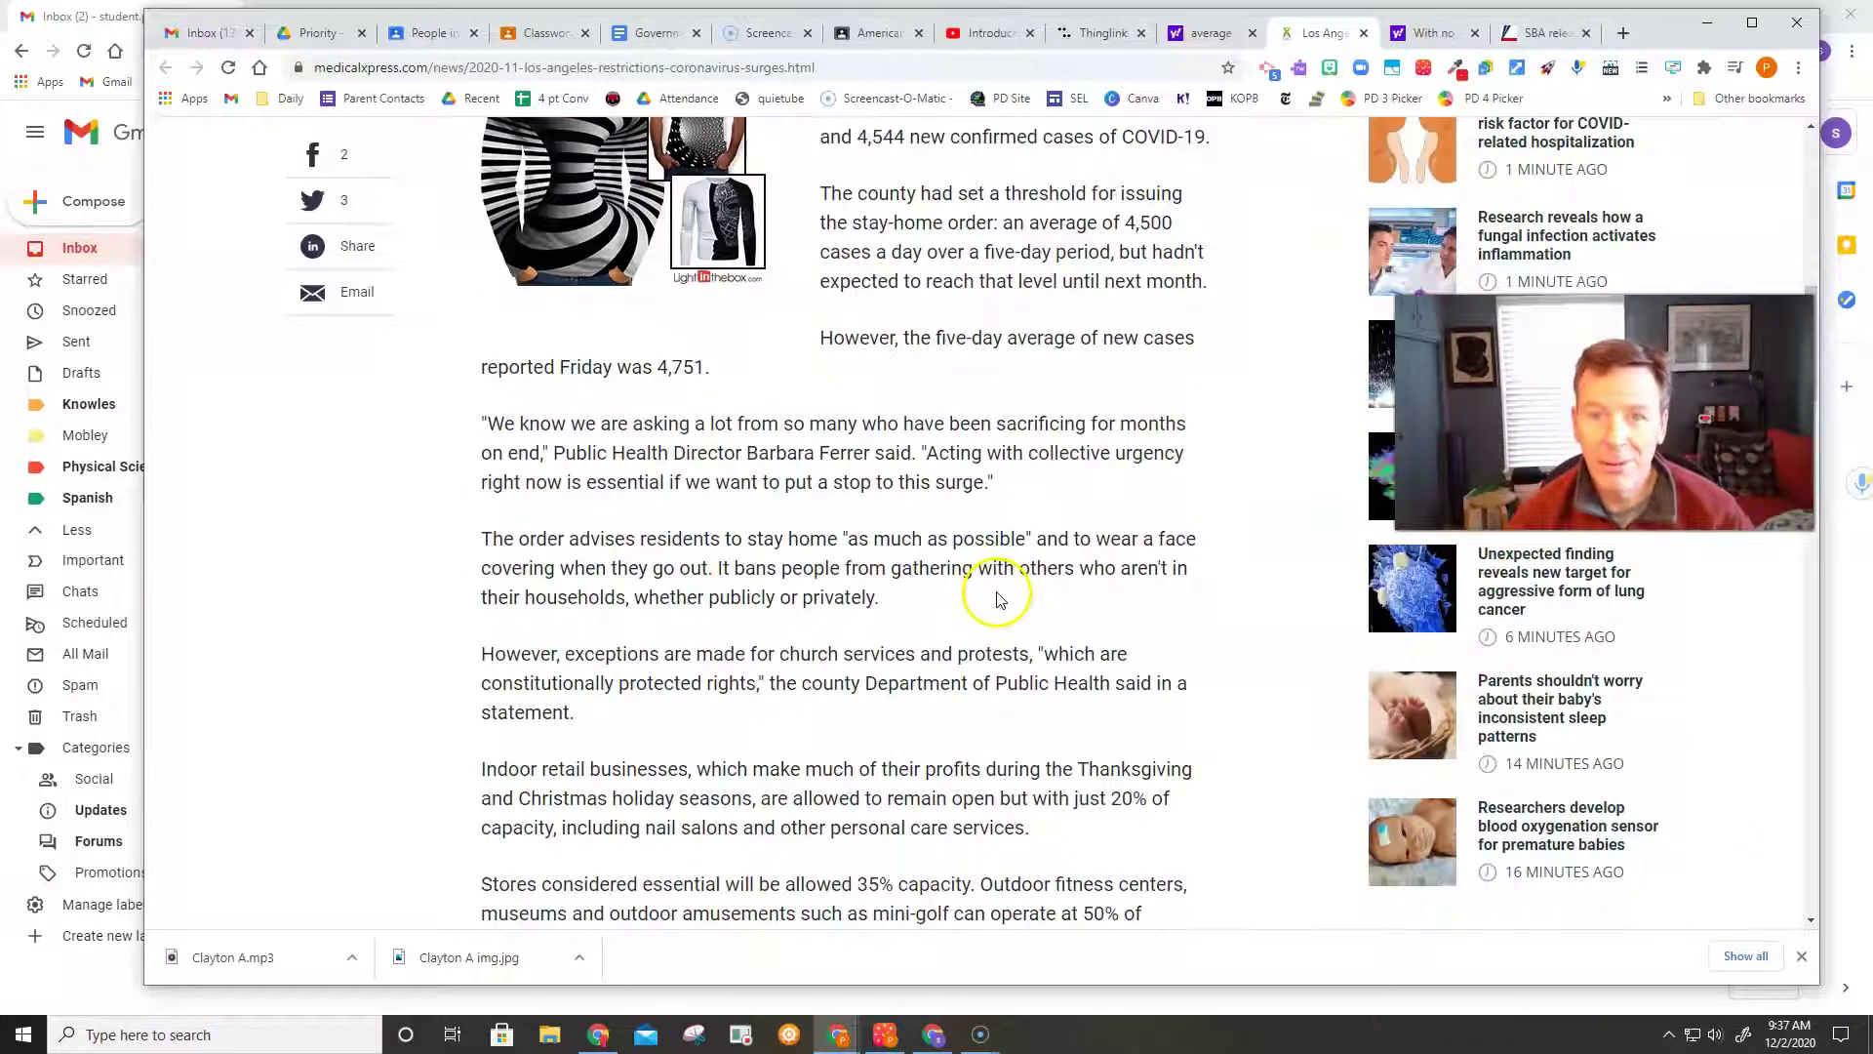
left_click(832, 239)
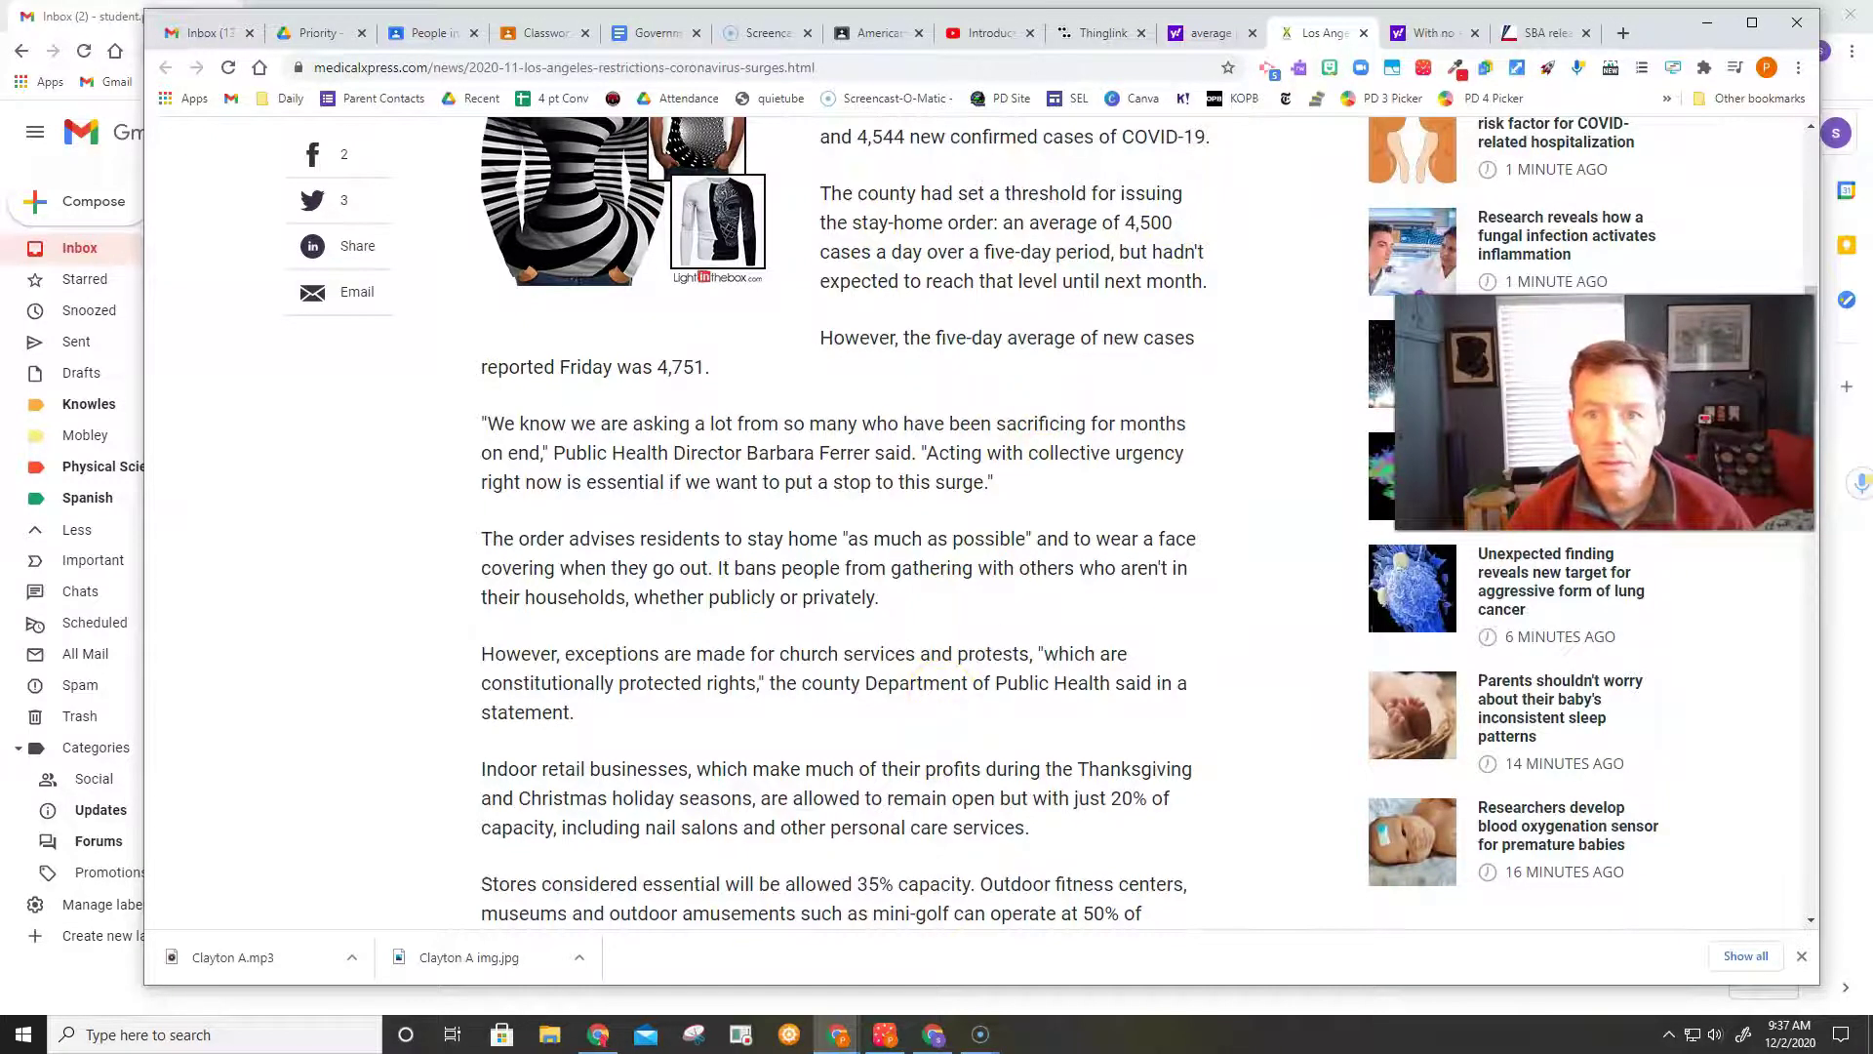
Close the Los Angeles article, SBA and state-aid tabs to return to Yahoo
left_click(1363, 33)
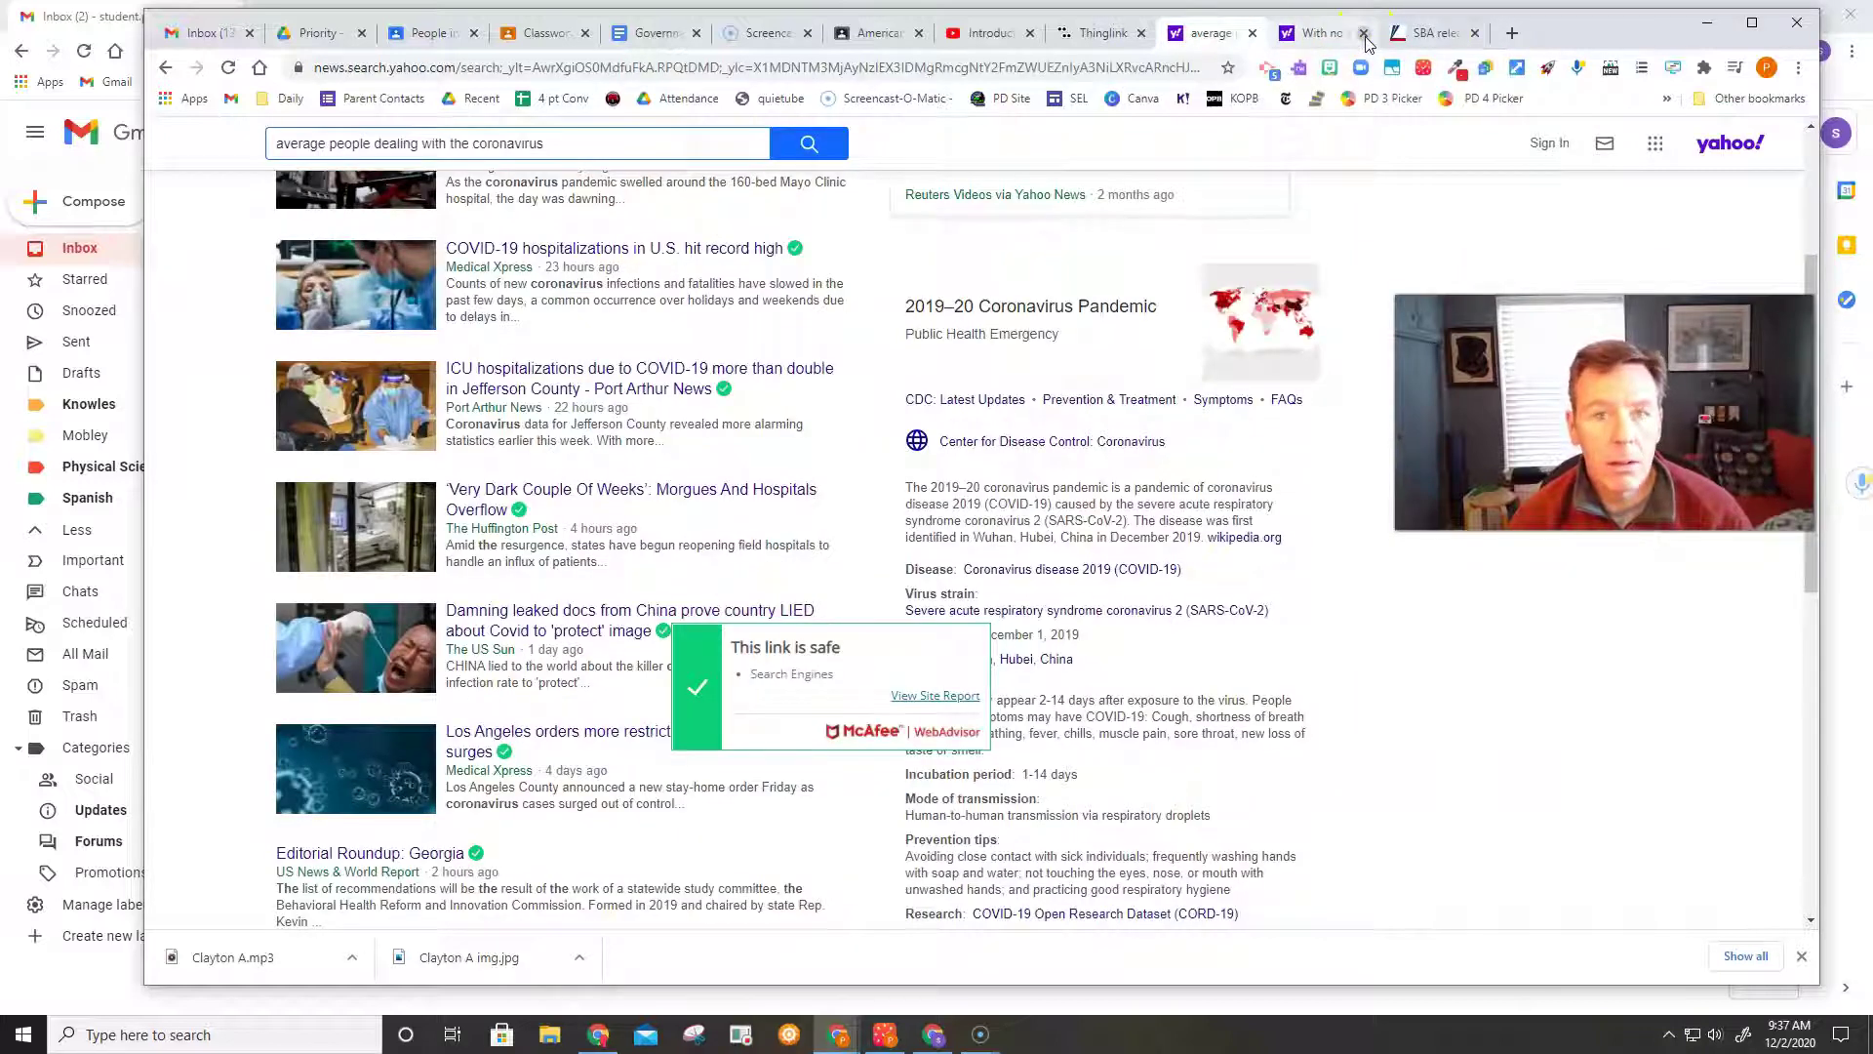
left_click(1364, 33)
left_click(1364, 33)
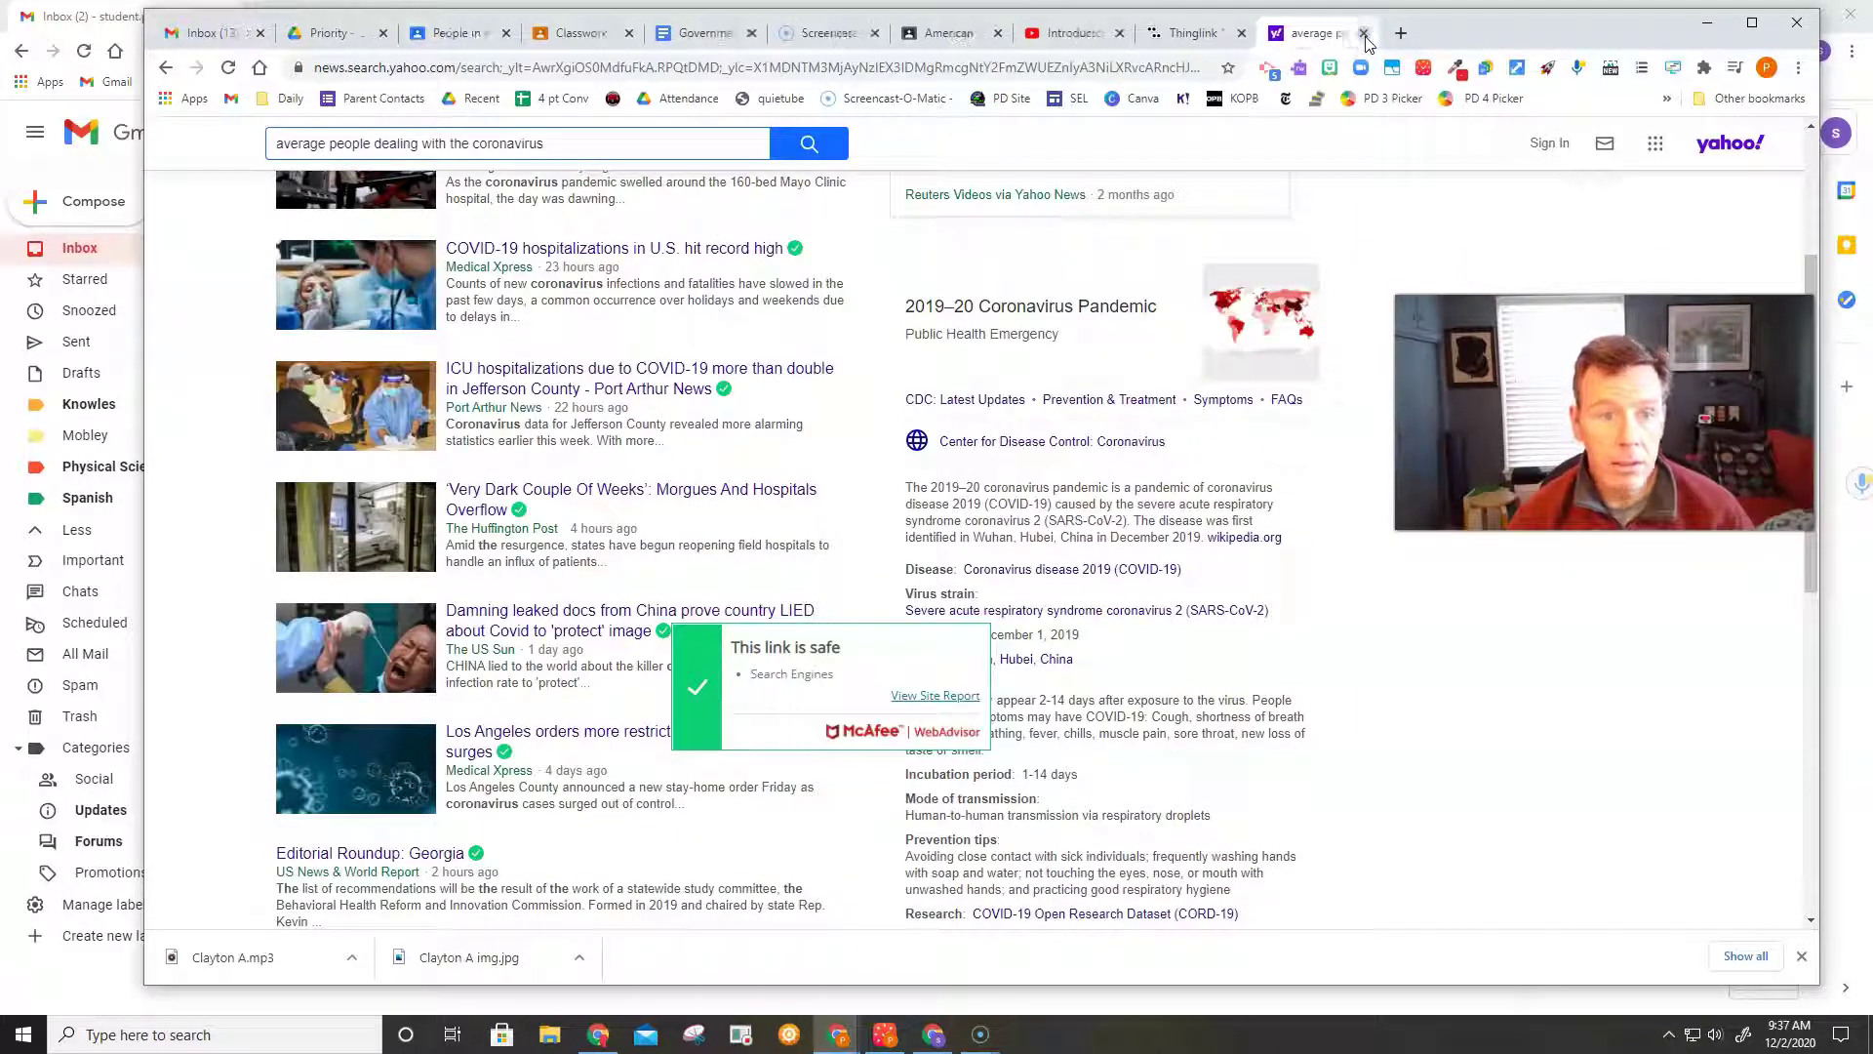